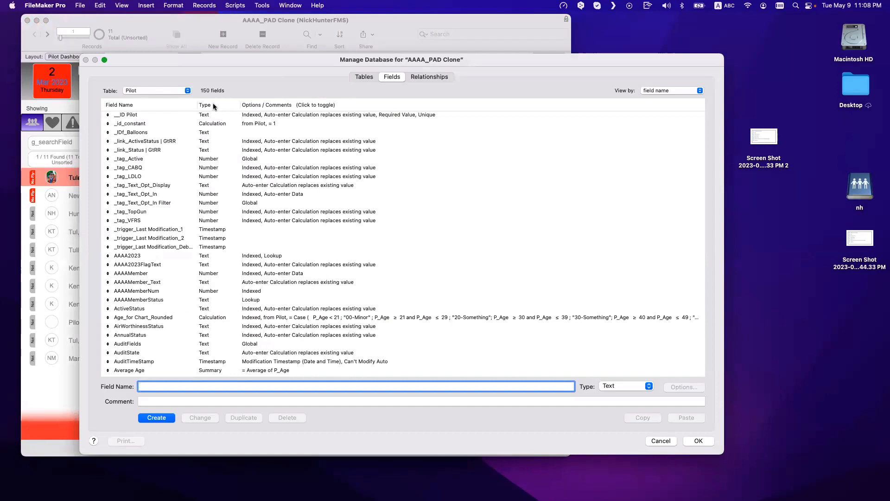
Step: In the Pilot_Documents table, select the MedicalPic, InsurancePicture, FltReviewPicture, CertificatePicFront, CertificatePicBackThumb and CertificatePicBack container fields
left_click(166, 90)
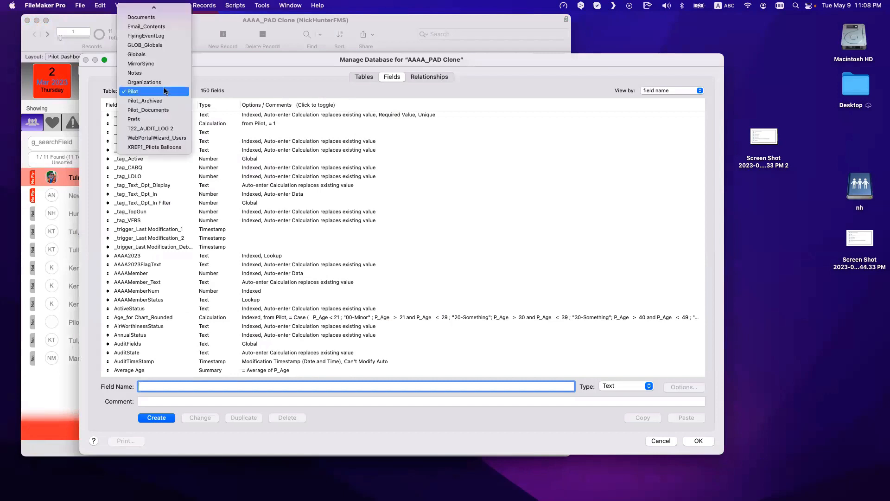
scroll(170, 112, "up", 3)
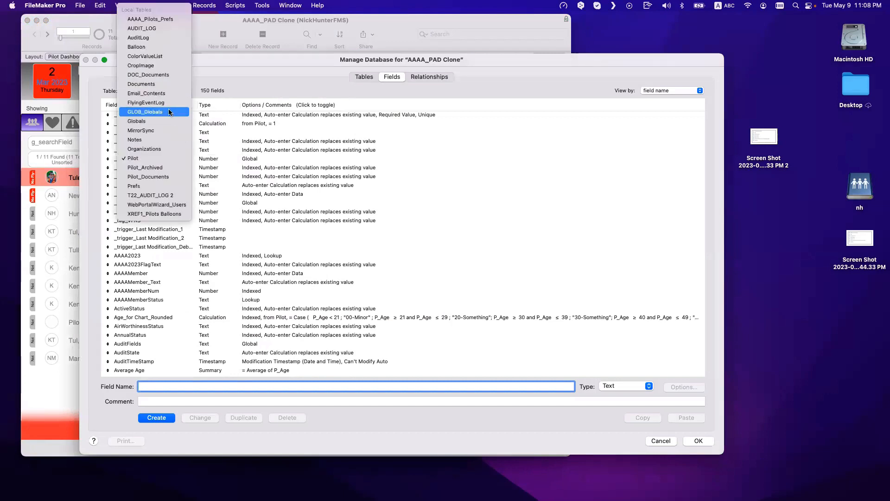
left_click(165, 176)
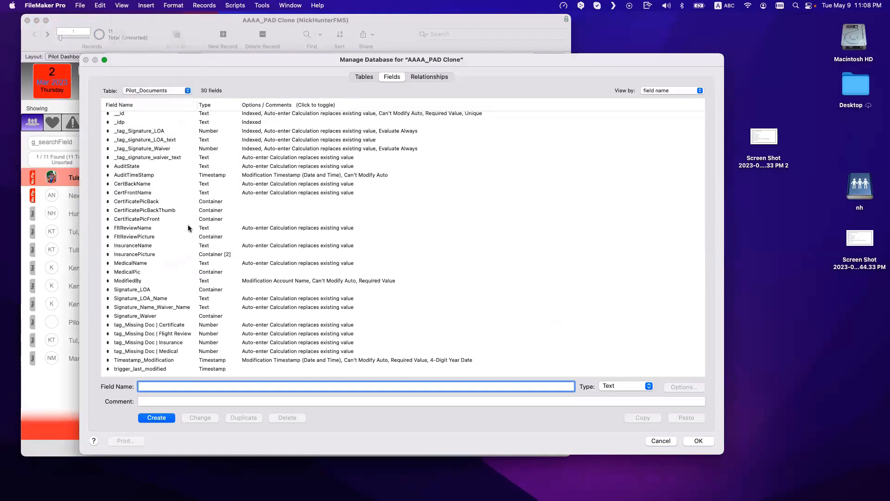
left_click(220, 292)
left_click(221, 274)
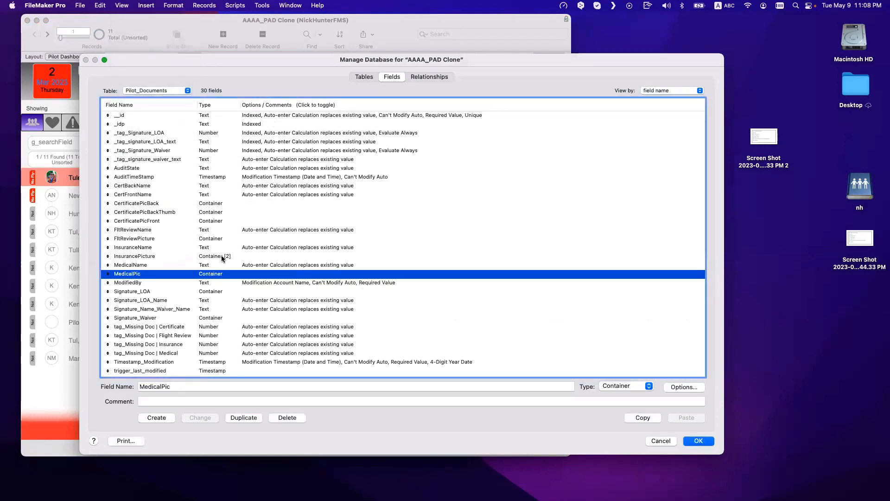
left_click(223, 256, "super")
left_click(224, 238, "super")
left_click(223, 221, "super")
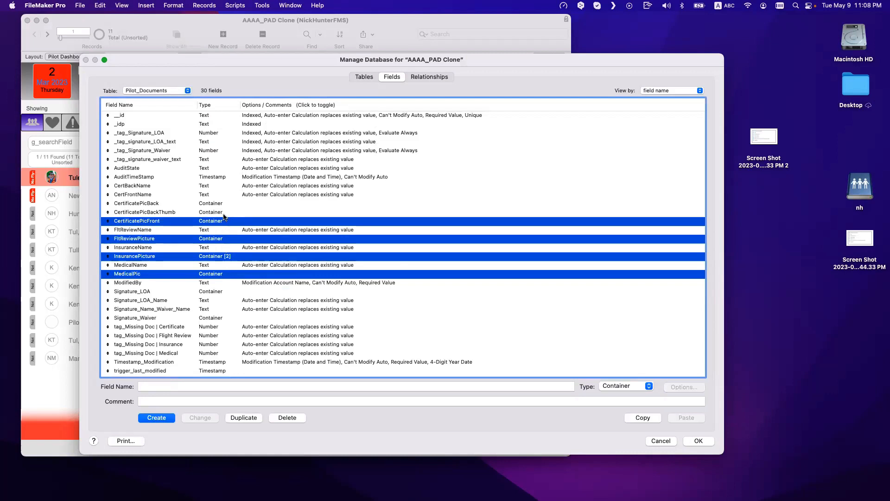
left_click(224, 212, "super")
left_click(225, 204, "super")
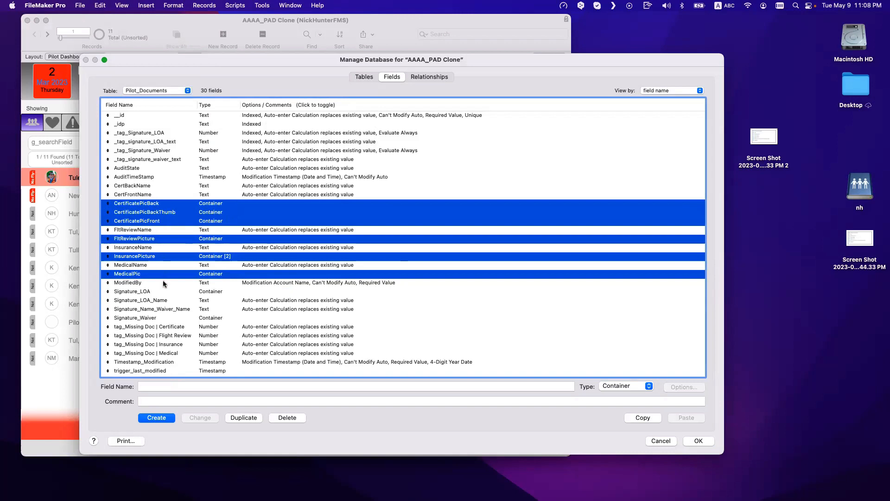
Step: Show the Balloon table's fields and select the DocumentDetailsBalloon and Picture container fields for review
left_click(175, 91)
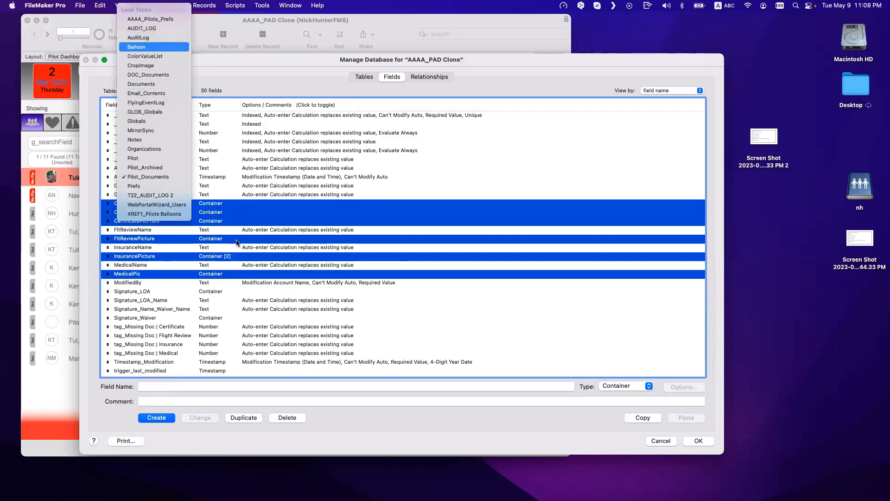
left_click(158, 47)
scroll(226, 358, "down", 2)
left_click(227, 348)
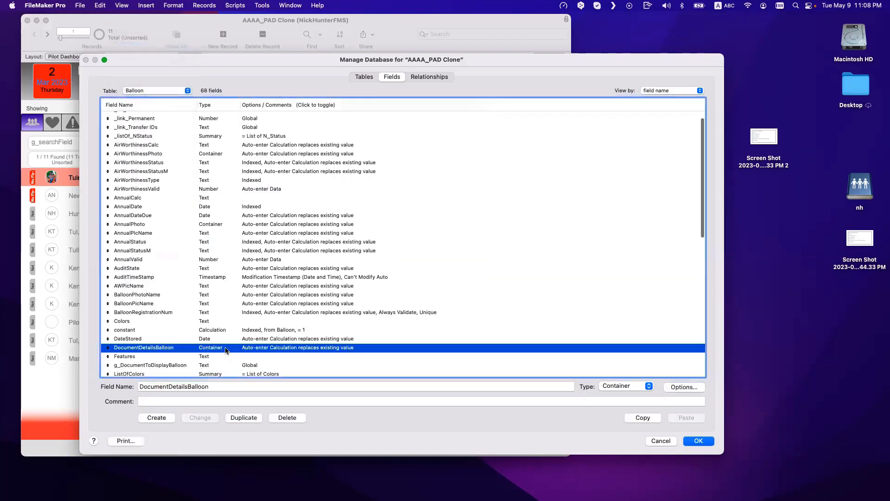
scroll(226, 347, "down", 6)
left_click(227, 302, "super")
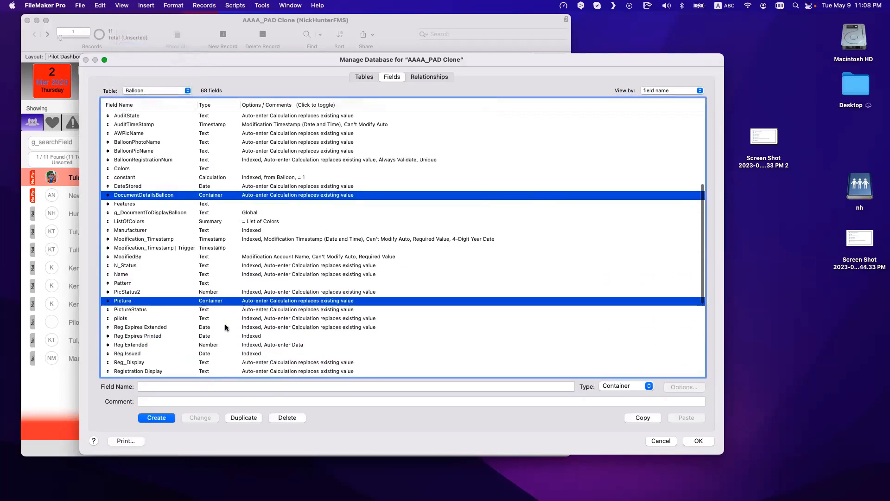
scroll(226, 328, "down", 6)
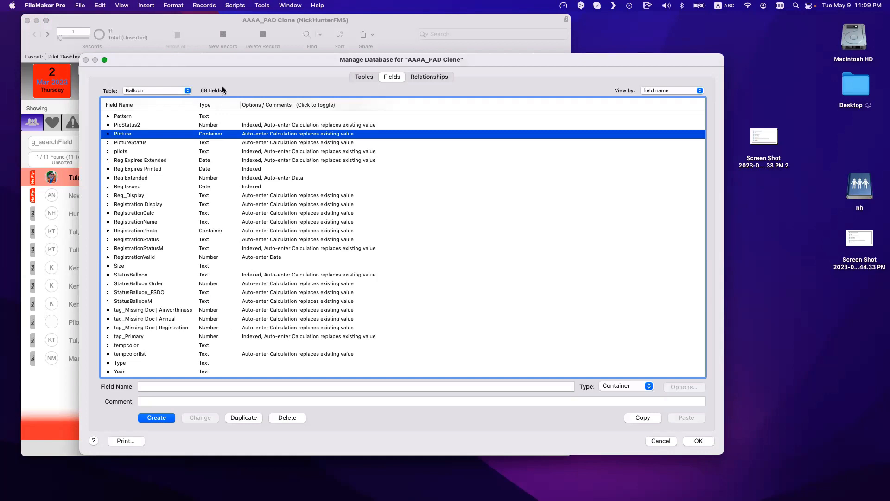
Step: Examine the Title, File | Container and File Thumbnail fields of the DOC_Documents table, and close the database manager
left_click(163, 92)
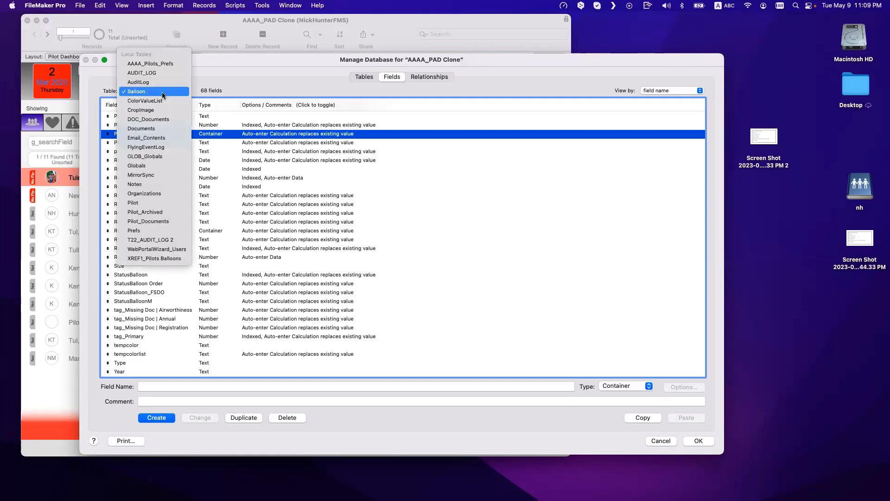
left_click(165, 120)
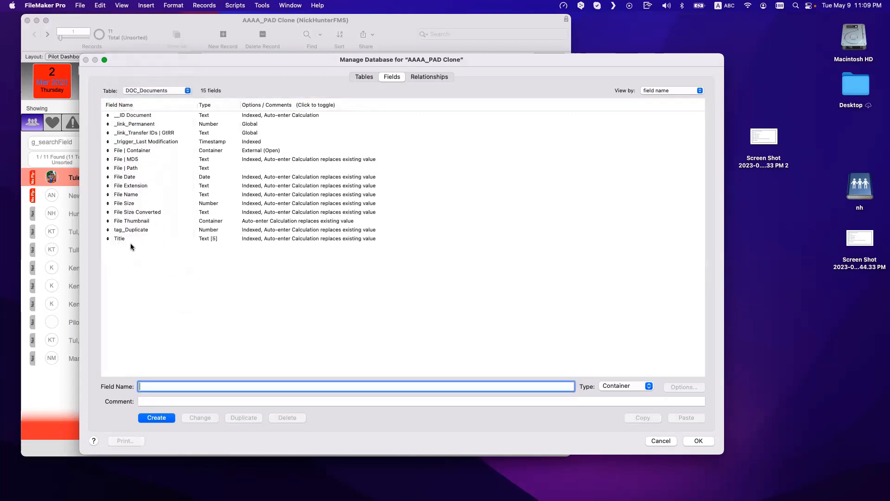
left_click(131, 239)
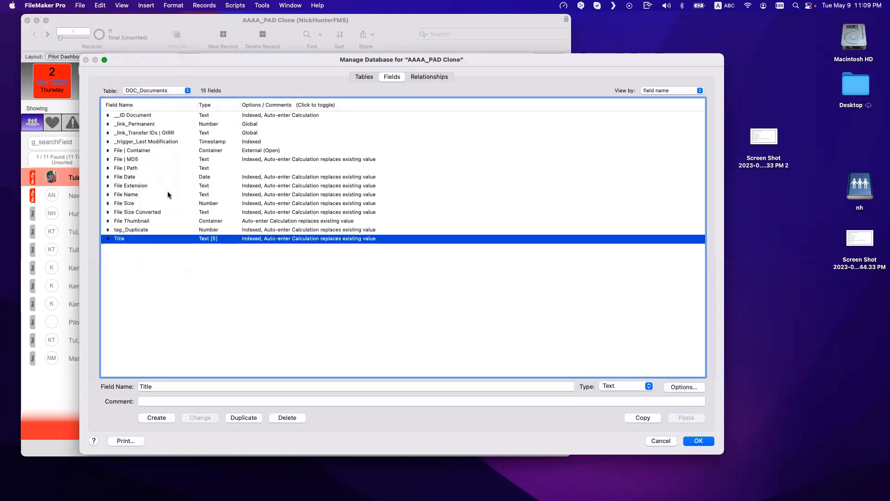
left_click(148, 151)
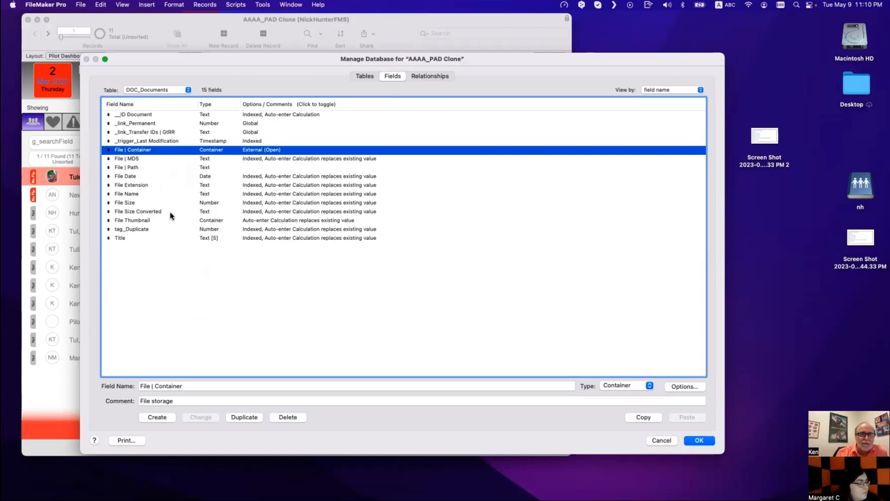
left_click(148, 220)
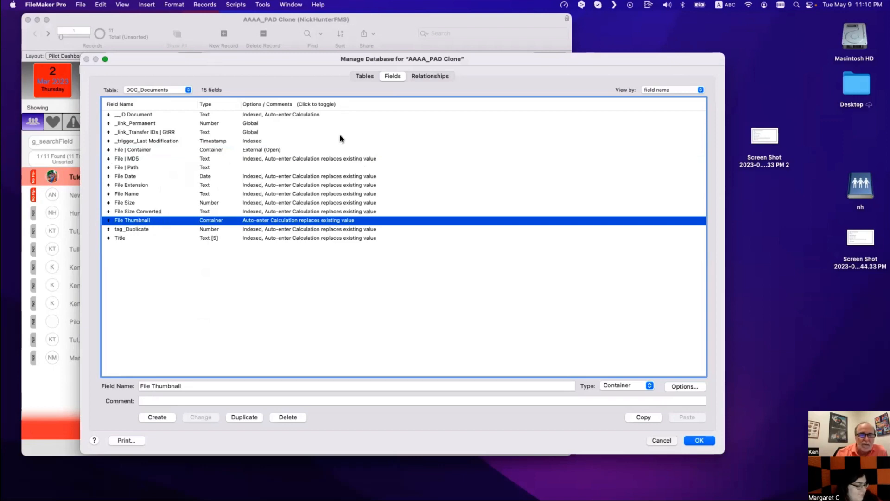
key("Return")
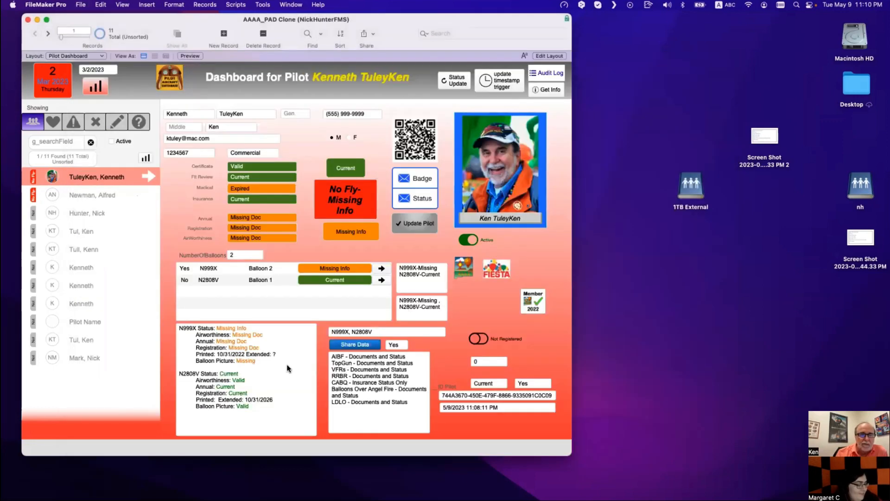
Step: Open the DOC_Documents layout in its own window from the list of layouts
key("super+shift+l")
left_click(257, 454)
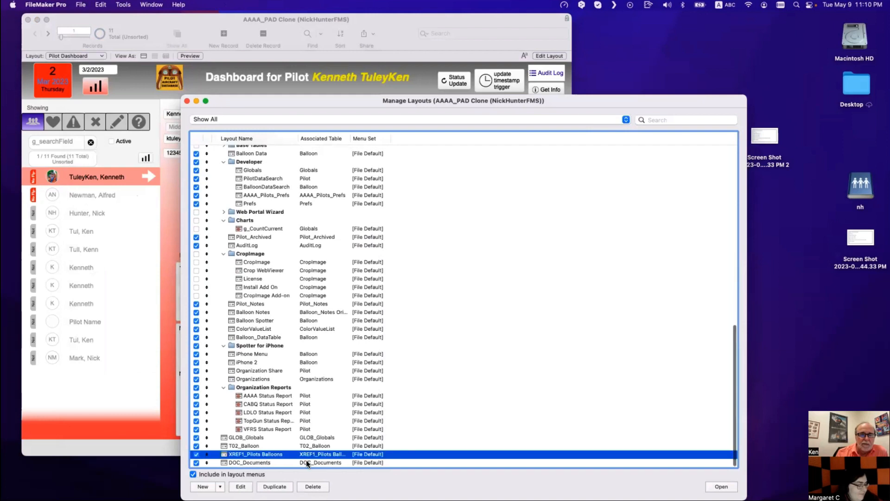
left_click(370, 460)
left_click(710, 487)
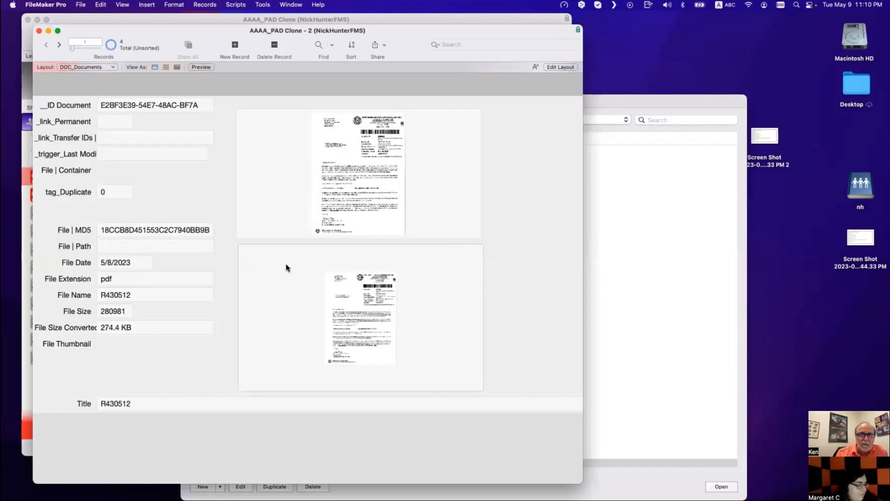
Step: Go to the second DOC_Documents record and examine its converted file size, file extension, container image and file size
left_click(57, 45)
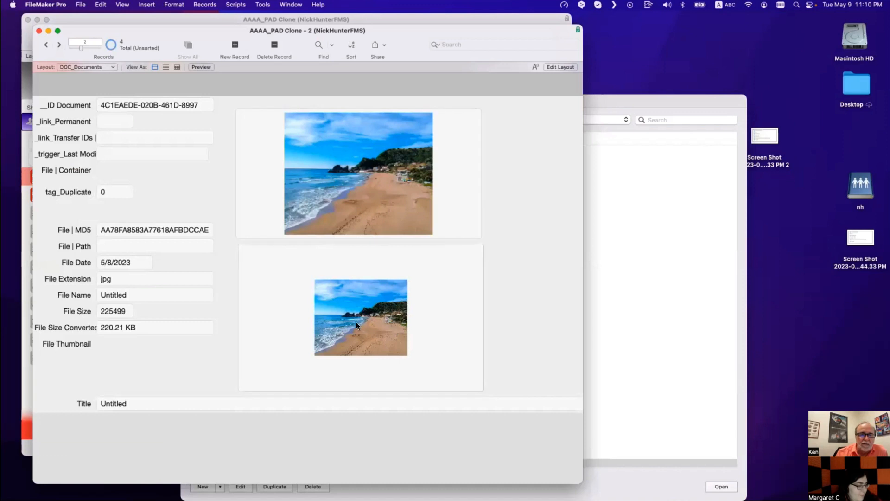
left_click(151, 331)
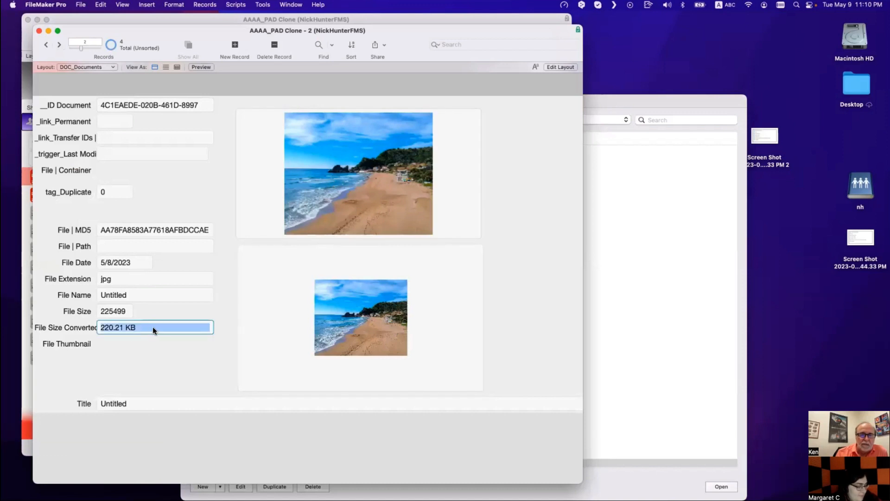
left_click(136, 282)
left_click(179, 360)
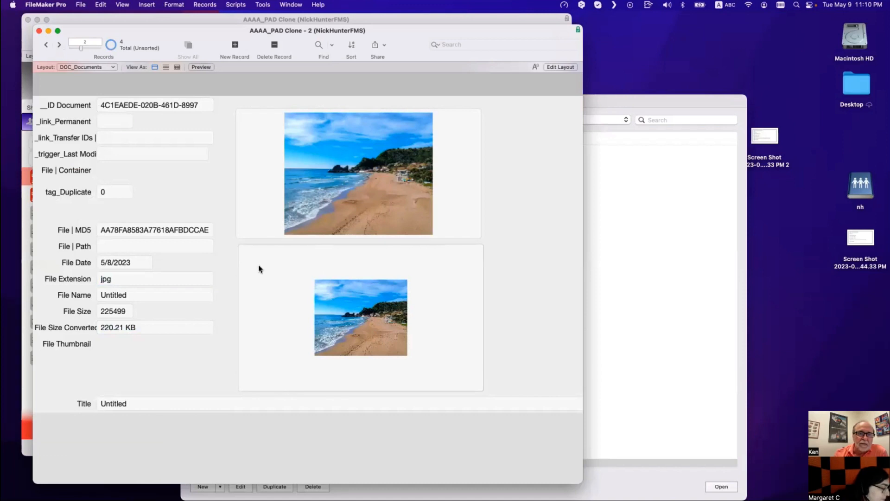
left_click(327, 197)
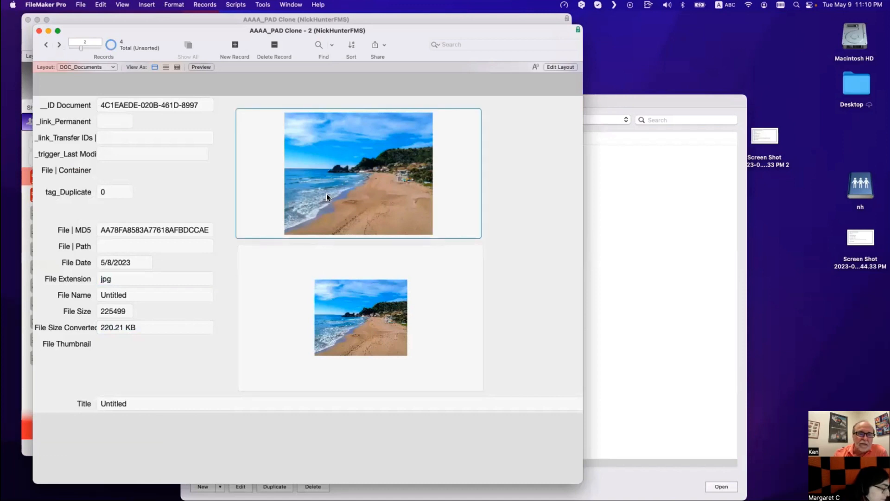
left_click(148, 314)
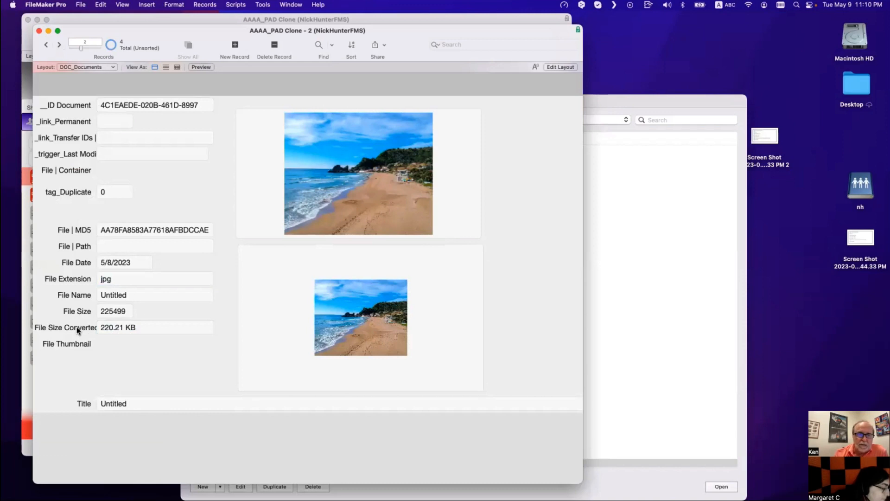
Step: Reopen the DOC_Documents field definitions and highlight File Size together with File | Container, then clear the selection
key("shift+super+d")
left_click(152, 204)
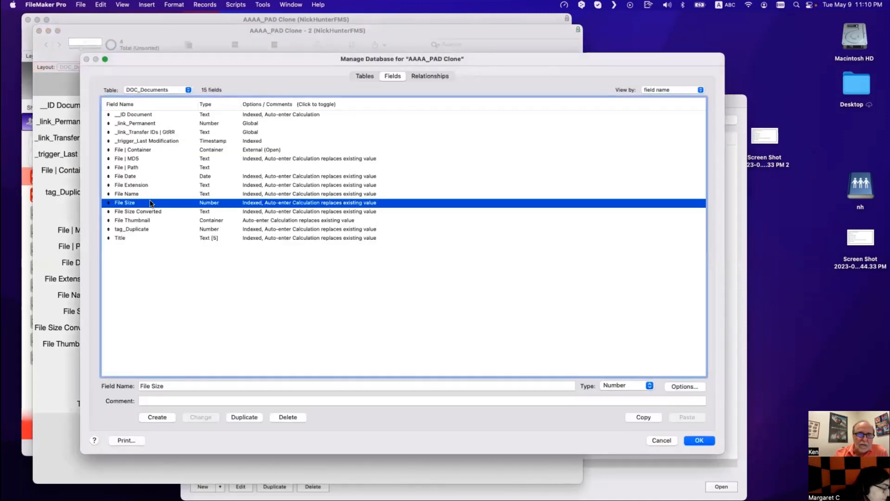
left_click(156, 144, "super")
left_click(157, 148, "super")
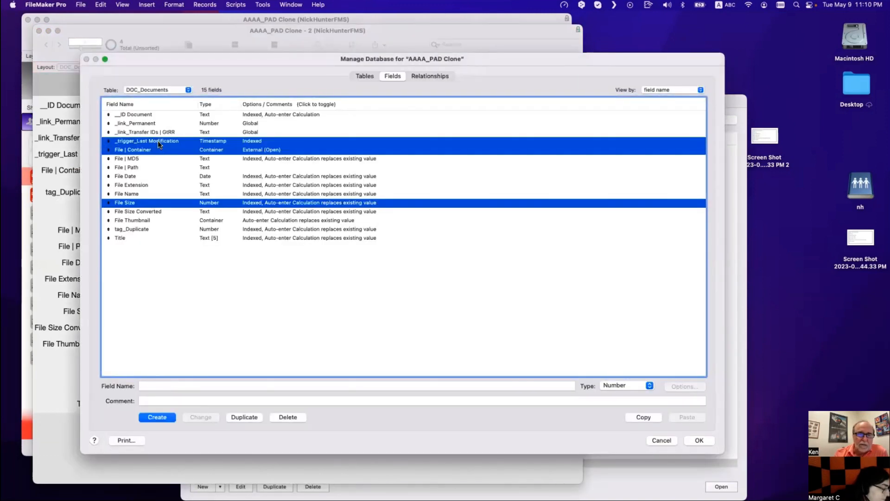
left_click(157, 141, "super")
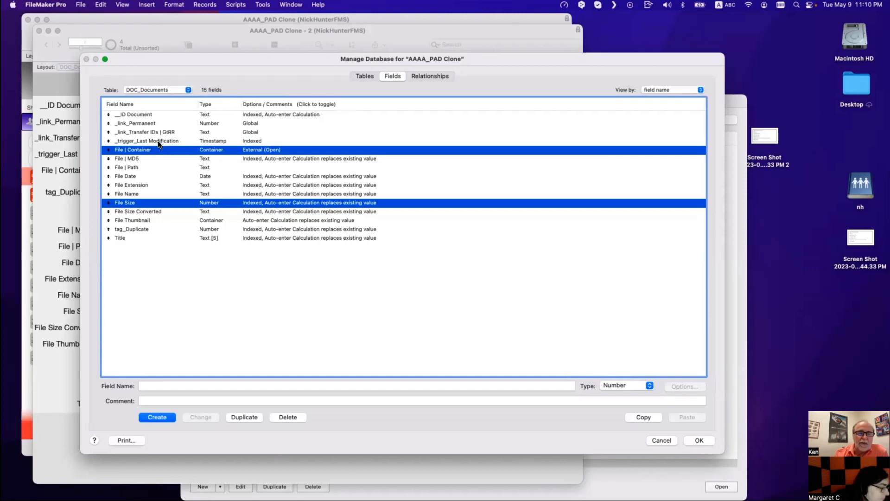
left_click(185, 263)
Step: Select the File Size, File Size Converted, File Thumbnail, File Extension and File Name fields of DOC_Documents
left_click(151, 204)
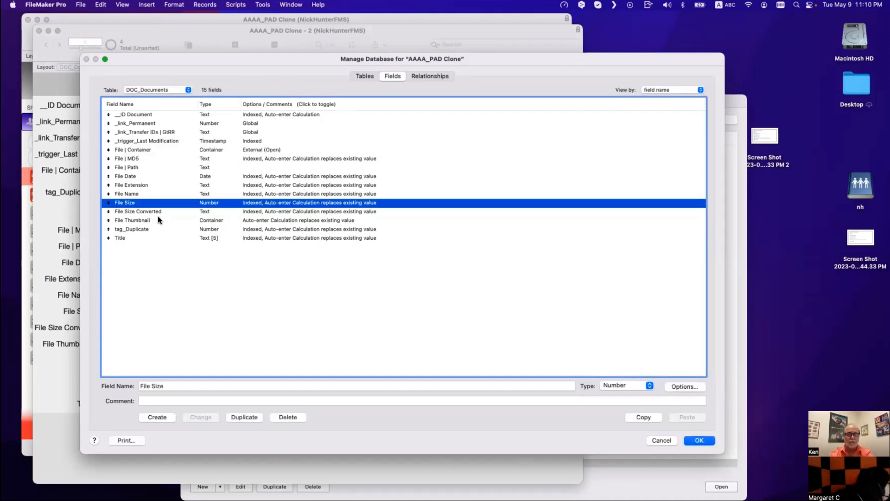
left_click(154, 212, "super")
left_click(154, 211, "super")
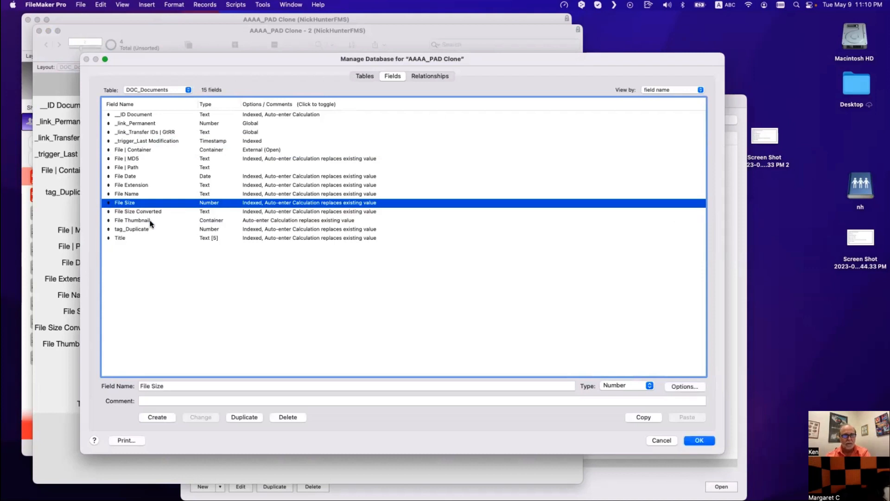
left_click(154, 221, "super")
left_click(153, 212, "super")
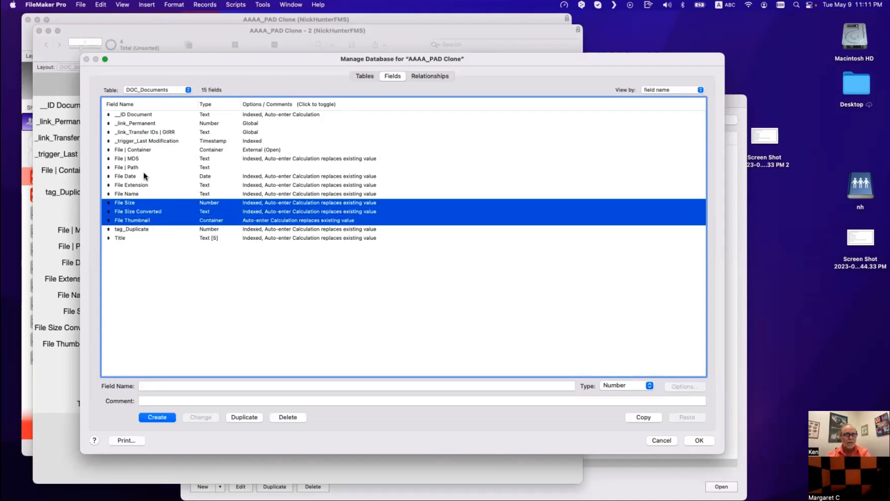
left_click(145, 185, "super")
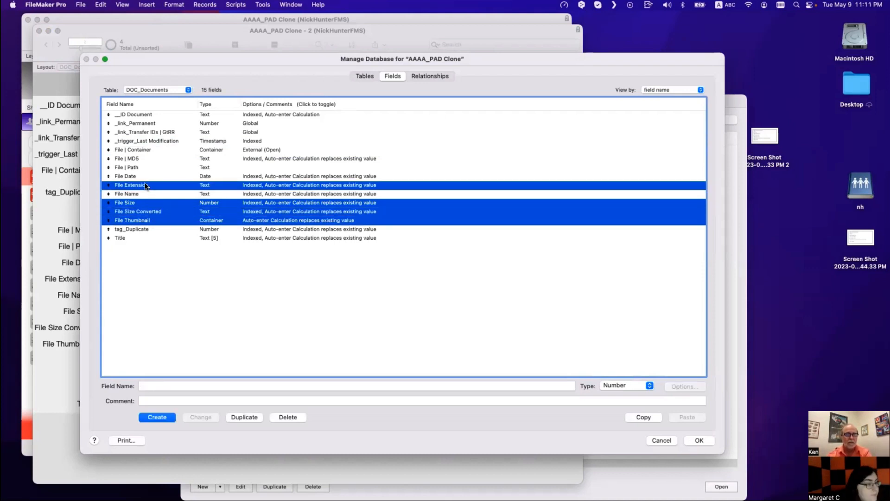
left_click(146, 187, "super")
left_click(146, 188, "super")
left_click(145, 191, "super")
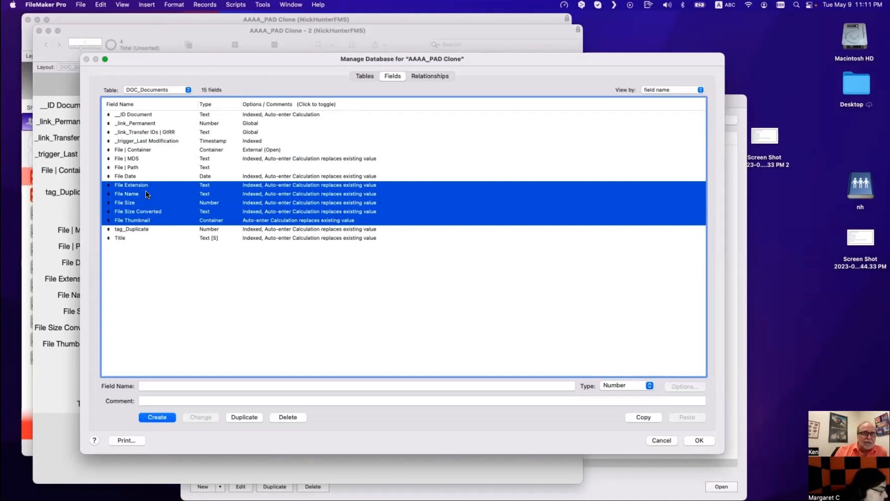
Step: Select File | Container together with the File Extension, File Name, File Size, File Size Converted and File Thumbnail fields
left_click(146, 150)
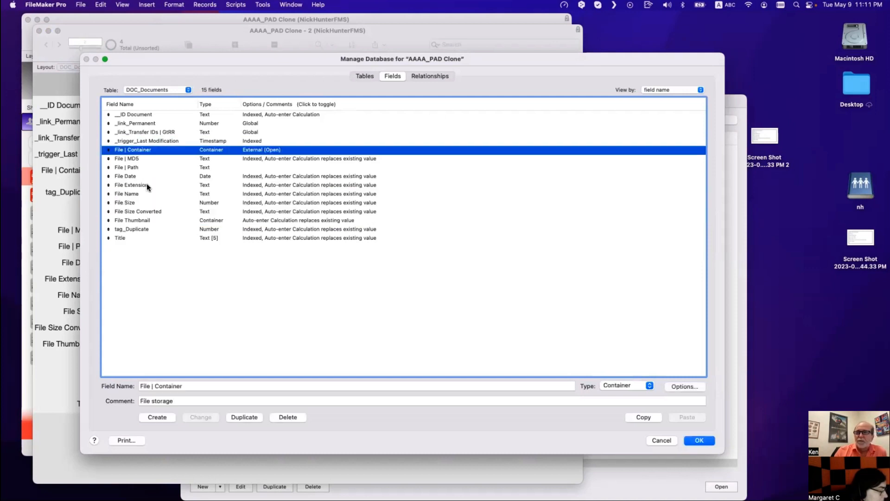
left_click(147, 185, "super")
left_click(144, 194, "super")
left_click(144, 203, "super")
left_click(144, 211, "super")
left_click(144, 221, "super")
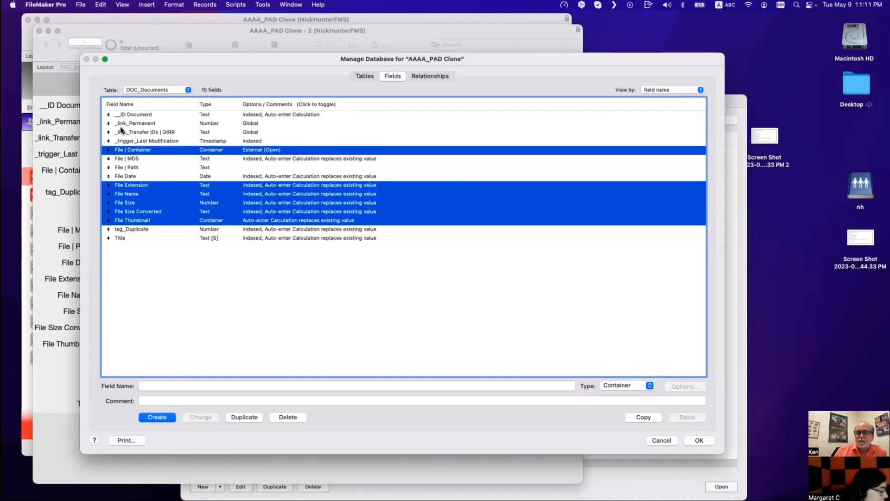
Step: Keep DOC_Documents as the current table and open the database's relationships graph
left_click(149, 90)
left_click(149, 89)
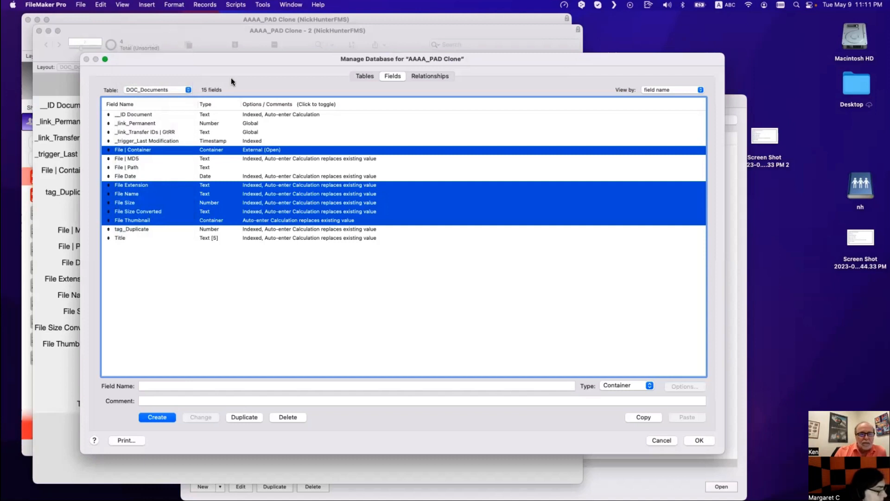
left_click(427, 77)
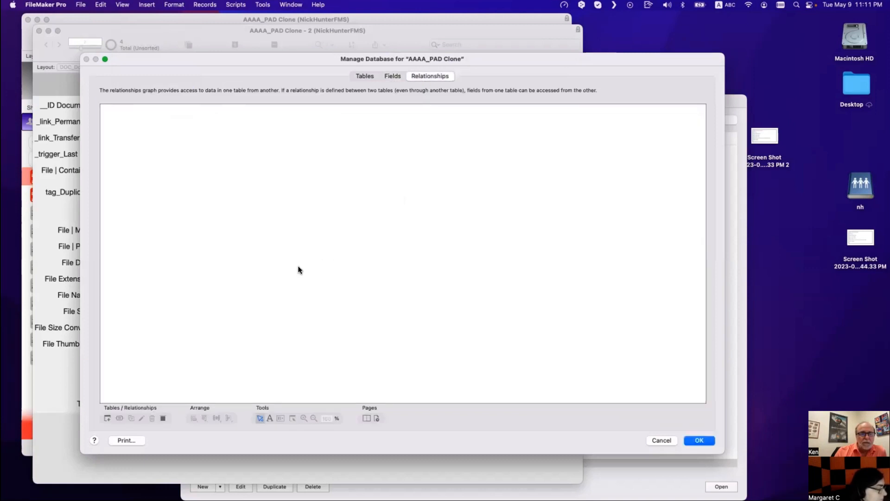
Step: Locate and select the T12_DOCUMENTS table occurrence in the relationships graph, then close Manage Database and discard any changes
scroll(302, 277, "down", 5)
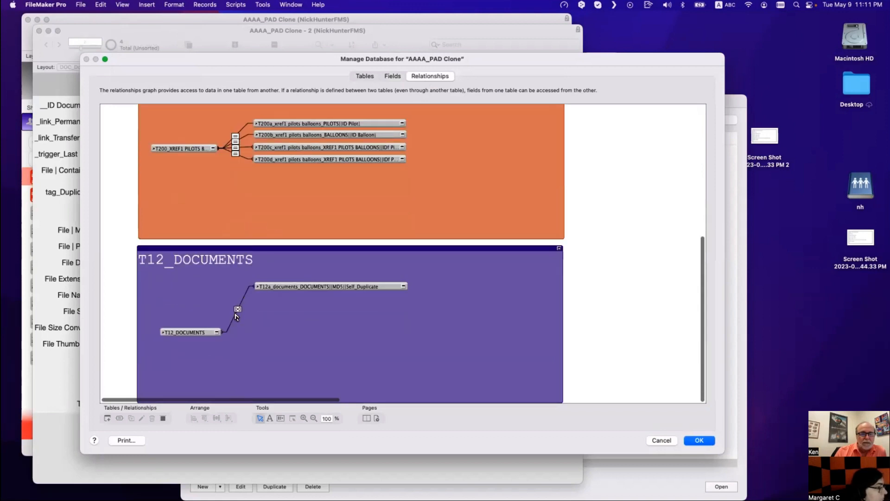
left_click(192, 333)
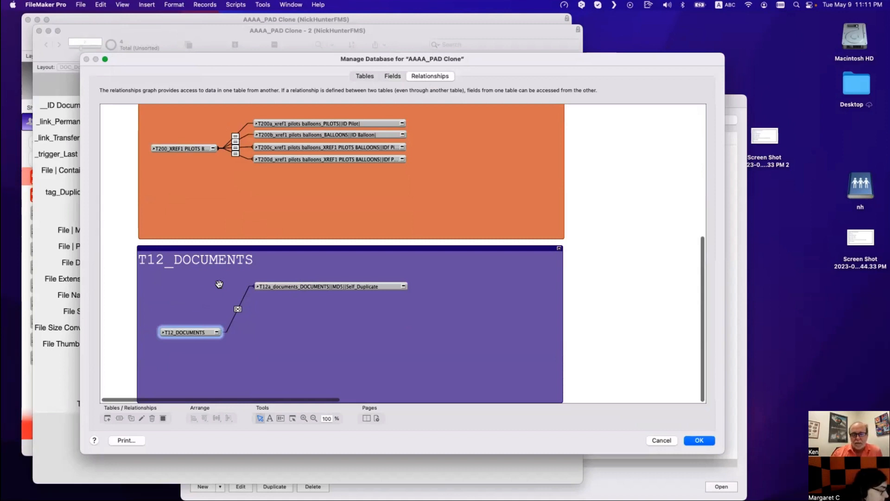
key("Escape")
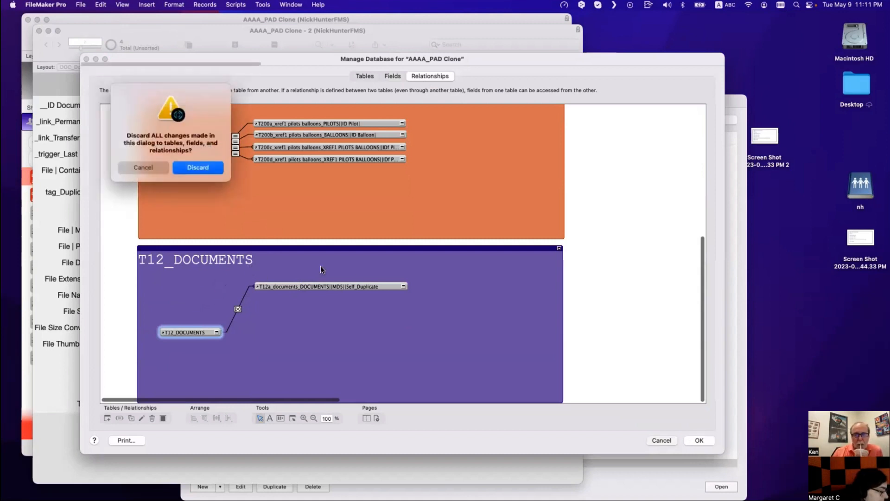
left_click(193, 167)
left_click(251, 273)
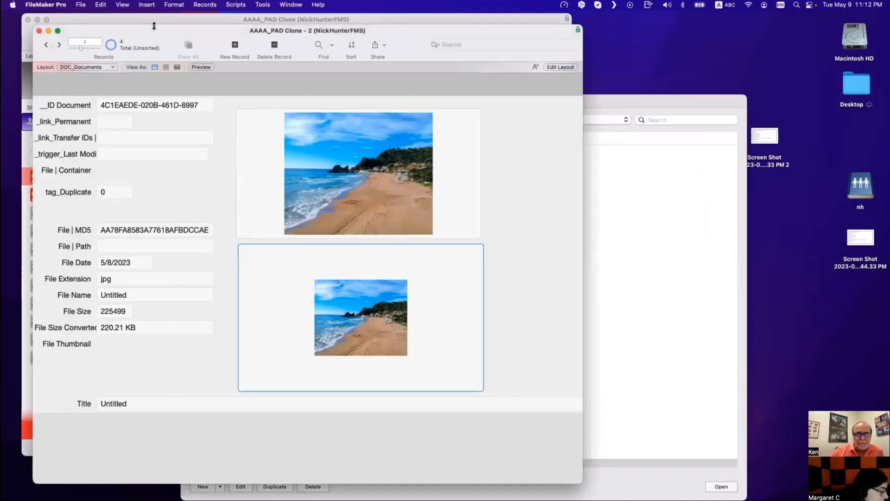
Step: Move the DOC_Documents window aside, close Manage Layouts, and switch the main window to the L100 pilot dashboard layout
left_click_drag(156, 30, 442, 124)
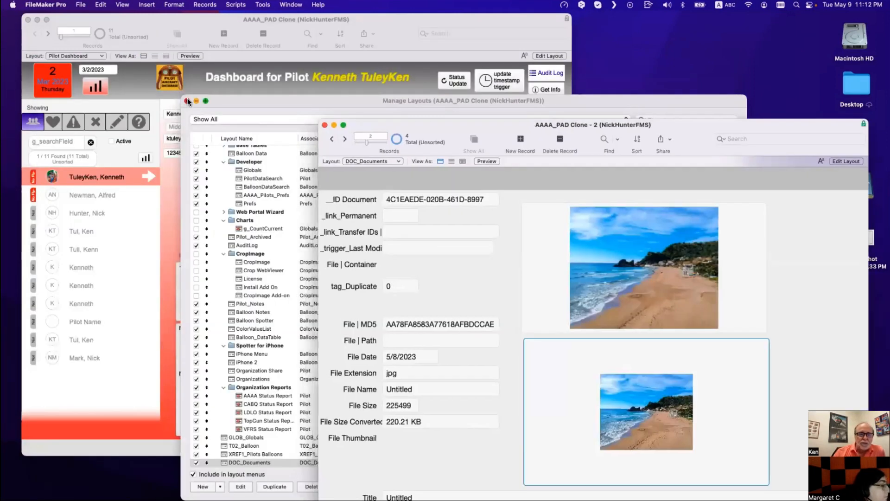
left_click(186, 101)
left_click(222, 80)
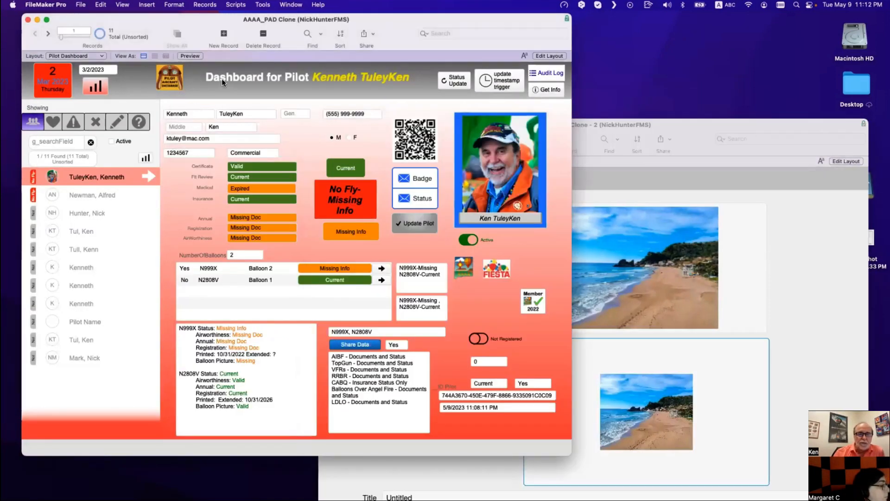
left_click(80, 54)
left_click(84, 57)
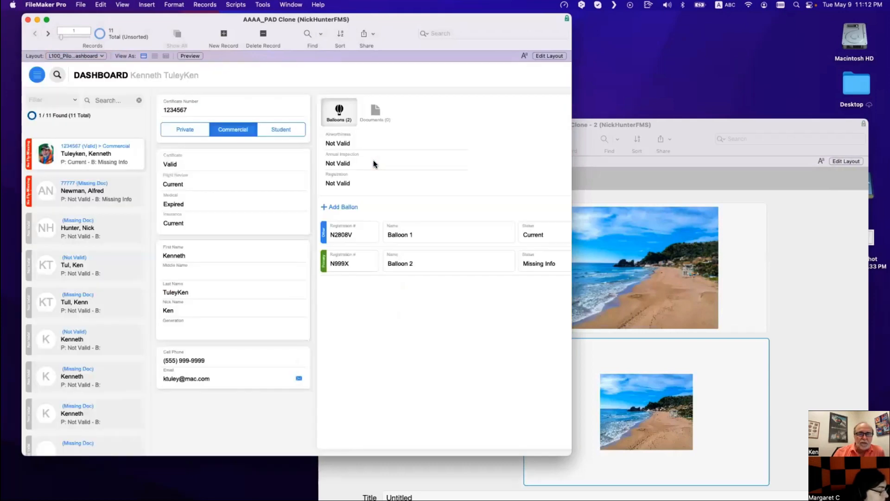
Step: Compare the pilot dashboard's Documents and Balloons views, widening the window to show the full balloon rows, and end on Documents
left_click(385, 111)
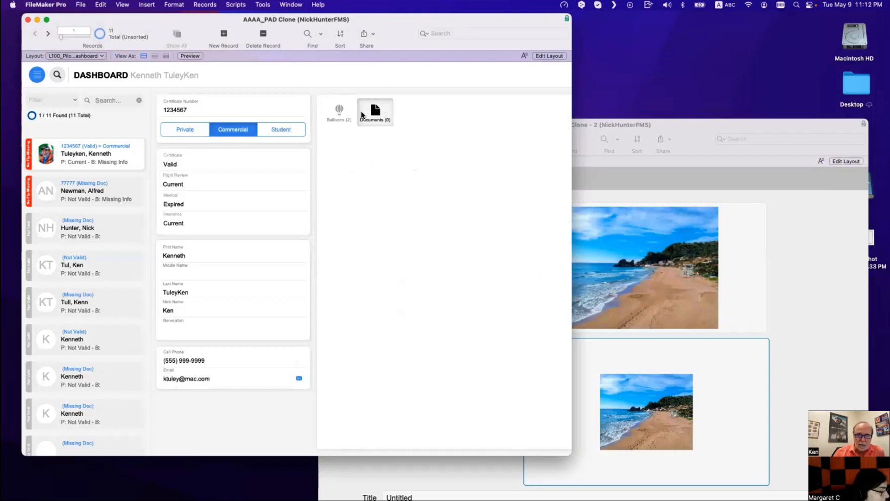
left_click(340, 111)
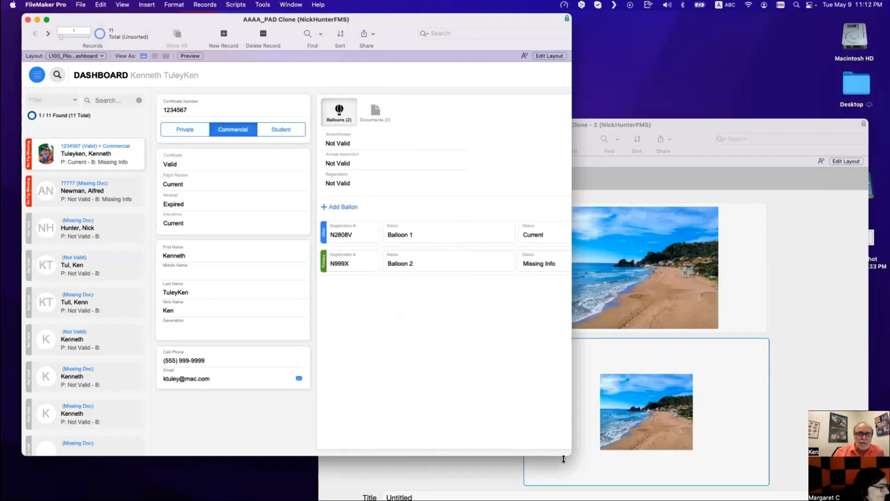
left_click_drag(571, 454, 729, 463)
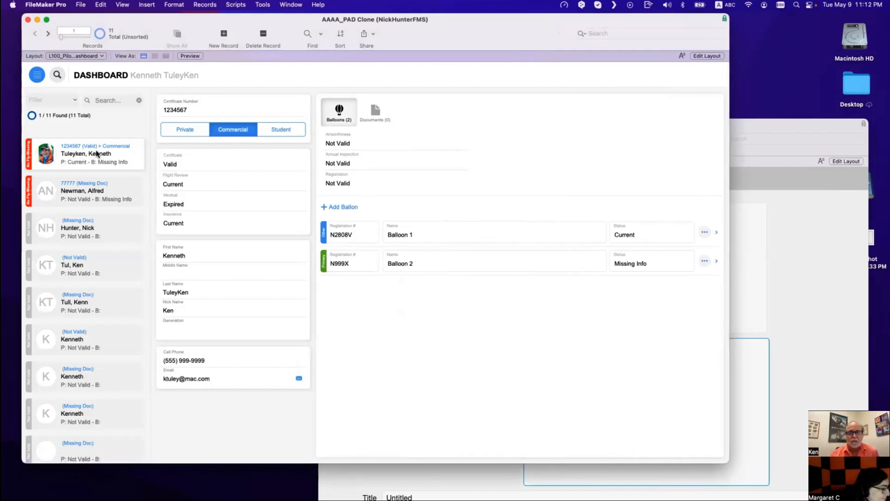
left_click(375, 113)
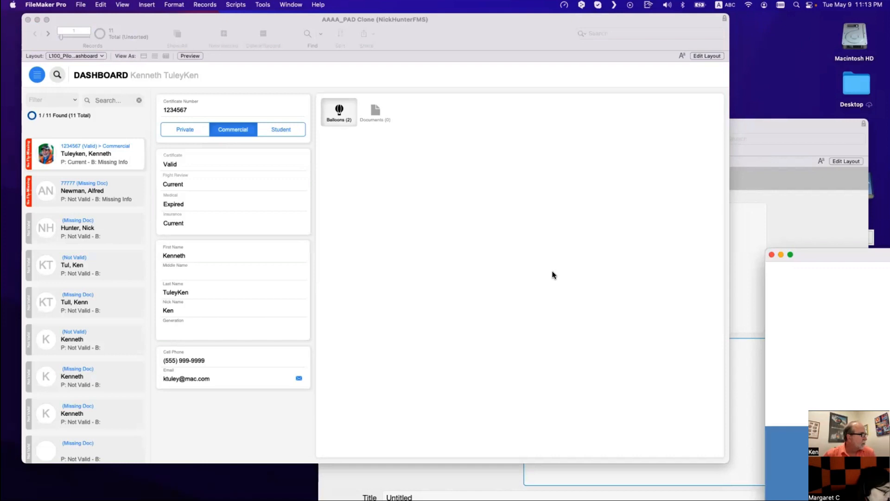
left_click(375, 111)
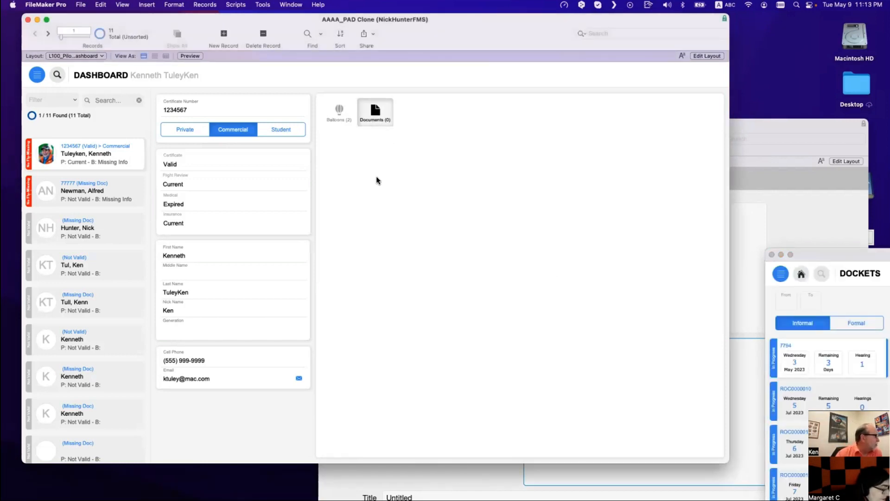
Step: Bring the RCDB window into view and go from Dockets to Parcel Info, repositioning the window over the pilot dashboard
left_click_drag(805, 253, 242, 90)
left_click(763, 302)
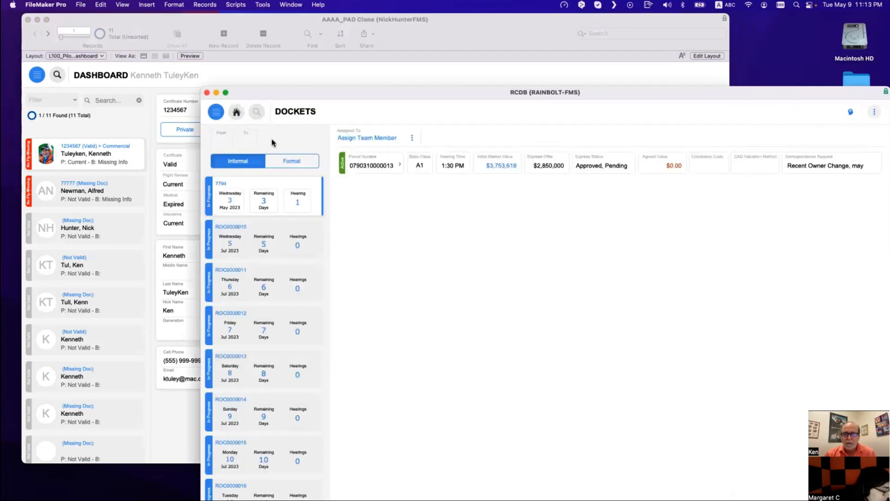
left_click(216, 114)
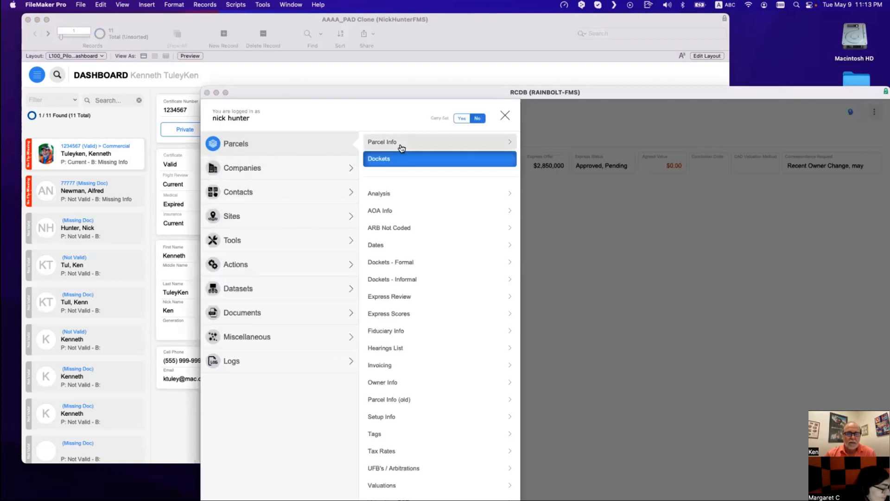
left_click(402, 147)
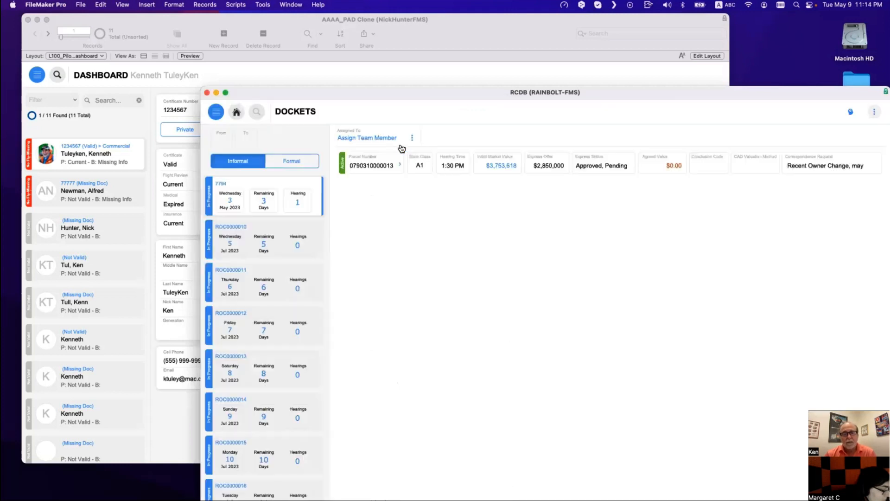
left_click_drag(509, 93, 463, 469)
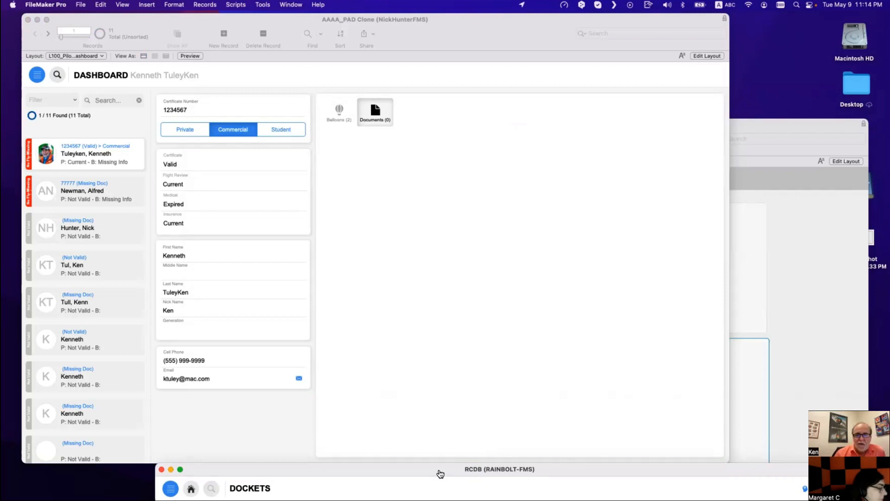
left_click_drag(440, 473, 423, 174)
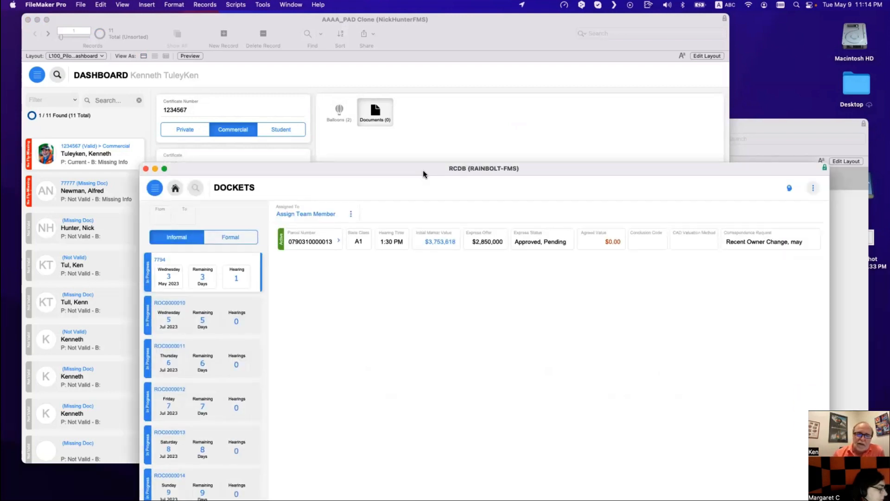
left_click_drag(423, 170, 423, 169)
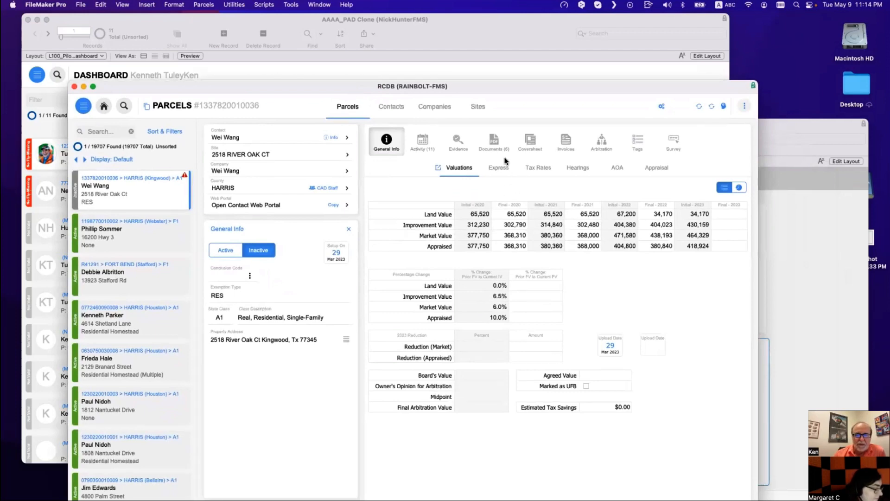
Step: Open the parcel's Documents section, enlarge the RCDB window, and look through the list of document types
left_click(495, 141)
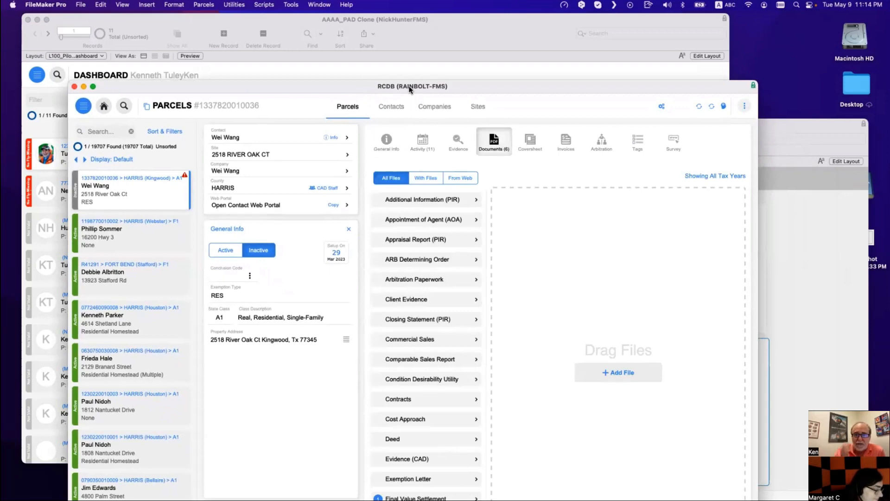
left_click_drag(402, 88, 336, 19)
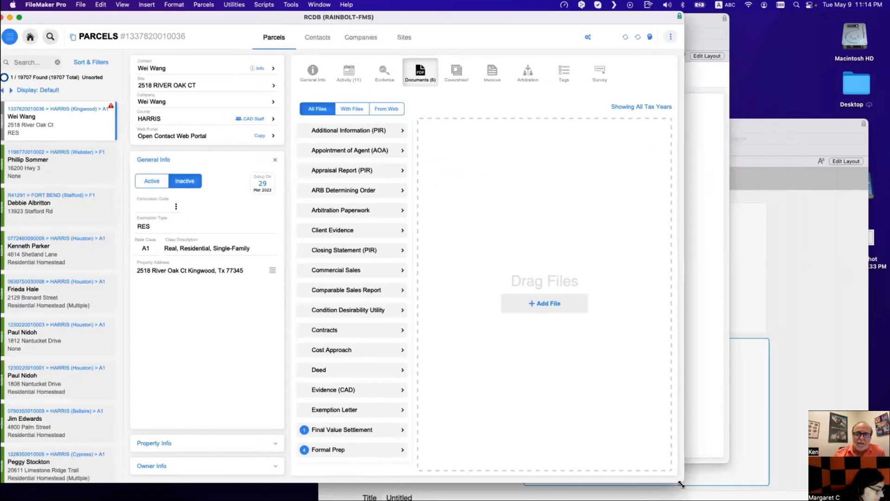
left_click_drag(680, 484, 784, 486)
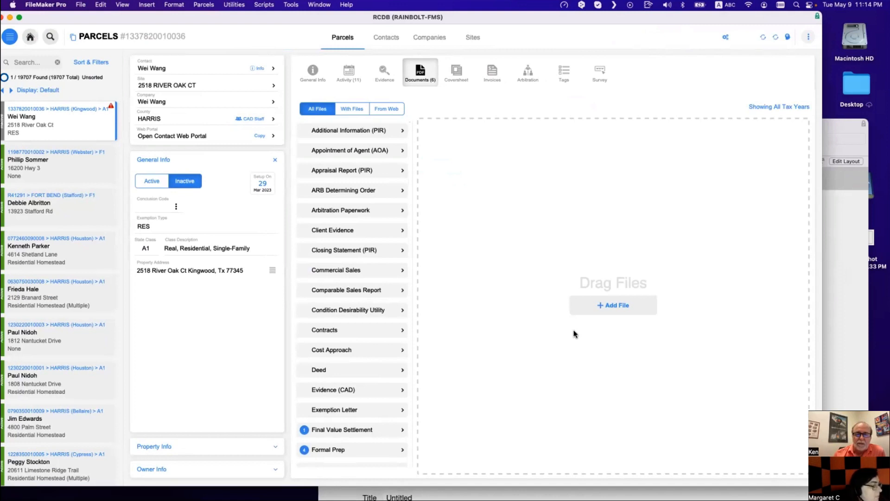
scroll(368, 281, "down", 4)
scroll(368, 280, "down", 1)
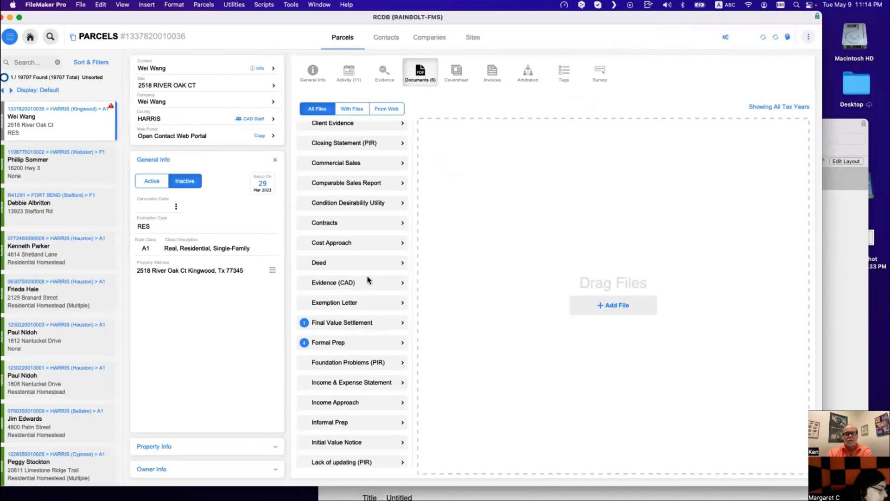
scroll(368, 281, "up", 5)
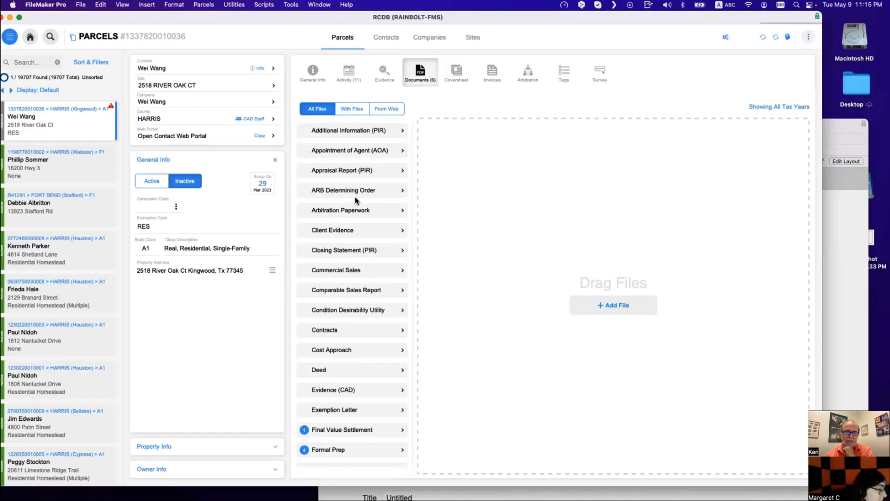
scroll(354, 371, "down", 1)
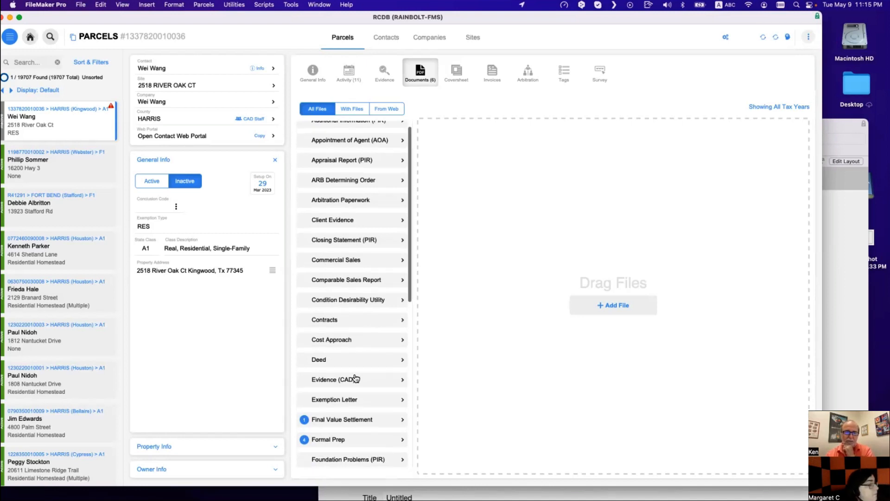
Step: View the Final Value Settlement and Formal Prep files, open the DOC103712 document record, and return to its parcel
left_click(342, 421)
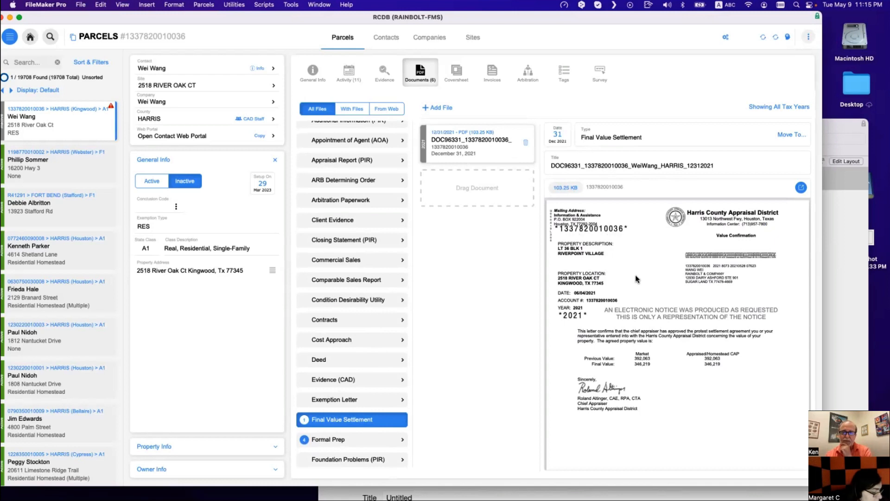
left_click(366, 436)
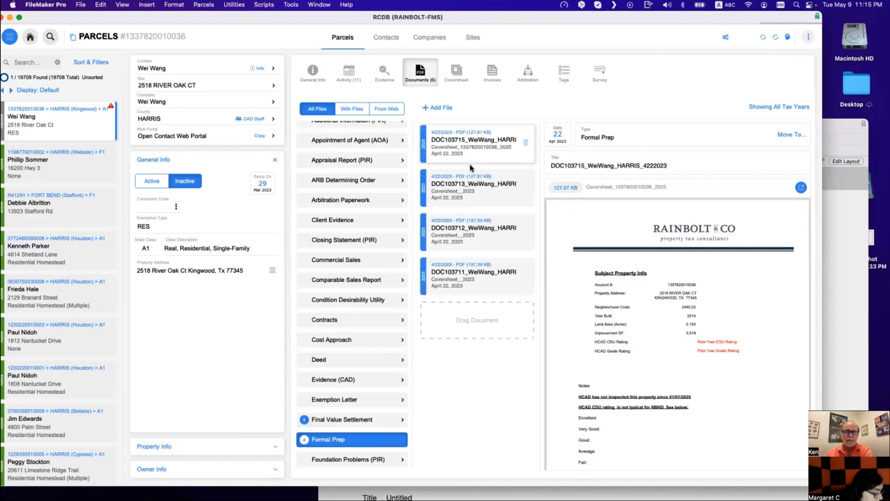
left_click(475, 185)
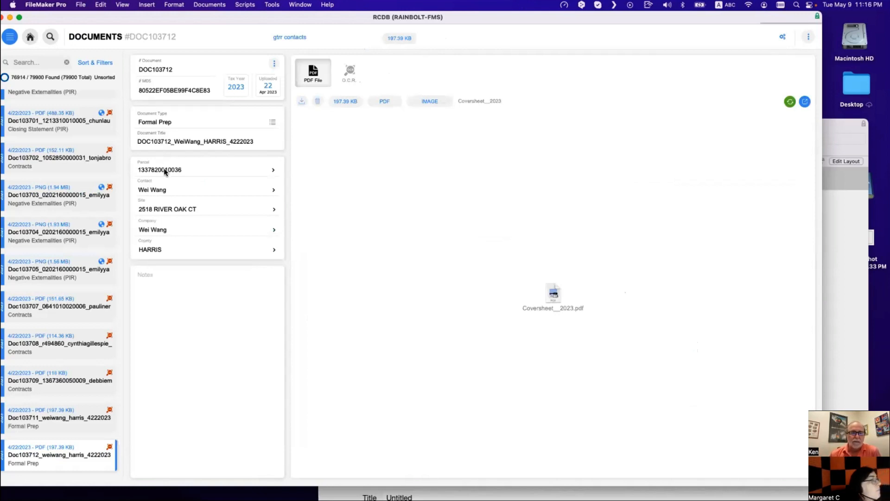
left_click(163, 168)
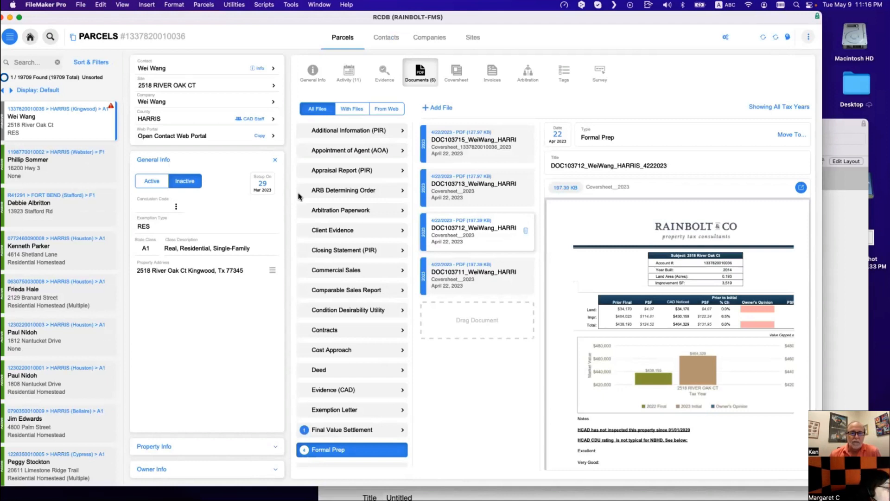
Step: Open the Parcels layout for editing and select the portal_files portal in its documents area
key("super+l")
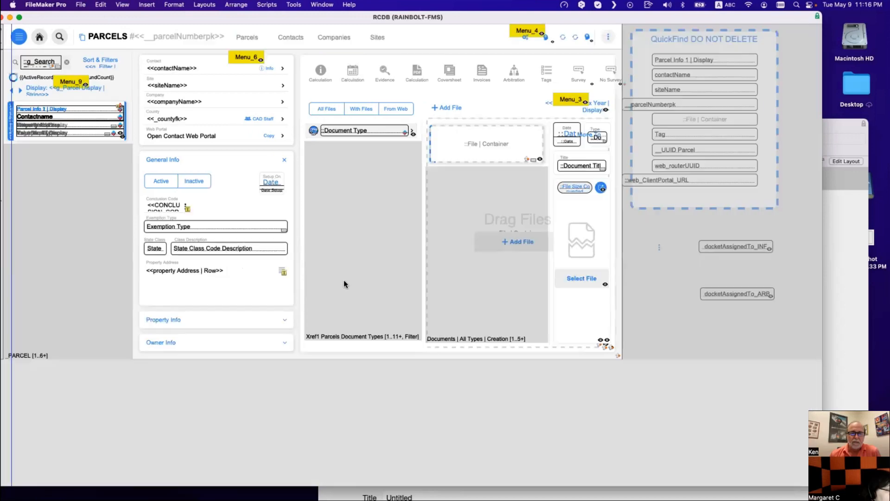
scroll(486, 231, "right", 5)
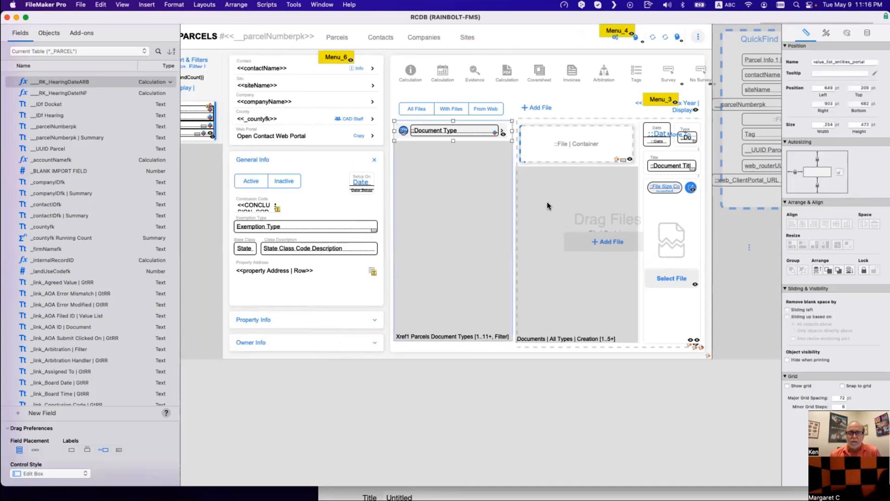
left_click(547, 205)
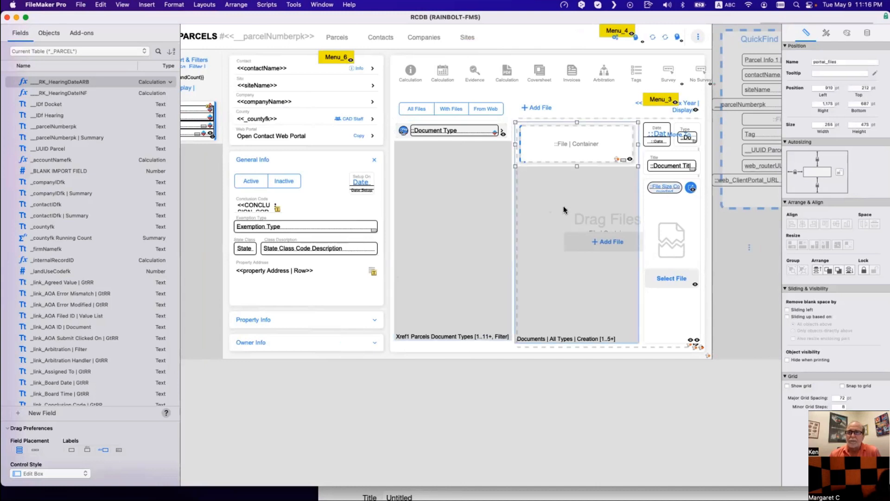
Step: Extend the portal selection to the file preview, document title, type, Move To and date objects beside it
left_click(650, 202, "shift")
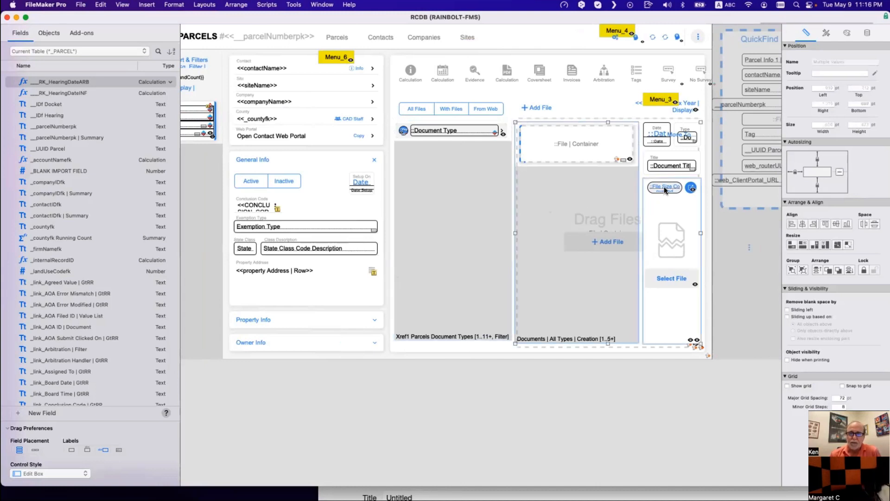
left_click(659, 158, "shift")
left_click(676, 152, "shift")
left_click(681, 141, "shift")
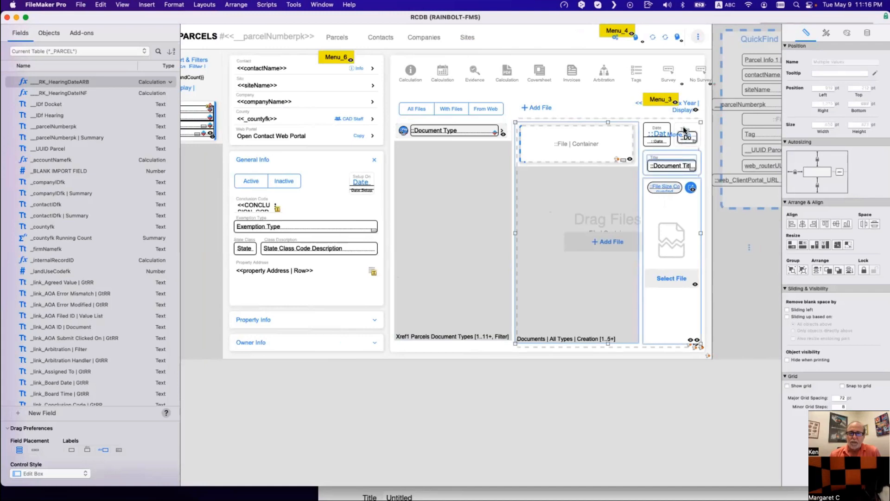
left_click(683, 129, "shift")
left_click(687, 124, "shift")
left_click(661, 130, "shift")
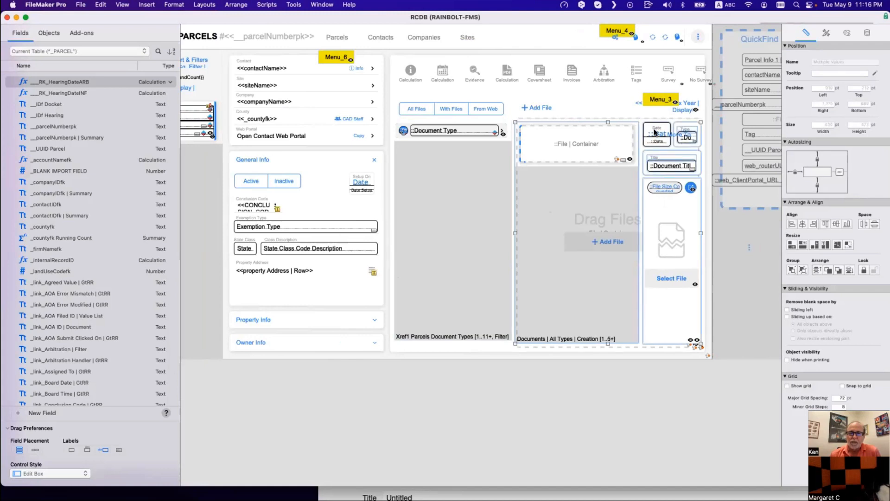
left_click(644, 122, "shift")
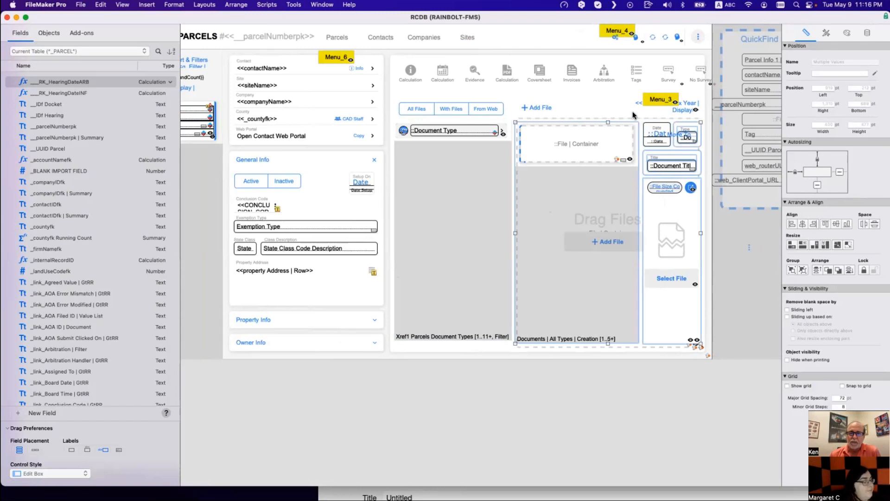
Step: Add the surrounding documents panel to the selected portal objects, nudge the selection down slightly, and copy it
left_click(634, 113, "shift")
key("Down")
key("Down")
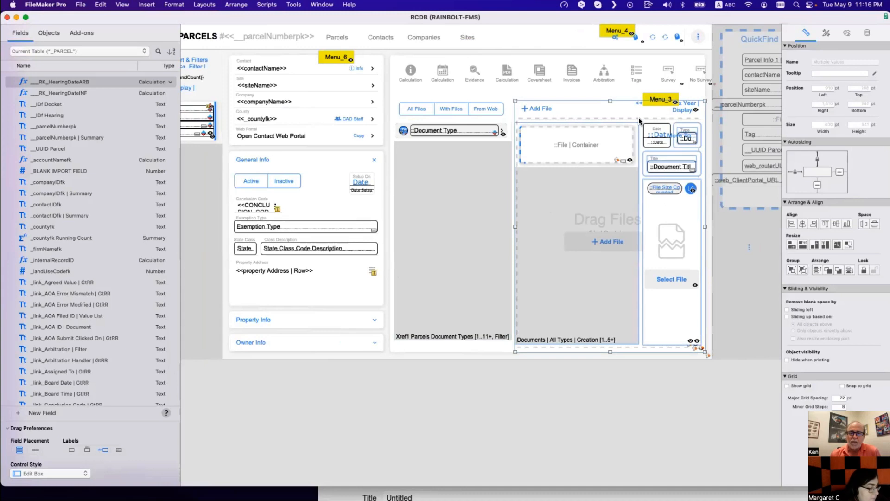
key("super+c")
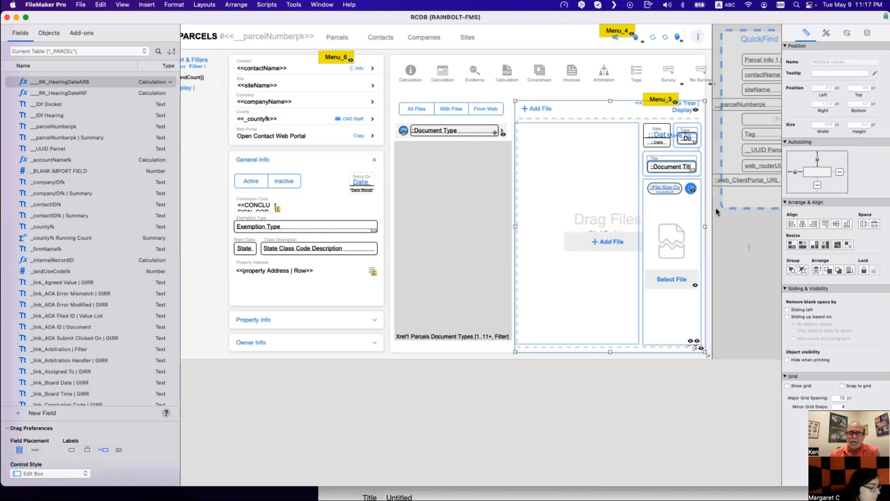
Step: Select the portal_files portal, switch to AAAA_PAD Clone's pilot dashboard layout, and paste the copied documents portal there
left_click(585, 185)
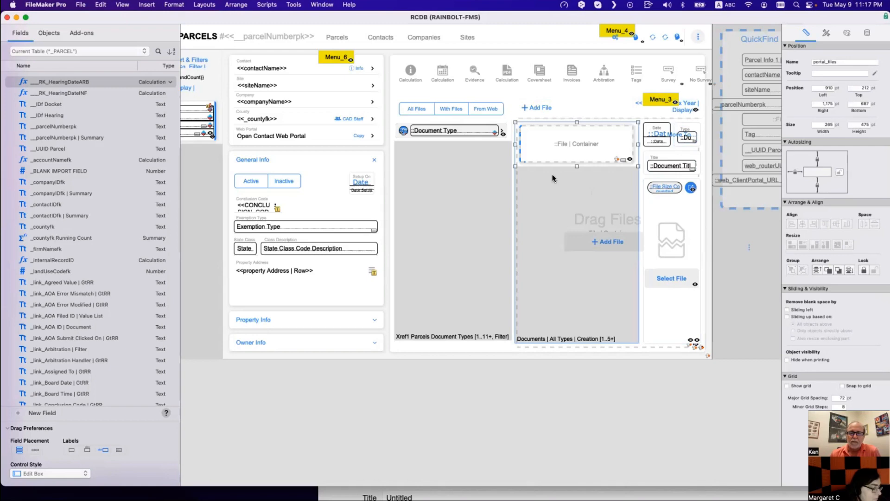
mouse_move(291, 19)
left_mouse_down()
mouse_move(501, 212)
mouse_move(600, 404)
left_mouse_up()
left_click(434, 171)
key("super+l")
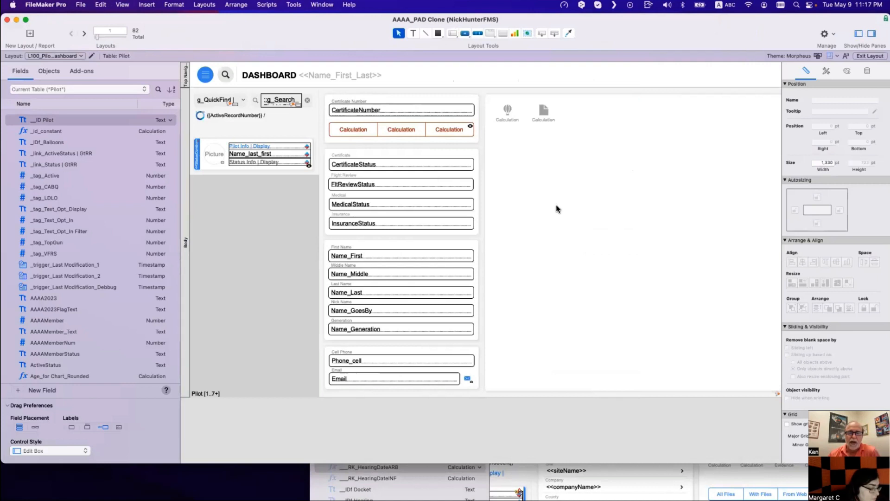
key("super+v")
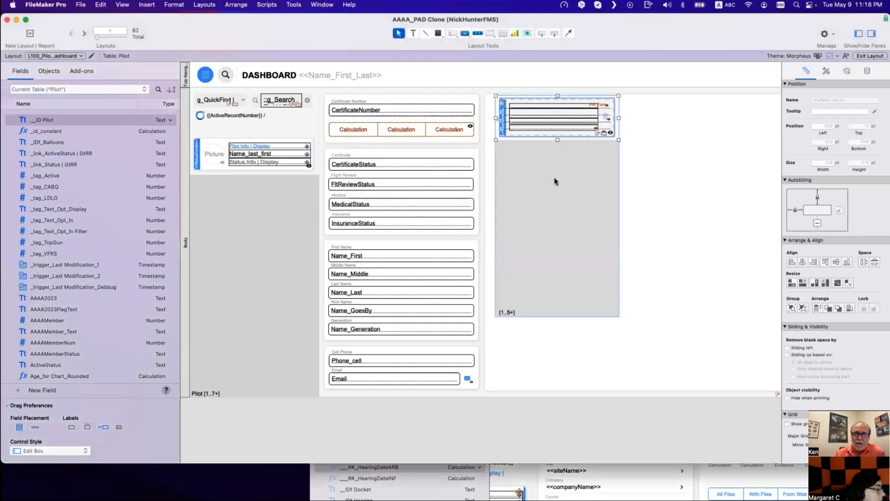
Step: Position the pasted portal_files portal in the slide_2 panel below the two calculation icons, at left 648 pt and top 165 pt
left_click_drag(554, 181, 545, 227)
scroll(565, 223, "right", 4)
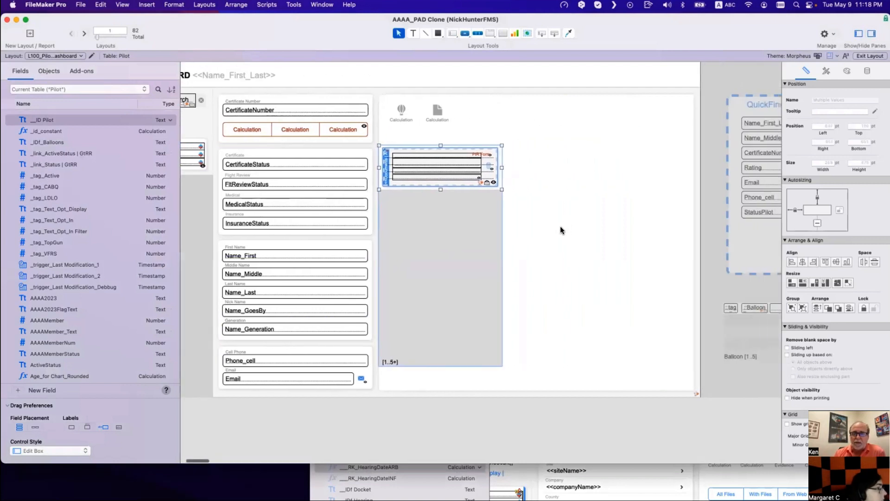
left_click(561, 227)
left_click_drag(459, 222, 462, 215)
left_click(538, 229)
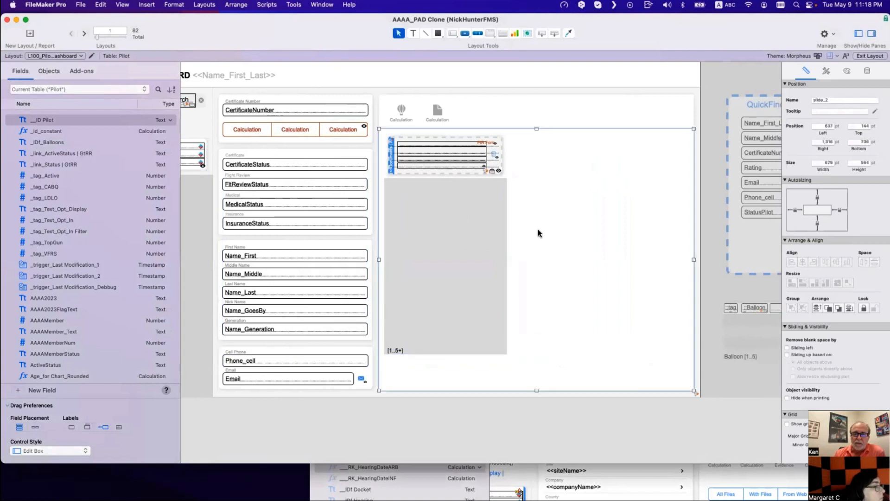
left_click(481, 239)
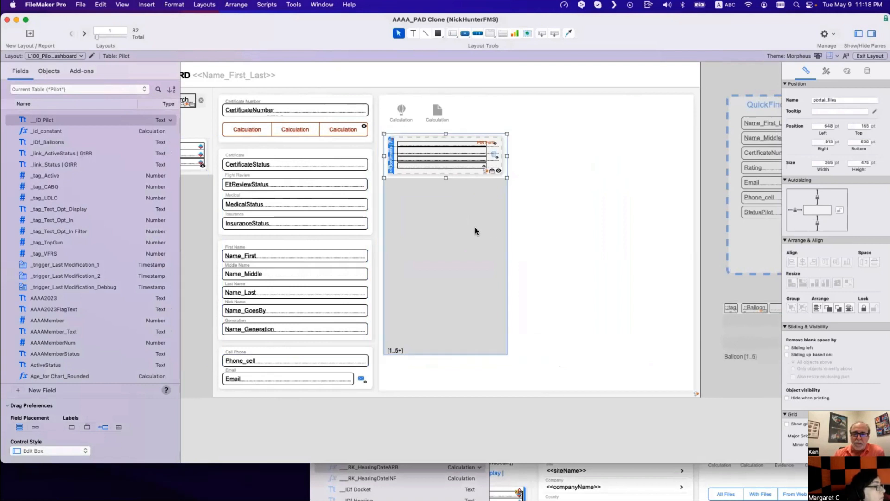
left_click_drag(475, 227, 475, 232)
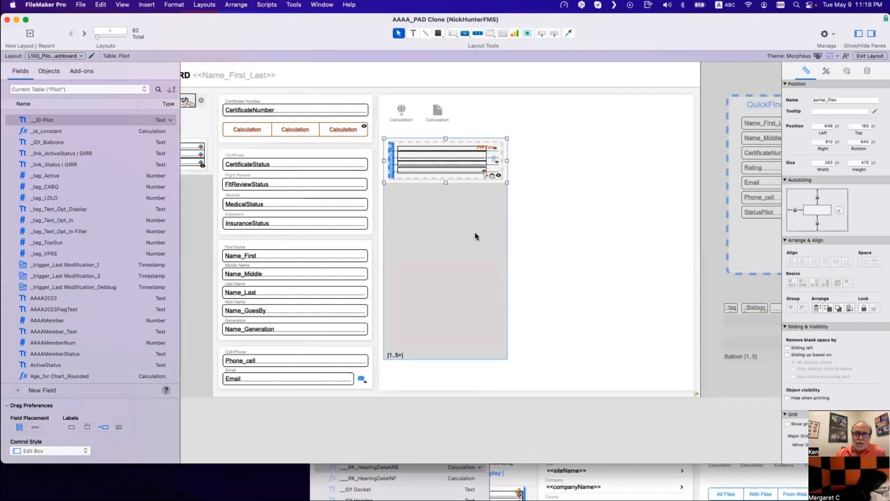
Step: Delete the small red text object from the pasted portal's row and ungroup the remaining row objects
left_click(469, 171)
left_click(470, 171)
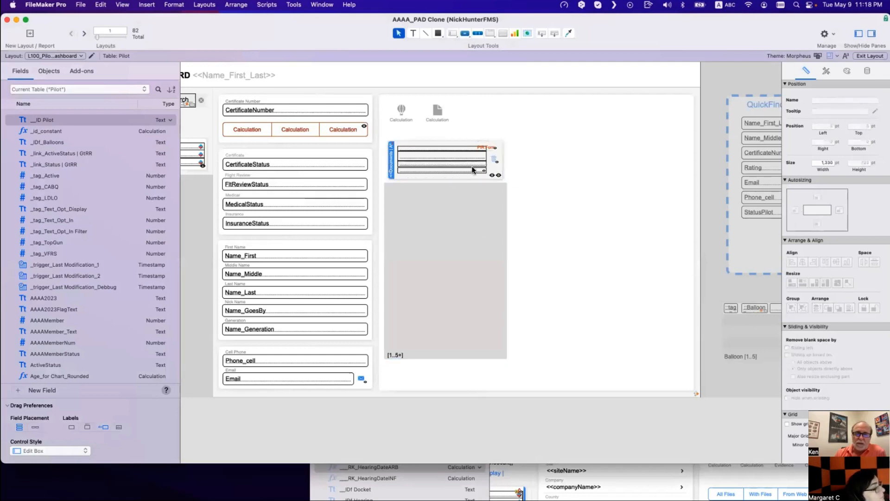
left_click(484, 149)
left_click(484, 148)
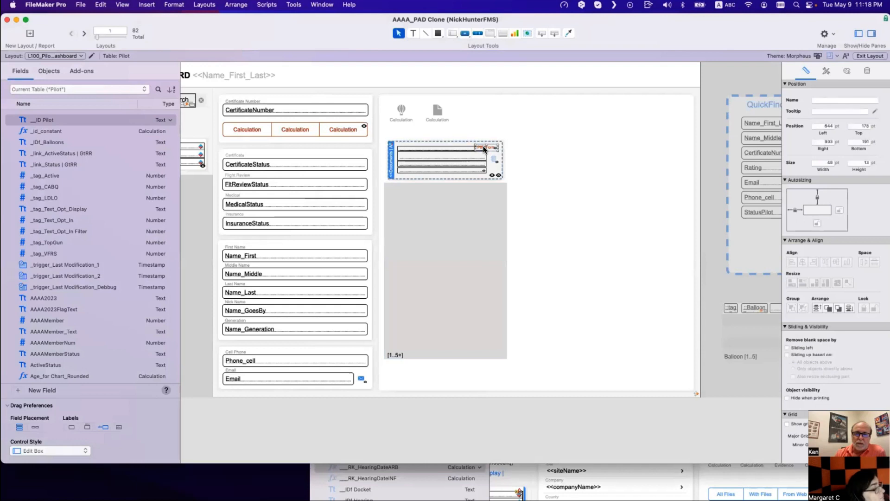
key("Delete")
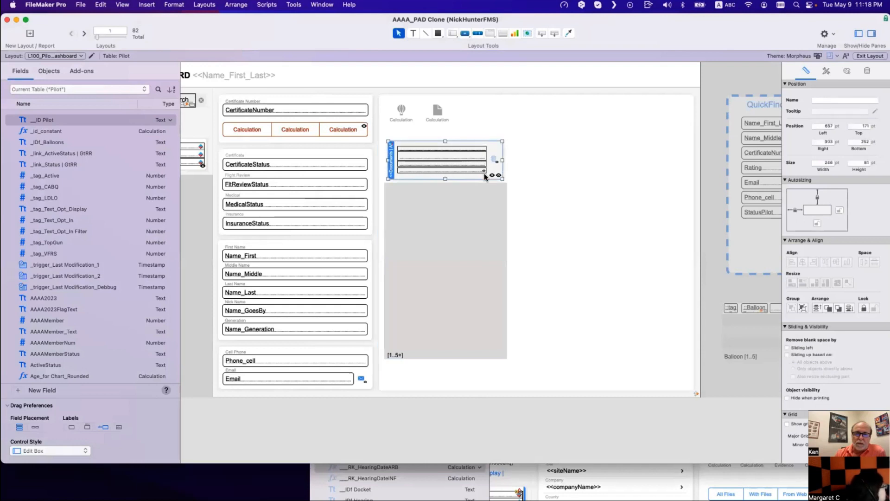
key("shift+super+r")
left_click(471, 207)
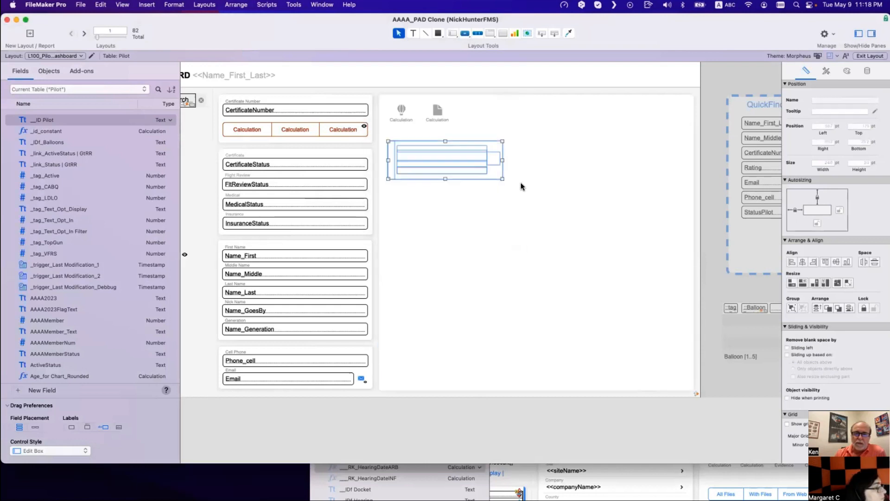
left_click(520, 186)
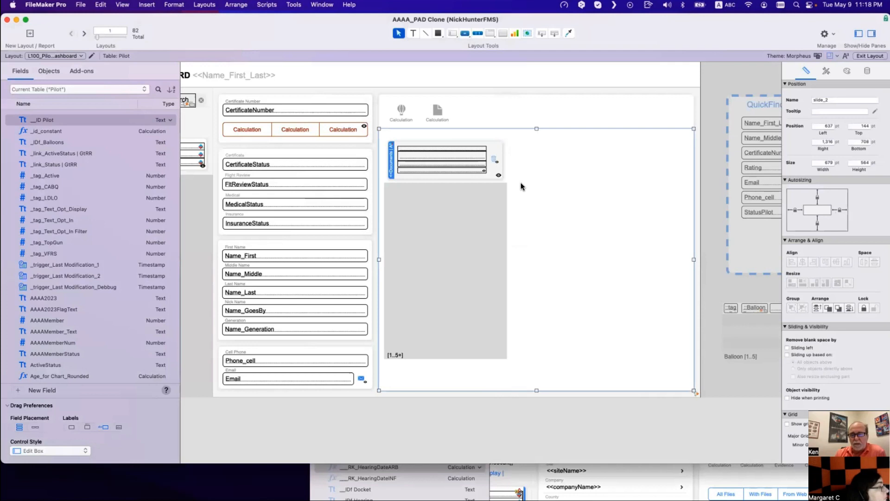
Step: Open the AAAA_PAD Clone relationships graph and move the Pilot table occurrence out into the empty space beside the red "original" group
left_click(131, 58)
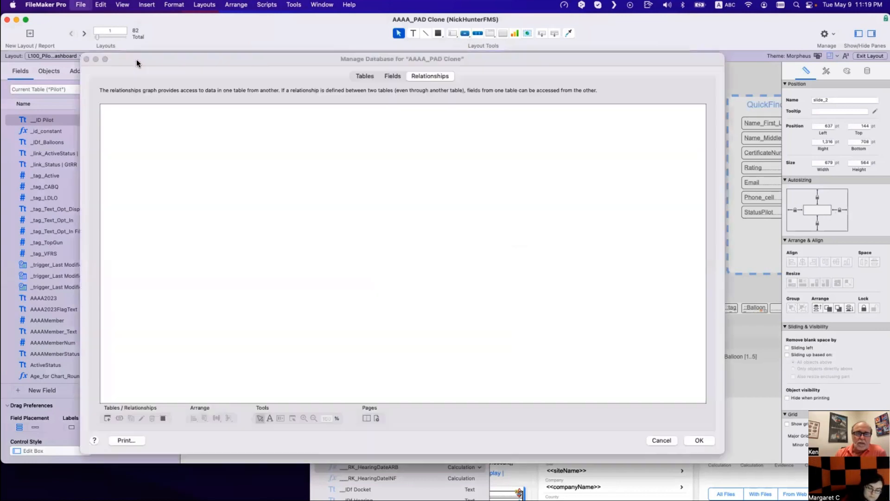
scroll(464, 239, "right", 10)
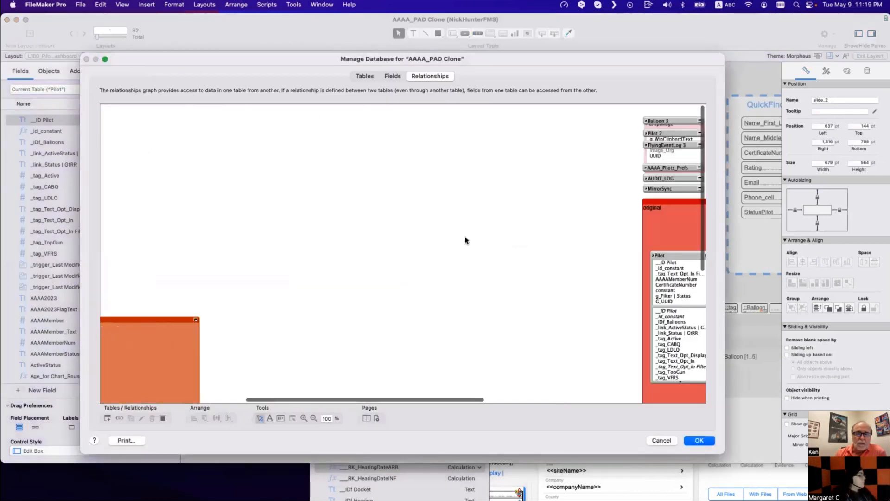
left_click_drag(427, 257, 175, 218)
scroll(194, 213, "down", 3)
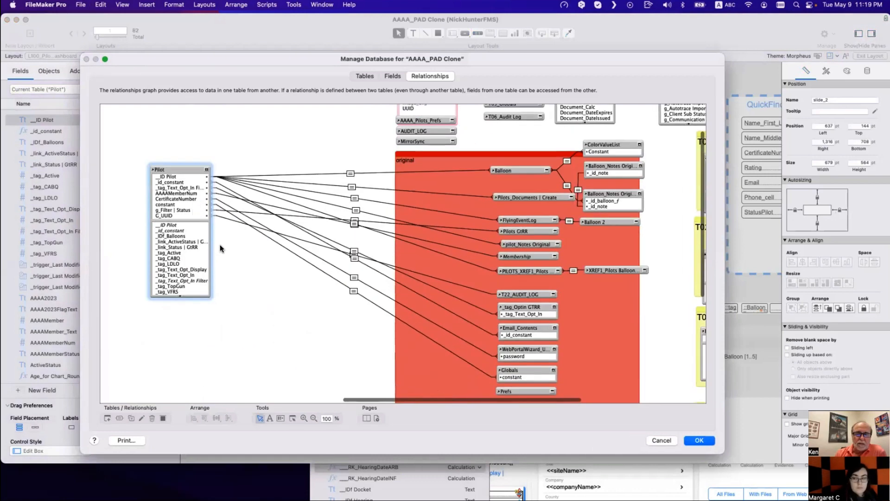
left_click(221, 241)
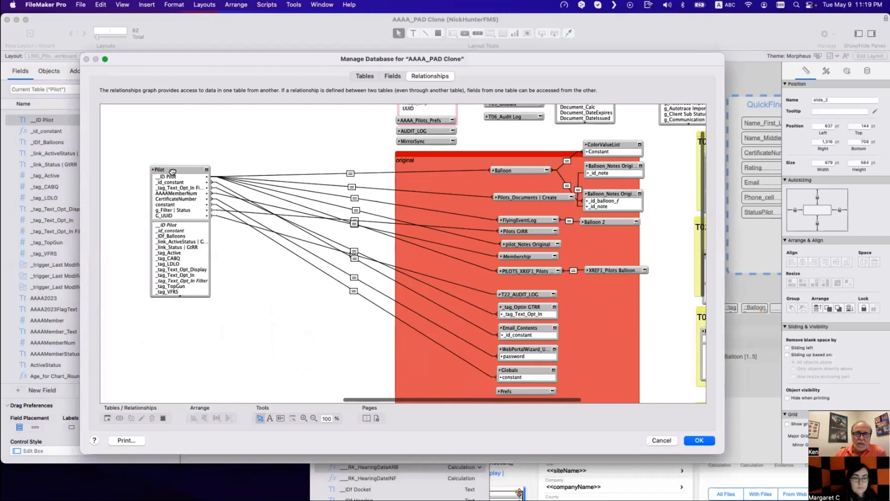
left_click_drag(172, 171, 168, 168)
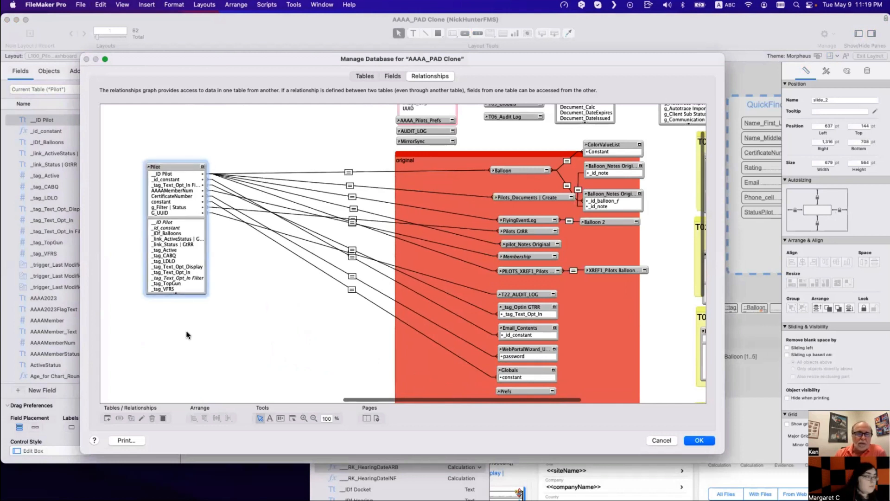
Step: Add a new occurrence of the DOC_Documents table to the graph and place it between Pilot and the red group
left_click(107, 417)
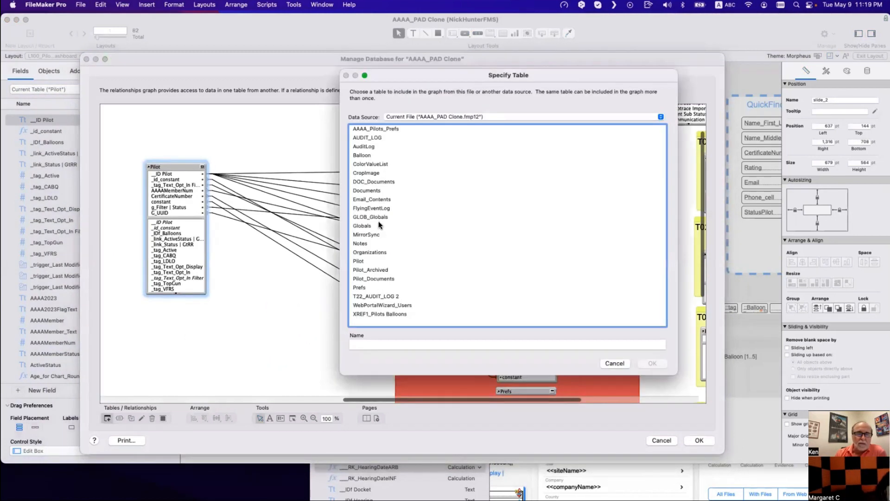
double_click(373, 183)
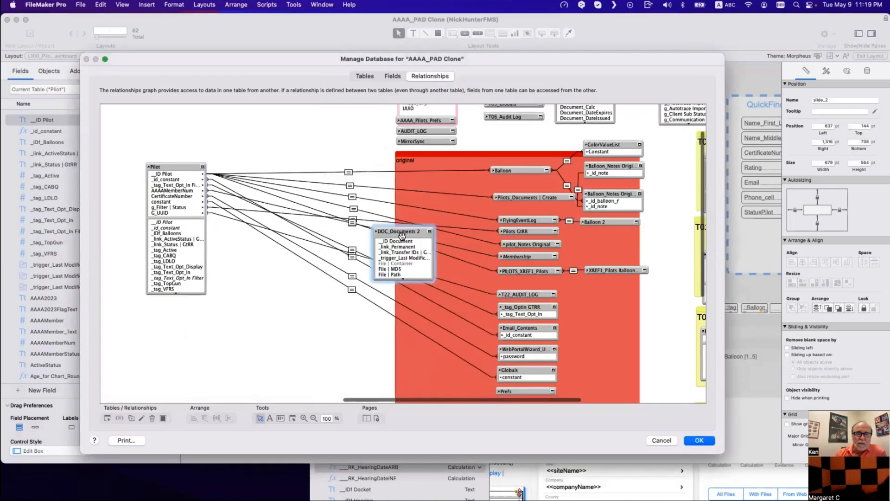
left_click_drag(403, 233, 309, 148)
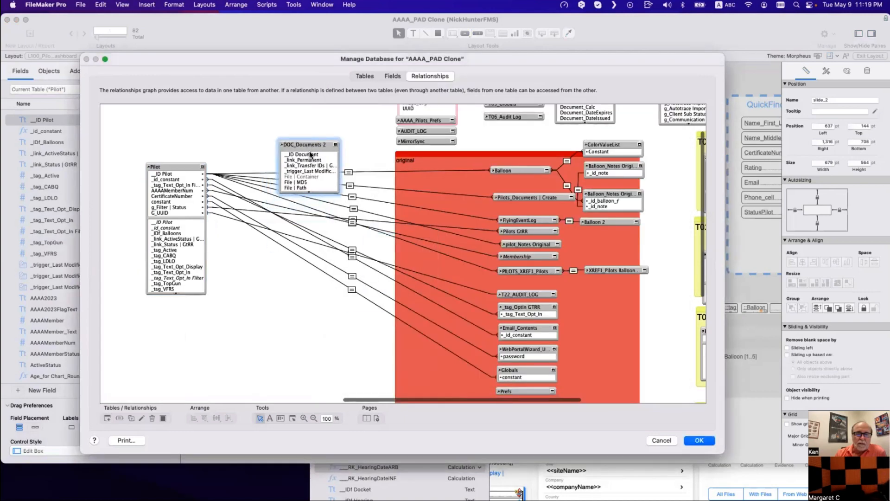
Step: Rename the new DOC_Documents occurrence as T05a_pilots_DOCUMENTS||IDf From||All
double_click(313, 144)
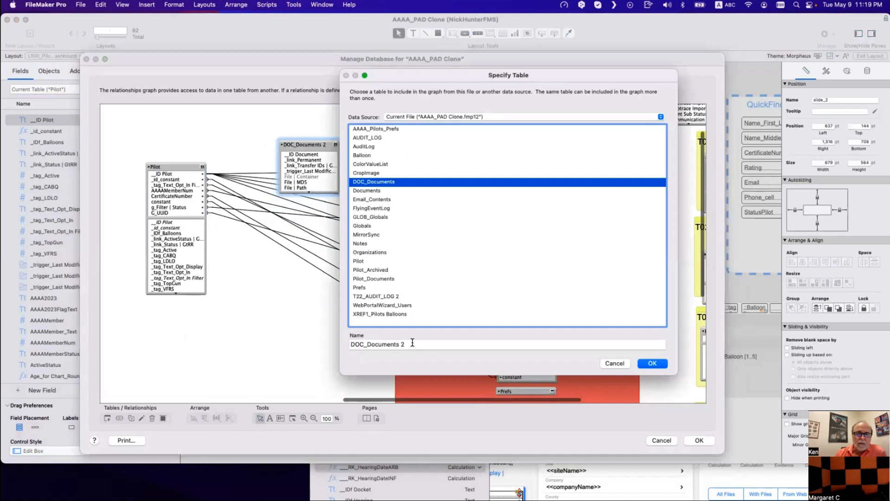
triple_click(371, 344)
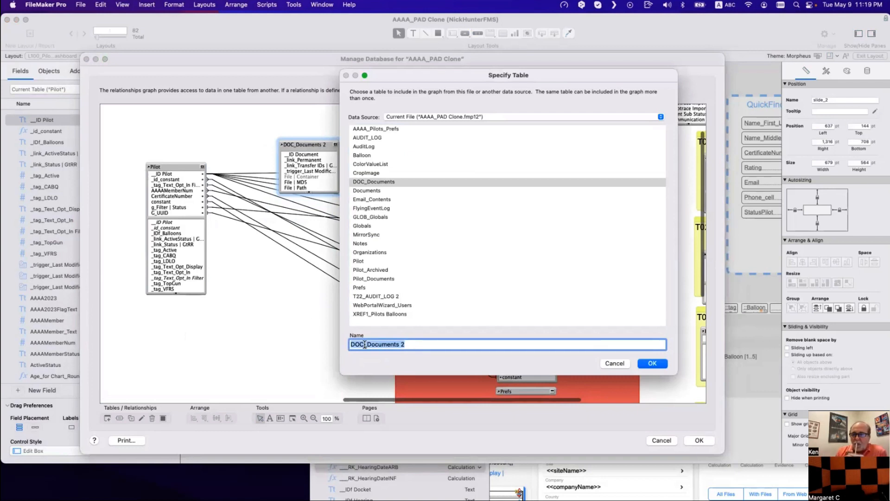
type("T0")
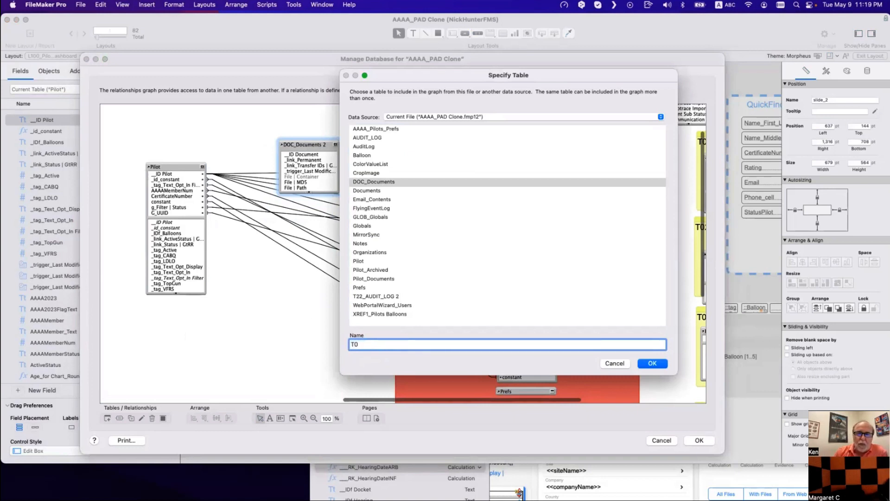
type("5a")
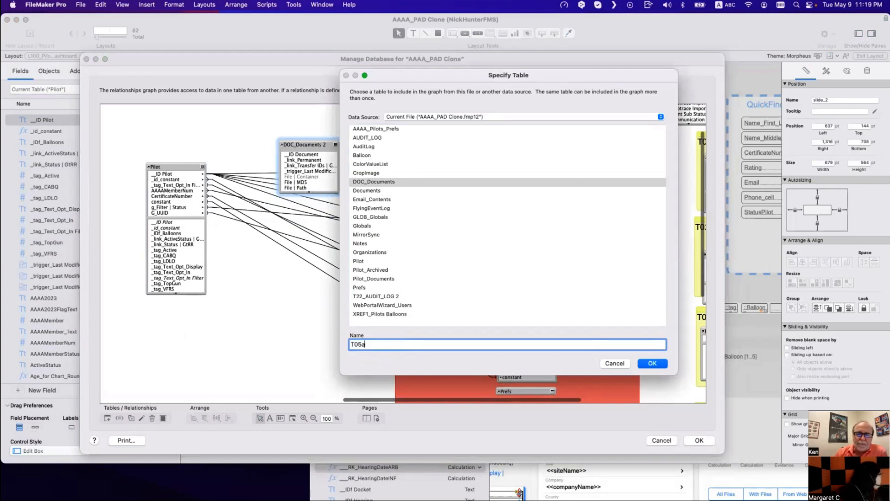
type("_")
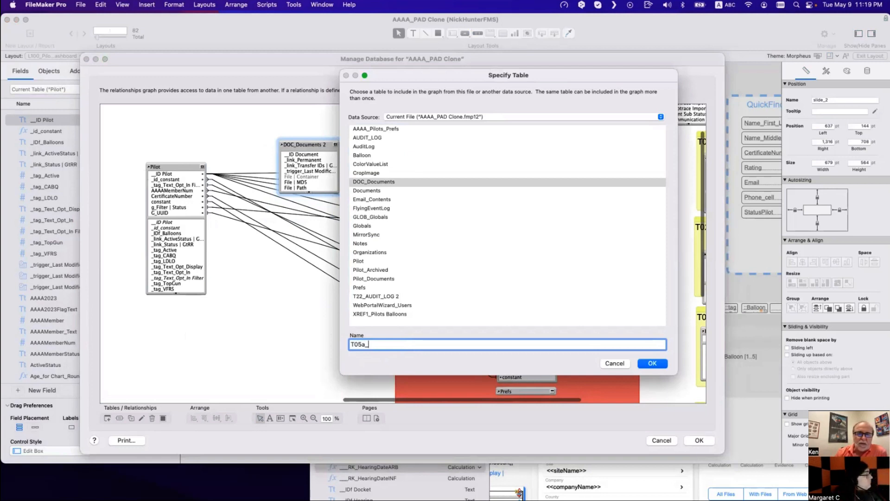
type("pilot")
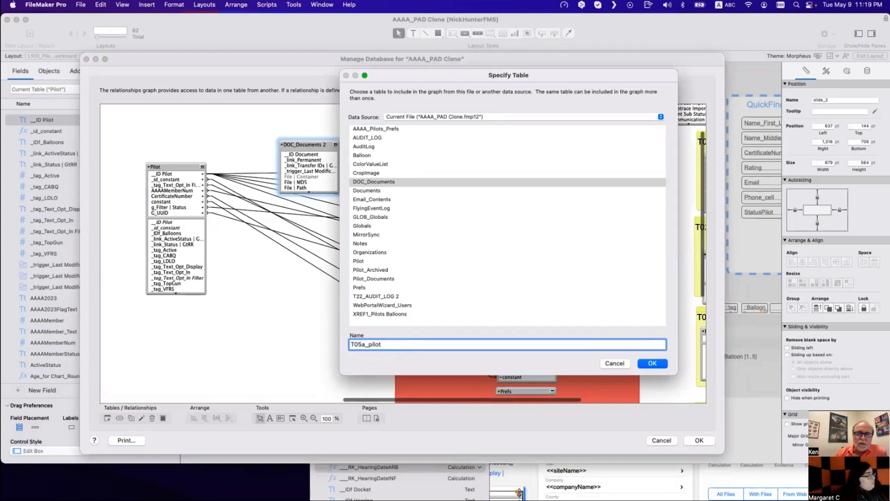
type("s")
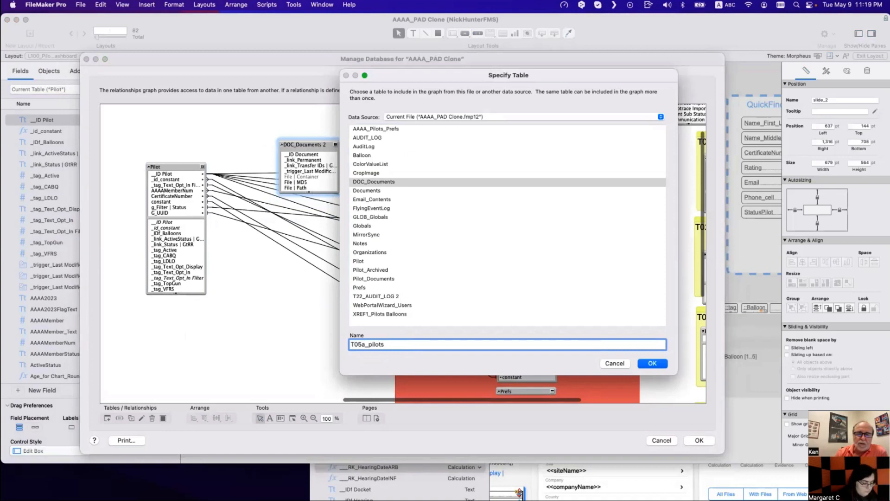
type("_DOCUEMENTS")
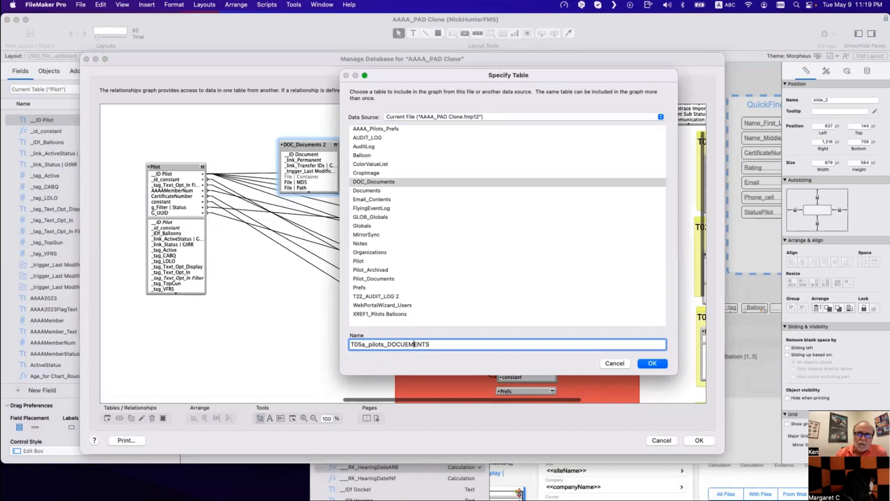
key("Left")
key("BackSpace")
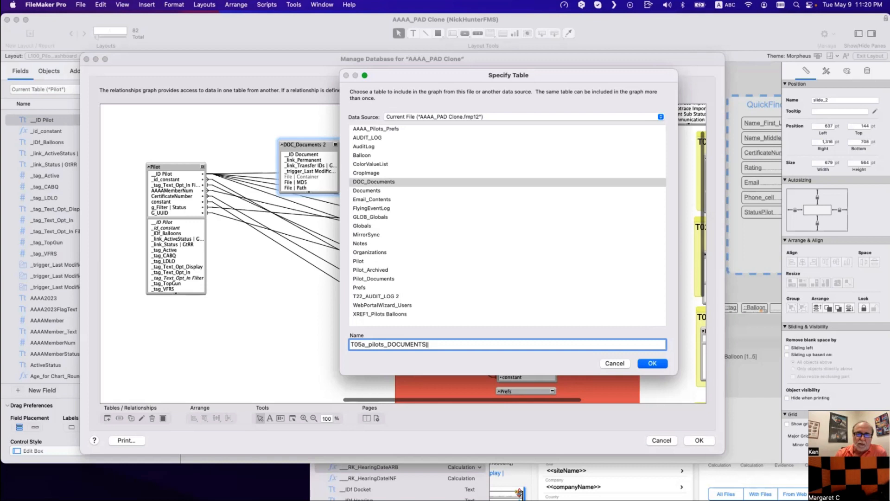
type("IDf From||All")
left_click(659, 364)
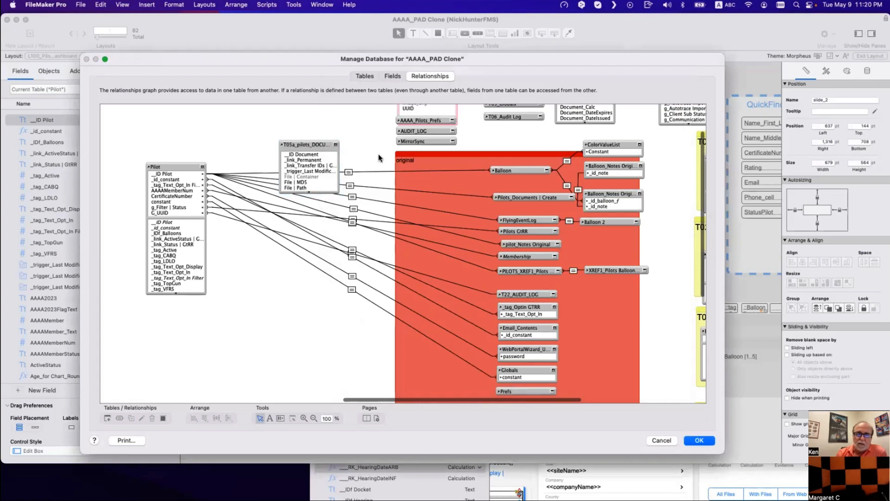
Step: Shift the T05a_pilots_DOCUMENTS occurrence slightly away from Pilot and open the Pilot table's field definitions
left_click(310, 147)
mouse_move(311, 147)
left_mouse_down()
mouse_move(297, 149)
mouse_move(319, 149)
left_mouse_up()
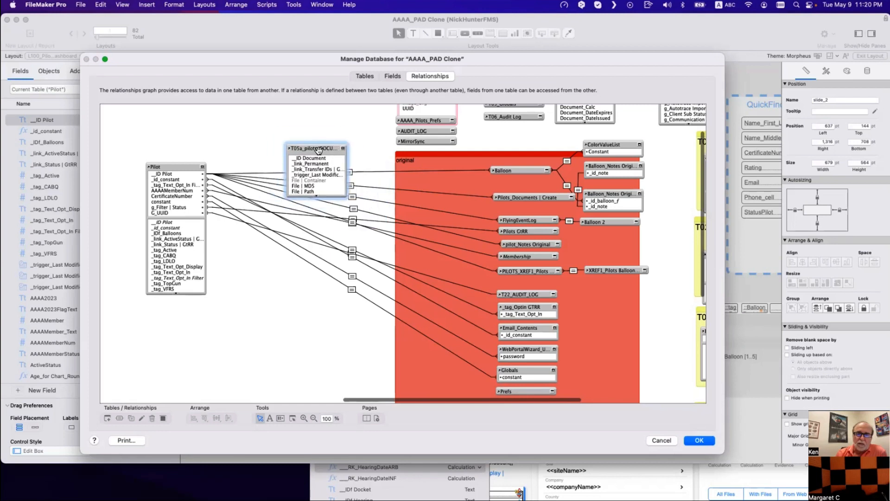
left_click(181, 167)
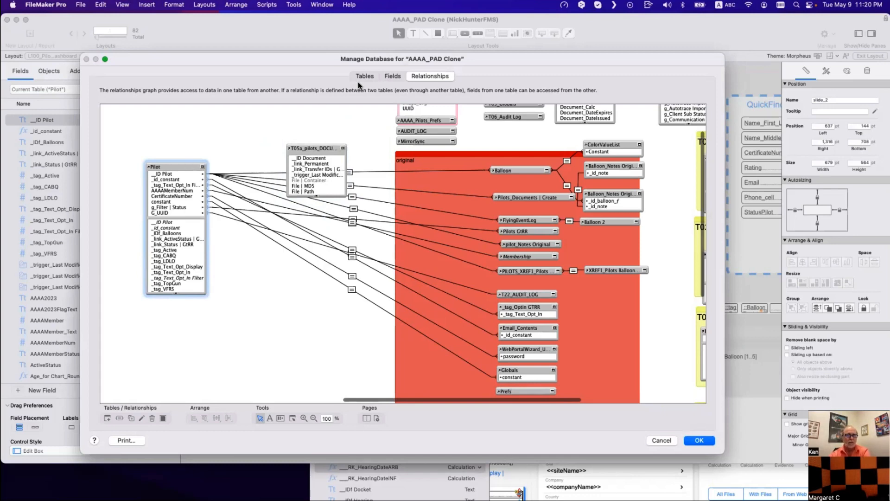
left_click(387, 76)
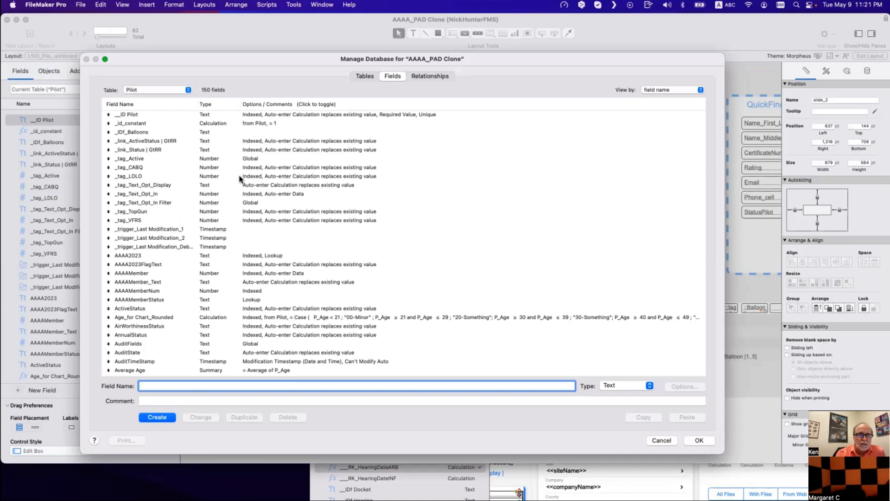
Step: Create a text field named _IDf From in the DOC_Documents table
left_click(161, 90)
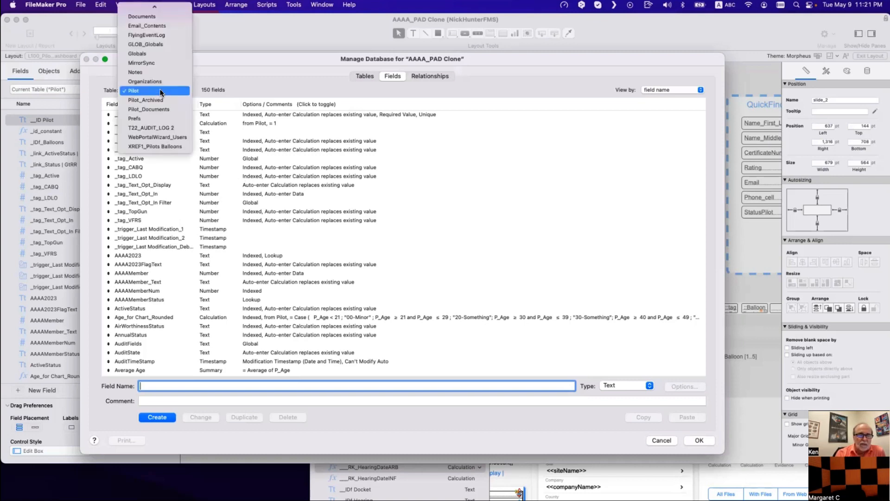
scroll(172, 93, "up", 3)
left_click(167, 74)
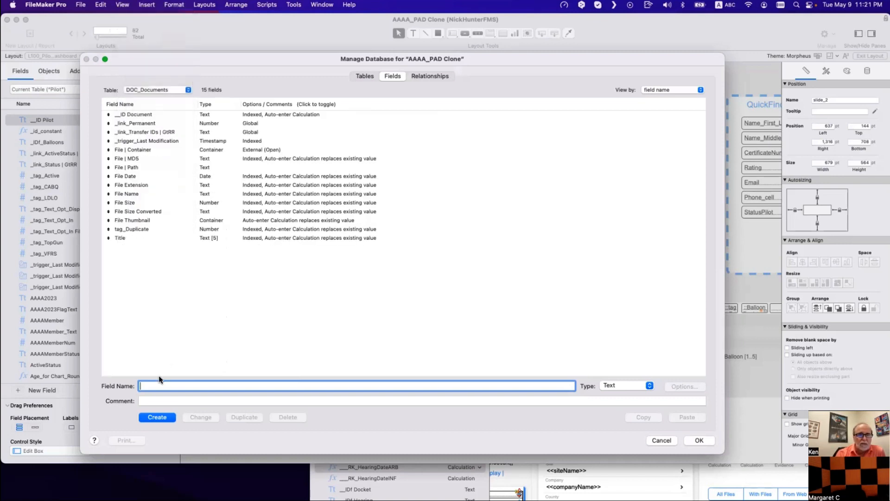
type("_IDf From")
left_click(157, 417)
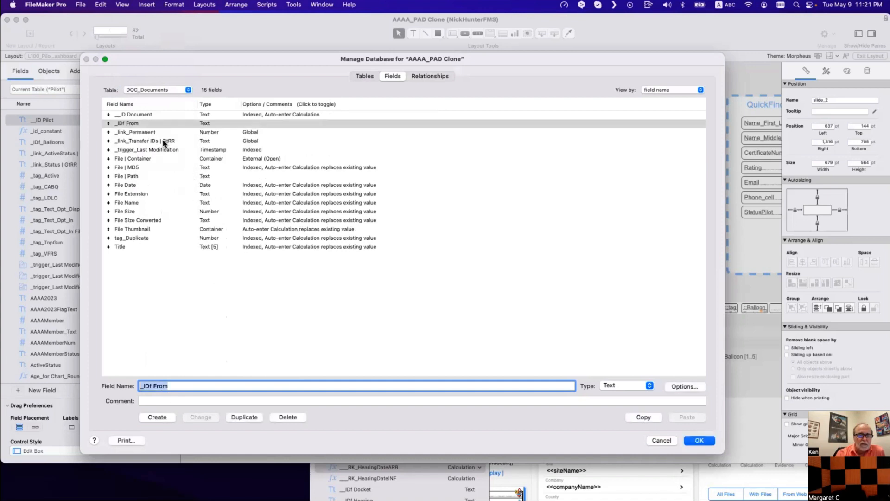
left_click(152, 122)
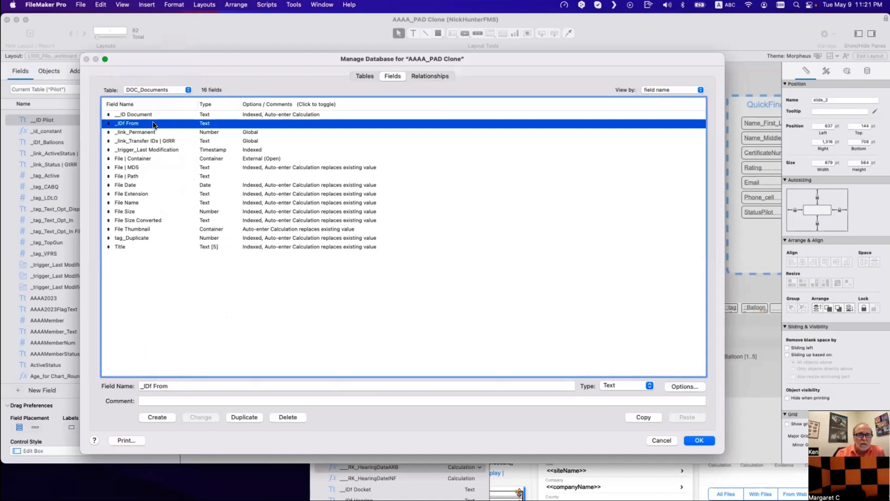
Step: Relate Pilot's __ID Pilot field to _IDf From in T05a_pilots_DOCUMENTS on the relationships graph and nudge the Pilot occurrence slightly upward
left_click(420, 78)
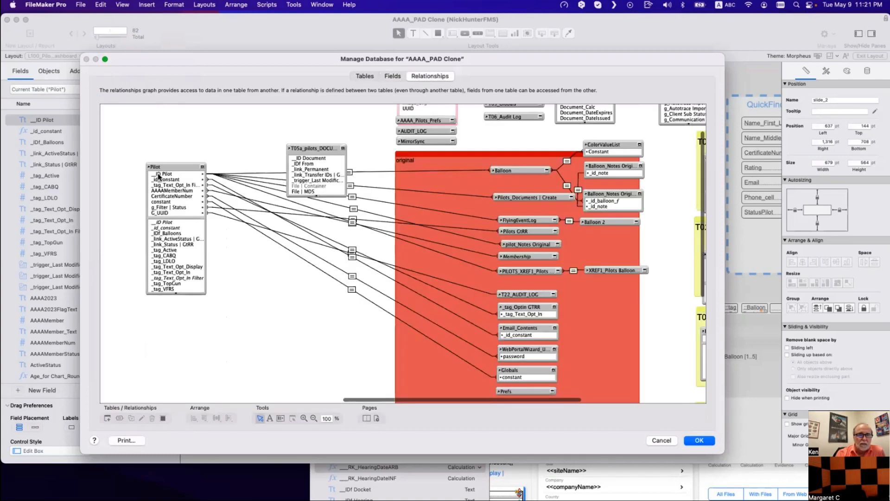
left_click_drag(158, 176, 309, 166)
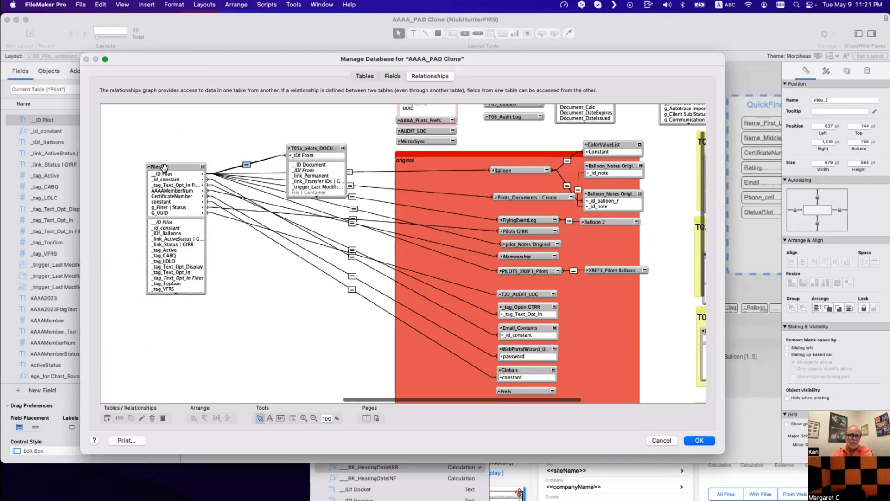
left_click_drag(165, 167, 164, 164)
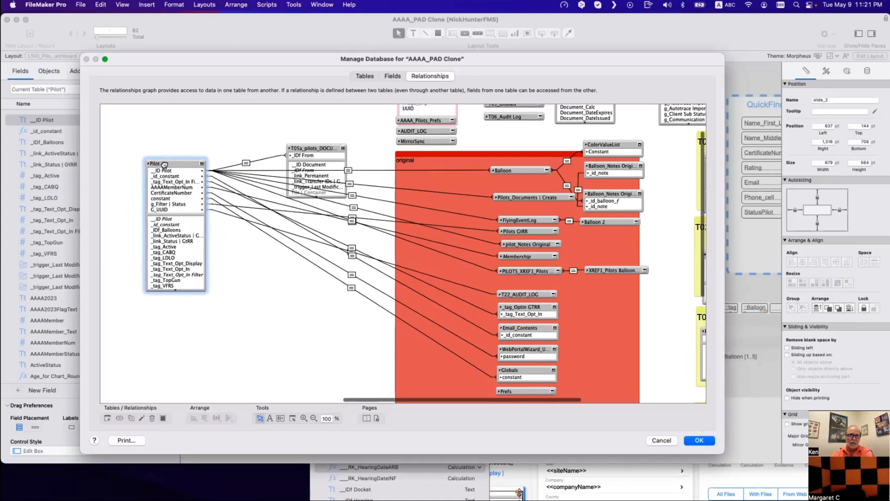
left_click(311, 148)
left_click_drag(311, 148, 310, 147)
Step: Check the key fields joining Pilot and T05a_pilots_DOCUMENTS, and save the database definition changes
left_click(246, 163)
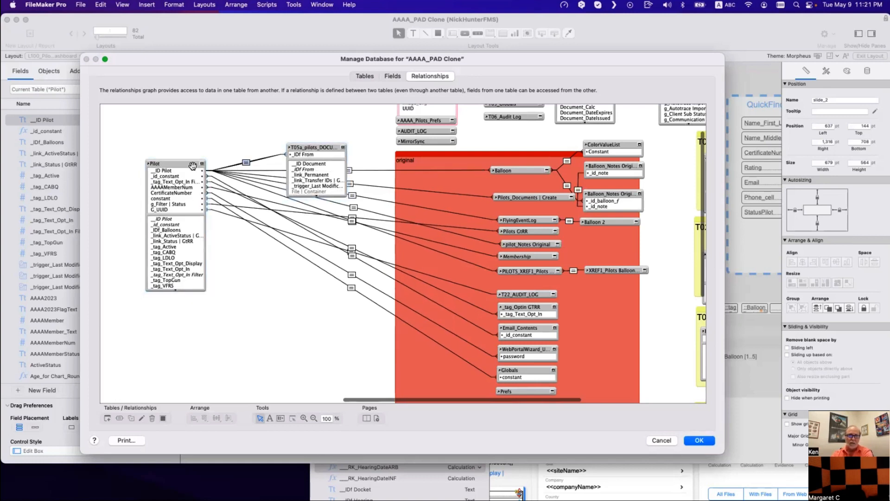
left_click_drag(166, 171, 323, 155)
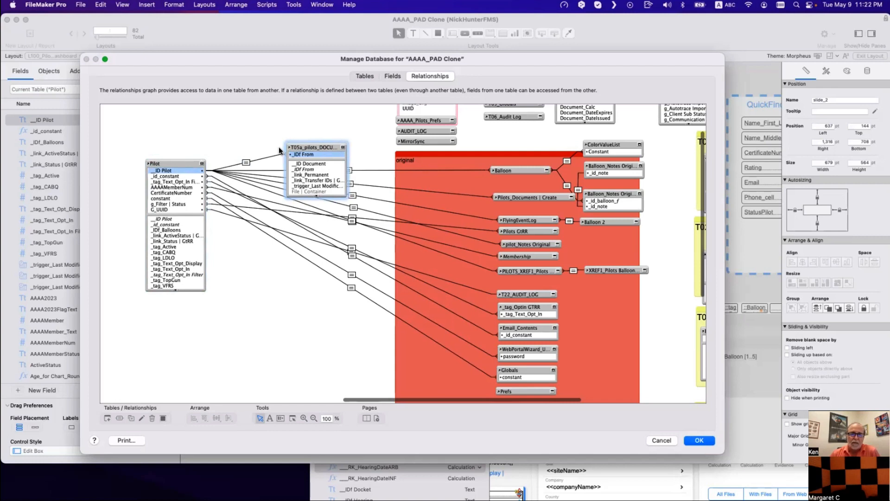
left_click_drag(307, 148, 310, 149)
left_click(306, 154)
left_click(171, 162)
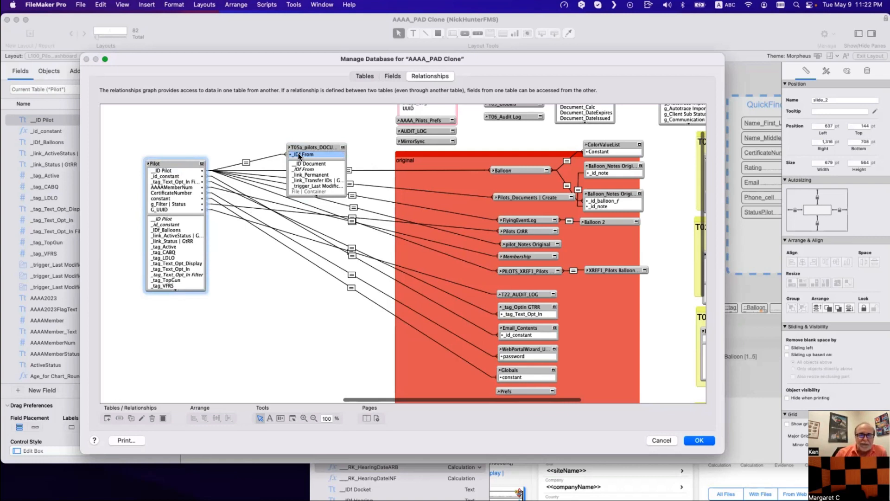
scroll(357, 130, "up", 2)
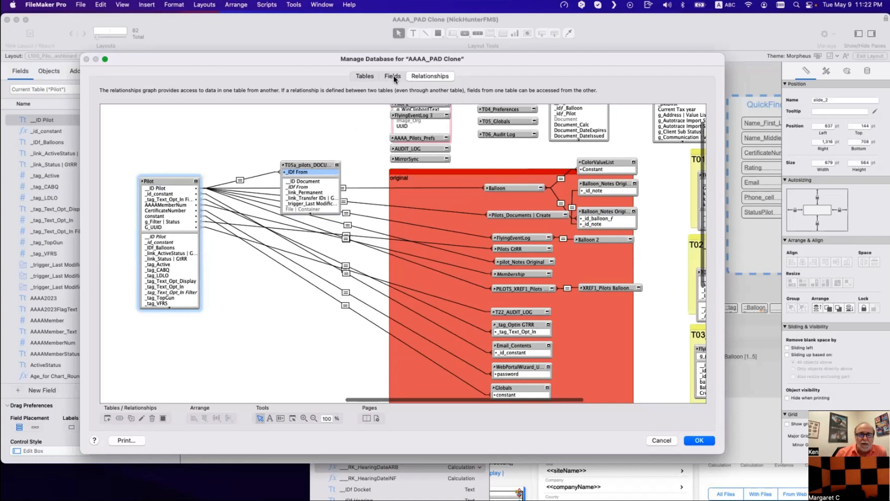
left_click(700, 440)
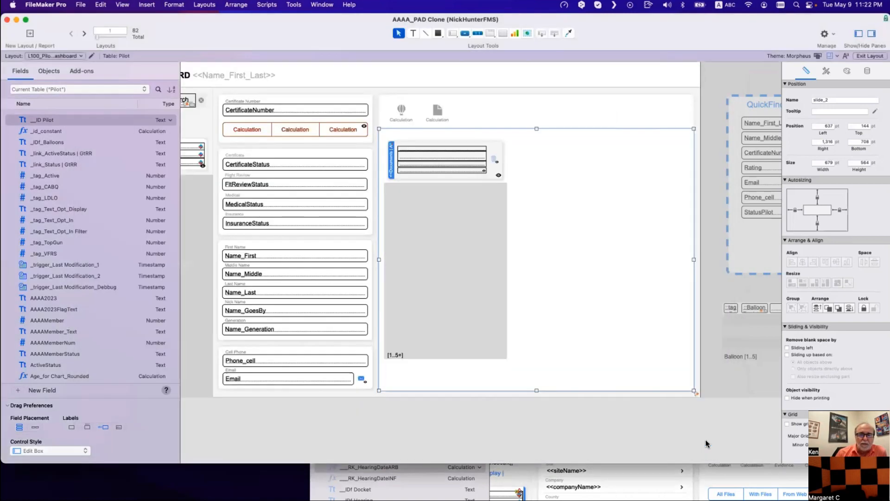
Step: Set the documents portal on the pilot dashboard to show records from T05a_pilots_DOCUMENTS||IDf From||All
left_click(453, 281)
double_click(454, 285)
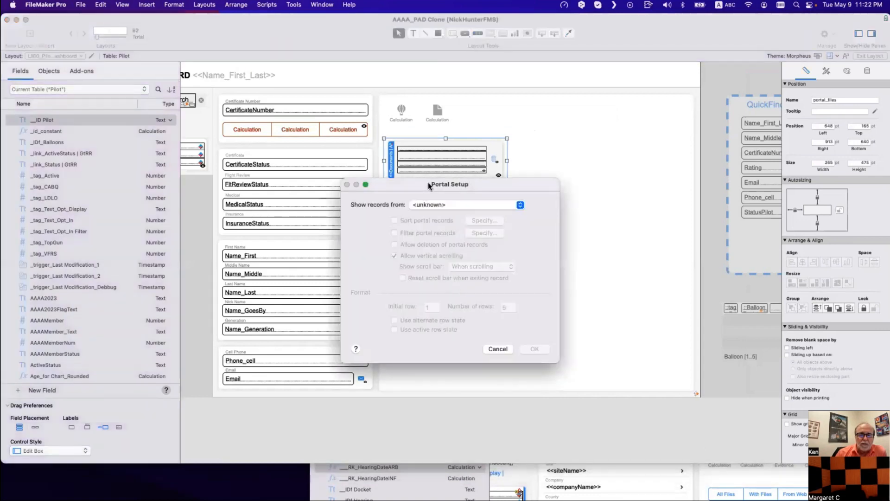
left_click(441, 206)
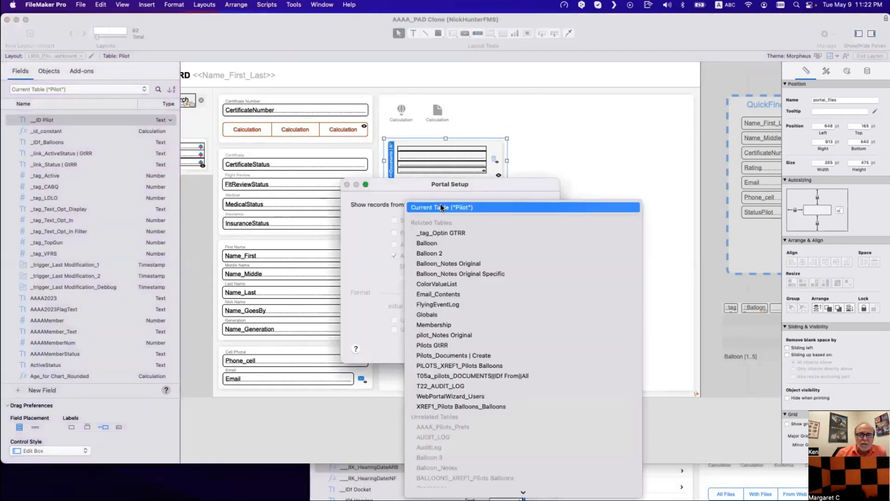
left_click(469, 376)
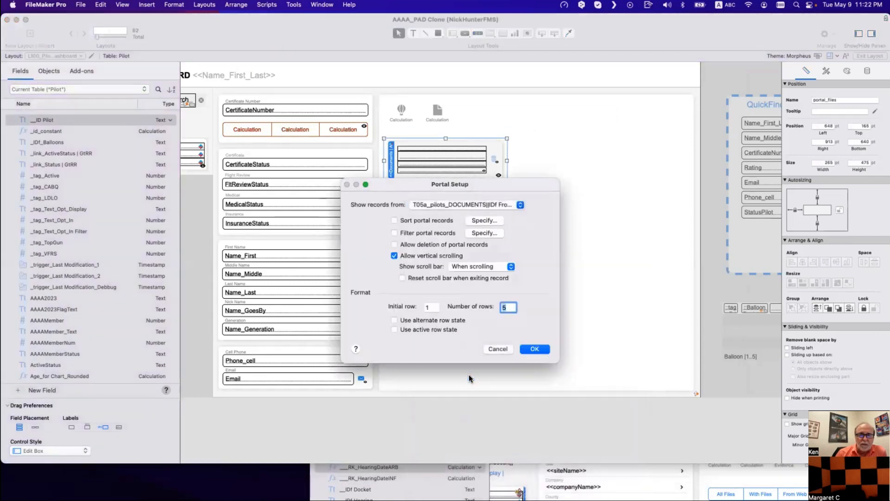
left_click(540, 347)
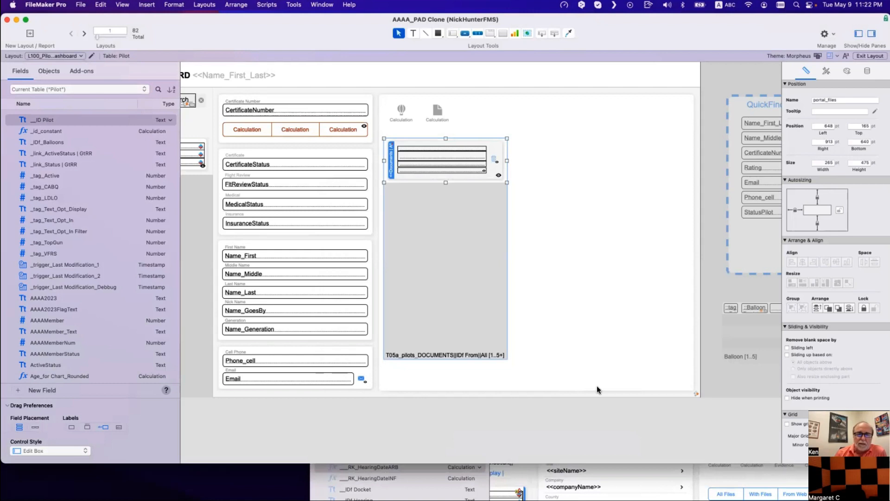
Step: Select the first field in the documents portal row, switch to the RCDB file and open its DOC_Documents field definitions
left_click(448, 149)
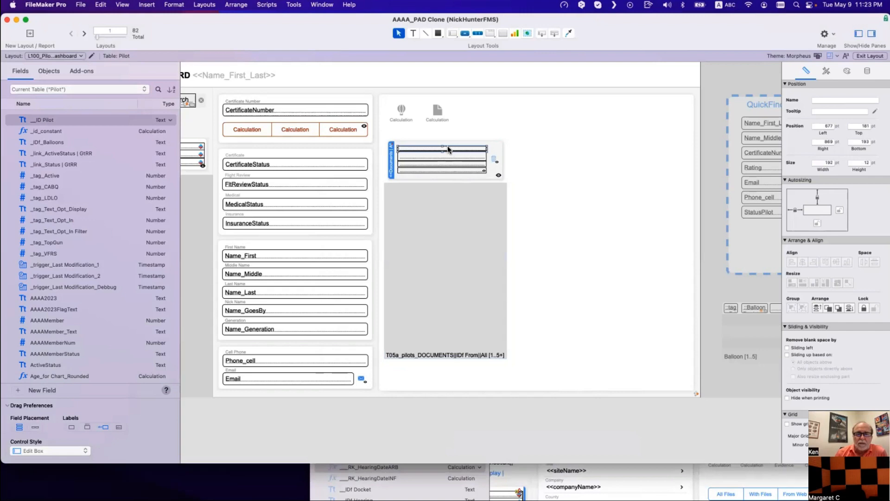
left_click(700, 479)
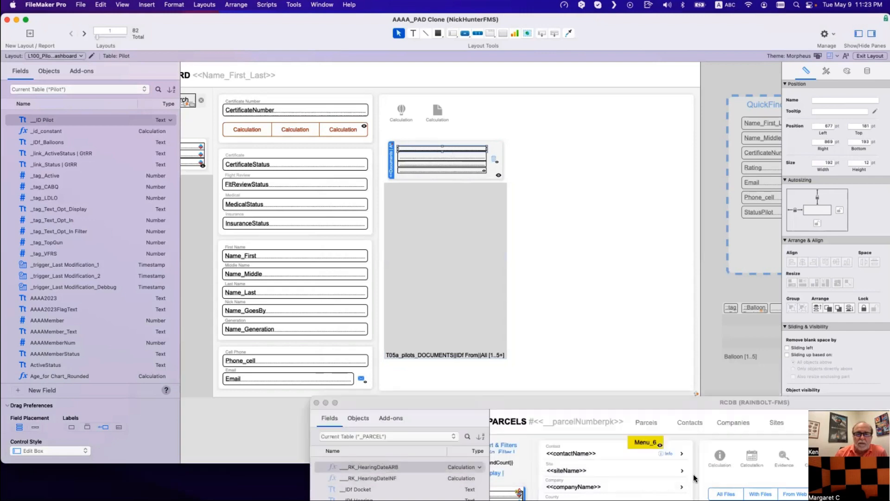
left_click_drag(534, 405, 516, 375)
key("super+shift+d")
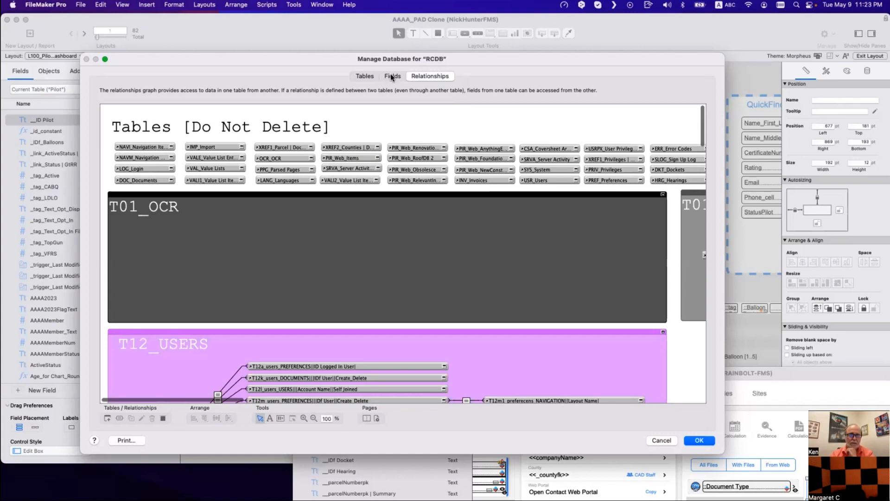
left_click(390, 75)
left_click(184, 88)
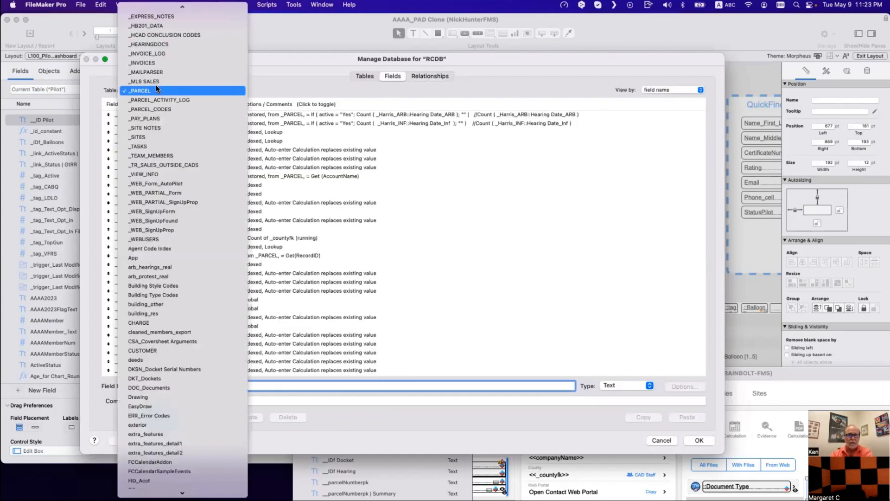
type("doc")
key("Return")
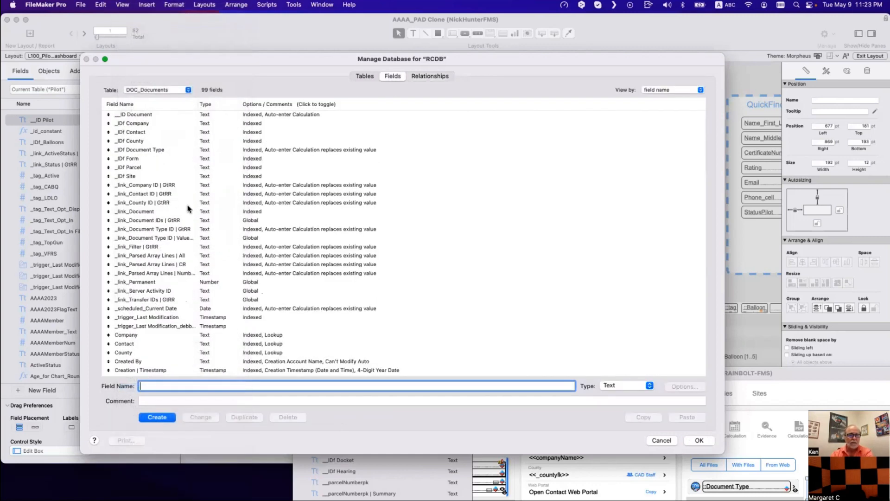
Step: Look through RCDB's DOC_Documents fields for the ones the portal needs and select File info | Display
scroll(195, 269, "down", 1)
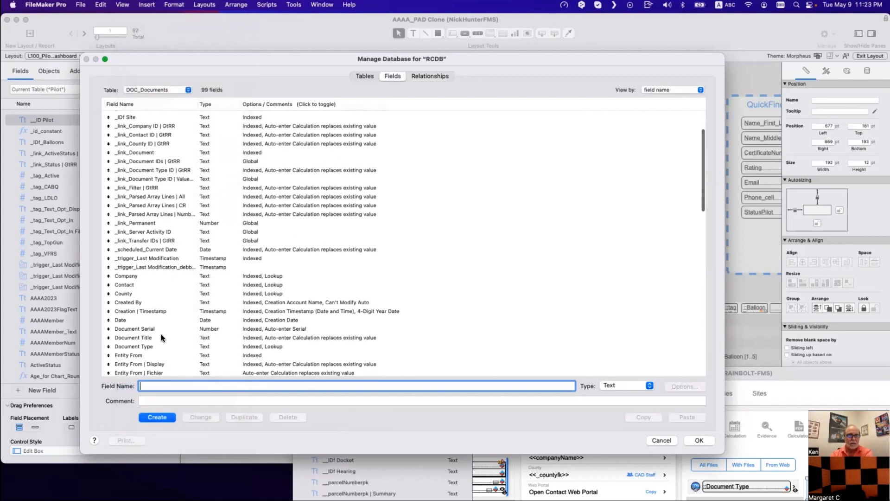
scroll(164, 337, "down", 3)
scroll(174, 339, "down", 3)
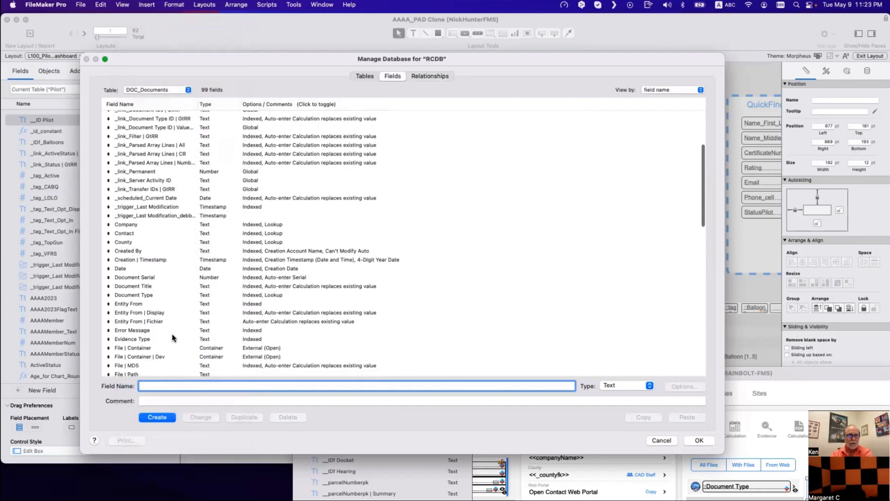
scroll(165, 346, "down", 6)
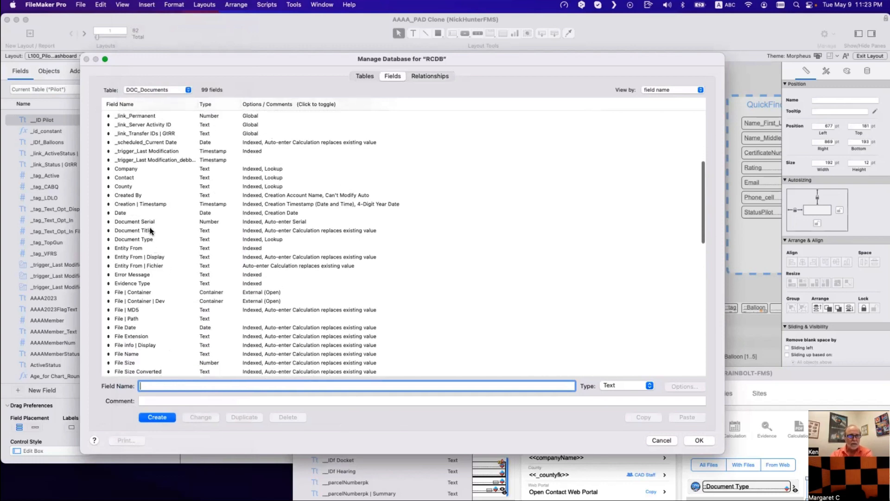
scroll(152, 235, "down", 3)
scroll(152, 235, "down", 14)
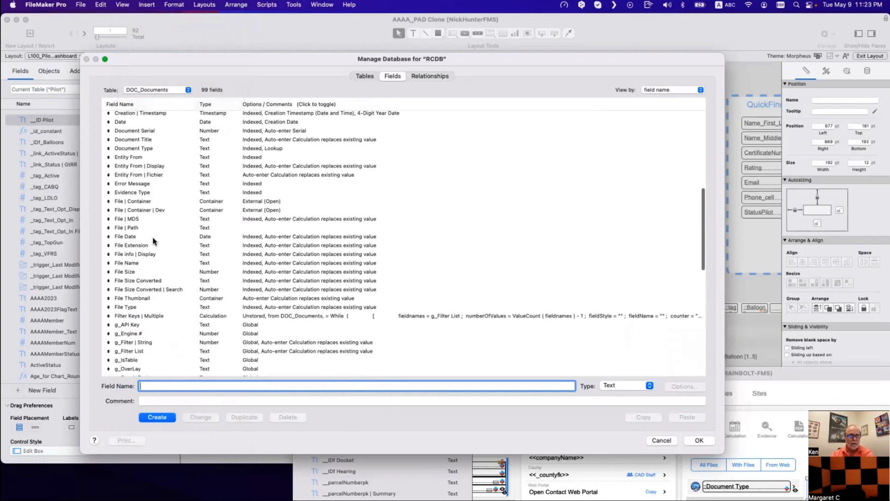
scroll(152, 237, "down", 14)
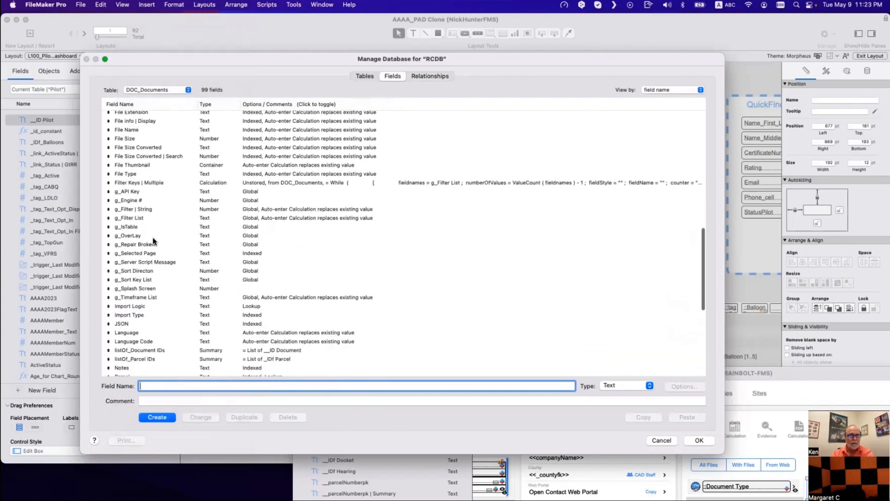
scroll(152, 237, "down", 18)
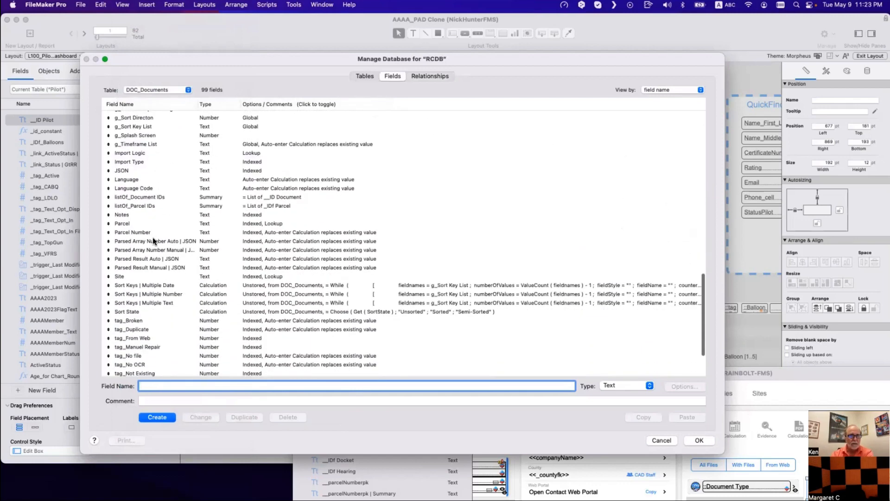
scroll(152, 237, "up", 20)
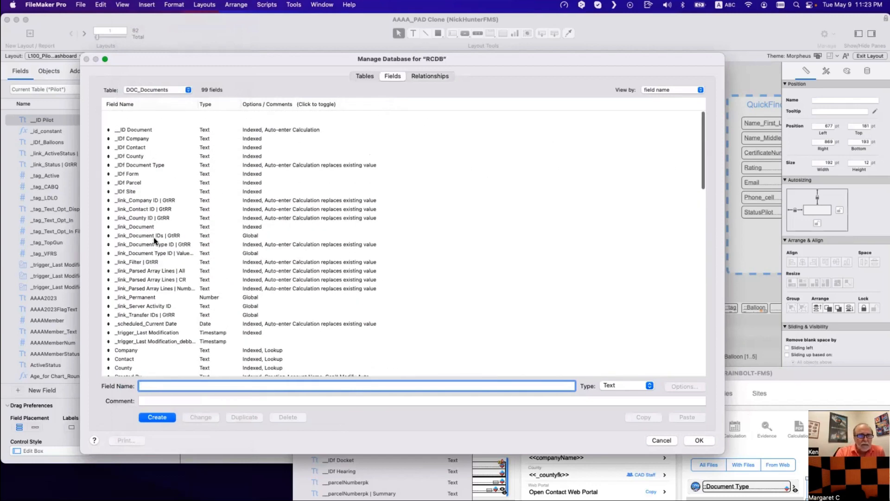
scroll(156, 282, "down", 4)
left_click(155, 281)
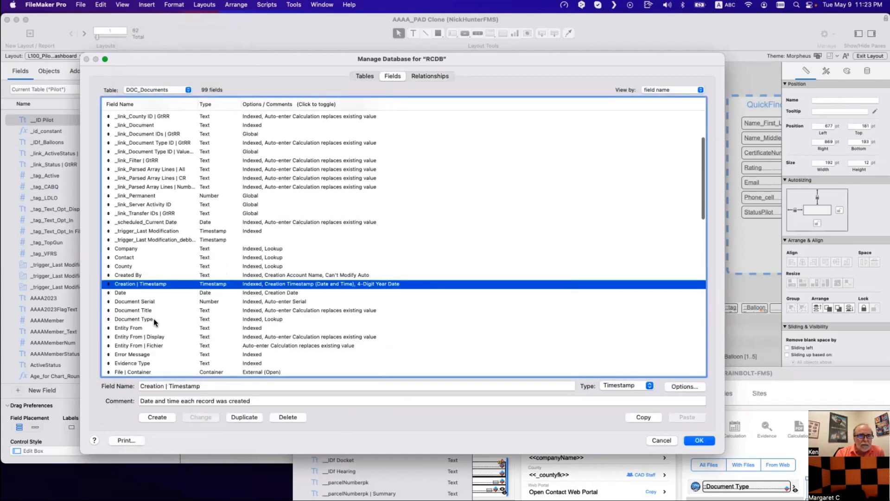
scroll(154, 288, "down", 4)
left_click(153, 303)
scroll(158, 315, "down", 4)
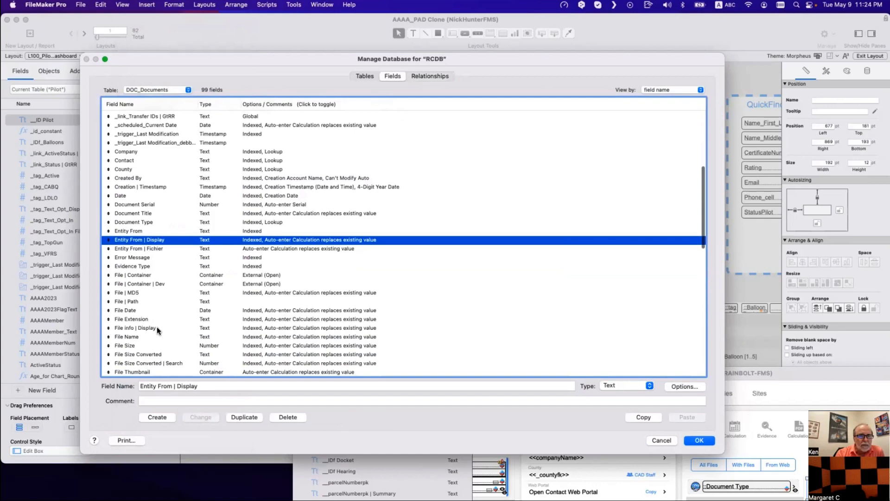
left_click(157, 327)
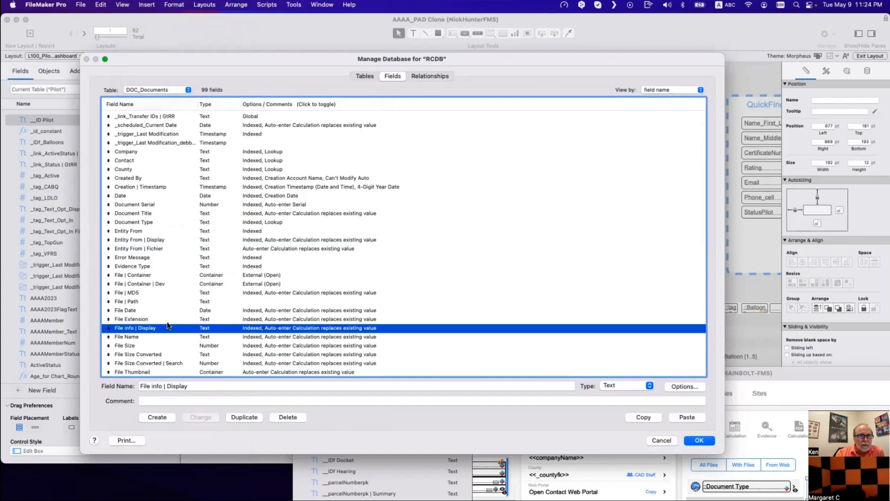
Step: Open the auto-enter calculation of File info | Display and examine the fields it references, including File Extension and File Size Converted
left_click(156, 90)
left_click(156, 91)
left_click_drag(213, 58, 315, 85)
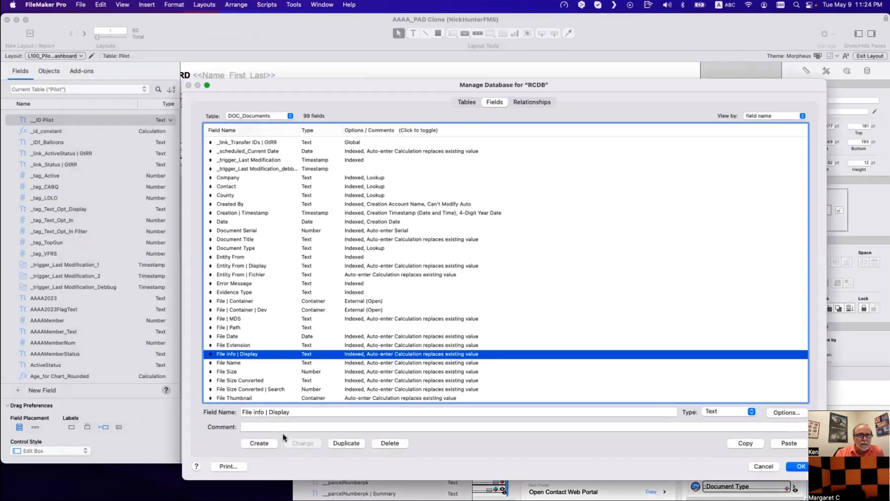
double_click(254, 352)
left_click(481, 317)
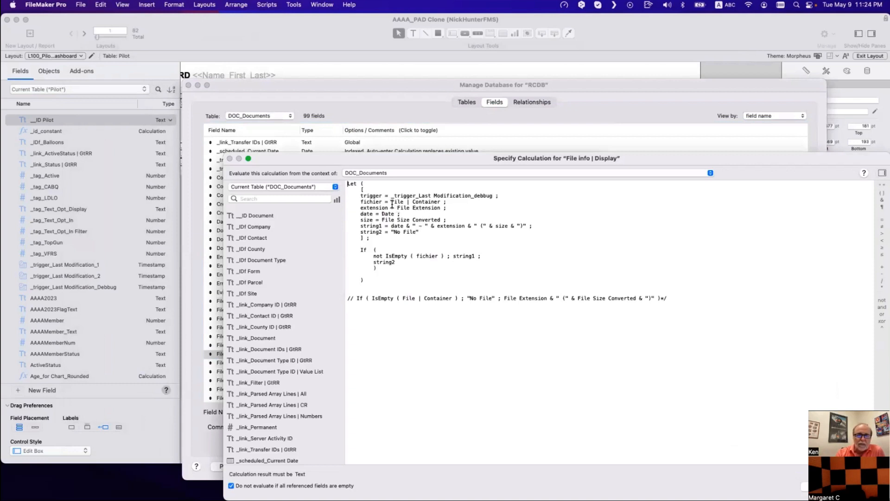
left_click_drag(392, 201, 439, 207)
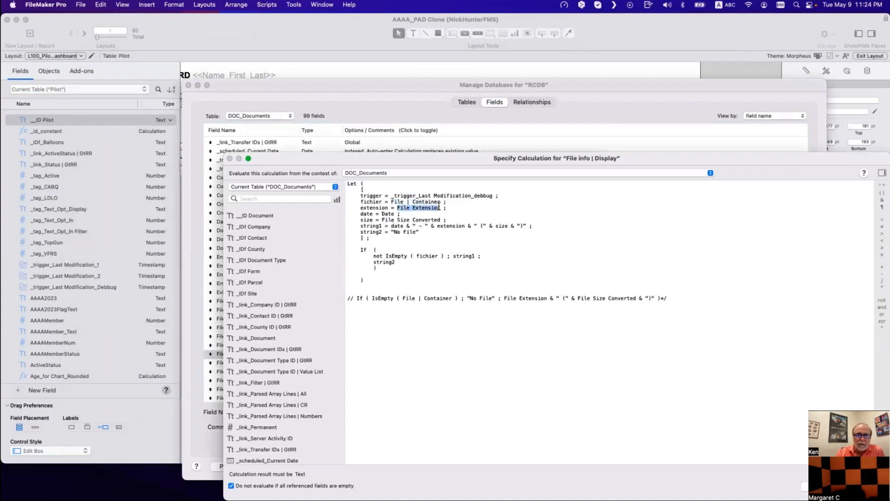
left_click(390, 213)
left_click_drag(382, 220, 442, 220)
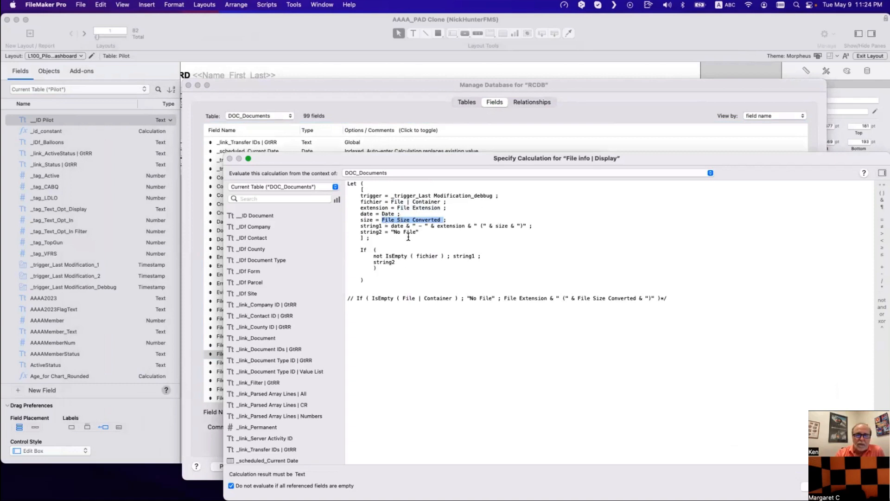
Step: Close RCDB's field definitions without saving and view the parcel's Documents section in Browse mode
key("Escape")
key("Escape")
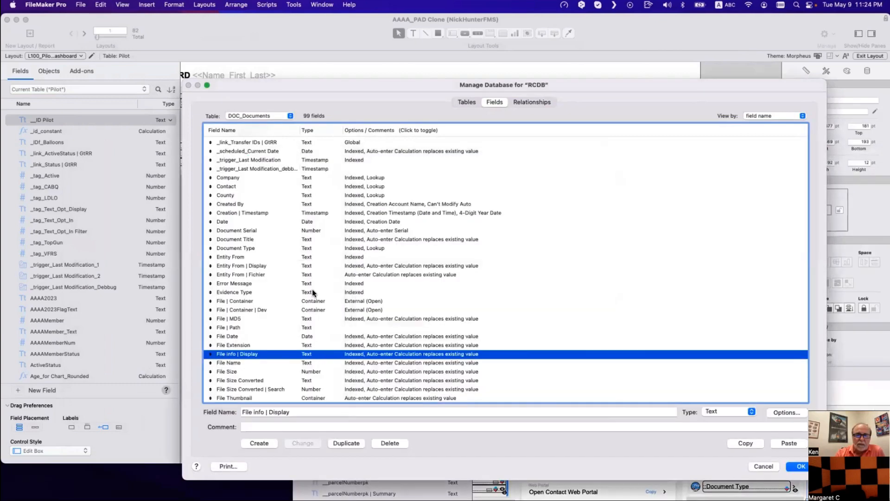
key("Escape")
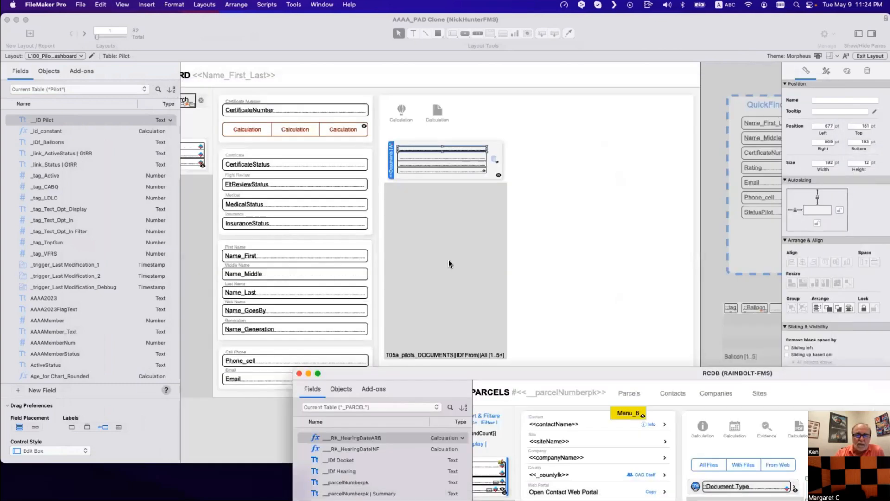
double_click(563, 377)
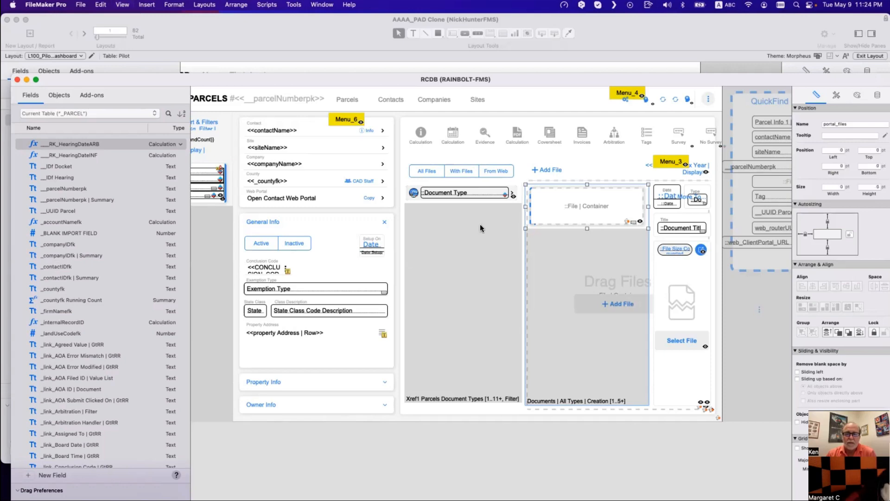
key("super+b")
left_click(599, 135)
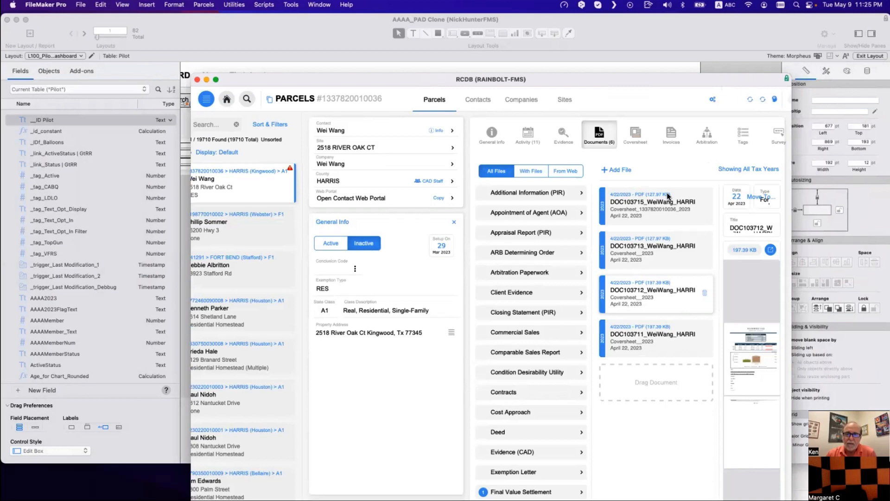
Step: Switch to the AAAA_PAD Clone file and paste the copied File info | Display field into its DOC_Documents table
left_click_drag(436, 83, 518, 190)
left_click(492, 215)
key("super+shift+d")
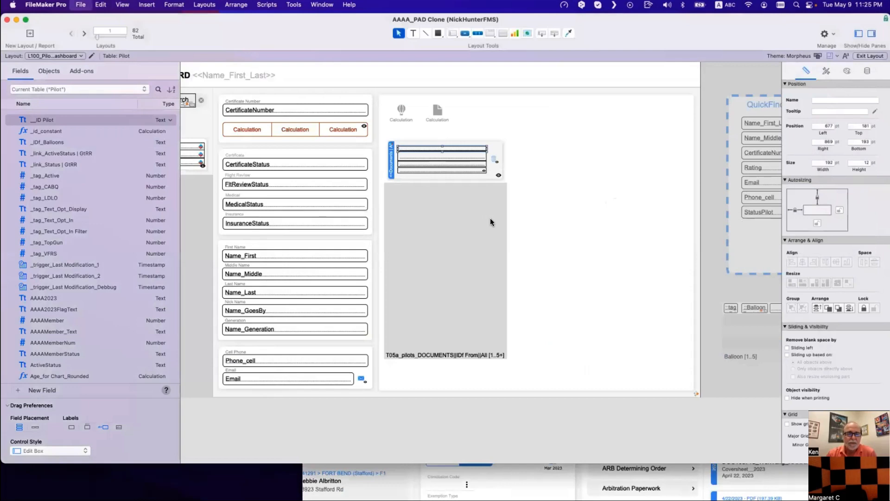
left_click(277, 117)
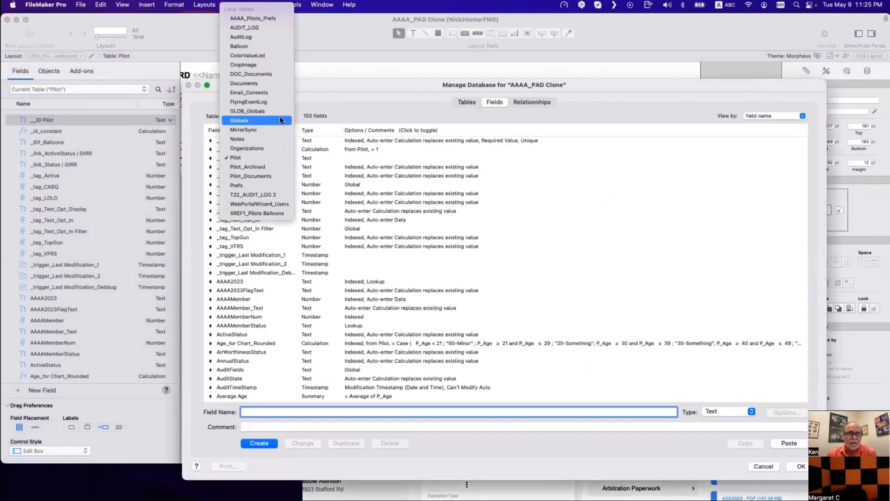
left_click(269, 74)
left_click(272, 327)
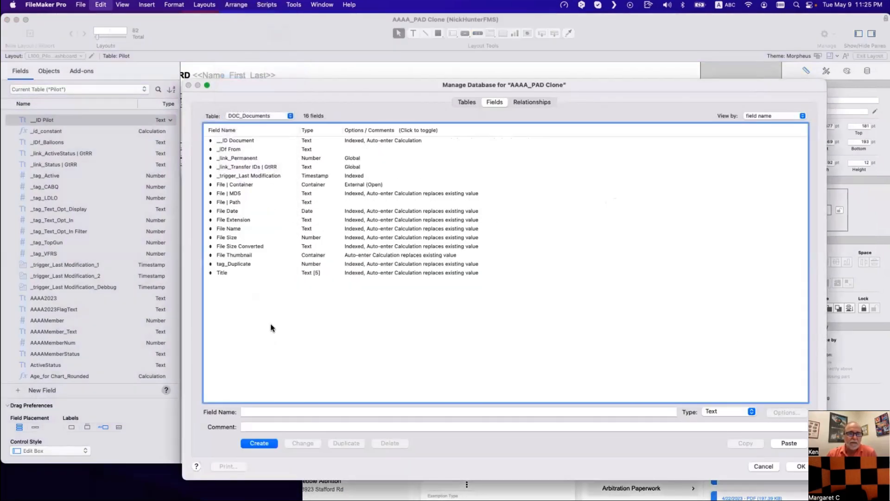
key("super+v")
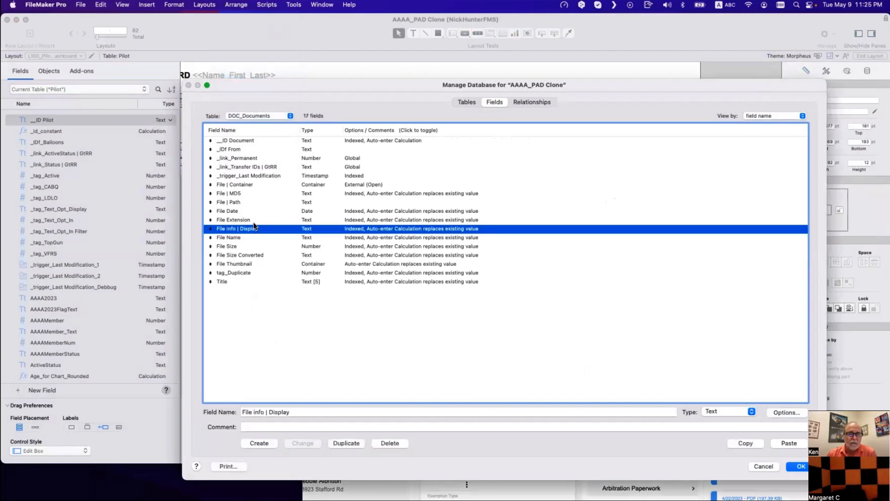
Step: Check the auto-enter calculation of the pasted File info | Display field and save the database changes
double_click(259, 230)
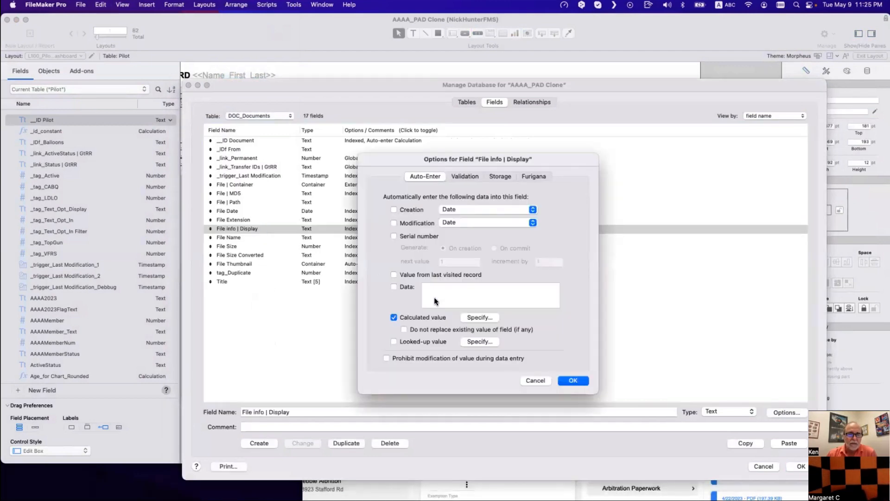
left_click(480, 316)
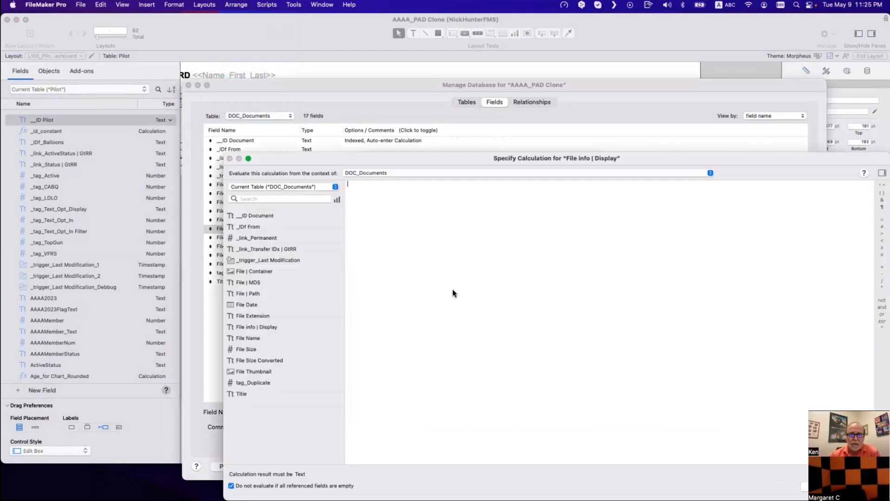
key("Escape")
key("Return")
left_click(423, 337)
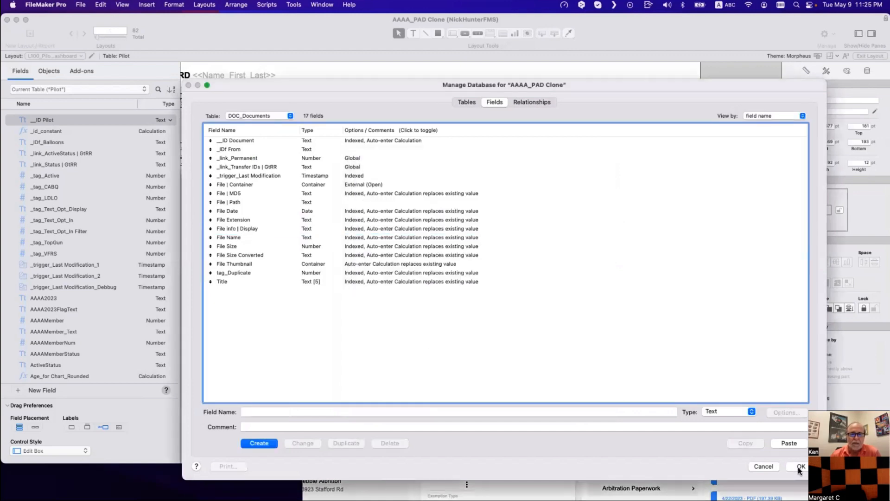
left_click(795, 464)
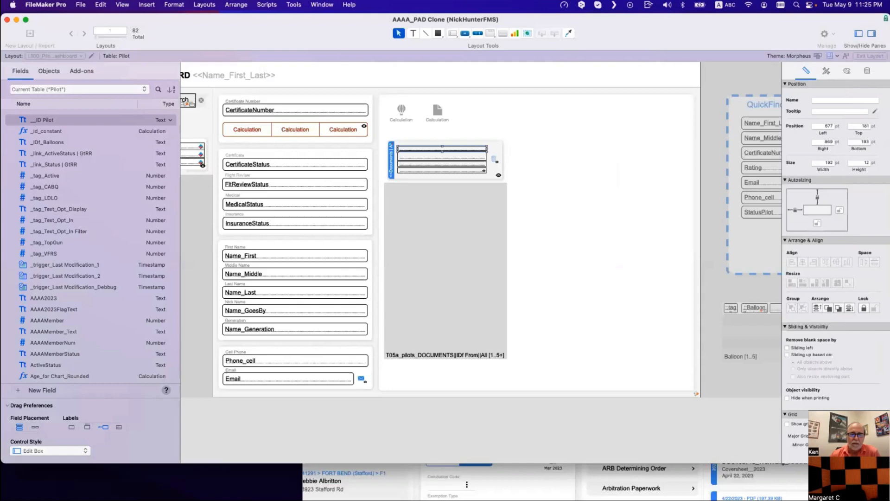
Step: Switch to the RCDB file and open the field definitions of its DOC_Documents table
left_click(596, 475)
left_click(587, 439)
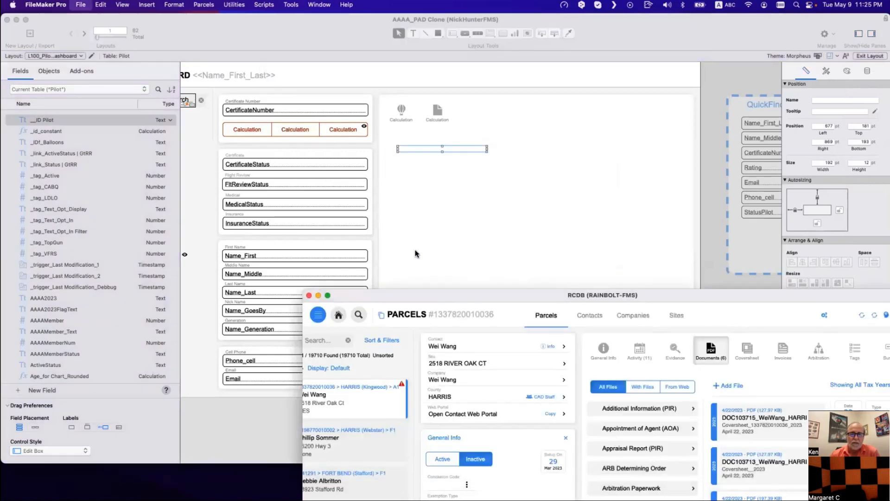
key("super+shift+d")
left_click(267, 117)
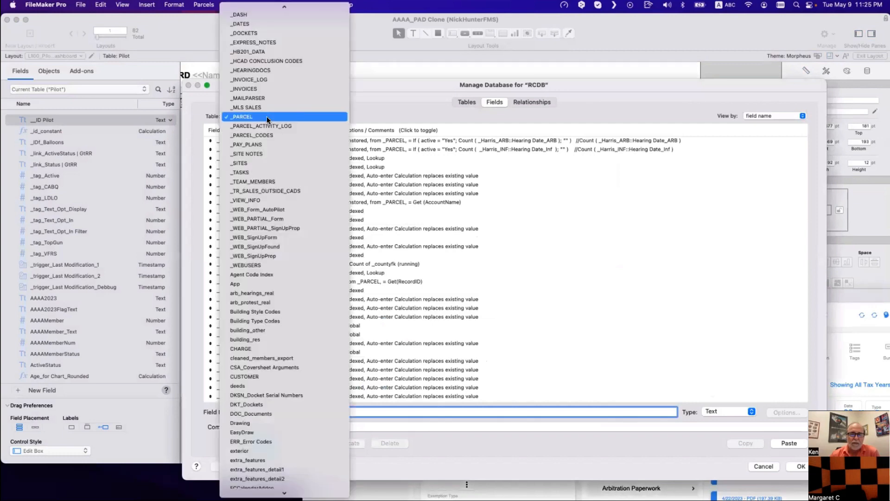
type("doc")
key("Return")
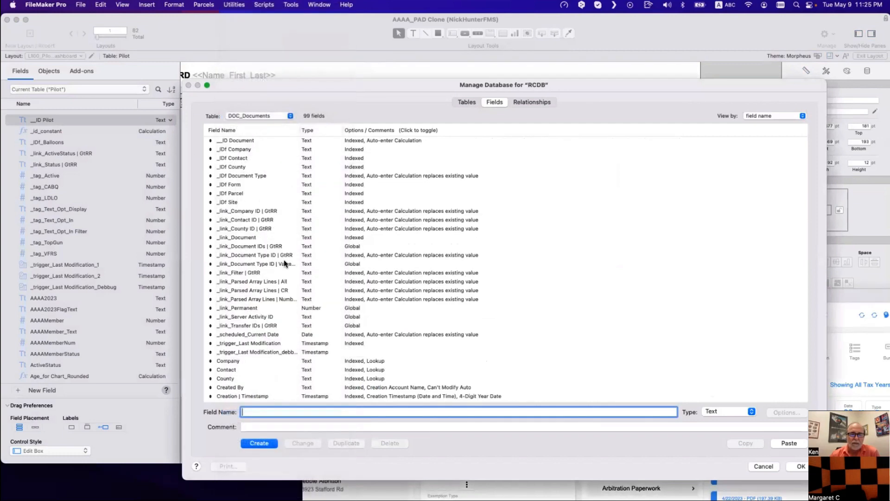
Step: Copy the Let expression from File info | Display's auto-enter calculation, without the commented-out If line, and close RCDB's field definitions
left_click(282, 323)
key("f")
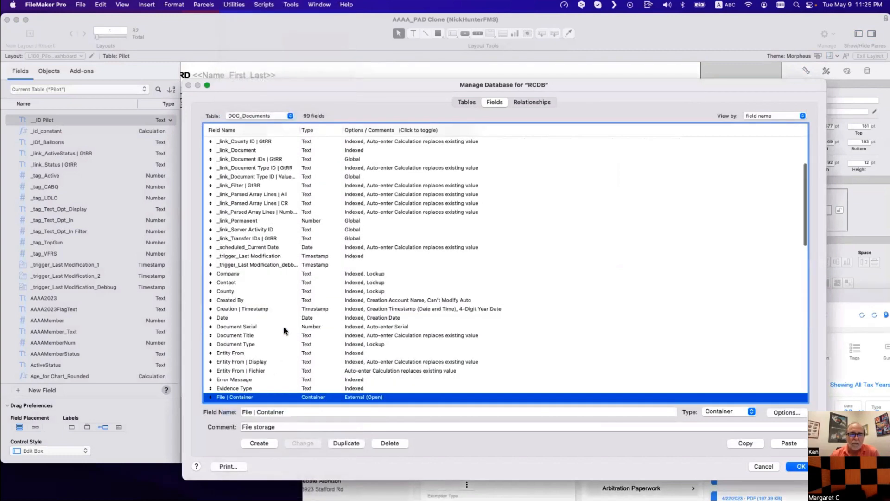
scroll(275, 339, "down", 3)
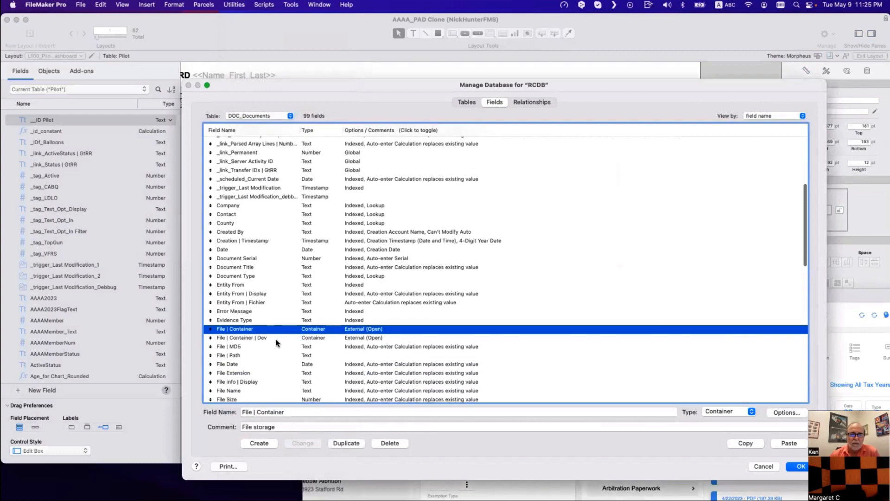
left_click(275, 381)
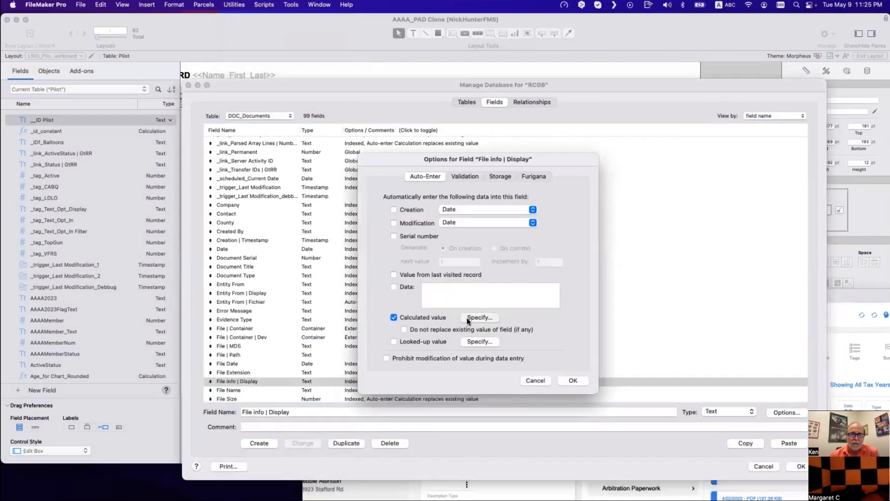
left_click(480, 317)
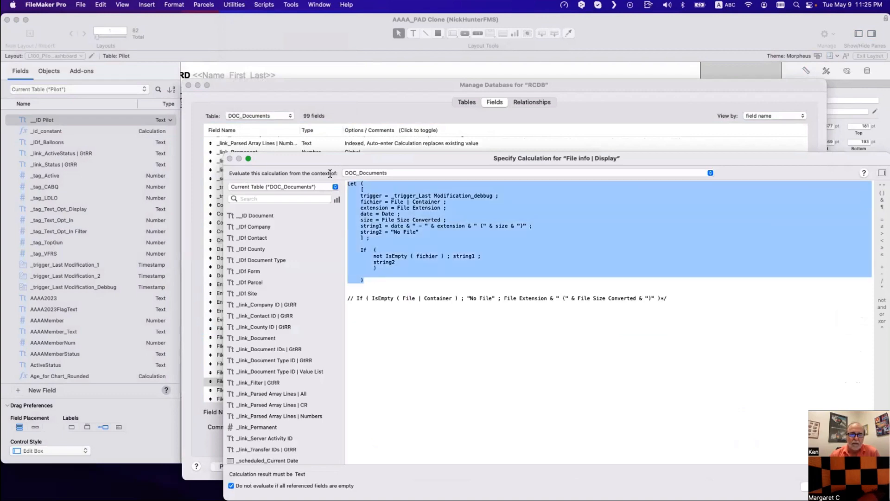
left_click_drag(378, 280, 328, 169)
key("Escape")
key("Escape")
key("Escape")
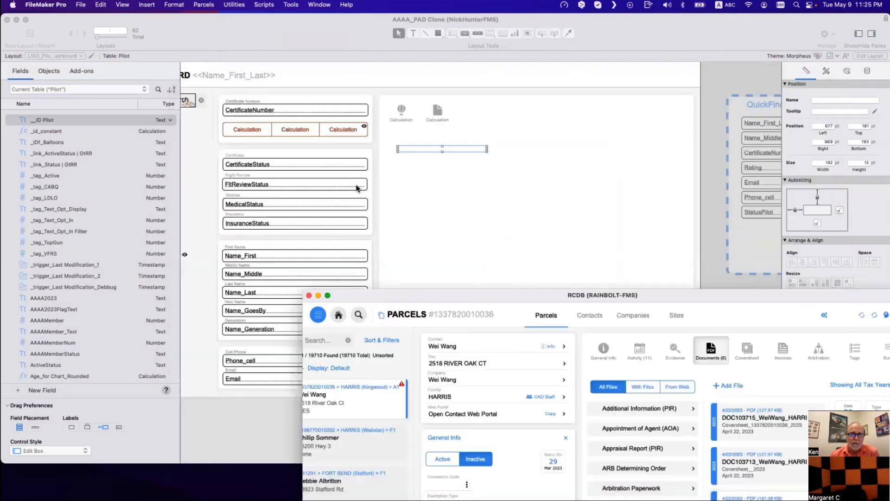
Step: In AAAA_PAD Clone's DOC_Documents table, paste the copied Let expression as the auto-enter calculation of File info | Display
left_click(427, 188)
key("super+shift+d")
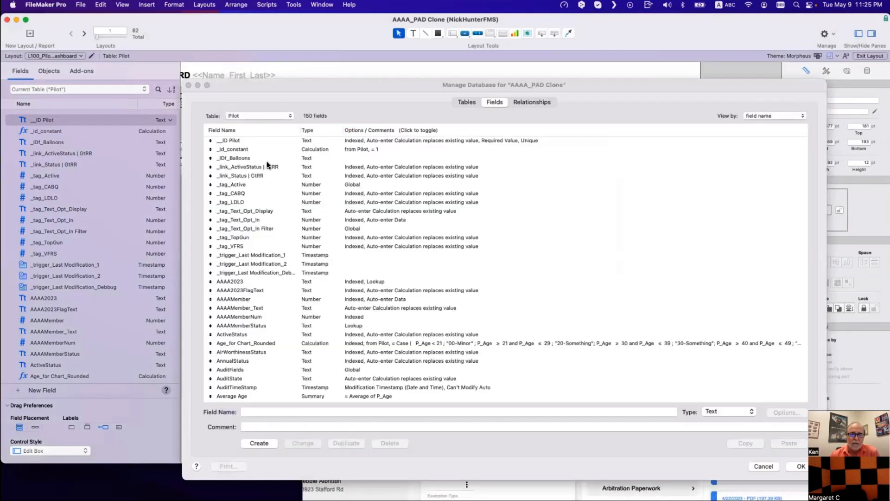
left_click(246, 116)
scroll(246, 116, "up", 3)
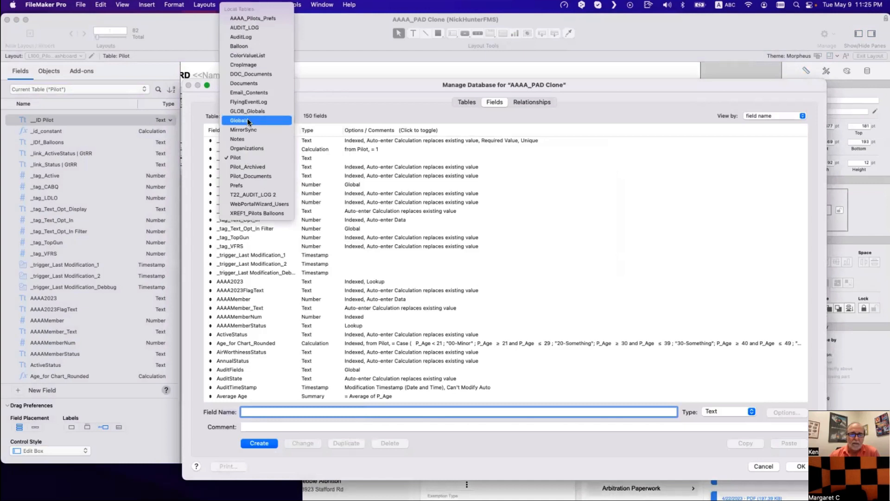
left_click(246, 71)
left_click(257, 229)
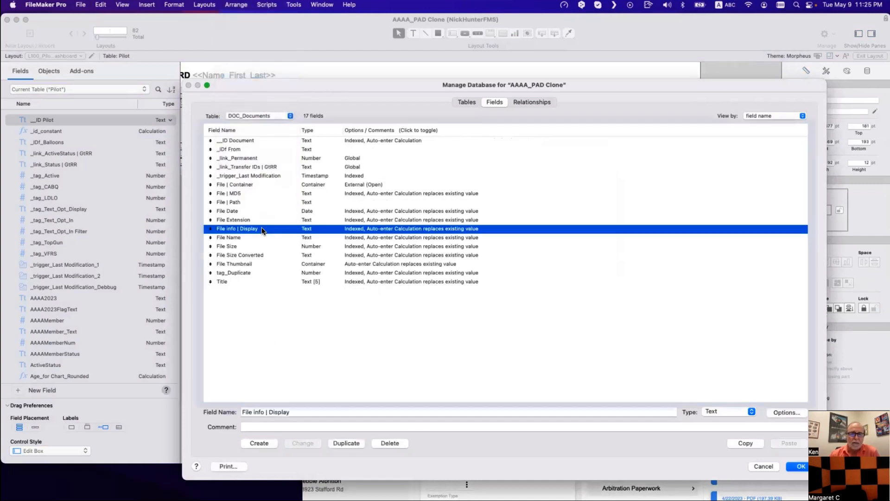
double_click(261, 229)
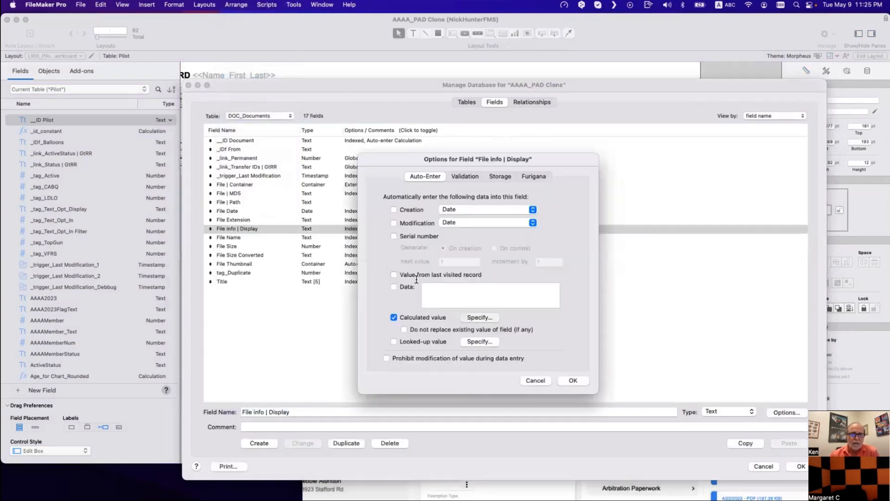
left_click(472, 318)
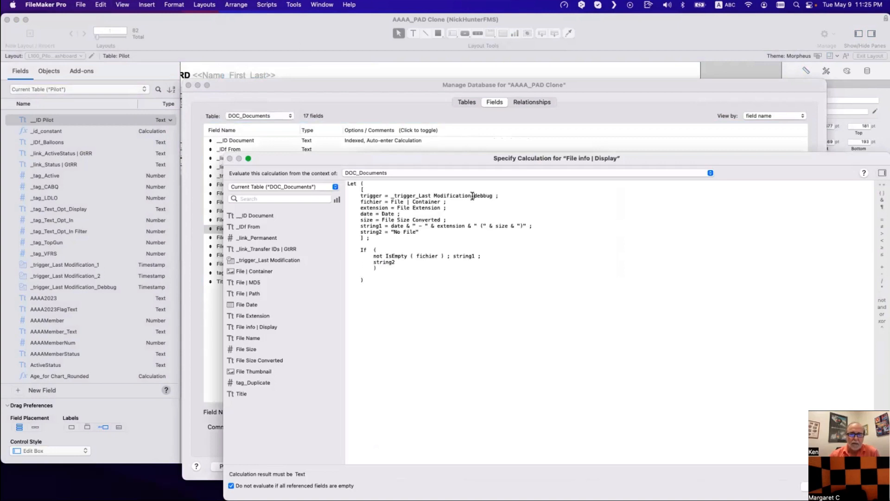
Step: Point the calculation's trigger variable to _trigger_Last Modification and its date variable to File Date
left_click_drag(473, 196, 494, 195)
key("BackSpace")
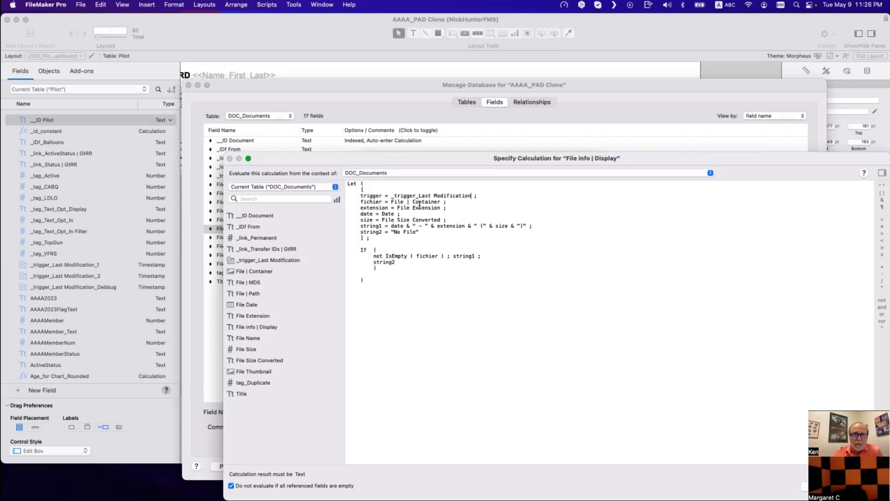
double_click(391, 213)
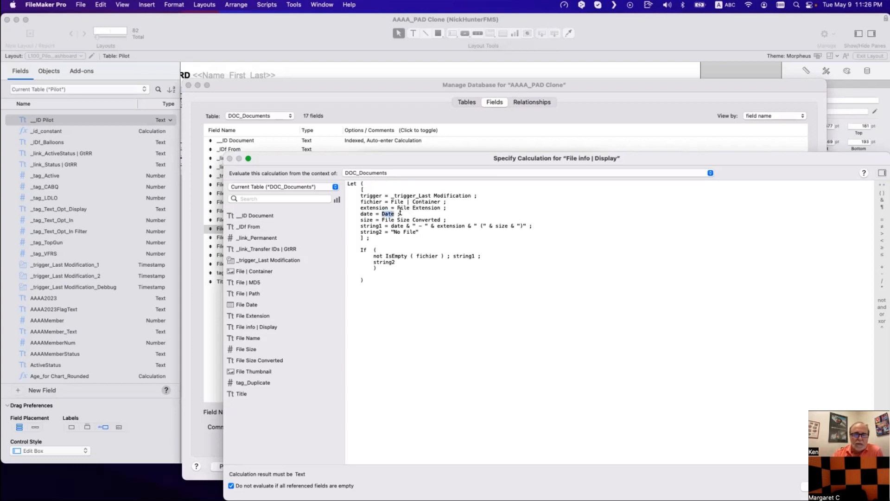
double_click(260, 305)
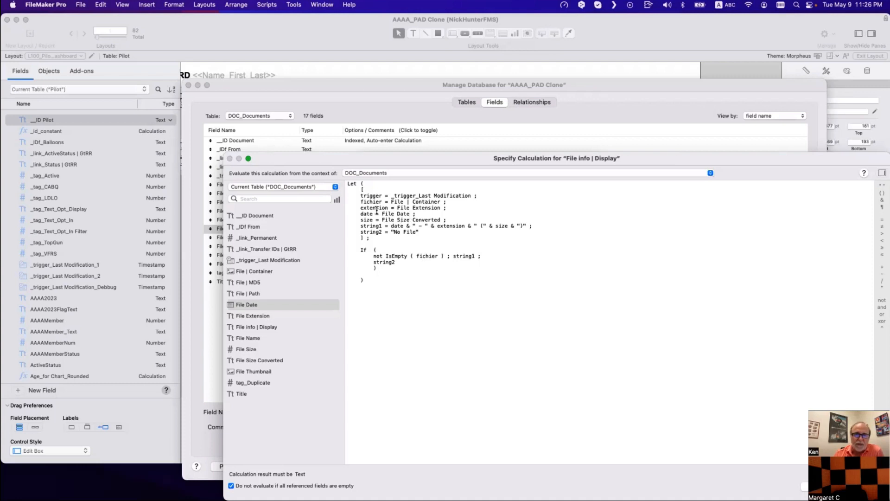
Step: Rename the fichier variable to file in its declaration and in the IsEmpty test
double_click(369, 202)
type("file")
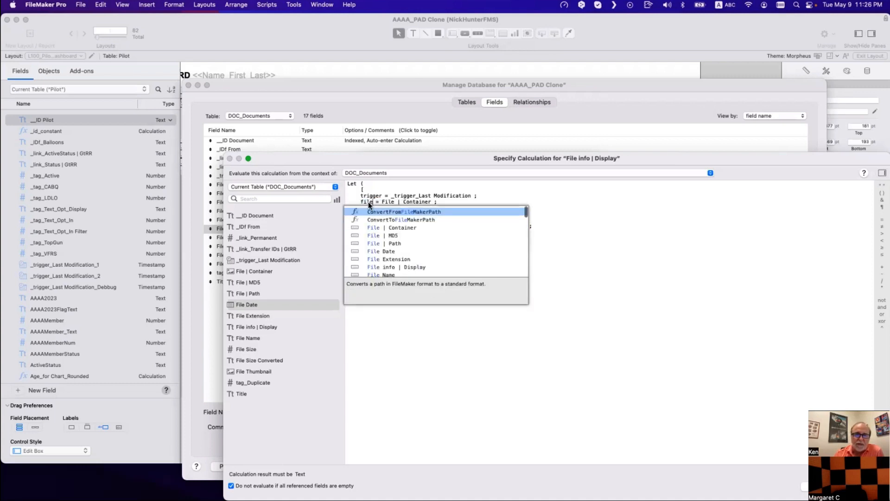
key("Escape")
double_click(427, 256)
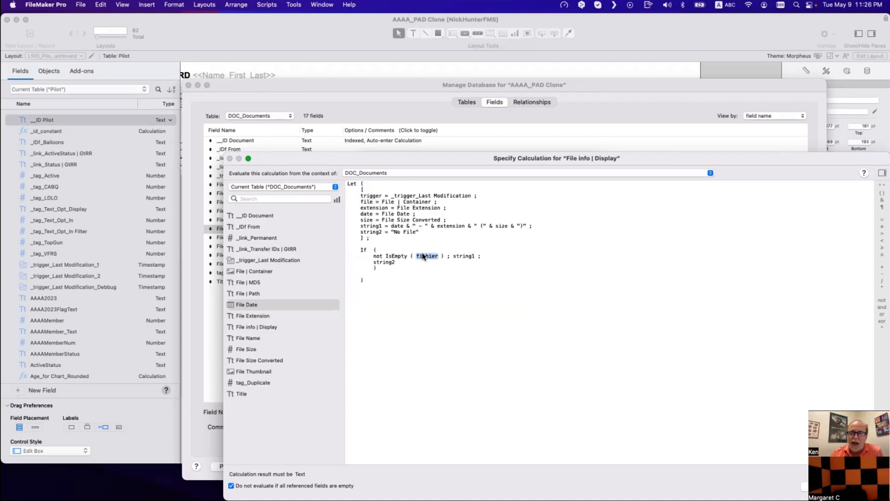
type("file")
left_click(455, 241)
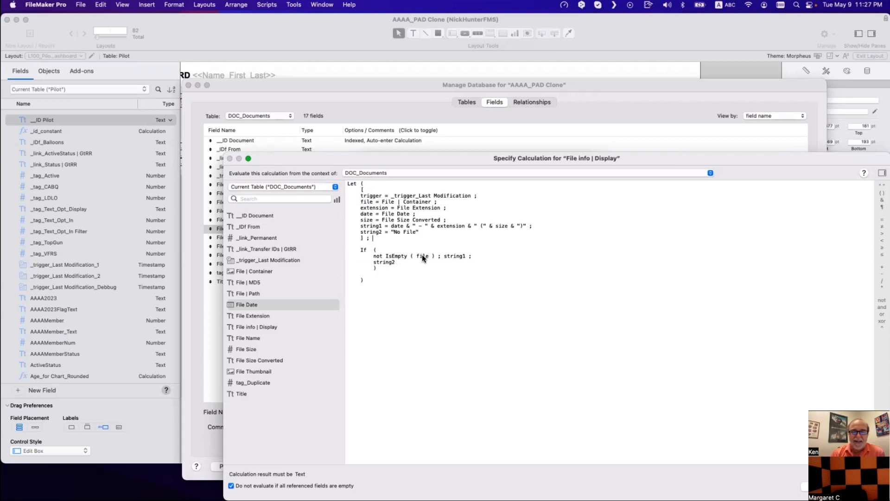
Step: Rename the variable holding File | Container to container, both in its declaration and in the IsEmpty test
double_click(368, 202)
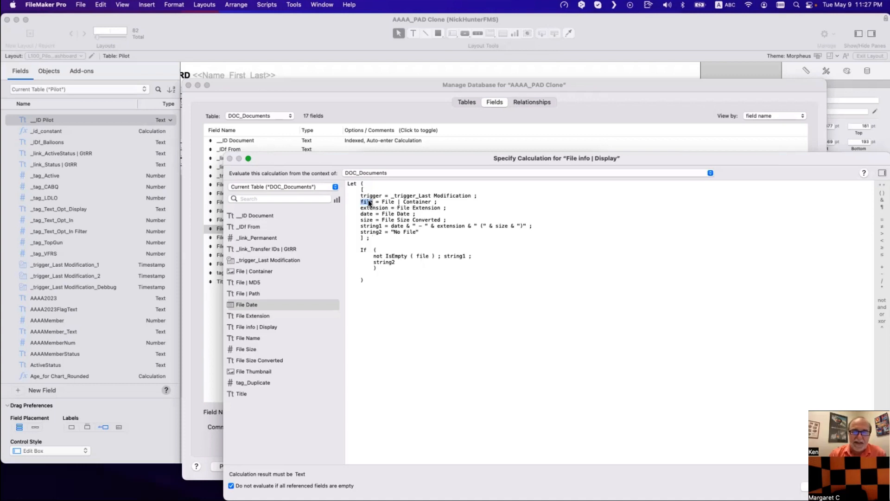
type("cont")
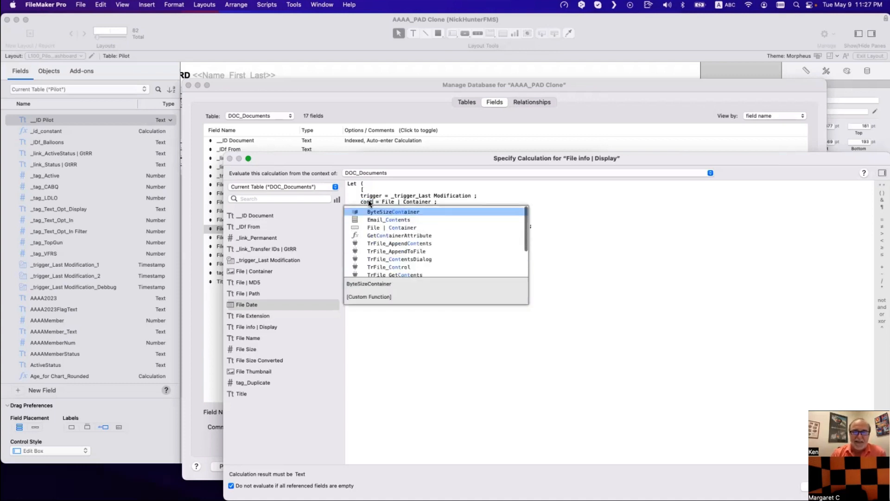
type("ainer")
double_click(370, 201)
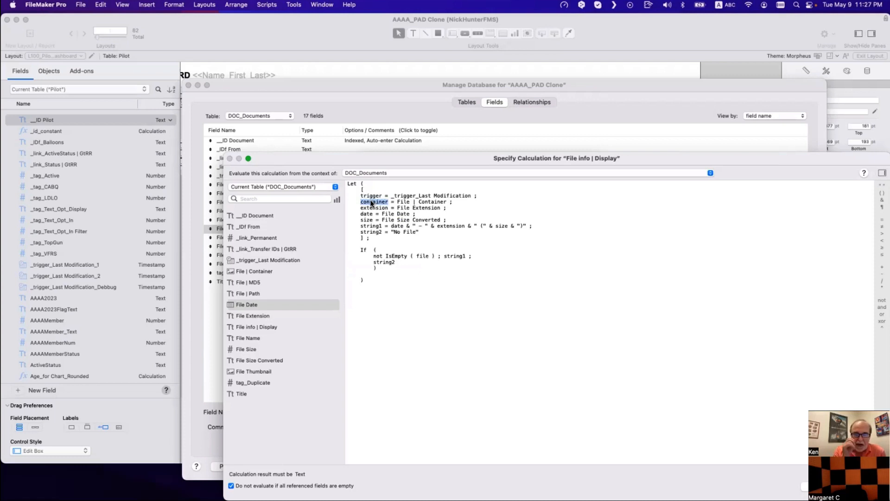
key("ctrl+c")
double_click(424, 256)
key("ctrl+v")
left_click(450, 289)
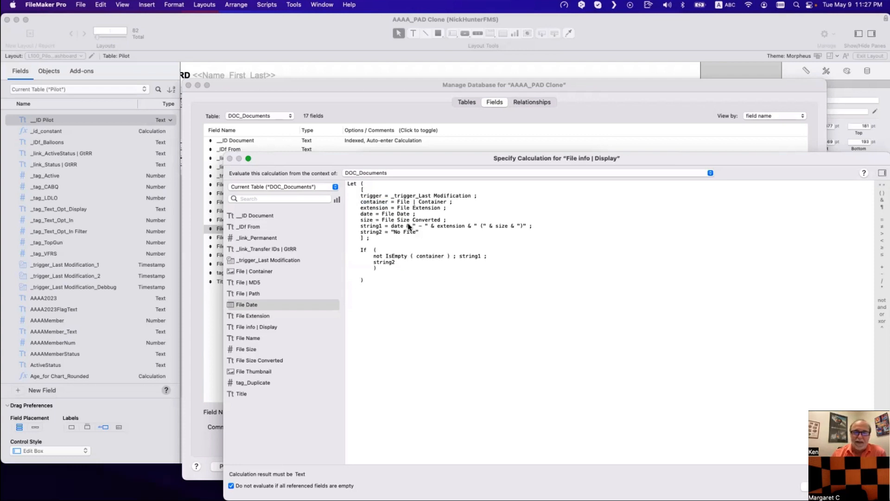
Step: Review the File info | Display calculation's variables, its string1 and string2 texts, and the IsEmpty test on the container
left_click_drag(361, 226, 529, 226)
left_click(389, 226)
double_click(500, 225)
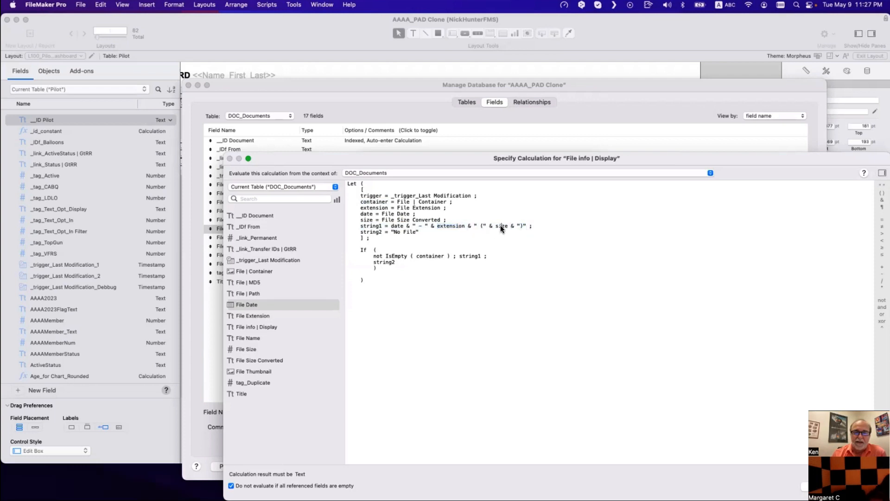
left_click(362, 212)
left_click_drag(363, 209, 373, 209)
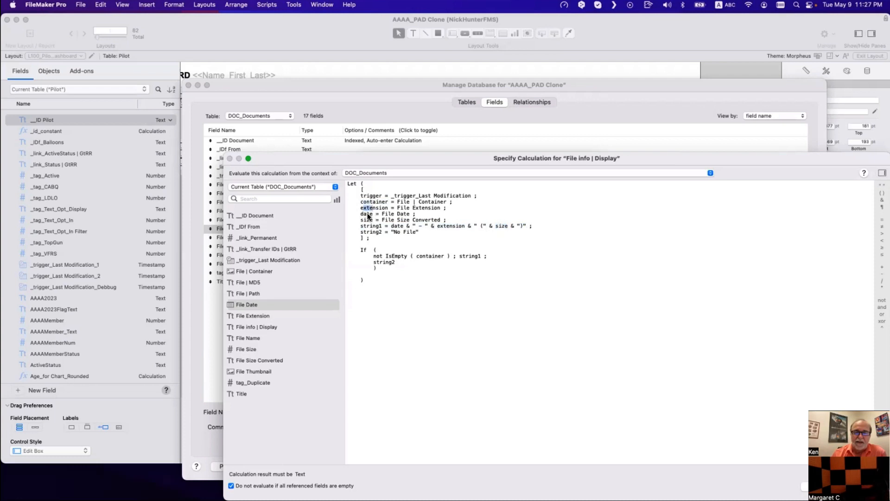
left_click(366, 215)
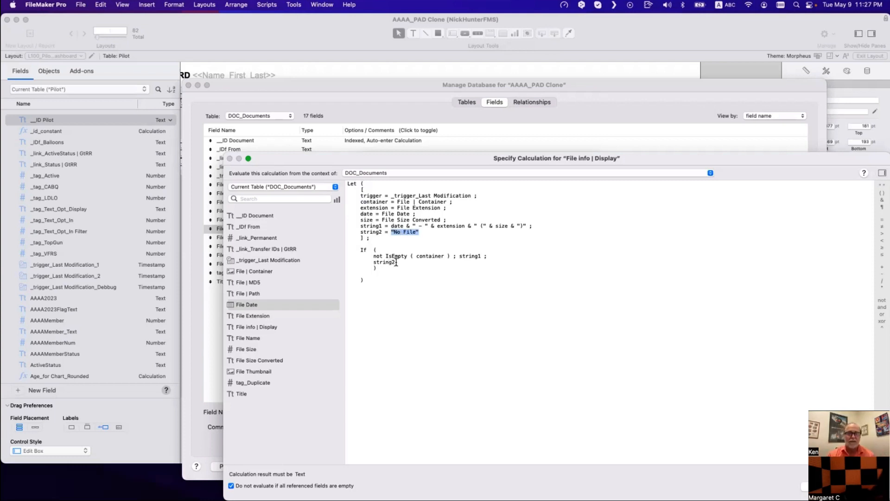
left_click_drag(396, 262, 484, 254)
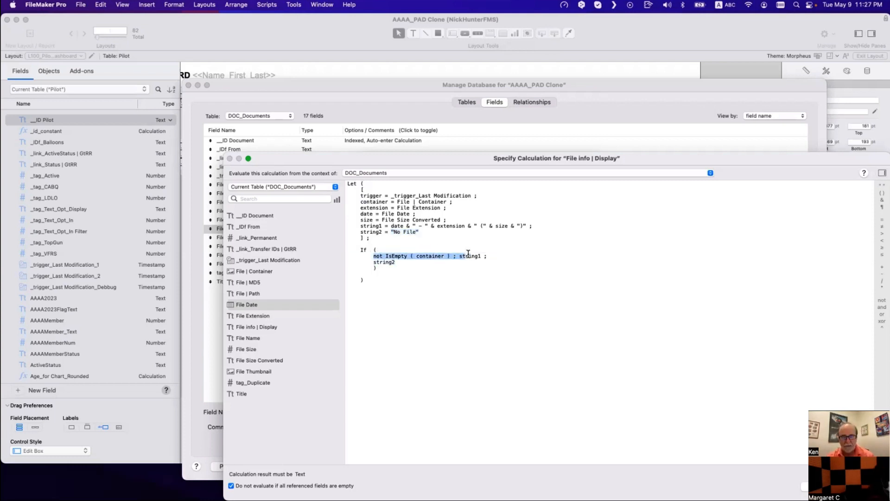
left_click(471, 284)
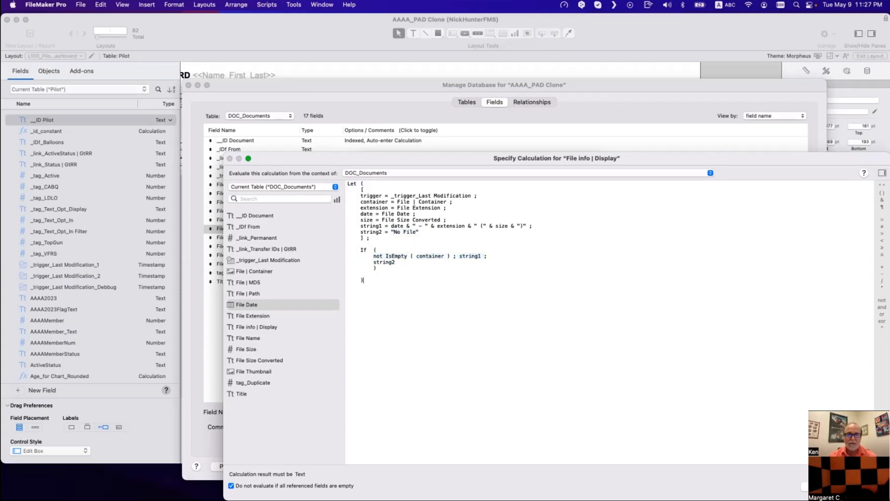
Step: Accept the File info | Display calculation and its field options, and save the database definition changes
key("KP_Enter")
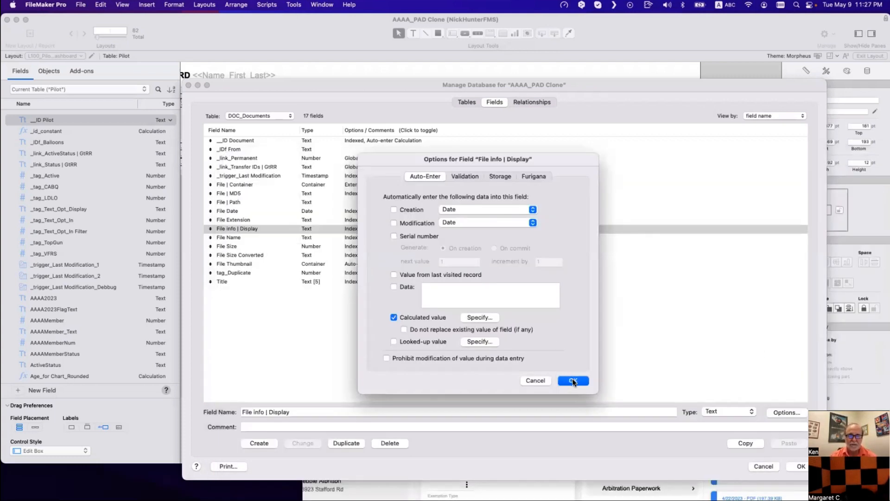
key("KP_Enter")
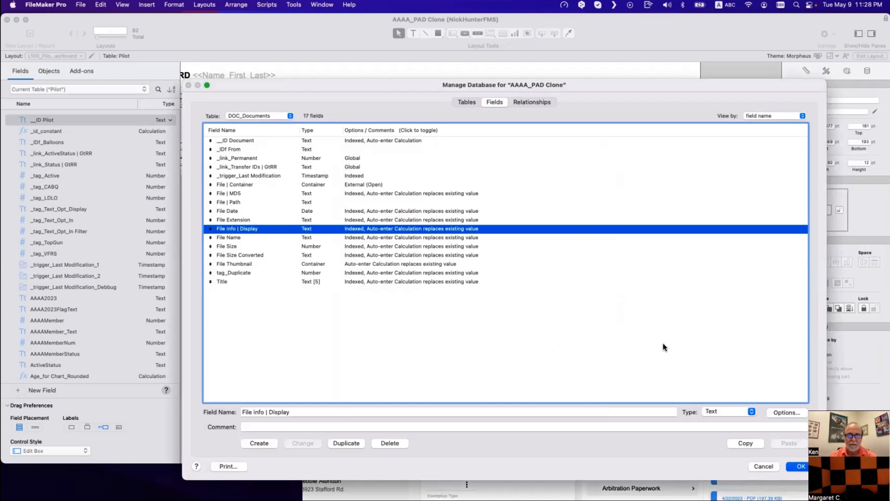
key("KP_Enter")
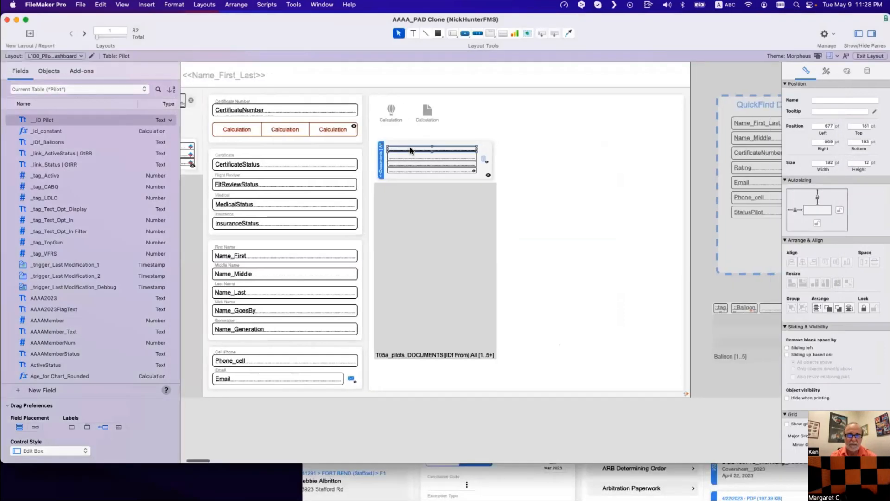
Step: Assign File info | Display from T05a_pilots_DOCUMENTS||IDf From||All to the uppermost empty field in the documents portal row
double_click(410, 150)
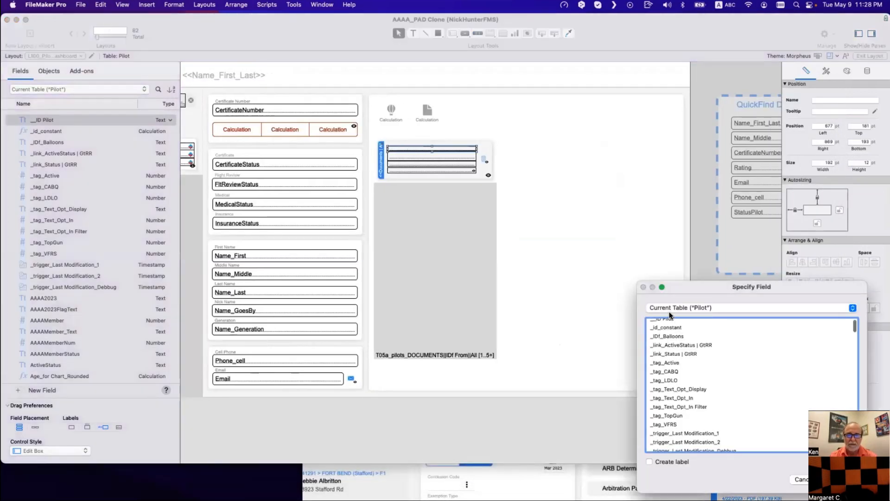
left_click(671, 308)
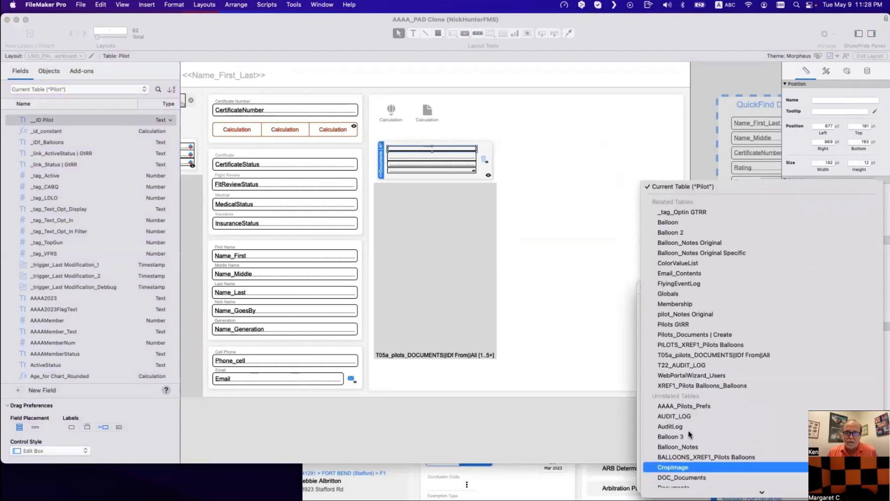
left_click(688, 341)
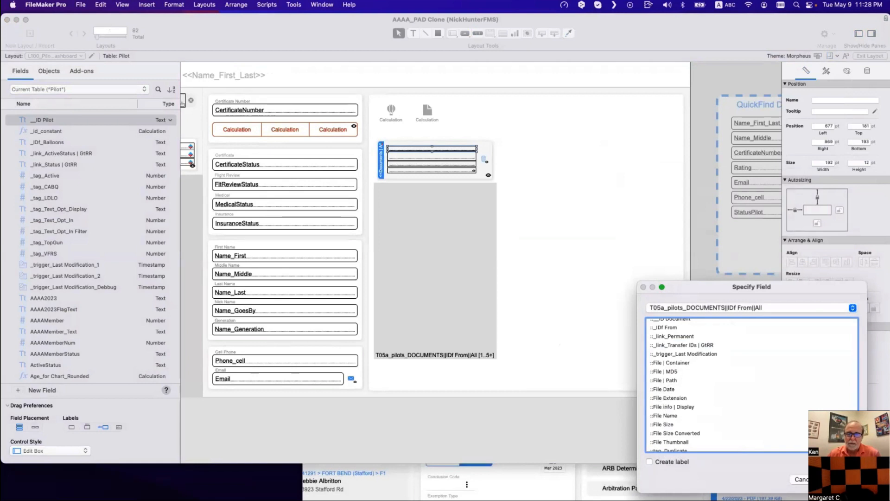
left_click_drag(705, 287, 564, 184)
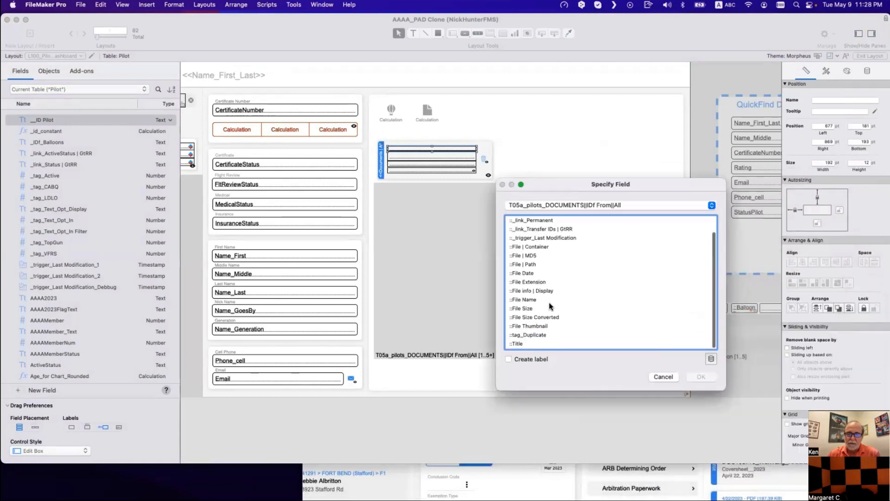
scroll(551, 320, "down", 1)
double_click(549, 291)
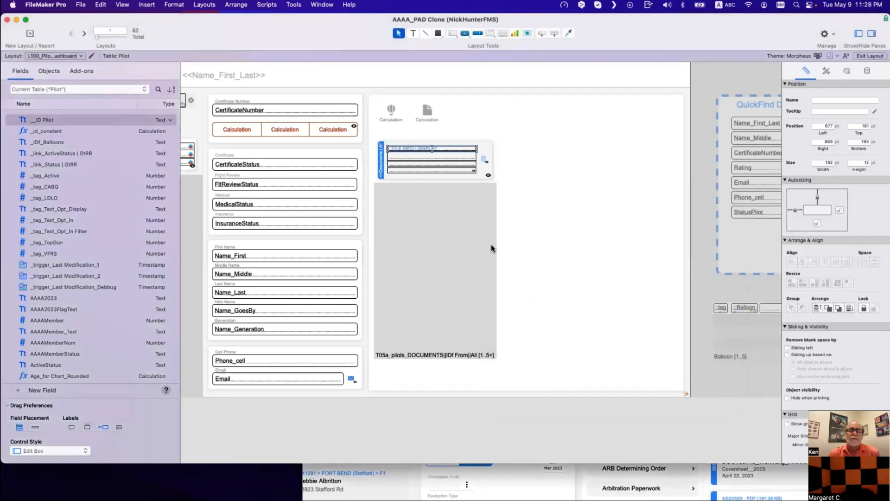
Step: Check RCDB's documents list for the field order, and assign Title from T05a_pilots_DOCUMENTS||IDf From||All to the portal row's second field
left_click(747, 465)
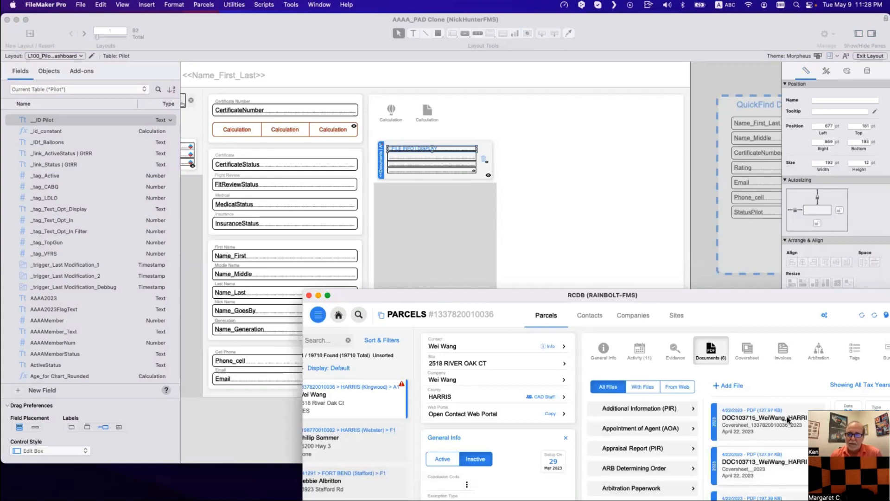
left_click(586, 264)
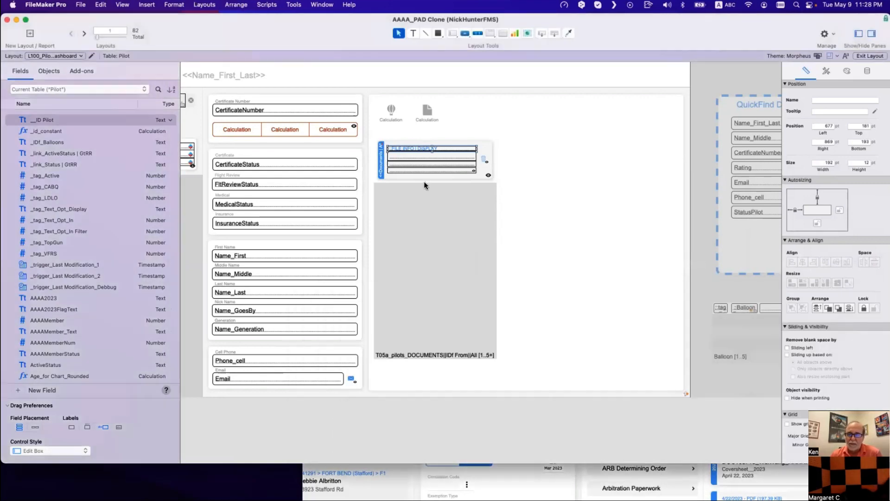
double_click(424, 157)
scroll(533, 216, "down", 5)
left_click(536, 206)
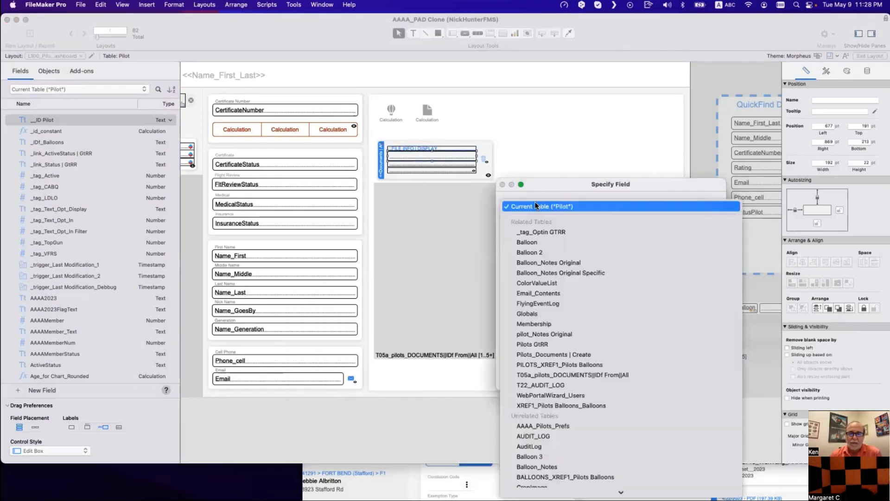
scroll(542, 459, "down", 5)
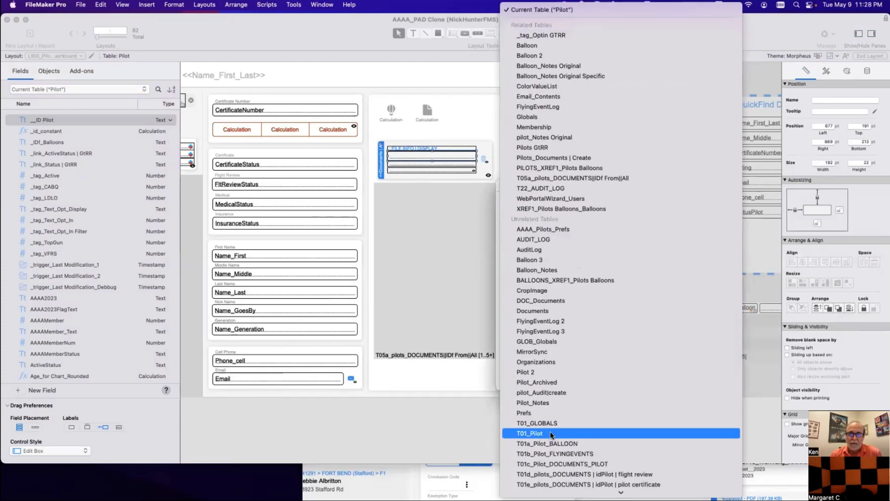
left_click(559, 179)
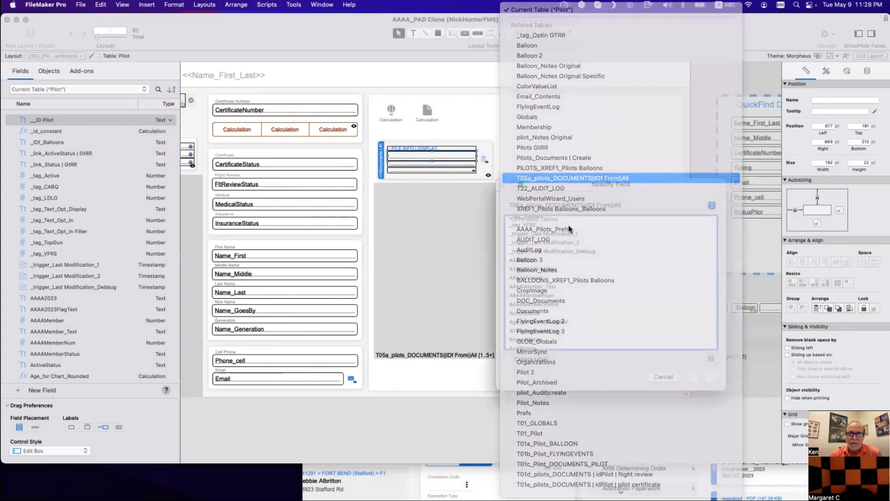
left_click(521, 343)
key("Return")
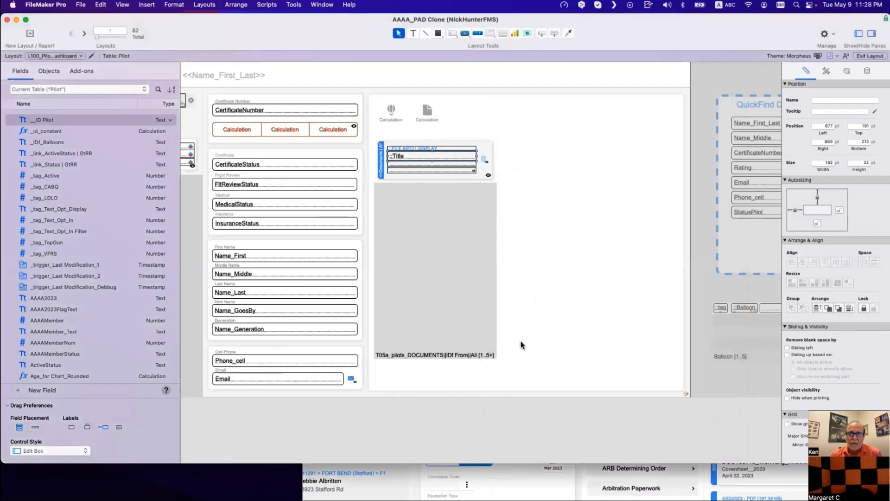
Step: Compare with RCDB's documents list again, and assign File Name from T05a_pilots_DOCUMENTS||IDf From||All to the portal row's third field
left_click(745, 468)
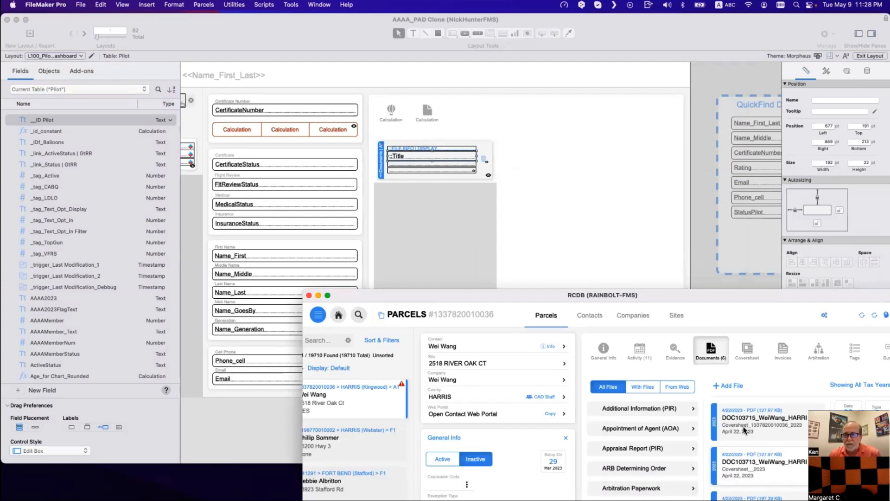
left_click(540, 231)
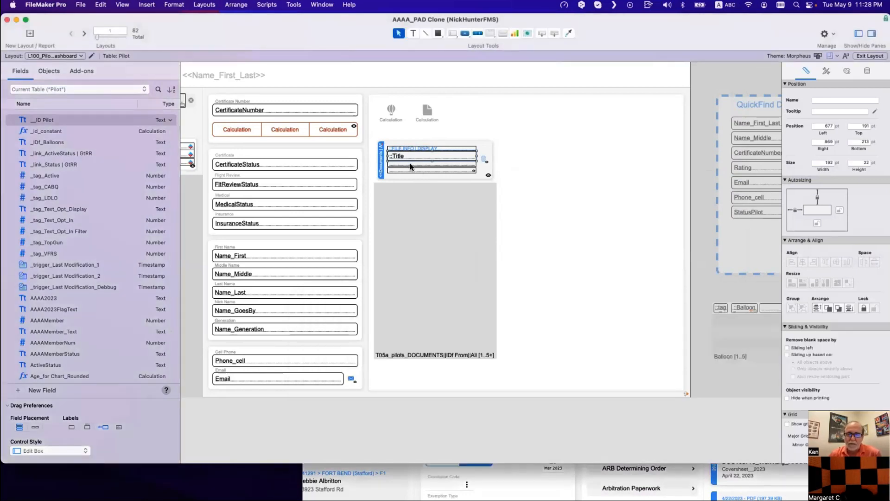
left_click(411, 168)
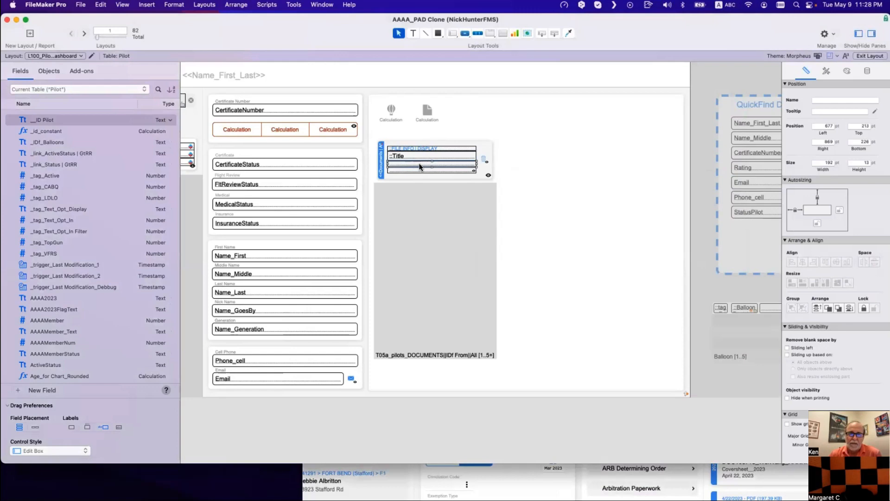
double_click(420, 167)
key("Escape")
double_click(417, 163)
left_click(561, 202)
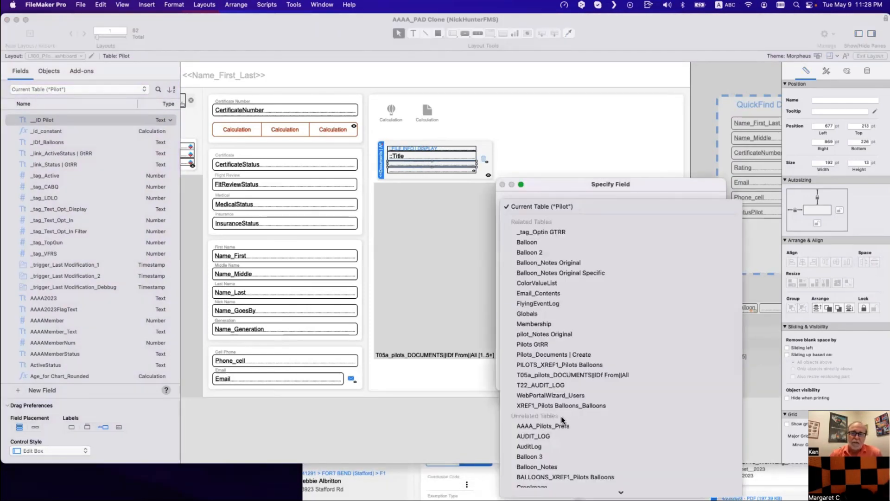
left_click(561, 374)
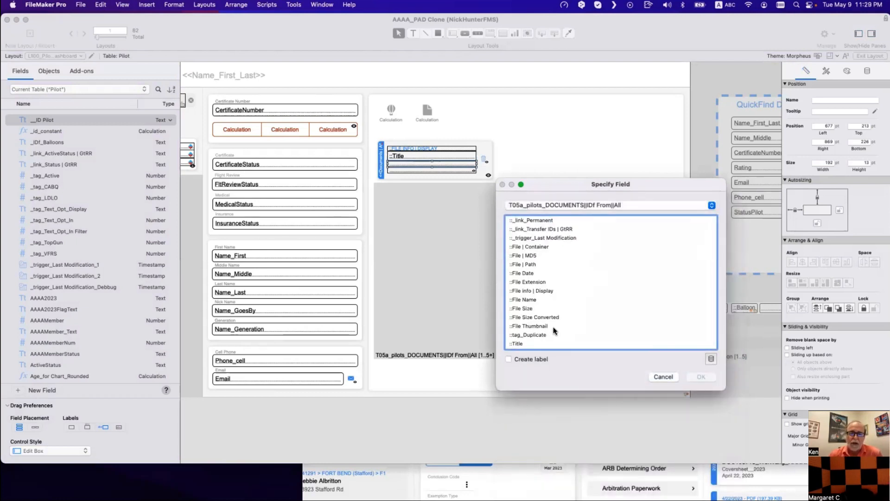
scroll(533, 302, "down", 1)
double_click(534, 301)
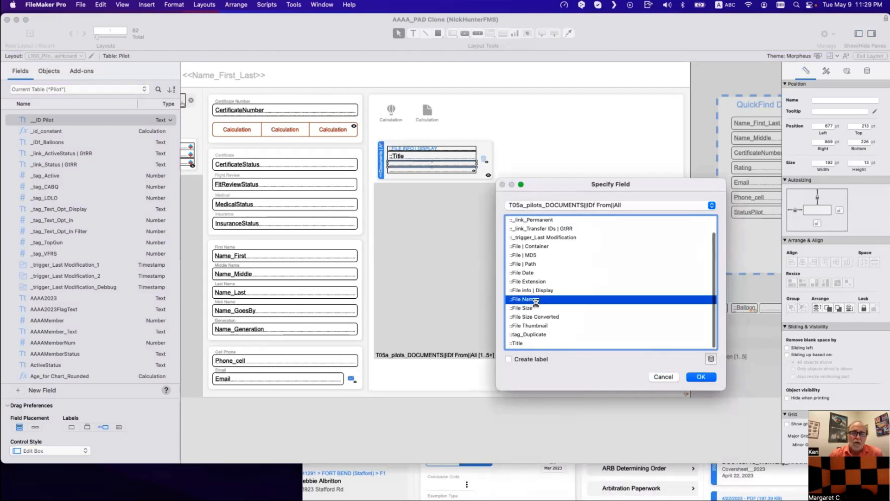
Step: Assign File Date from T05a_pilots_DOCUMENTS||IDf From||All to the portal row's lowest field
double_click(411, 170)
scroll(552, 306, "down", 5)
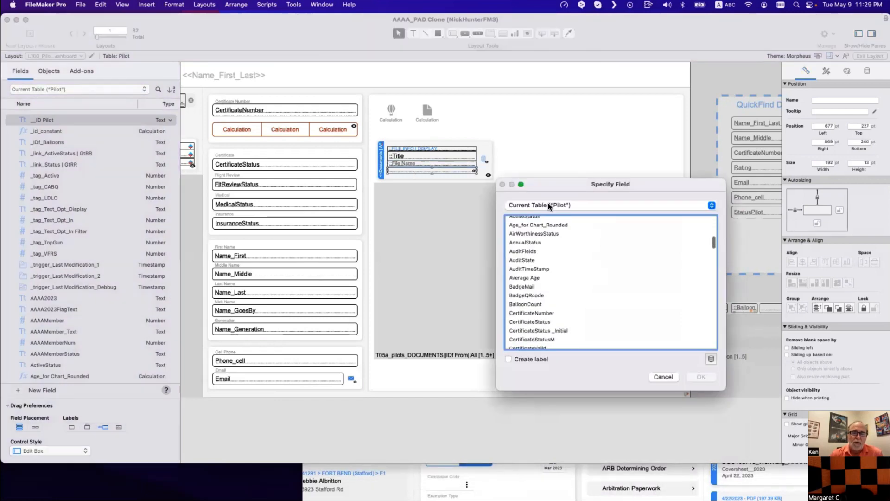
left_click(548, 202)
left_click(556, 370)
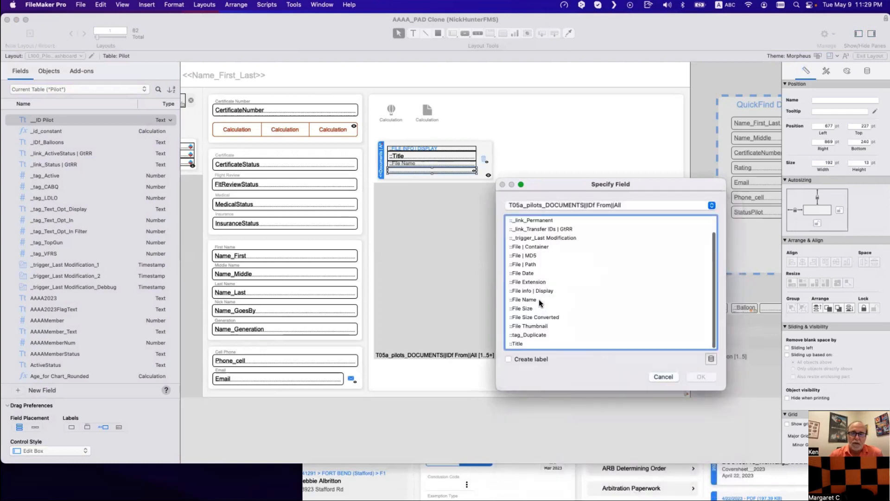
left_click(532, 302)
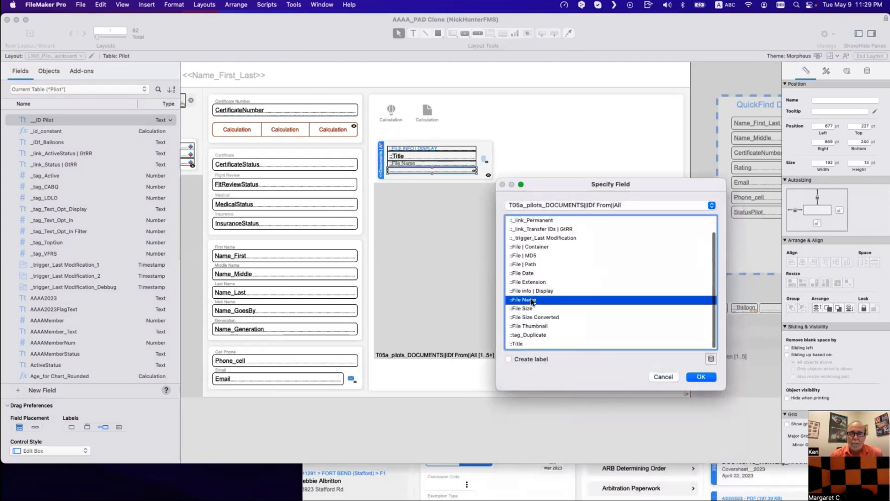
double_click(532, 301)
double_click(431, 170)
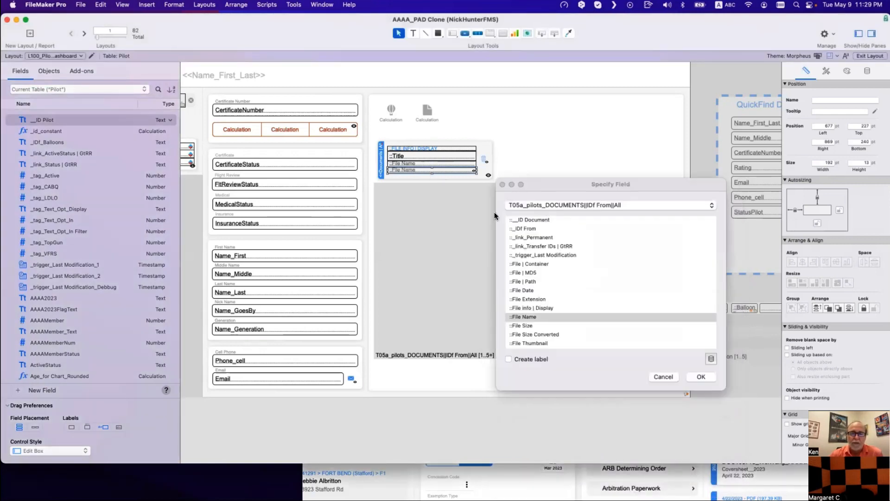
double_click(528, 290)
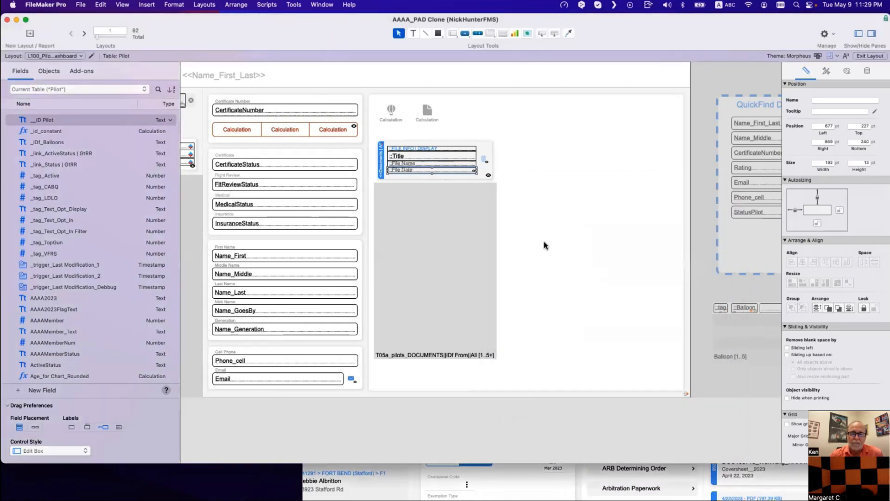
Step: Open the database's field definitions, sort them by type, and show the fields of the Pilot_Documents table
left_click(382, 166)
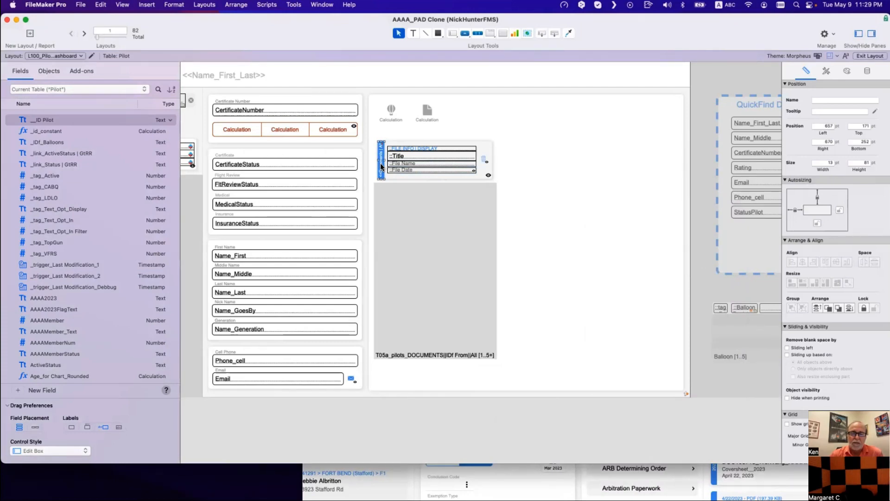
key("super+shift+d")
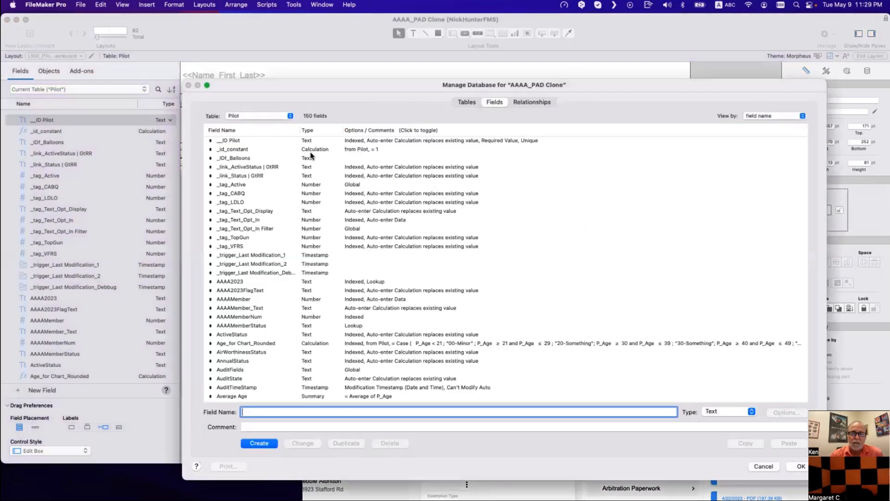
left_click(308, 130)
scroll(358, 324, "down", 20)
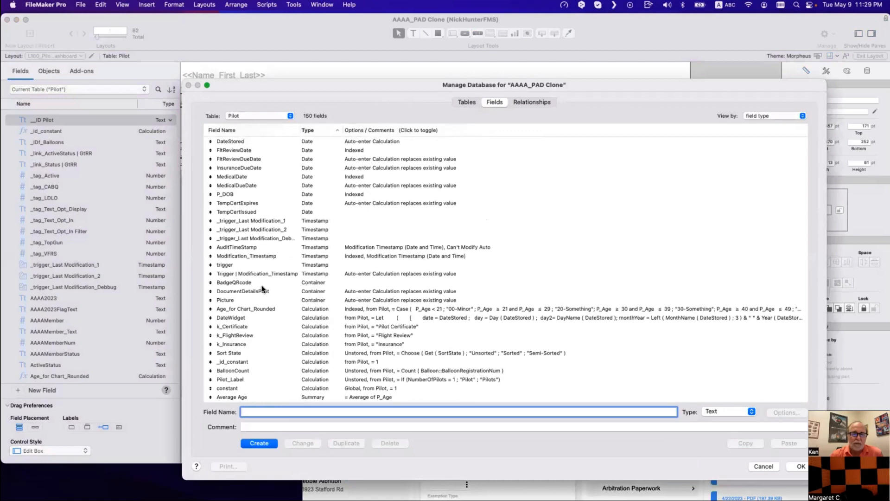
left_click(251, 116)
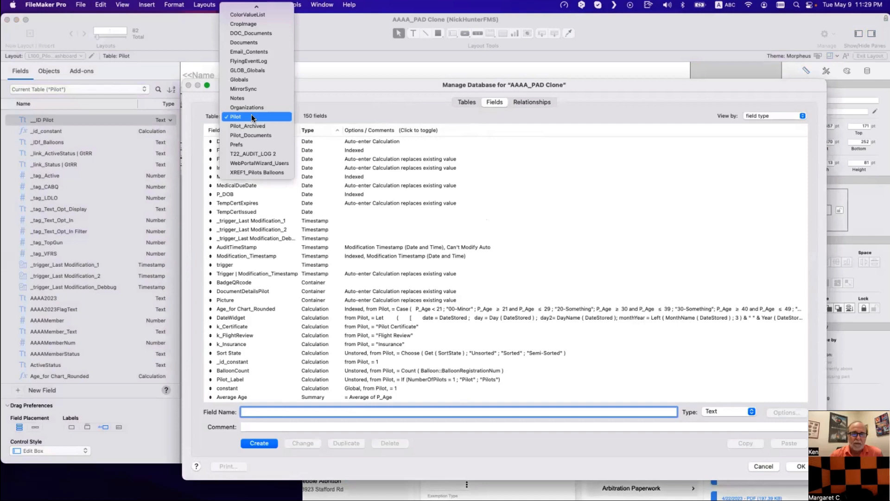
left_click(254, 135)
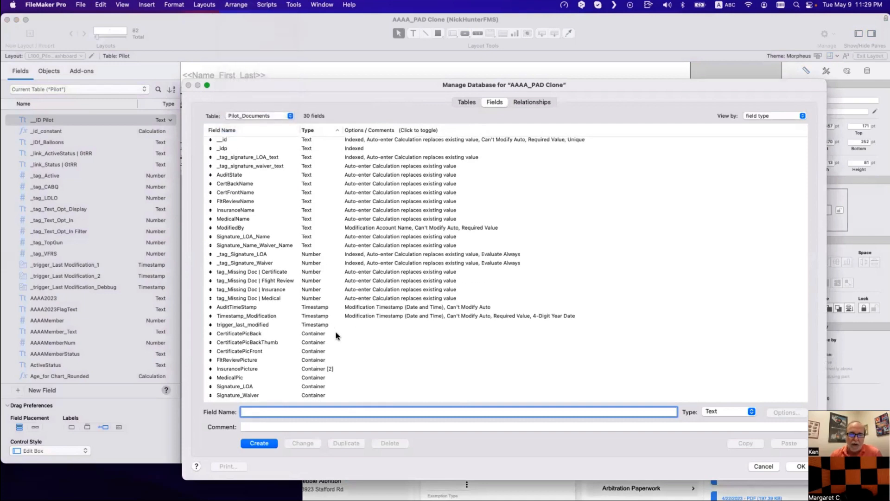
Step: Review the container fields of the Pilot_Documents table, and close the field definitions without saving changes
left_click(319, 334)
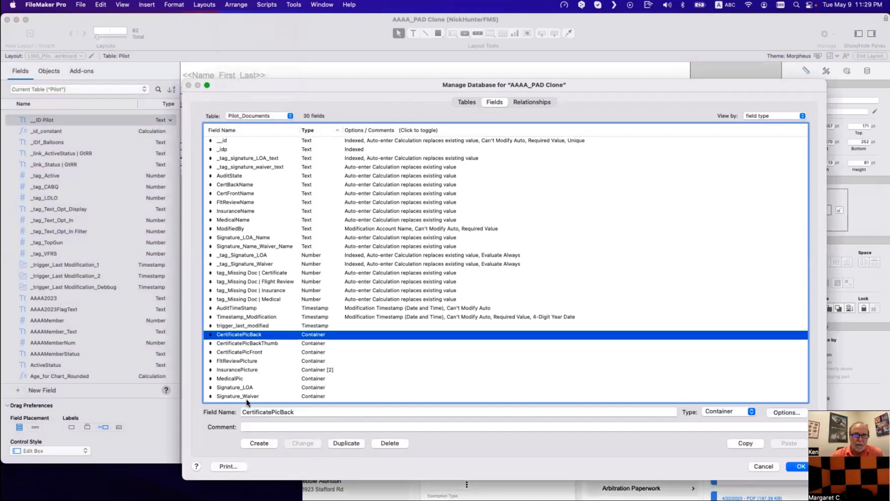
left_click(249, 397, "shift")
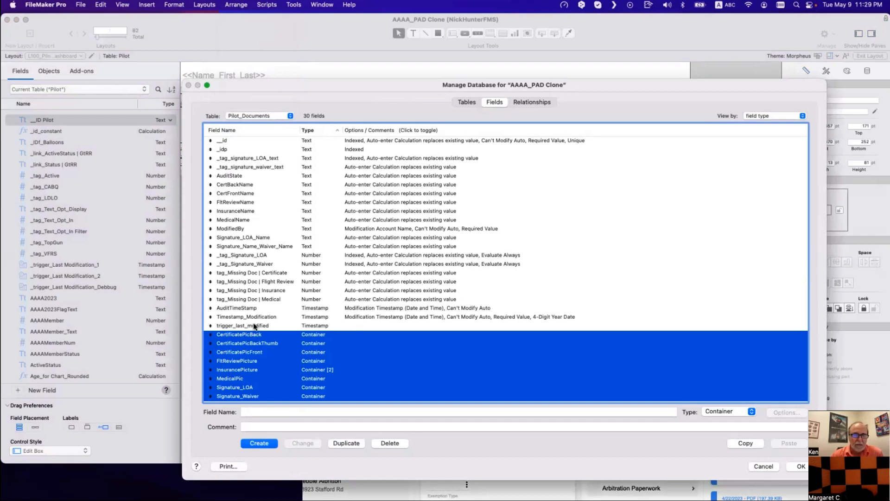
key("Escape")
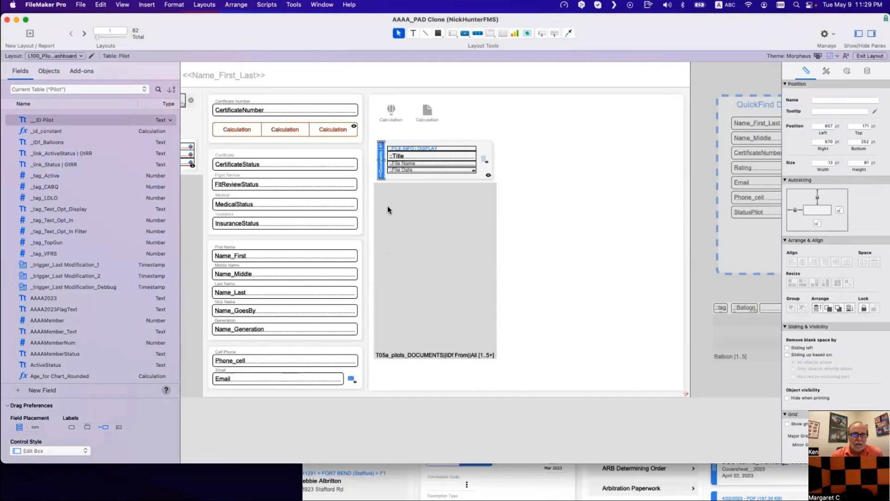
Step: Create a text field named Type in the DOC_Documents table and save the field definitions
key("super+shift+d")
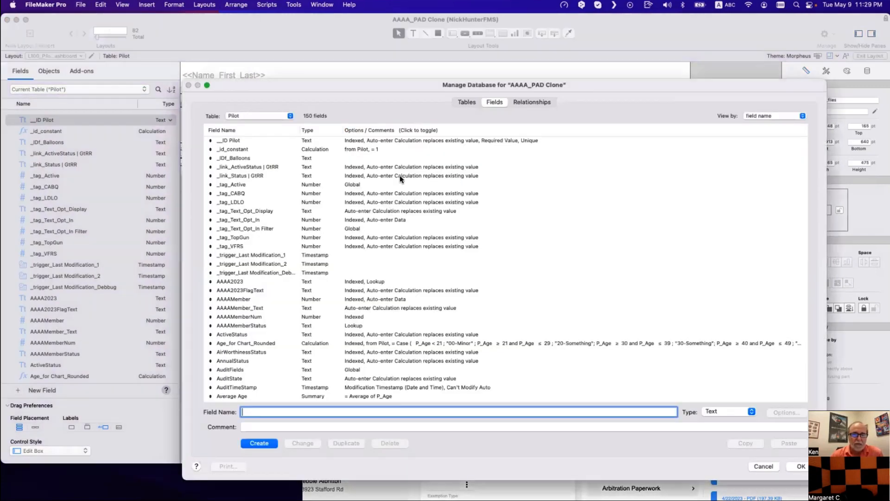
left_click(271, 117)
scroll(271, 121, "up", 3)
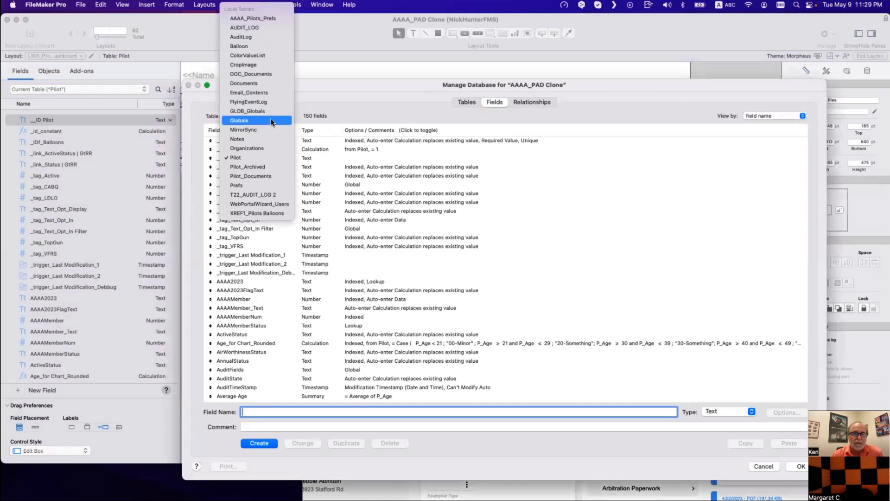
left_click(264, 73)
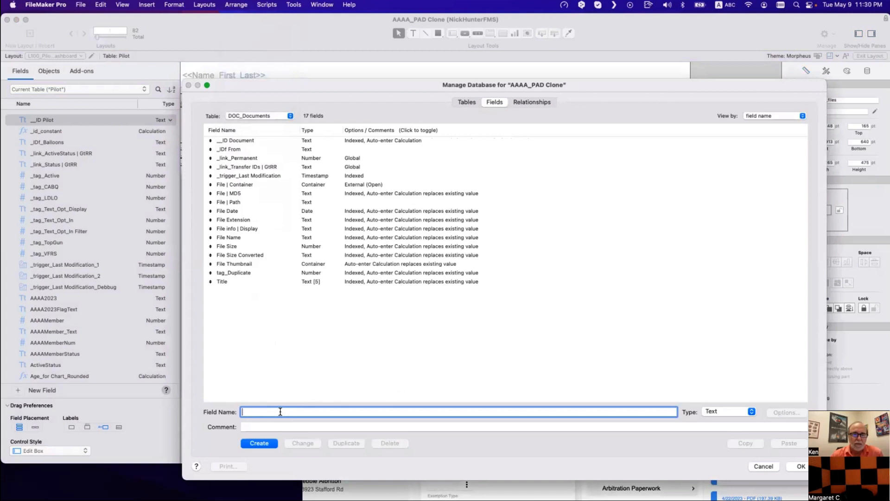
type("Type")
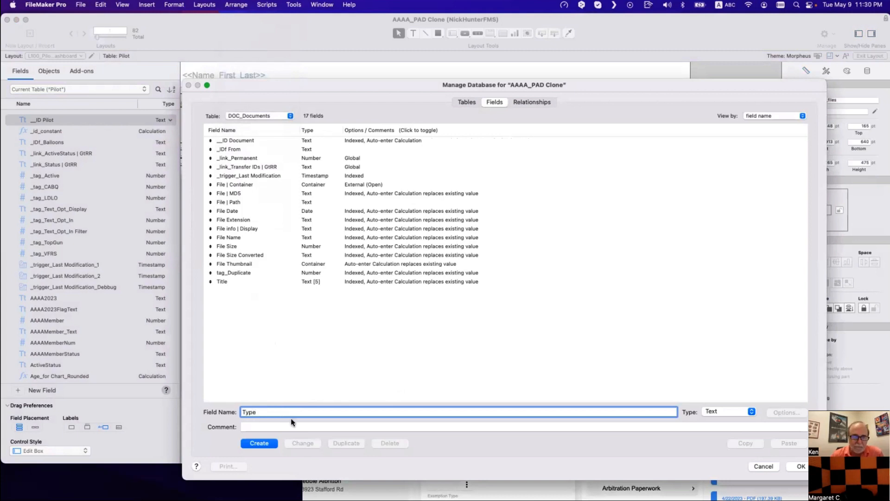
left_click(266, 447)
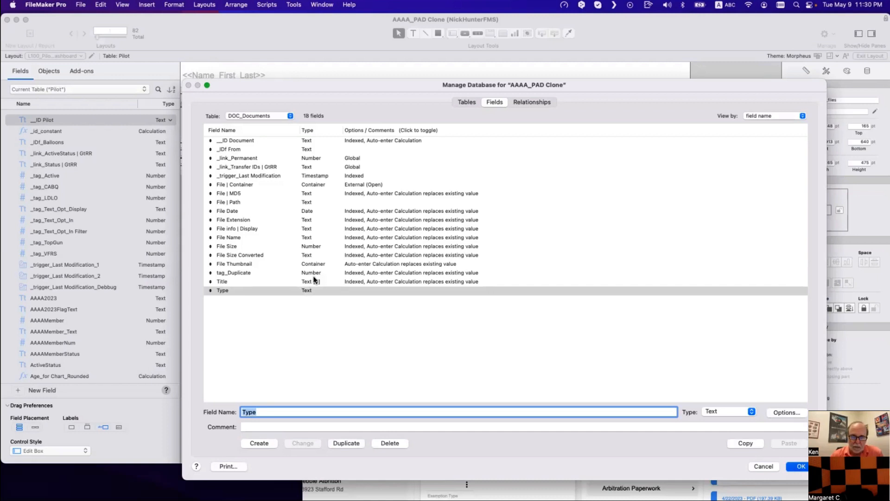
key("Return")
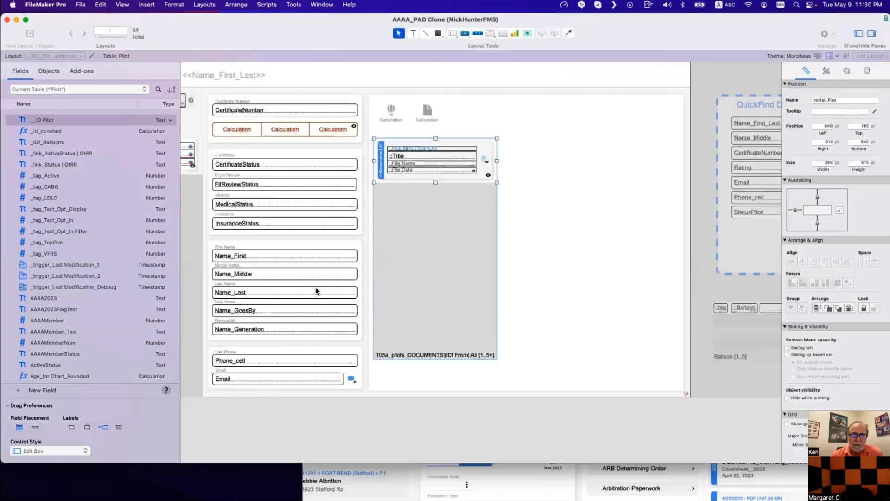
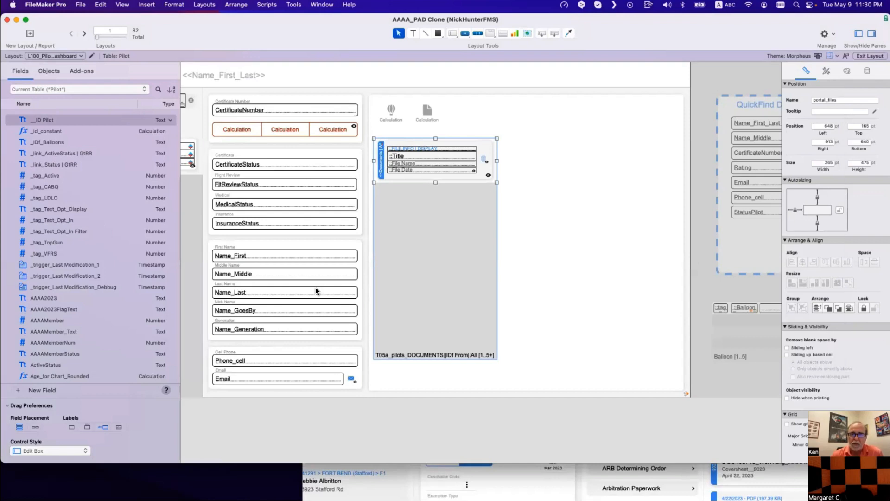
Step: Examine the auto-enter calculation of the File info | Display field in DOC_Documents, including its text for a missing file
key("super+shift+d")
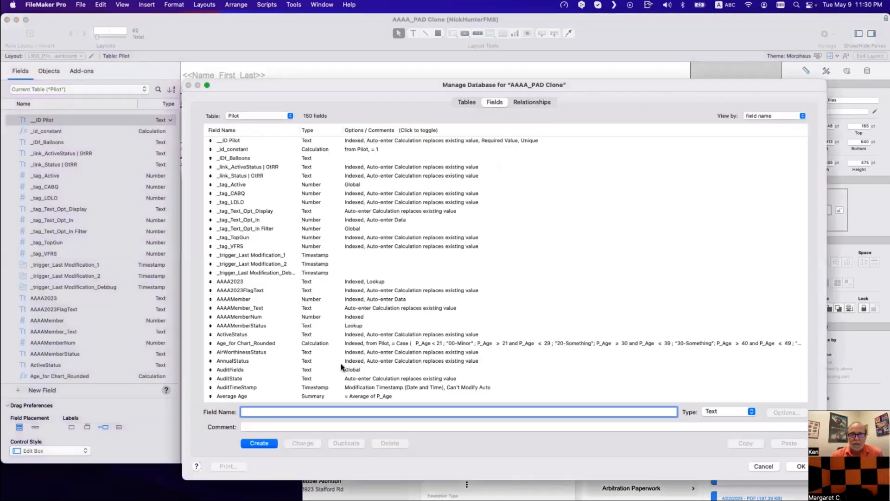
left_click(267, 116)
left_click(261, 75)
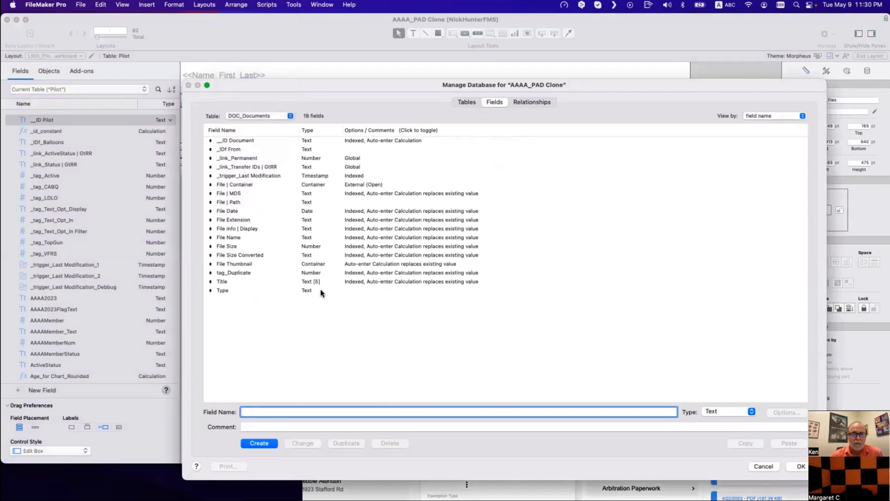
left_click(243, 229)
double_click(243, 229)
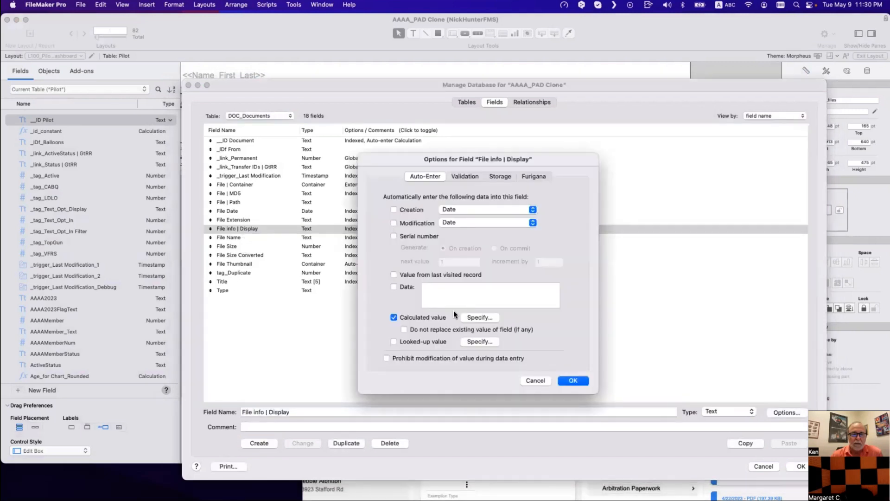
left_click(478, 317)
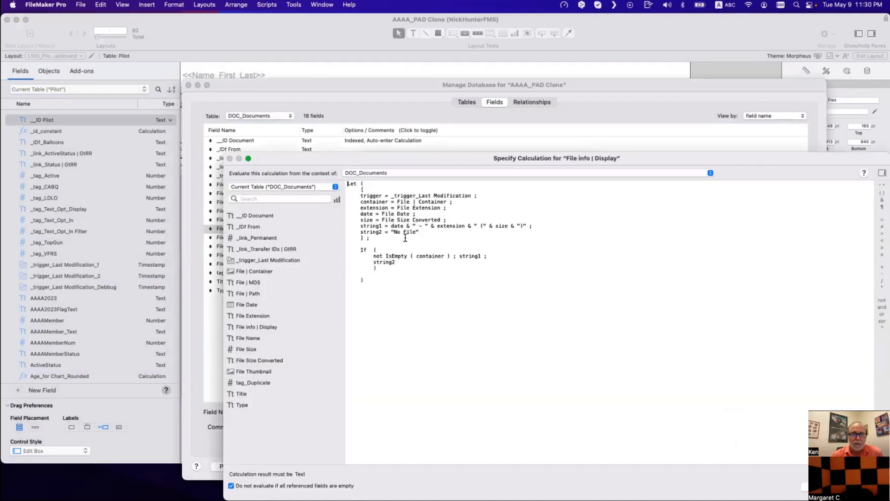
left_click_drag(419, 231, 391, 232)
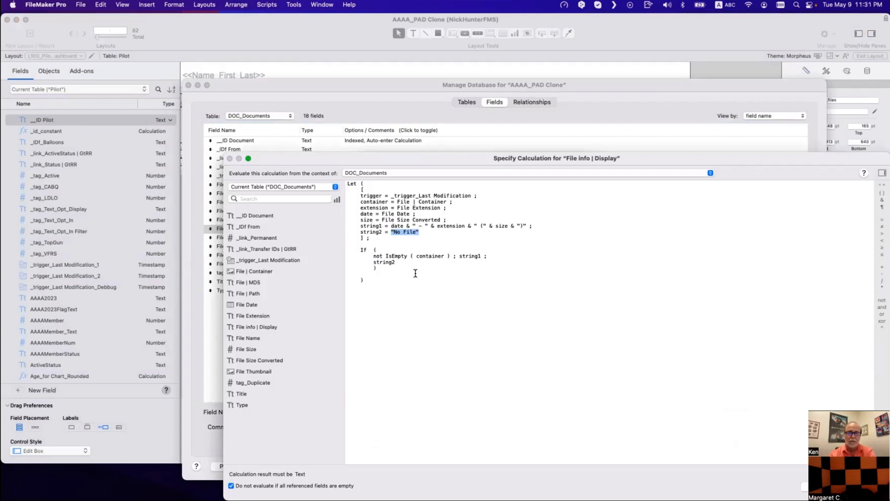
key("Escape")
key("Escape")
Step: Give the DOC_Documents field Type the auto-enter calculation If ( IsEmpty ( Self ) ; "Unknown" ; Self )
double_click(259, 291)
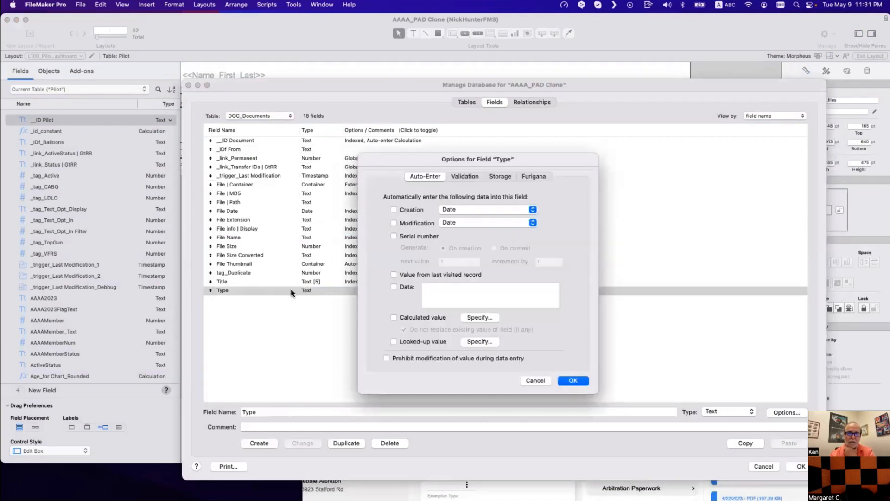
left_click(485, 318)
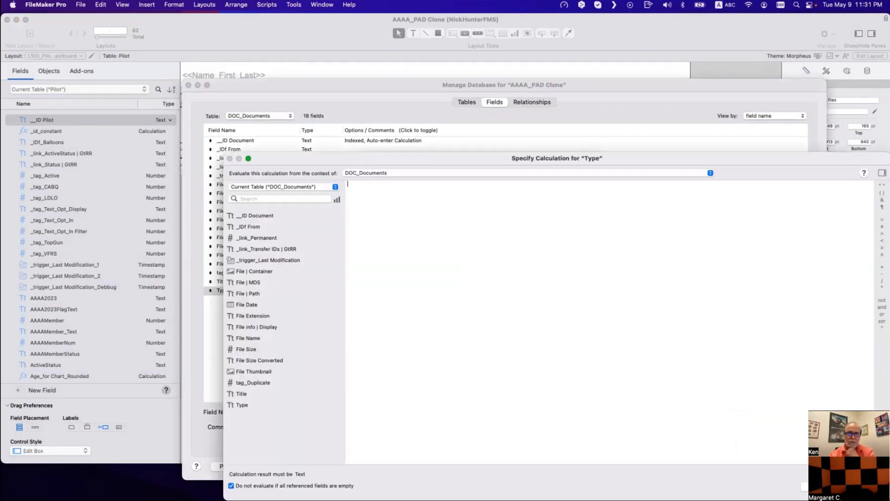
type("if")
key("Return")
type("ise )")
key("Return")
type("sel")
key("Return")
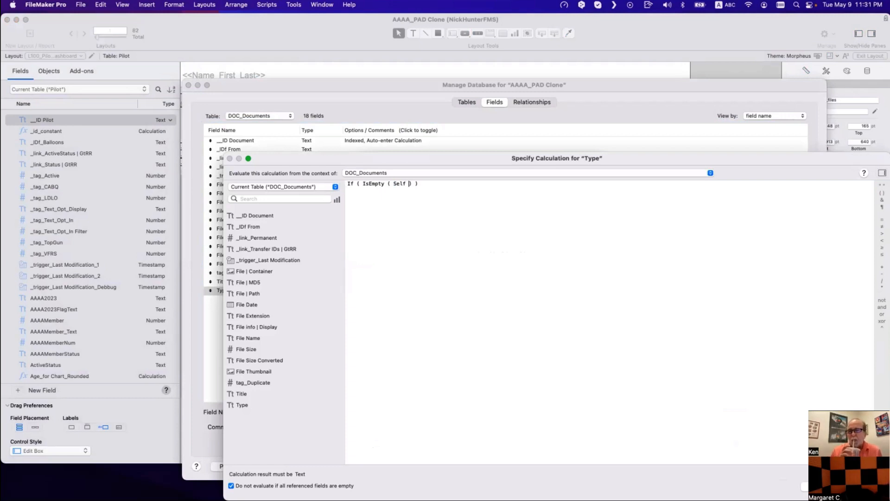
key("Right")
type("; ")
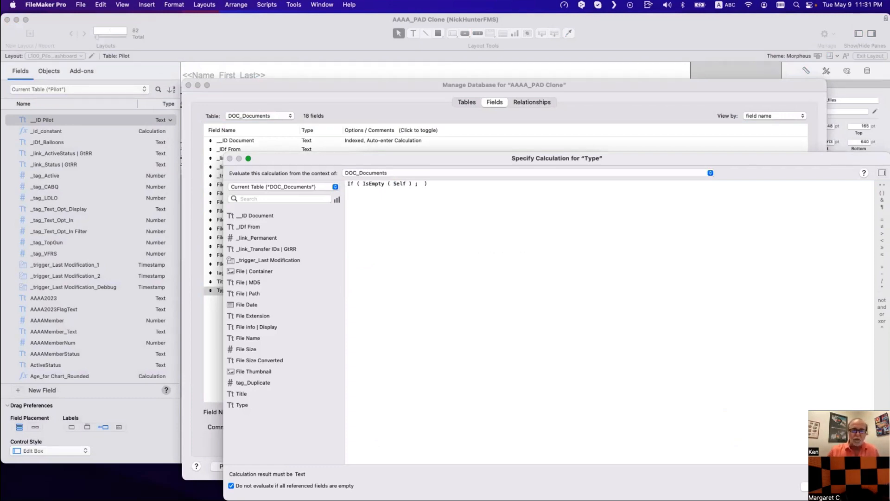
type("\"Unknoe")
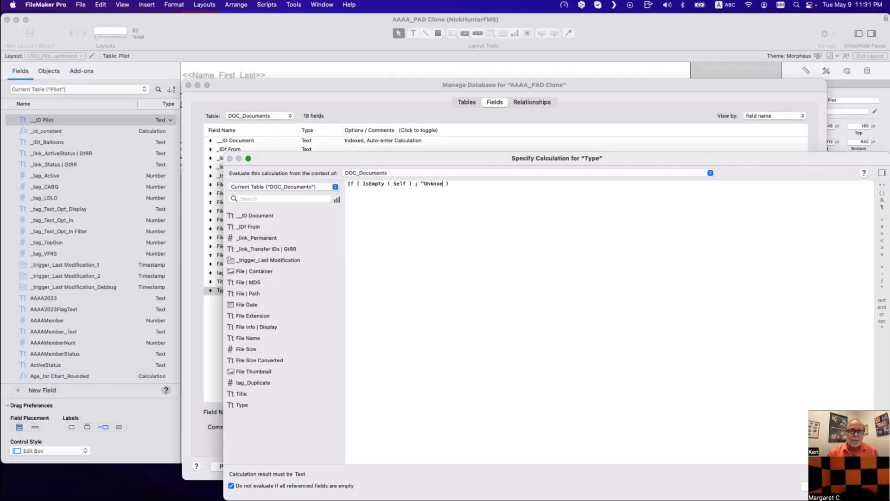
key("BackSpace")
type("wn\"")
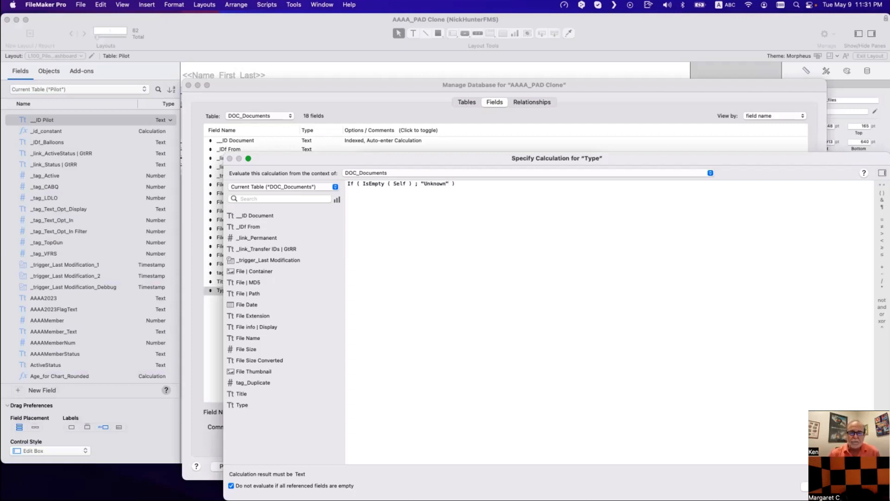
type(" ; Self")
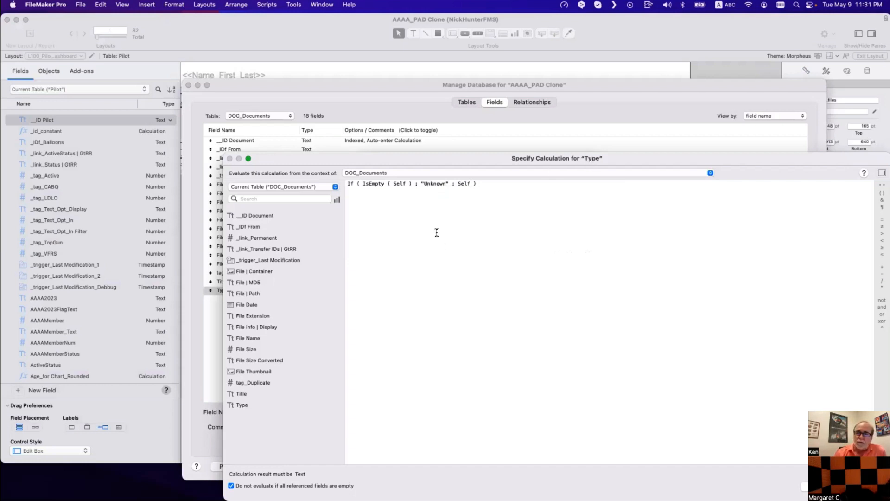
left_click_drag(420, 185, 436, 184)
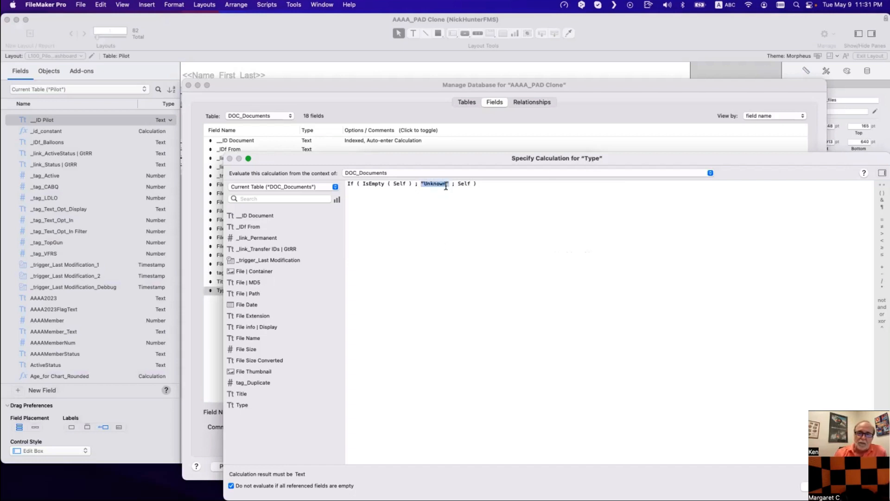
left_click(460, 185)
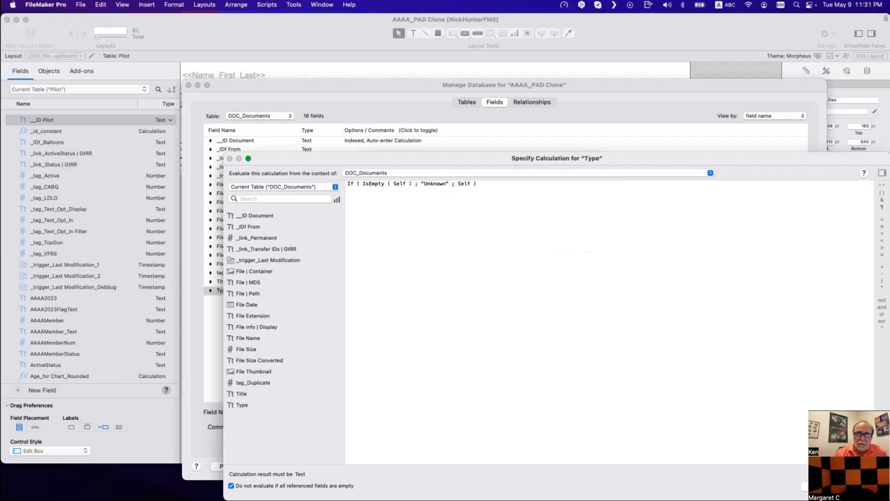
Step: Let the Type field's calculated value replace existing values, and save the field definitions
left_click(861, 486)
left_click(418, 331)
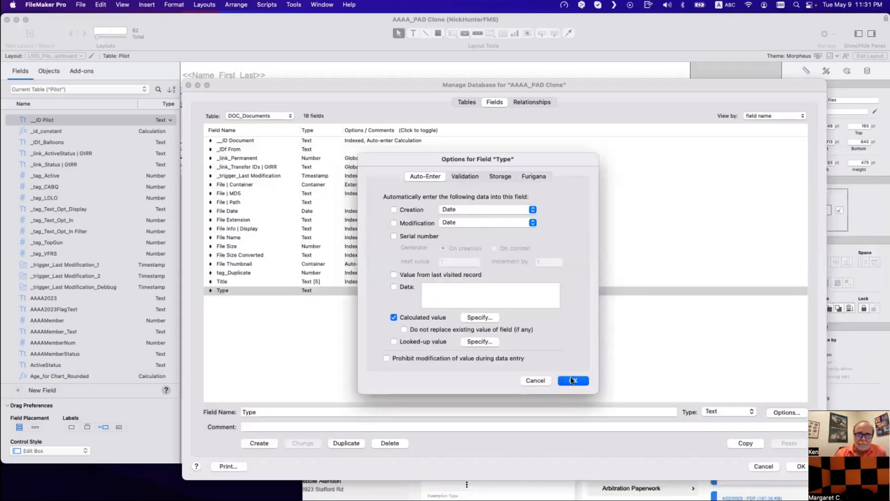
left_click(573, 381)
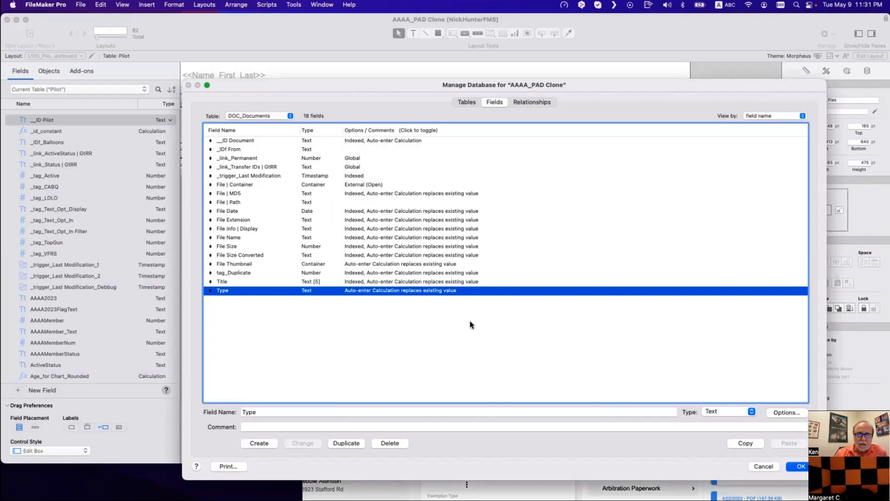
key("Return")
Step: Place a copy of the portal row's vertical blue label beside the portal and rotate it to horizontal
left_click(383, 156)
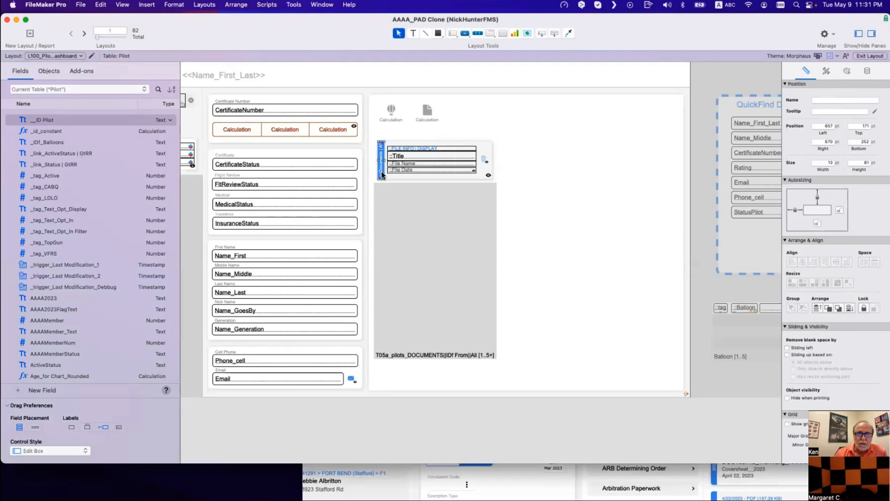
left_click_drag(383, 168, 521, 191)
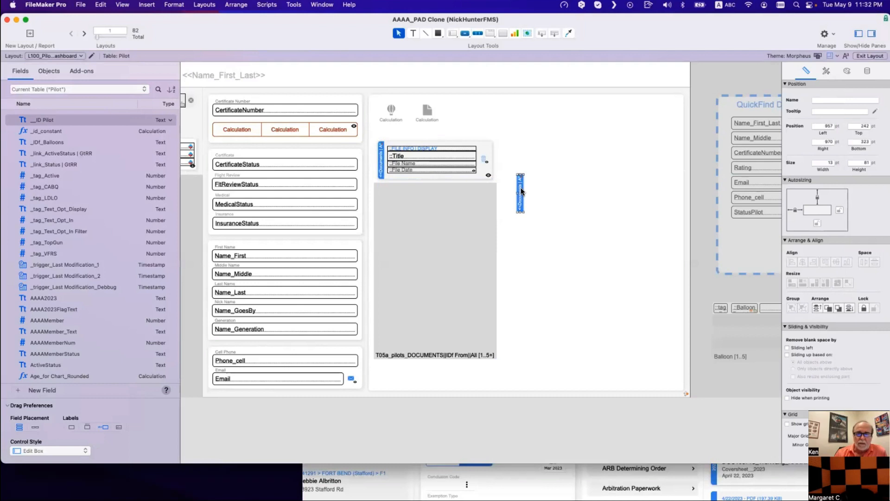
key("alt+super+r")
key("alt+super+r")
key("alt+super+r")
key("alt+super+r")
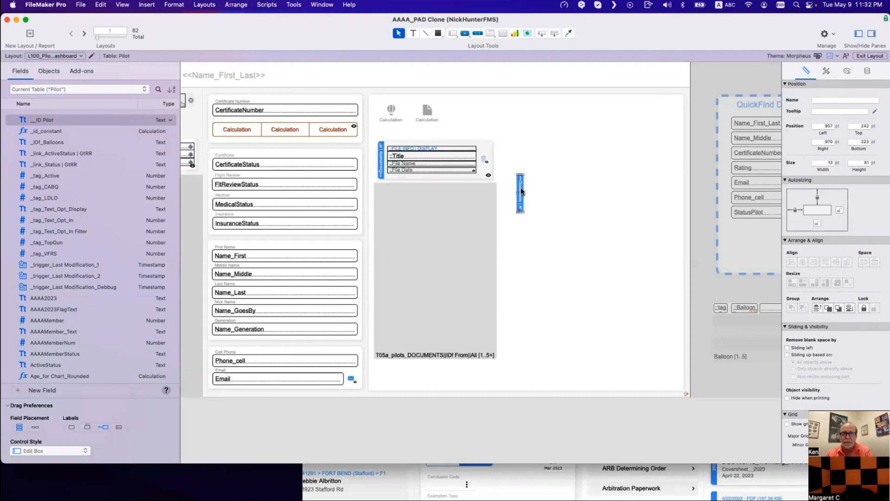
key("alt+super+r")
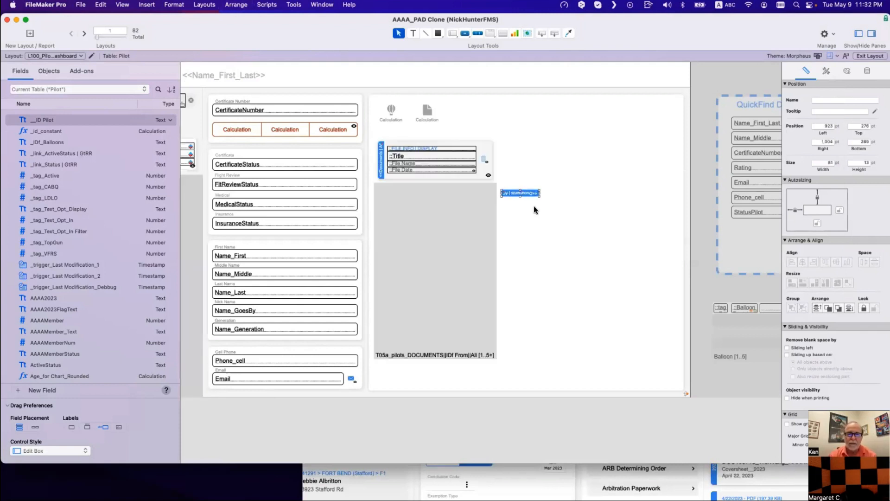
Step: Delete the rotated label copy beside the documents portal
left_click(530, 197)
left_click(529, 194)
key("Delete")
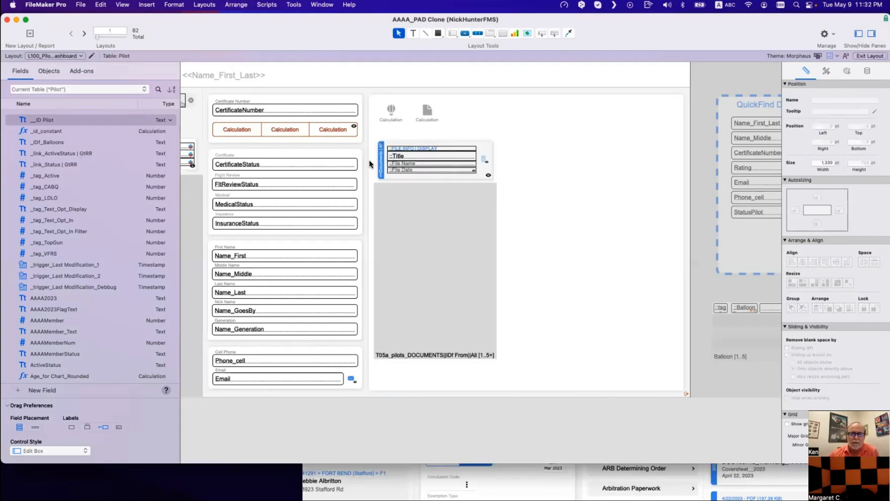
Step: Try to rotate the CertificateStatus field, and undo the change
left_click(380, 154)
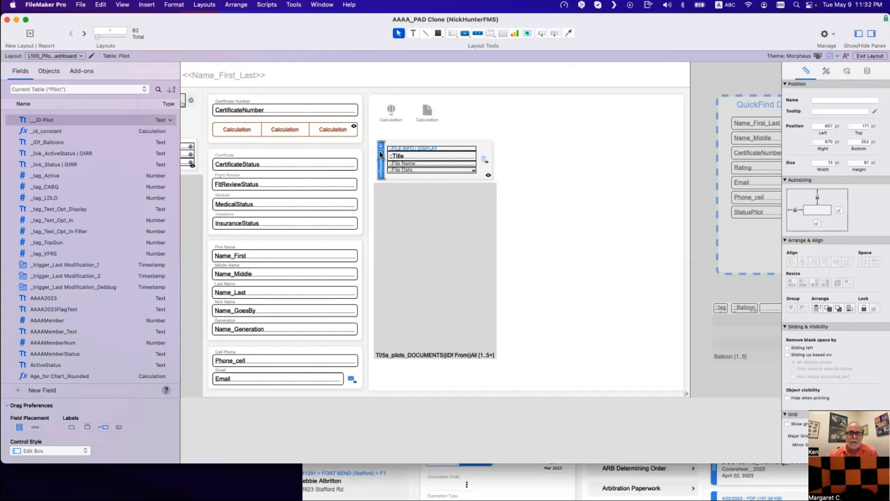
left_click(320, 163)
key("super+alt+r")
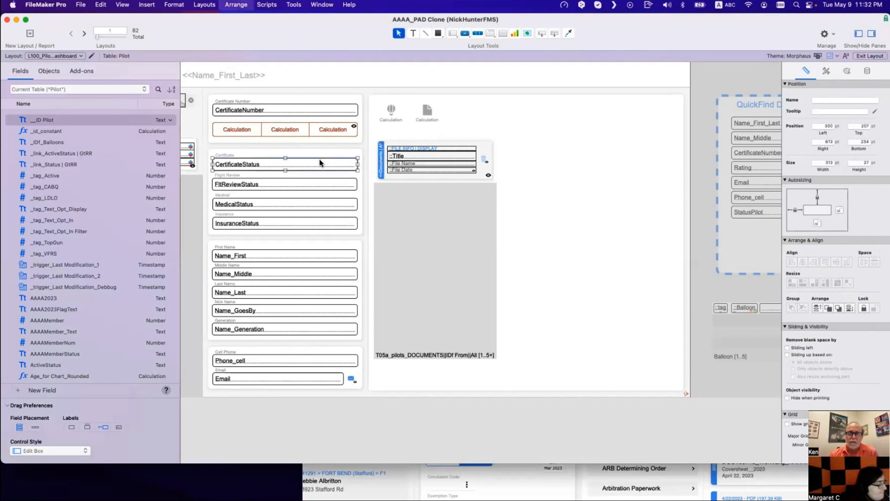
key("super+z")
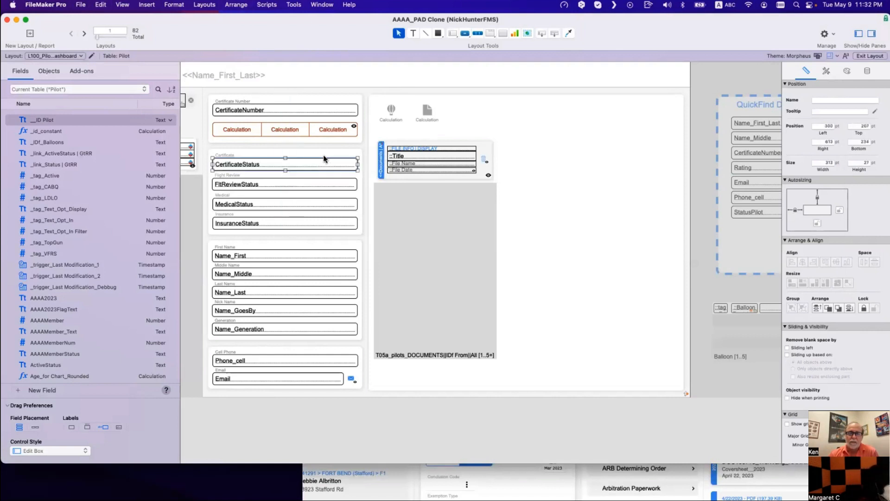
left_click(598, 169)
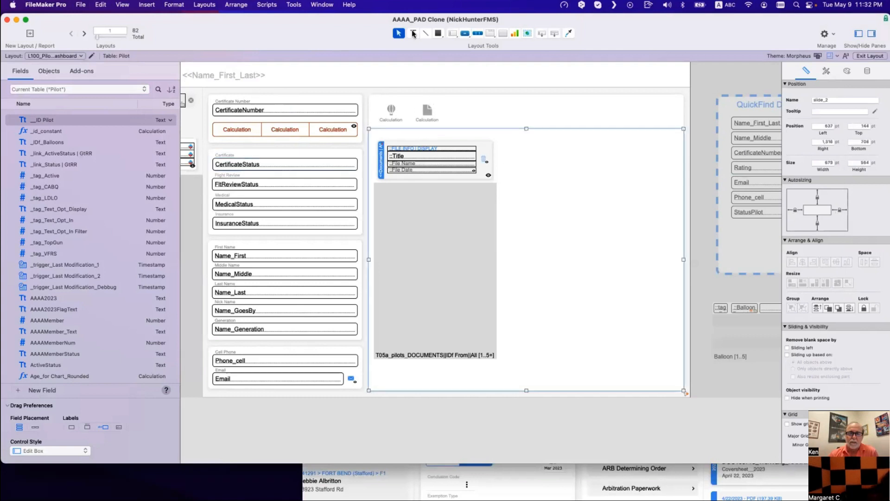
left_click(441, 34)
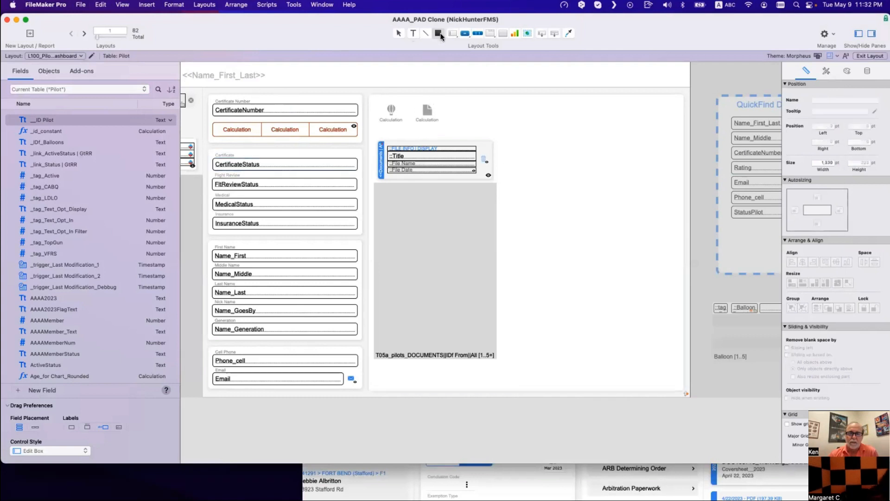
left_click(414, 34)
left_click(399, 34)
left_click(268, 131)
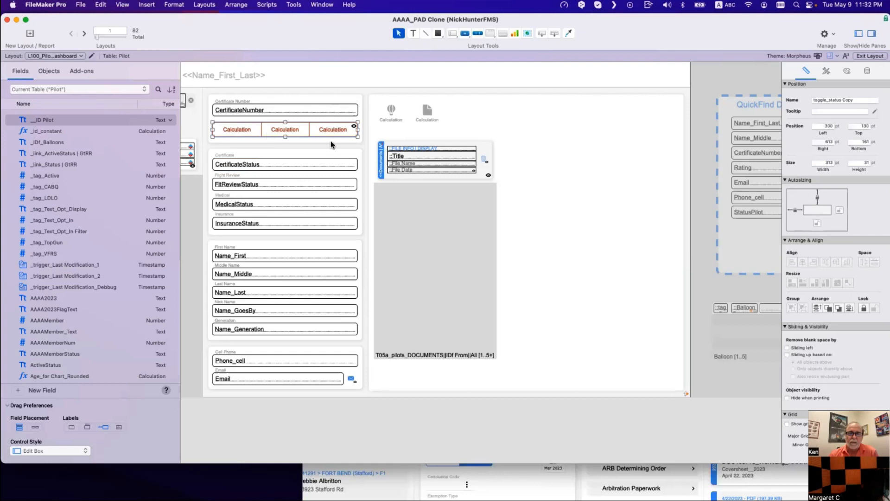
Step: Draw a test button about 96 by 38 pt above the empty area beside the documents portal and label it "dfdfdff"
left_click(466, 35)
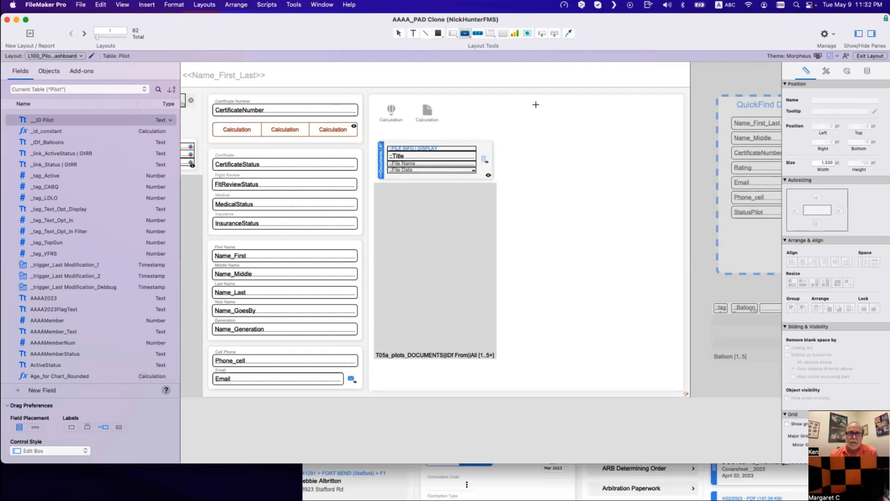
left_click_drag(535, 105, 579, 123)
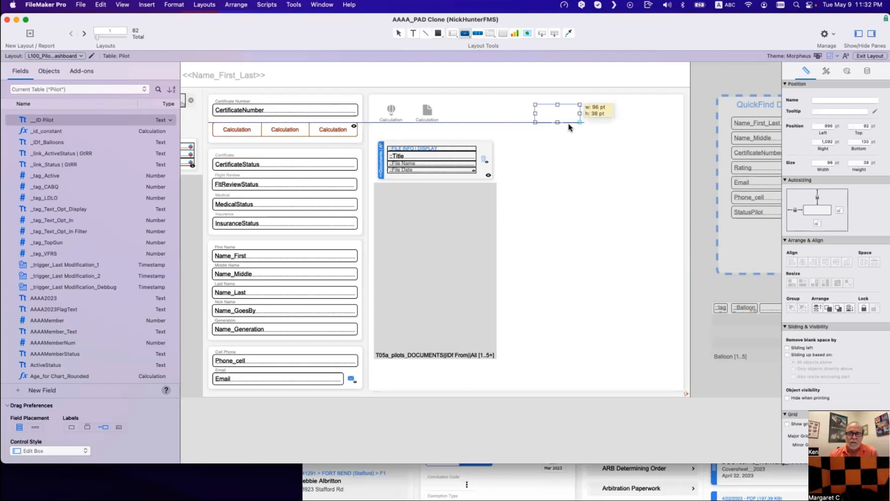
left_click_drag(568, 123, 569, 123)
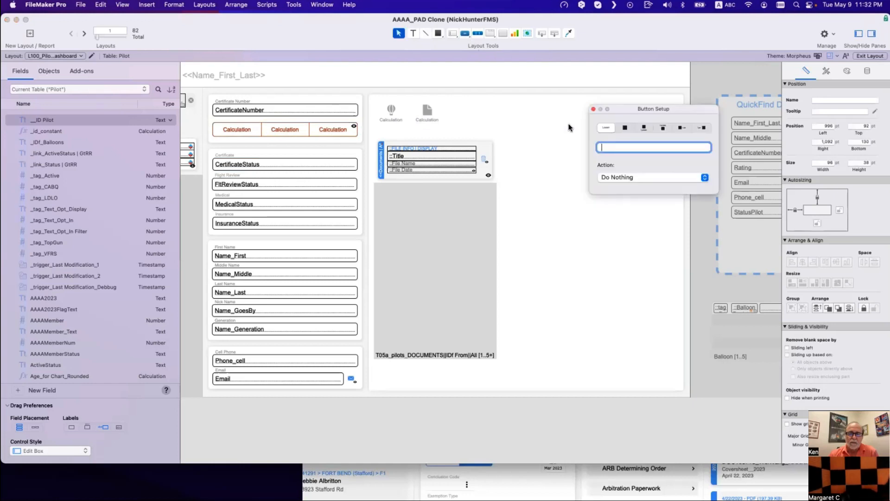
type("dfdfdff")
left_click(564, 137)
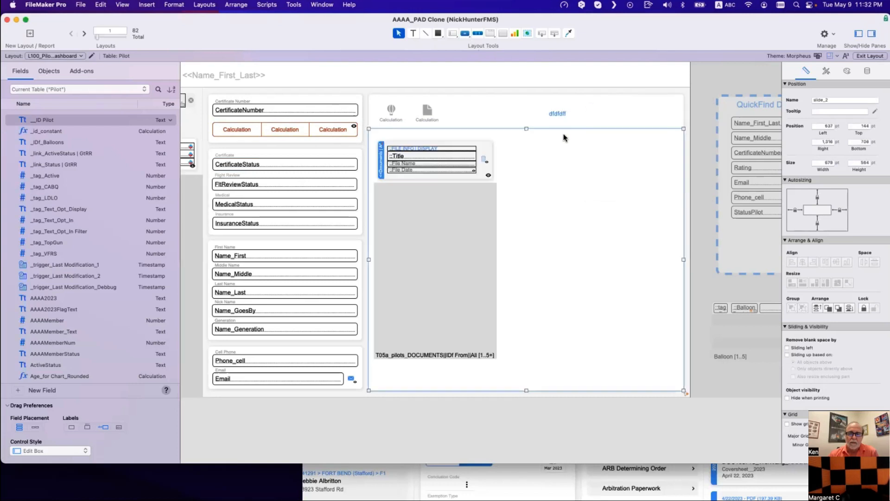
Step: Rotate the test button to vertical, and delete it
left_click(564, 114)
key("alt+super+r")
key("alt+super+r")
key("alt+super+r")
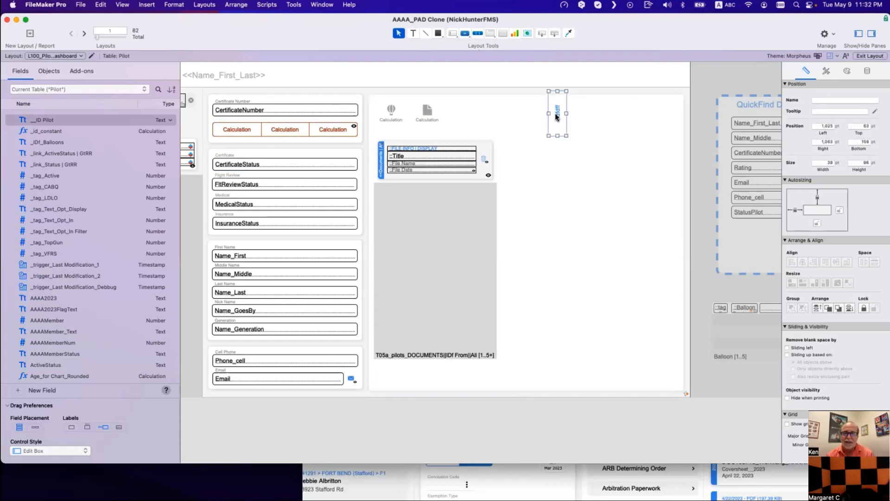
key("Delete")
Step: Draw a test tab control about 169 by 130 pt beside the documents portal with two tabs named "ww" and "www"
left_click(455, 213)
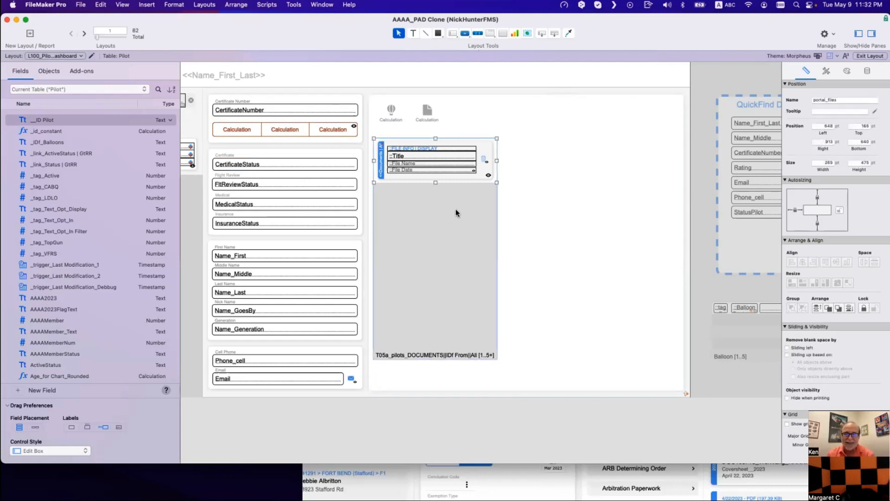
left_click(490, 33)
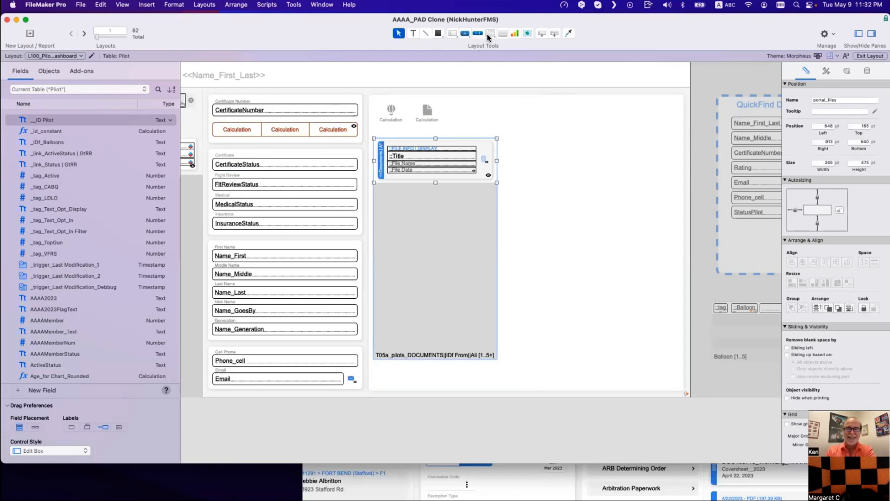
left_click_drag(570, 201, 649, 262)
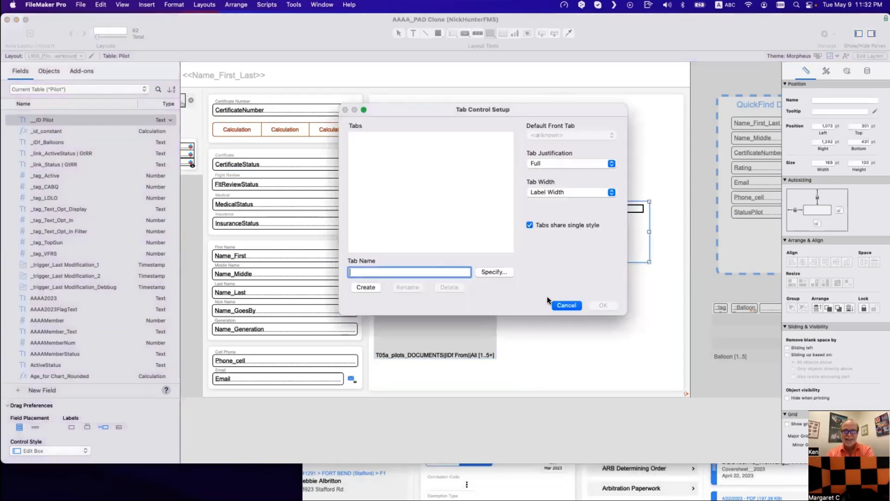
type("ww")
left_click(371, 288)
type("www")
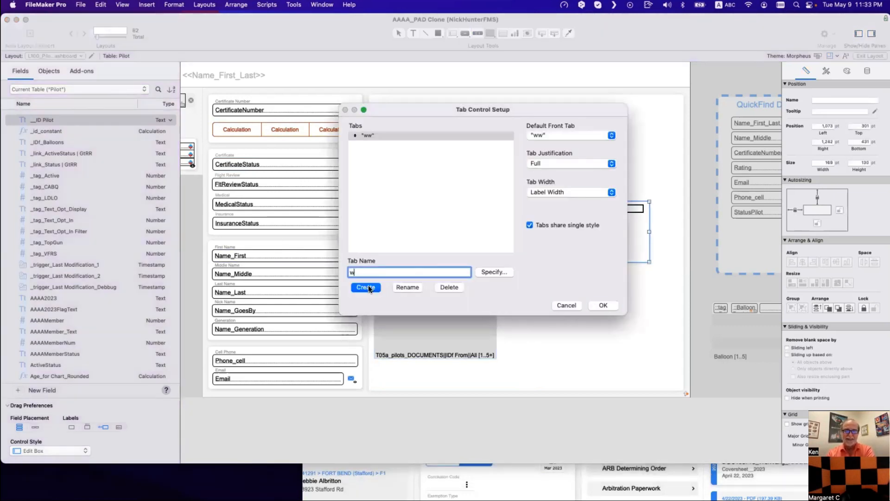
left_click(369, 287)
left_click(604, 305)
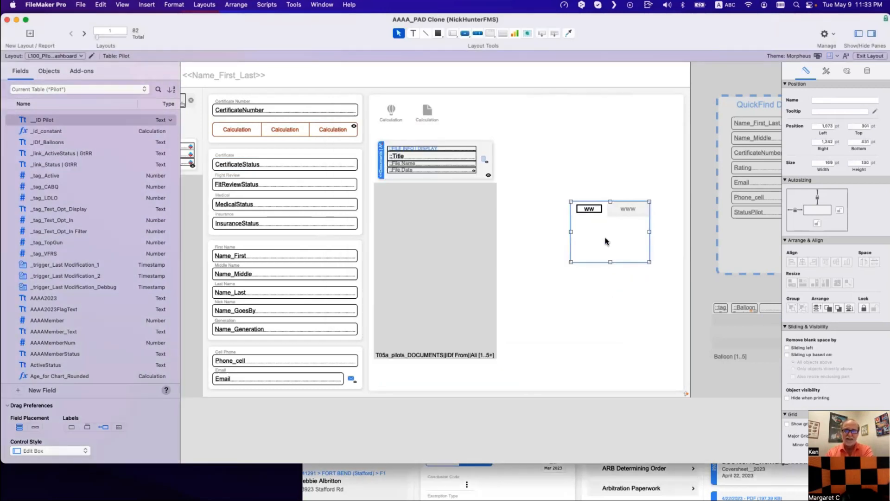
Step: Delete the test tab control beside the documents portal
left_click(606, 286)
left_click(604, 239)
key("Delete")
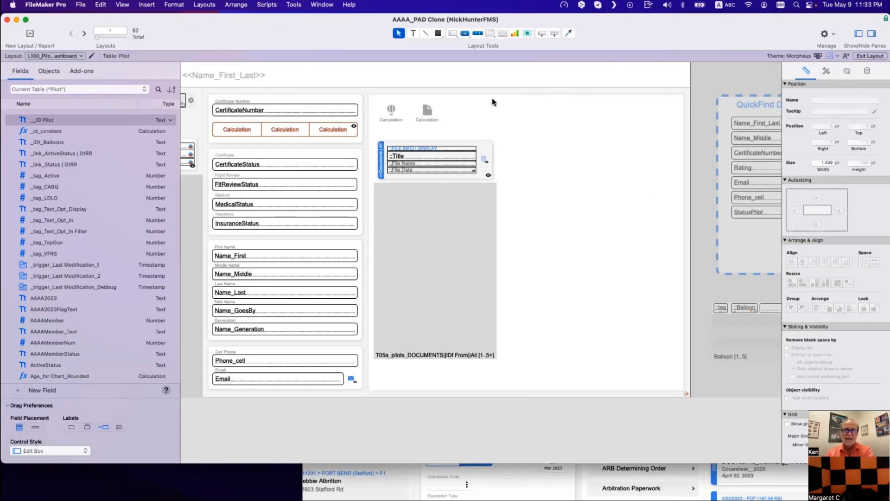
Step: Draw a test popover button about 167 by 37 pt beside the documents portal and label it "ddfdfdfdf"
left_click_drag(466, 33, 483, 59)
left_click_drag(542, 132, 620, 148)
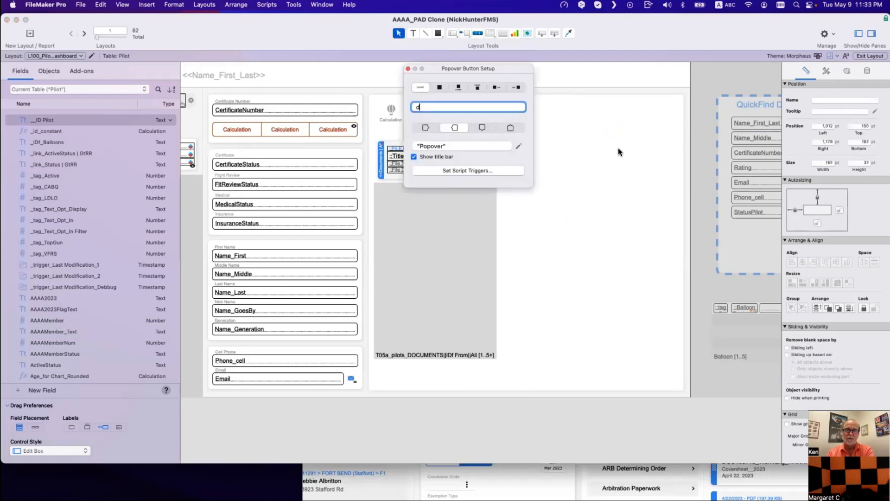
type("ddfdfdfdf")
left_click(589, 142)
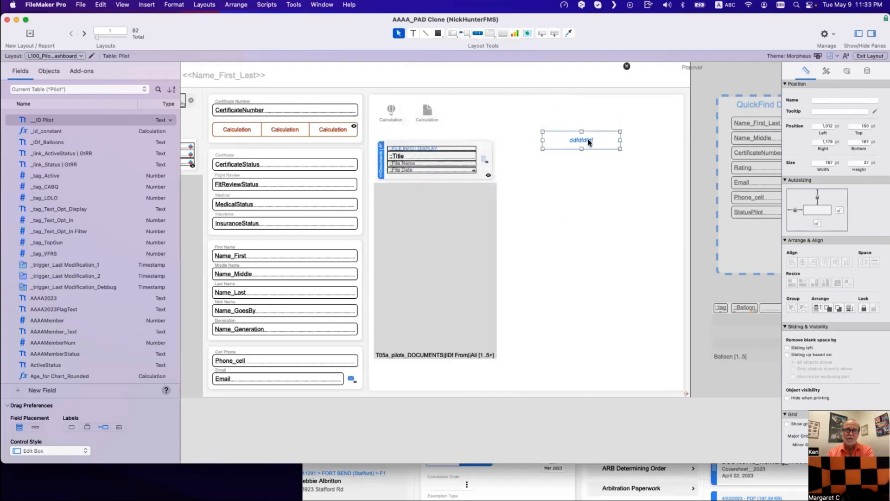
Step: Move the test popover button down, rotate it to vertical, and delete it
left_click_drag(588, 142, 588, 172)
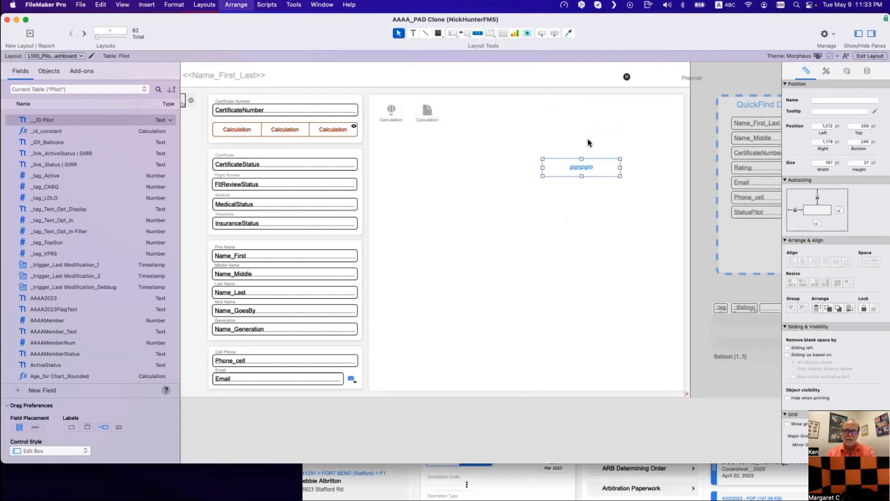
key("super+alt+r")
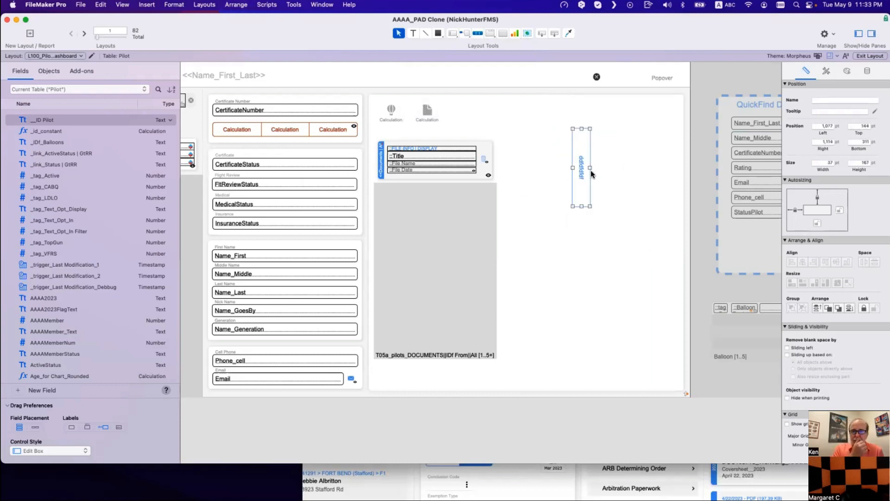
double_click(580, 167)
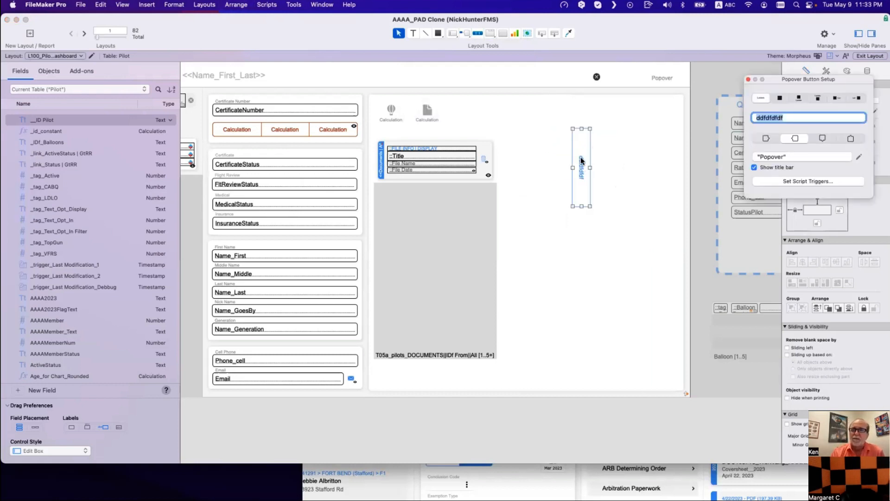
left_click(580, 167)
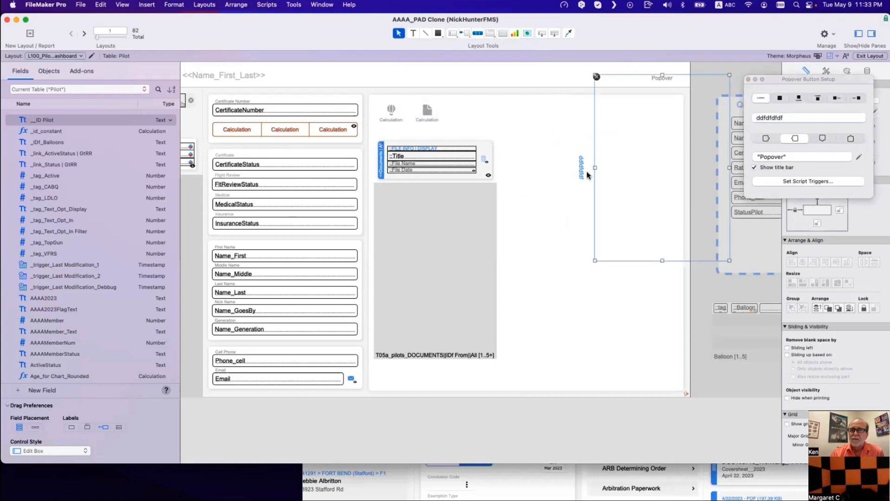
key("Delete")
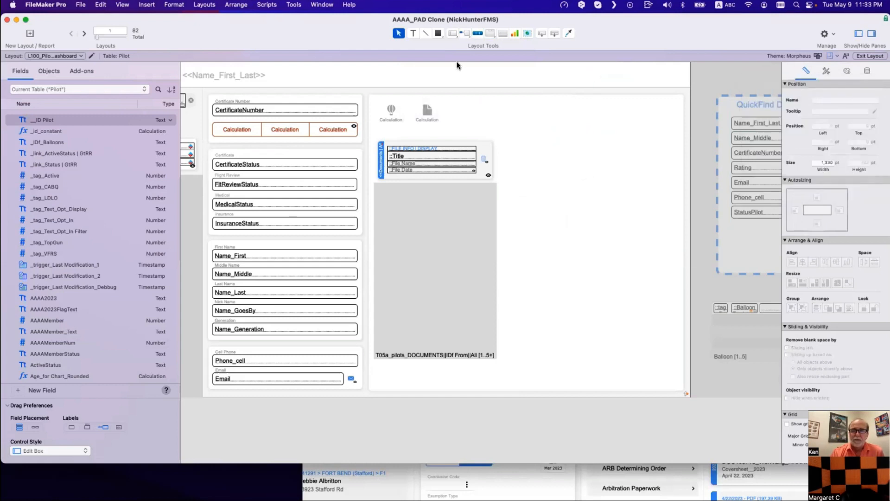
Step: Place a test web viewer about 214 by 154 pt beside the portal using the Google Maps (US) site, and delete it
left_click(465, 33)
left_click(470, 47)
left_click(515, 34)
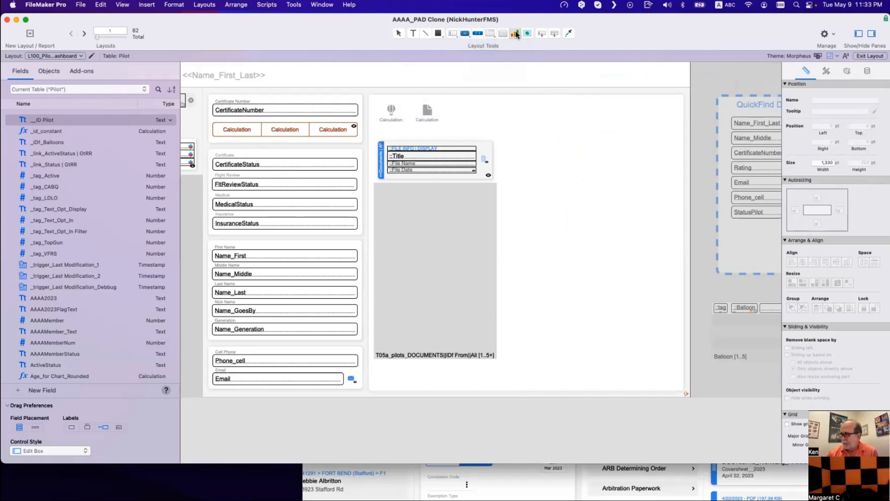
left_click(528, 35)
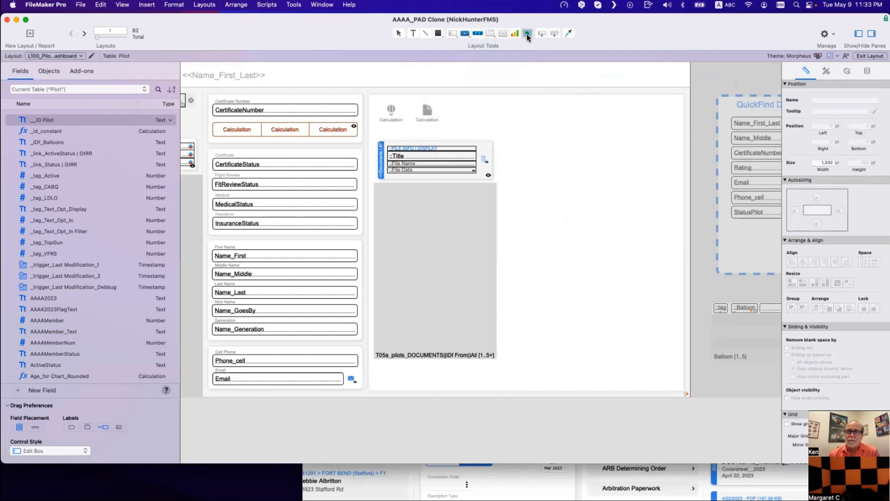
left_click_drag(537, 183, 626, 229)
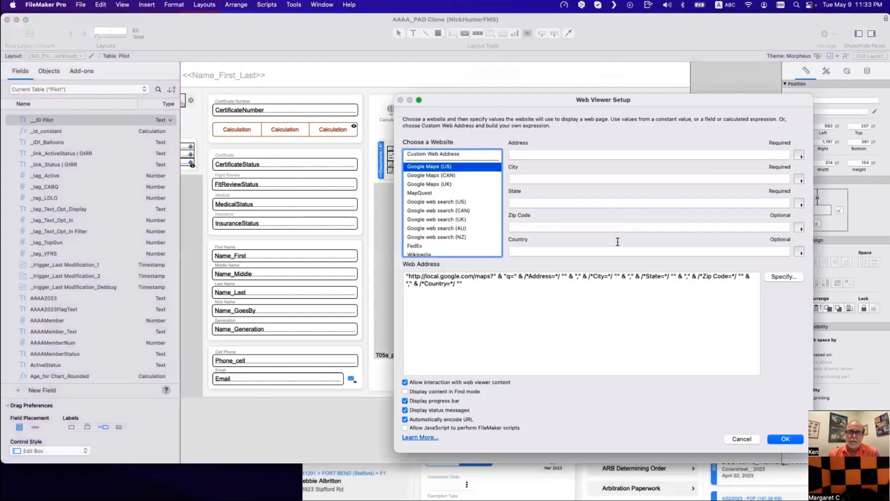
left_click(790, 437)
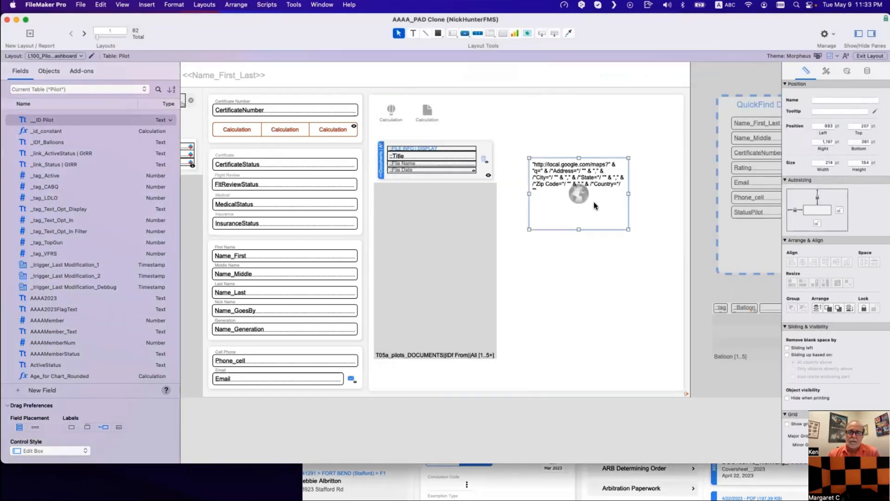
key("Delete")
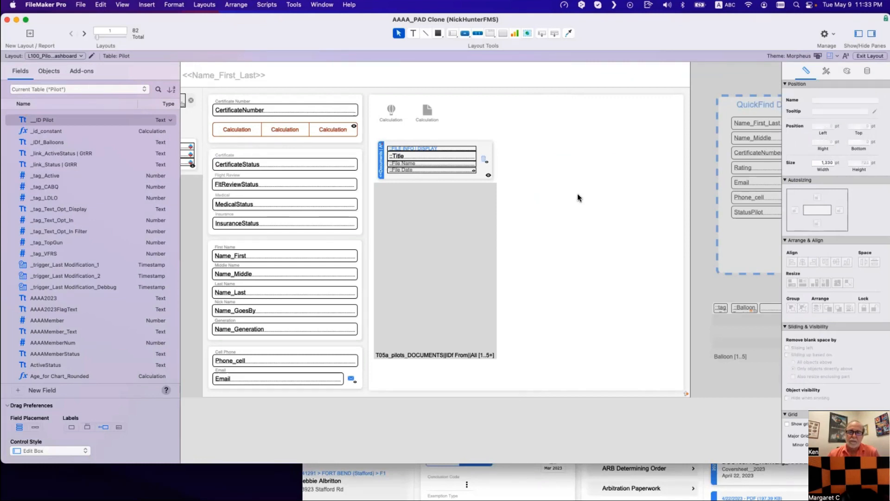
Step: Replace the merge field in the portal row's vertical blue label with the Type field from T05a_pilots_DOCUMENTS||IDf From||All
left_click(380, 153)
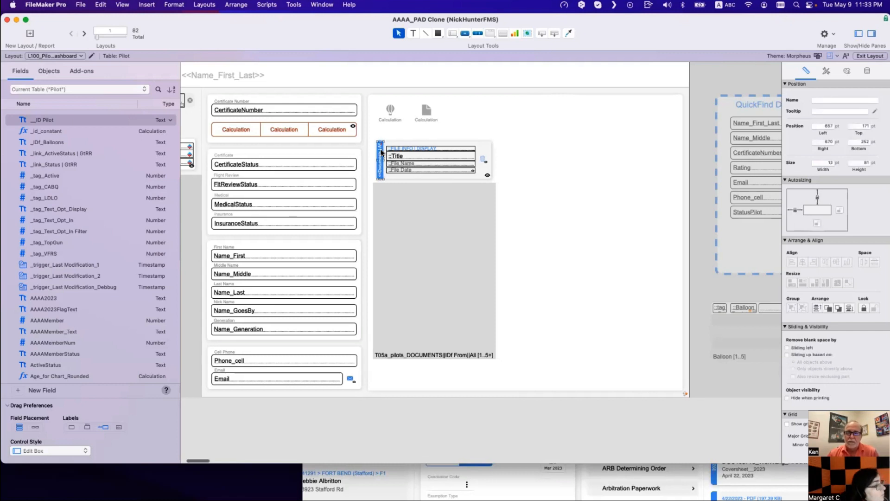
double_click(381, 152)
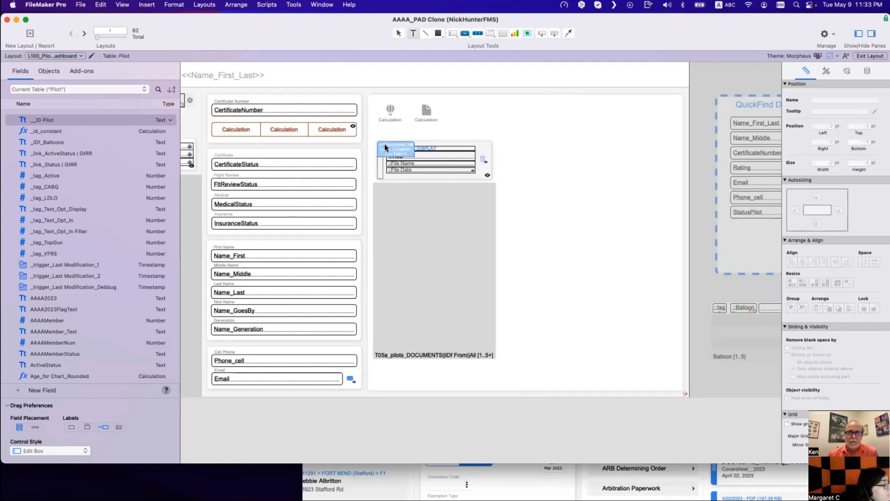
key("alt+super+m")
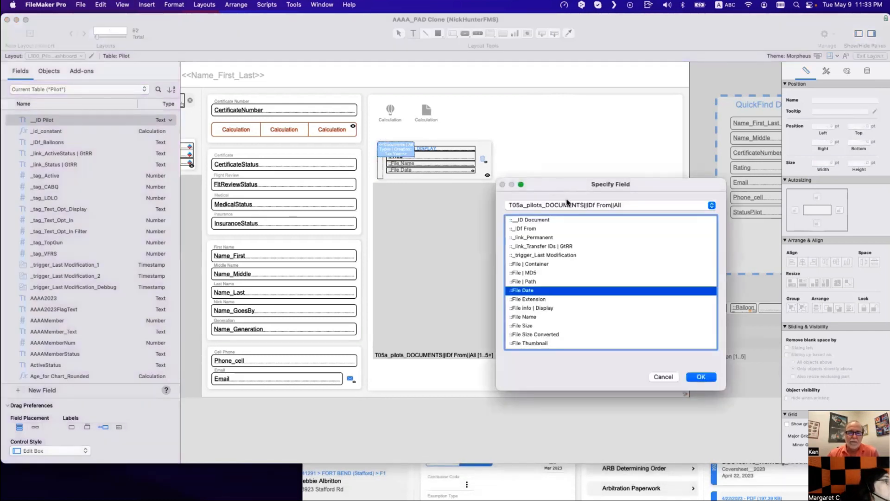
scroll(538, 344, "down", 2)
double_click(532, 344)
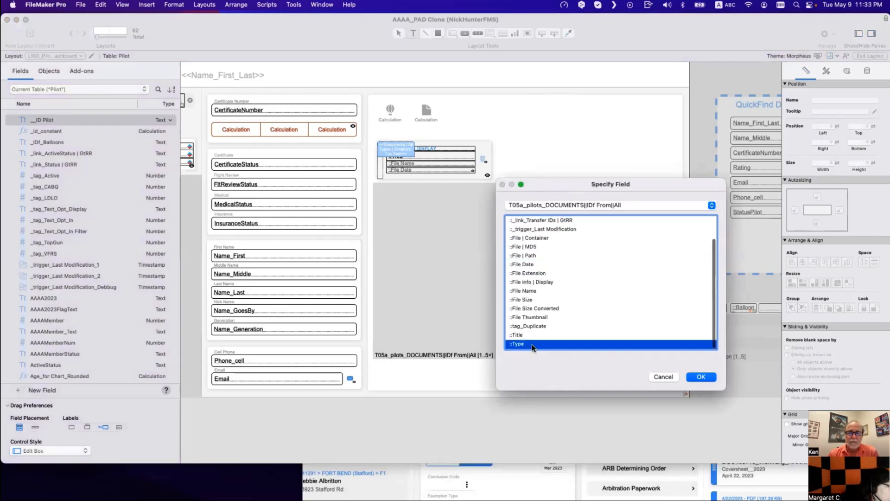
key("Escape")
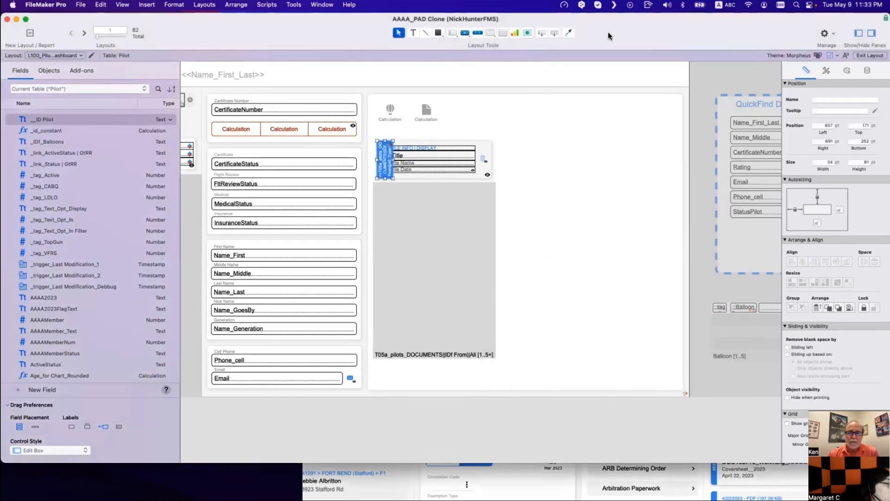
Step: Set the vertical type label's width to 13 pt
left_click_drag(608, 31, 472, 37)
left_click(685, 171)
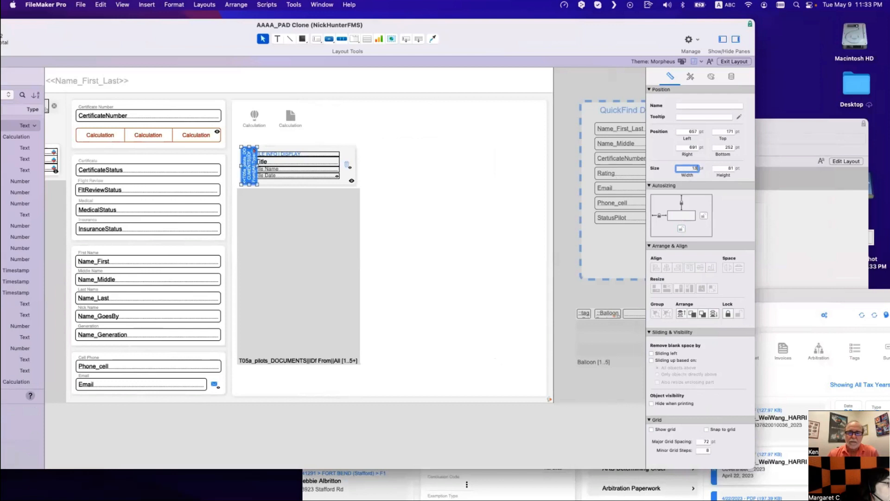
key("Return")
left_click(458, 175)
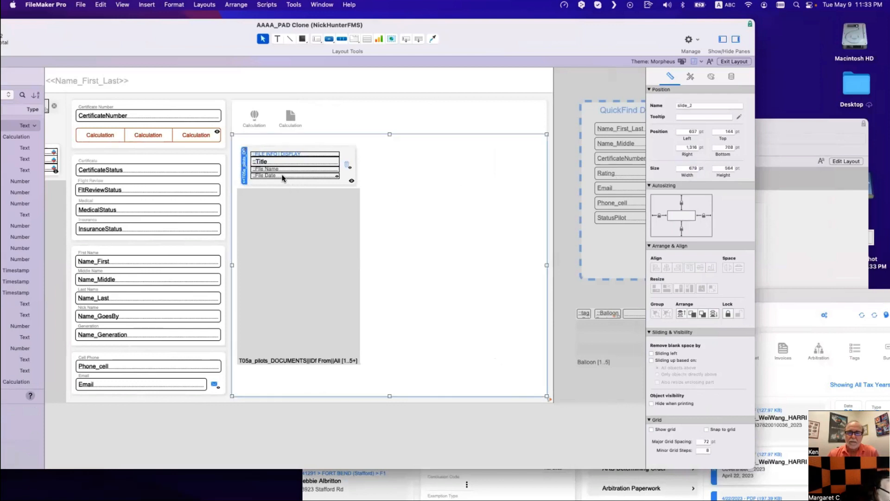
Step: Delete the conditional formatting from the portal row's vertical type label
right_click(245, 171)
left_click(271, 261)
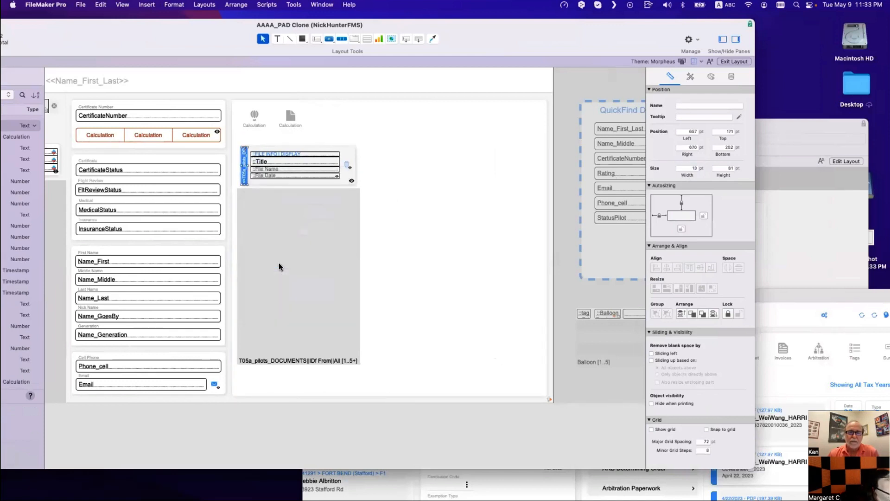
left_click(745, 290)
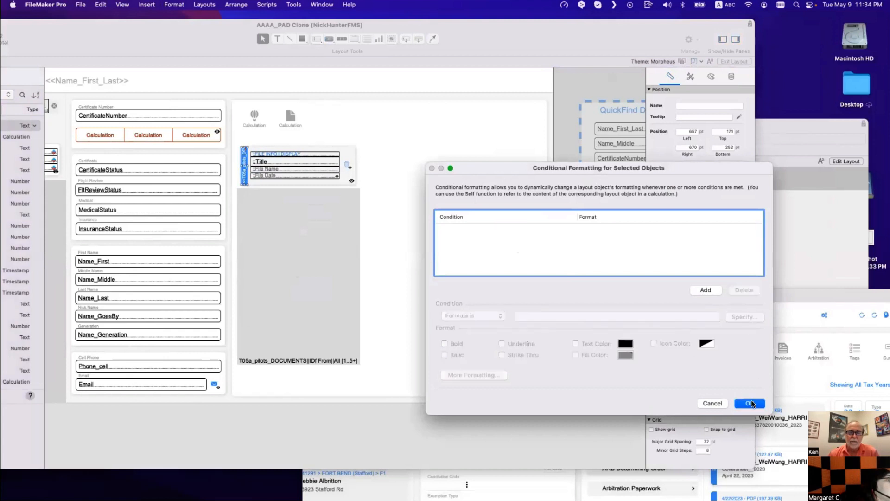
left_click(750, 403)
left_click(349, 215)
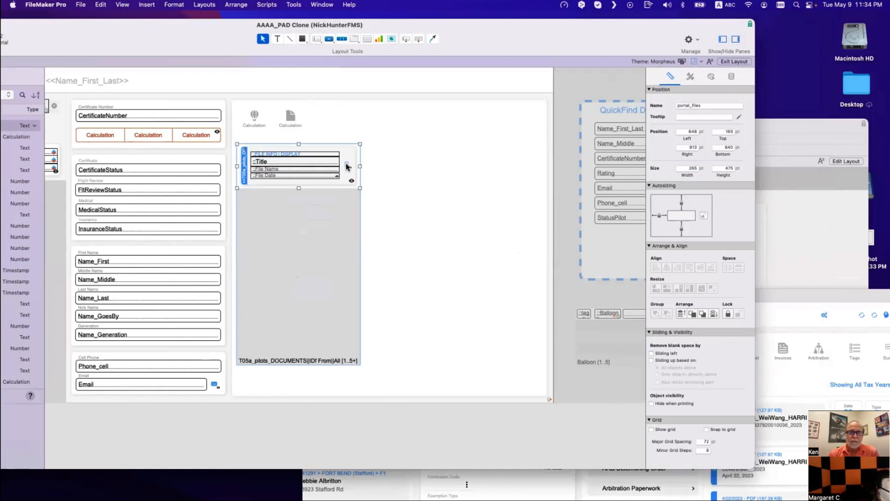
Step: Show the pilot's Documents section in Browse mode and bring up the layout manager alongside the dashboard
key("super+b")
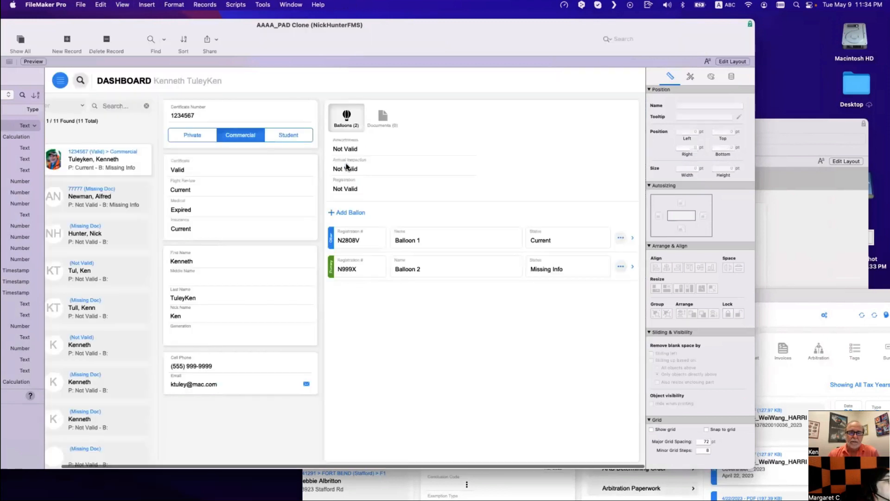
left_click(385, 114)
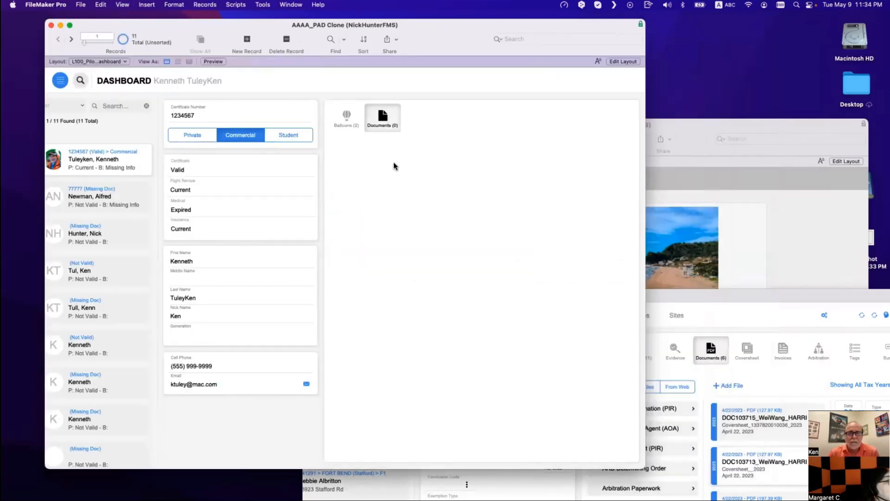
key("super+shift+l")
scroll(411, 282, "down", 20)
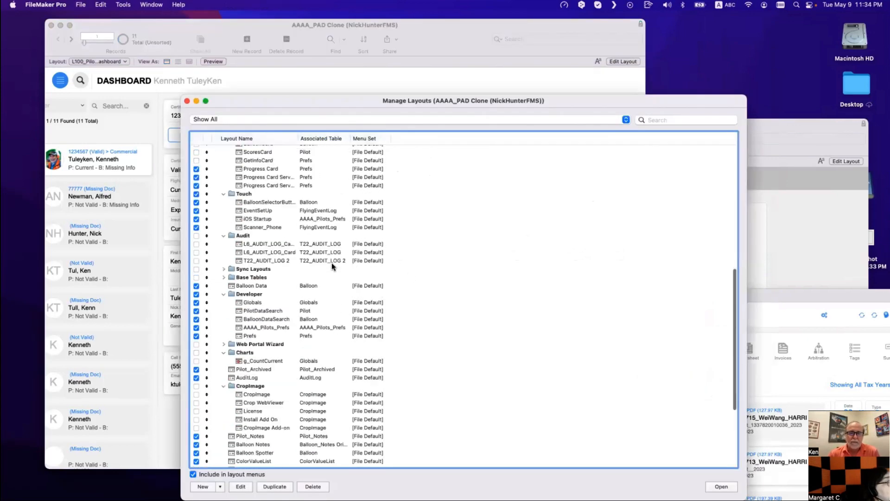
left_click_drag(275, 99, 544, 135)
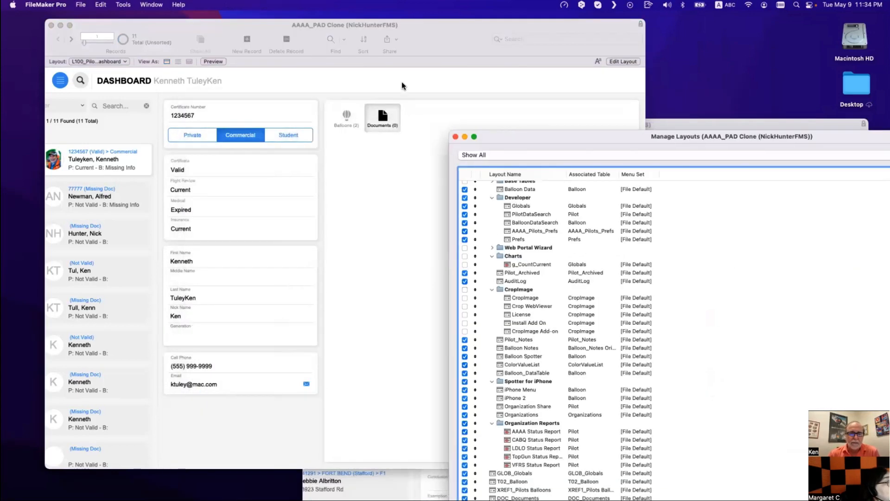
left_click(401, 81)
Step: Add Pilot::__ID Pilot as a watch expression in the Data Viewer, copy the resulting pilot ID, and close the viewer
left_click(262, 4)
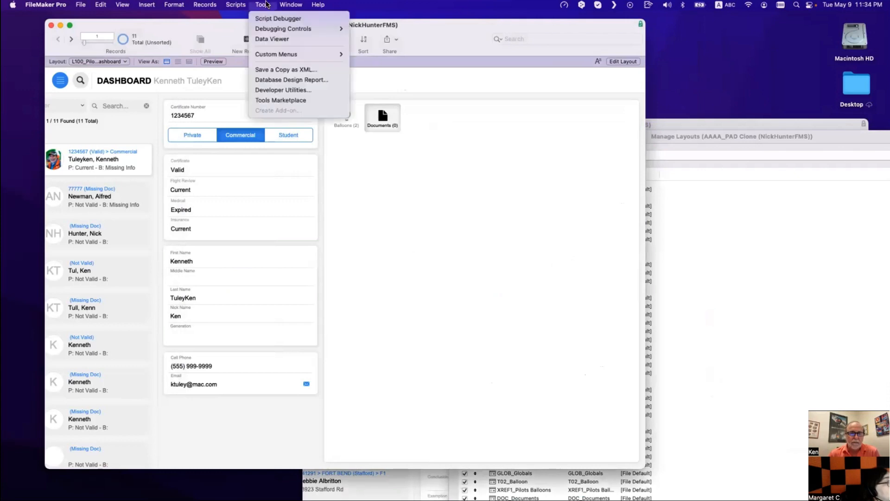
left_click(267, 38)
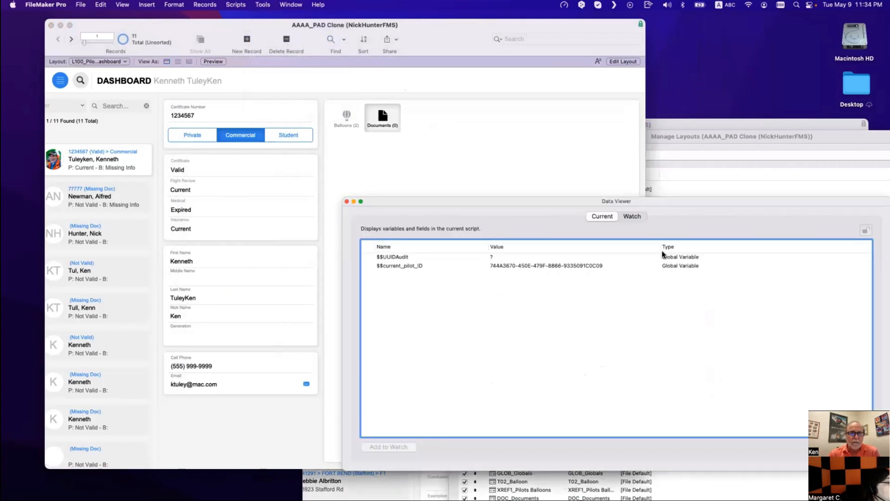
left_click(632, 216)
double_click(587, 277)
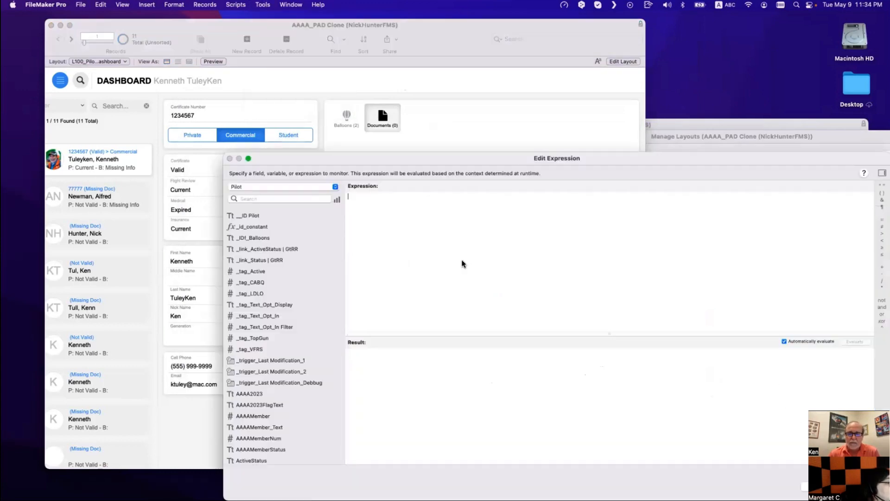
double_click(267, 217)
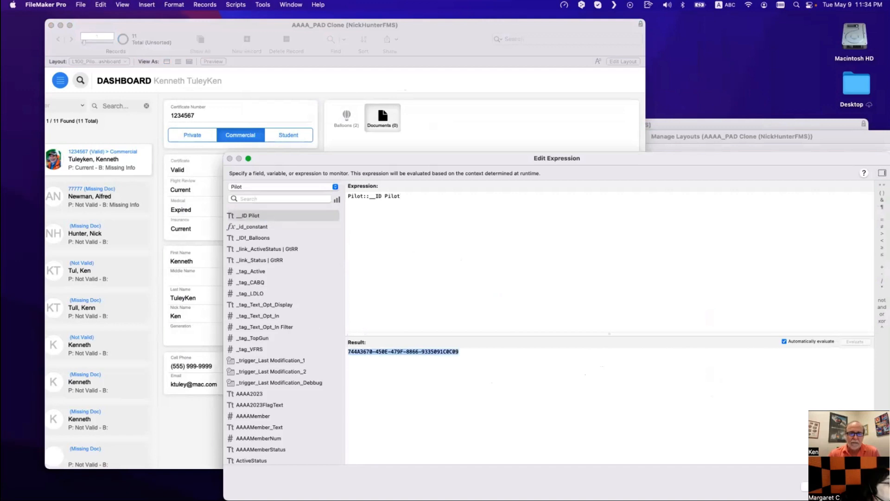
key("Return")
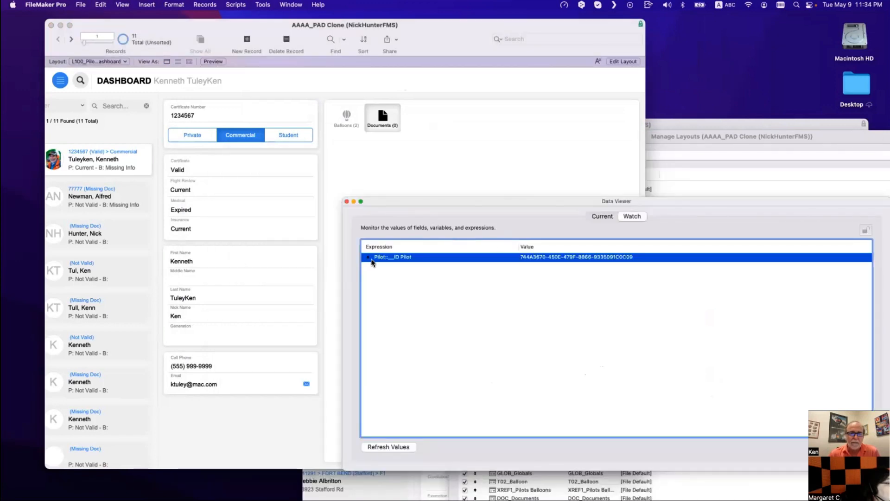
left_click_drag(479, 211, 415, 261)
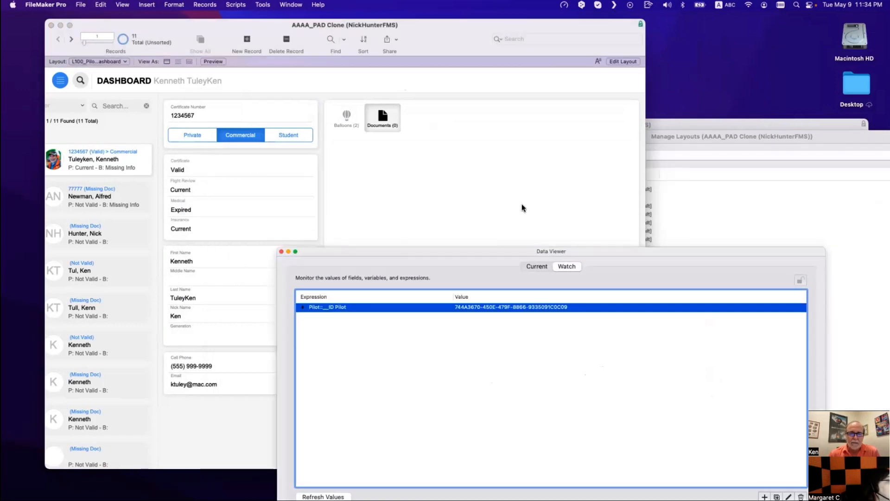
left_click_drag(664, 257, 626, 307)
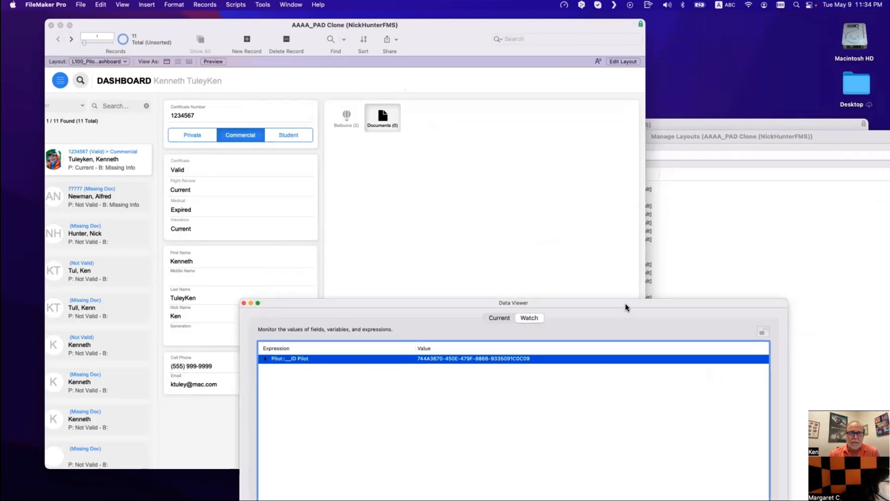
left_click(244, 303)
Step: Open the DOC_Documents layout in its own window from the list of layouts
double_click(541, 137)
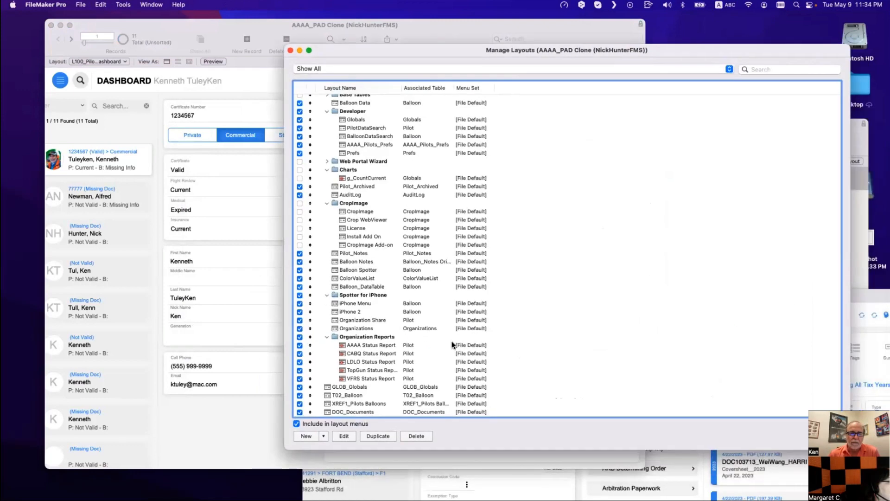
scroll(452, 345, "down", 1)
double_click(510, 408)
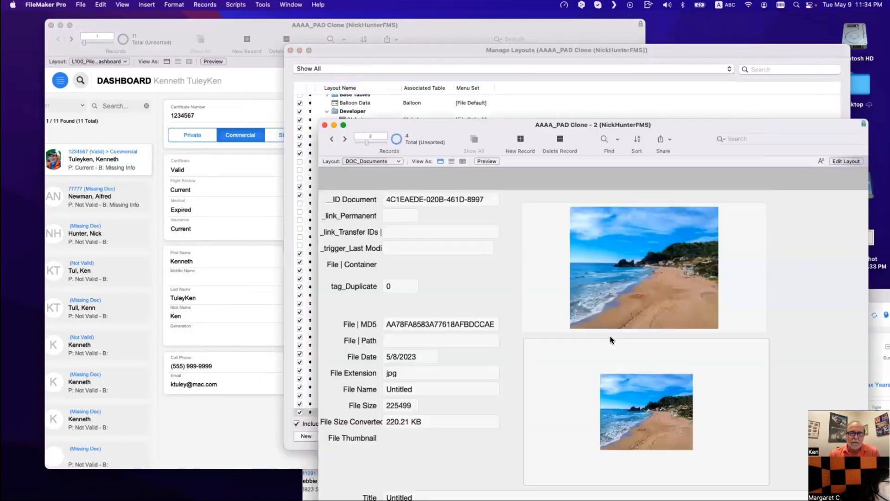
Step: Add a labelled _IDf From field below File Thumbnail on the DOC_Documents layout and widen it to about 251 pt
key("super+l")
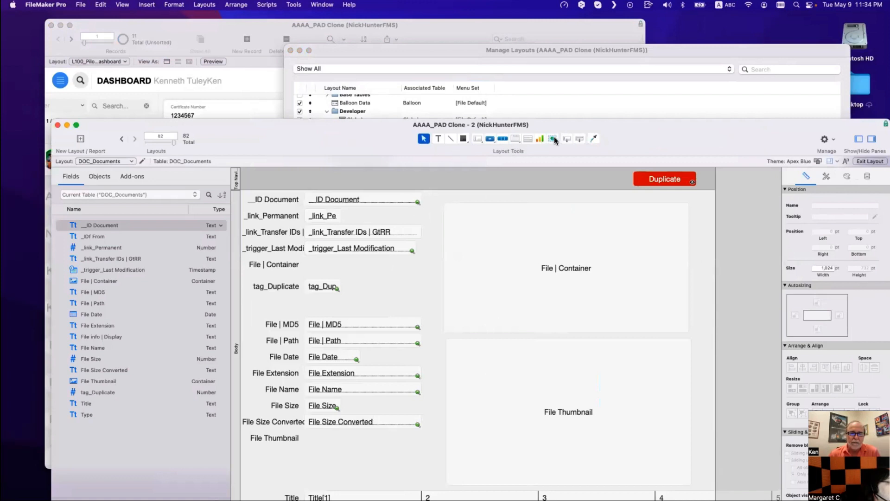
left_click_drag(567, 139, 306, 451)
left_click(532, 230)
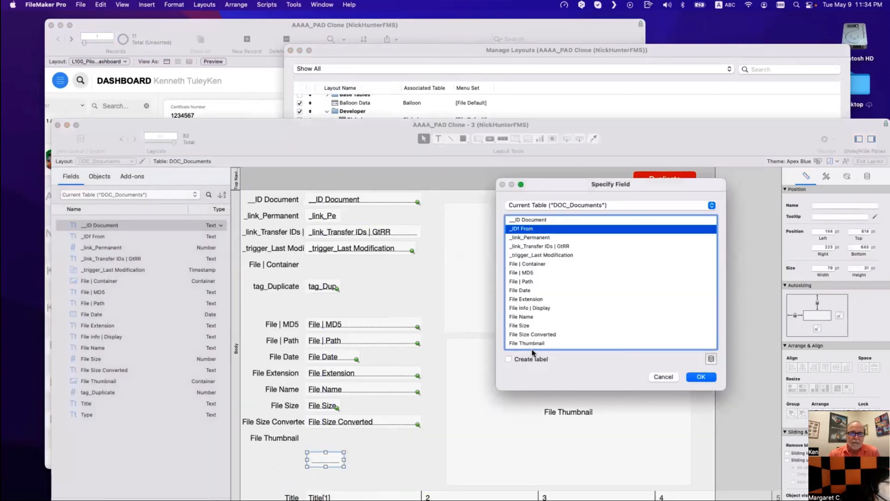
left_click(533, 359)
left_click(701, 376)
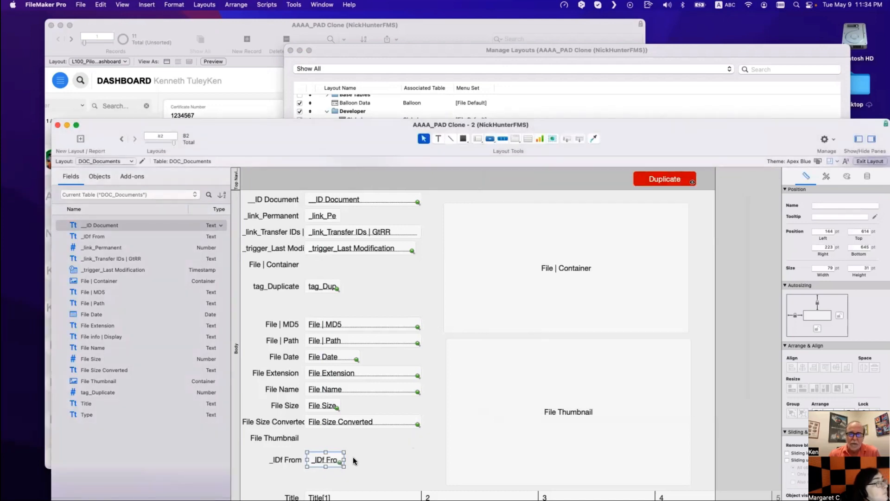
left_click_drag(343, 460, 422, 460)
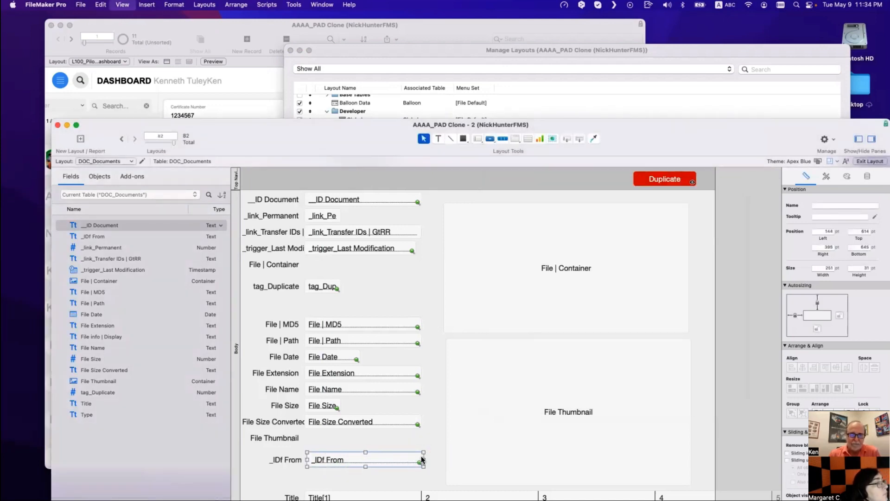
Step: Enter the copied pilot ID in the document record's _IDf From field, commit the record, and return to the dashboard
key("super+b")
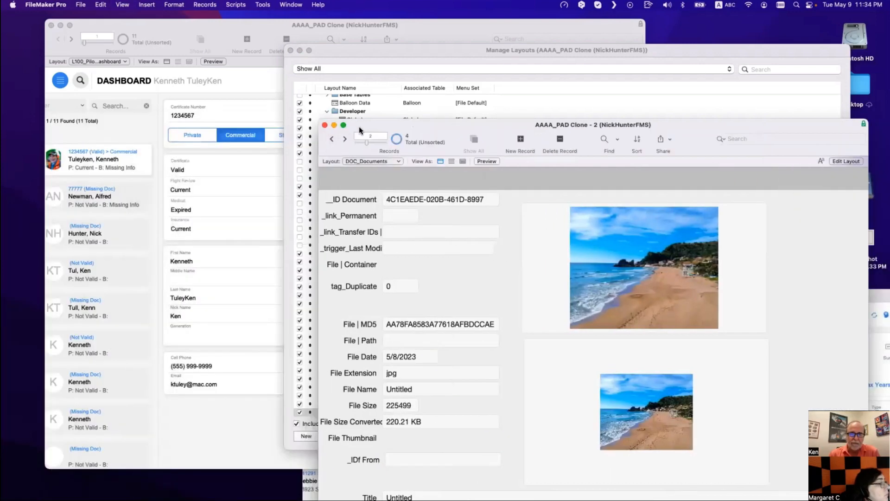
left_click_drag(359, 126, 425, 49)
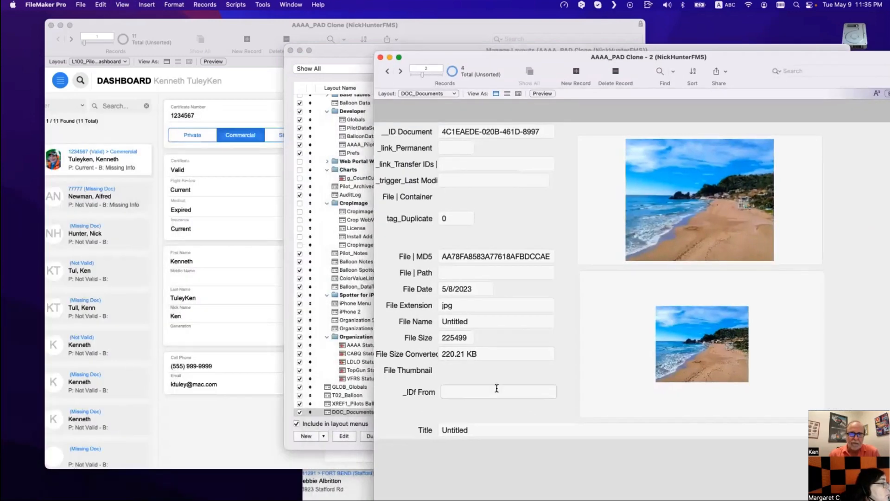
left_click(497, 390)
key("super+v")
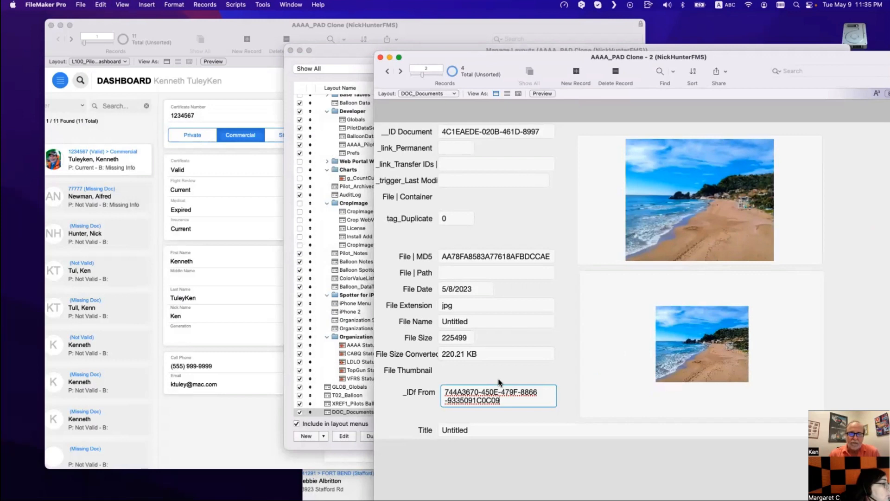
left_click(291, 50)
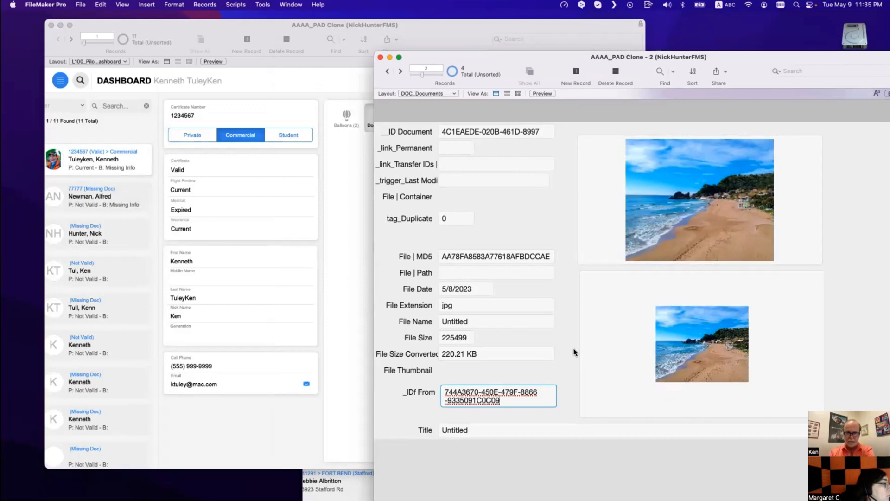
left_click(555, 369)
left_click(337, 242)
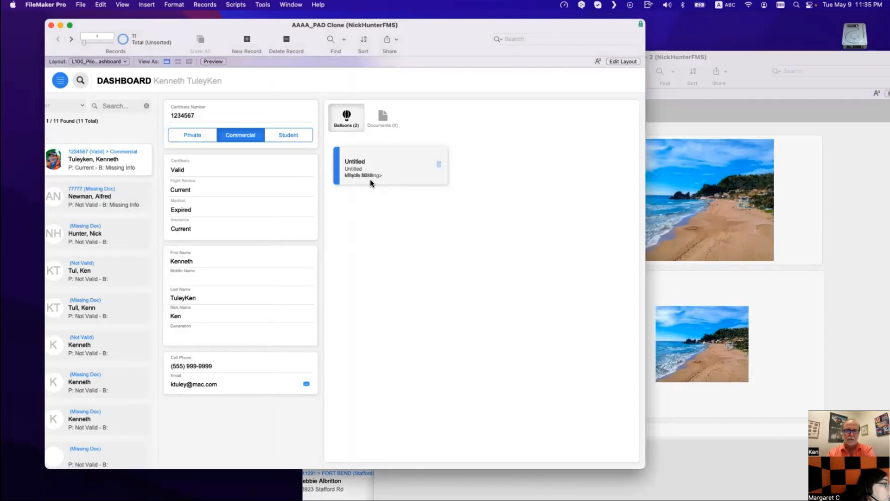
Step: Rebind the date field in the dashboard's document portal row to File Date from T05a_pilots_DOCUMENTS||IDf From||All
key("super+l")
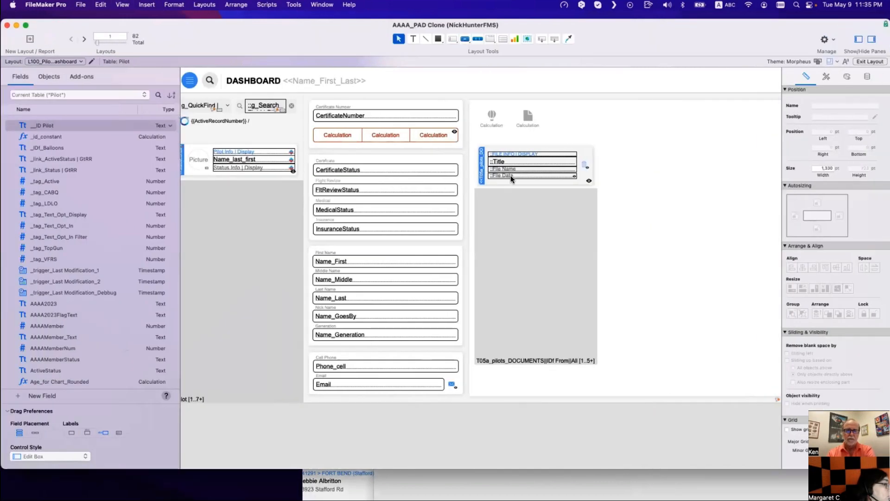
left_click(514, 176)
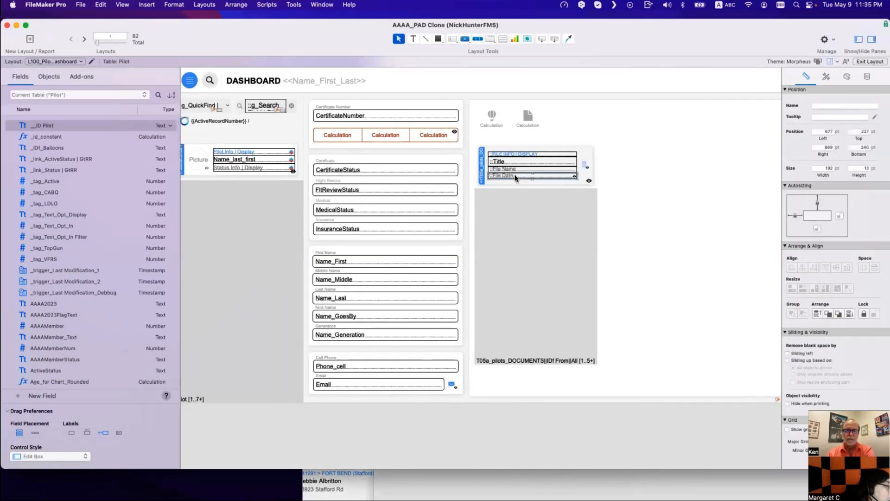
double_click(514, 176)
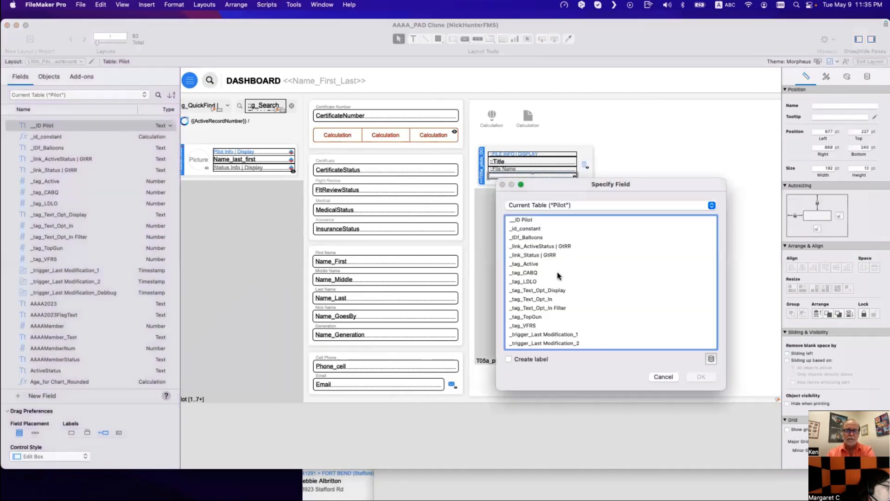
scroll(545, 309, "down", 5)
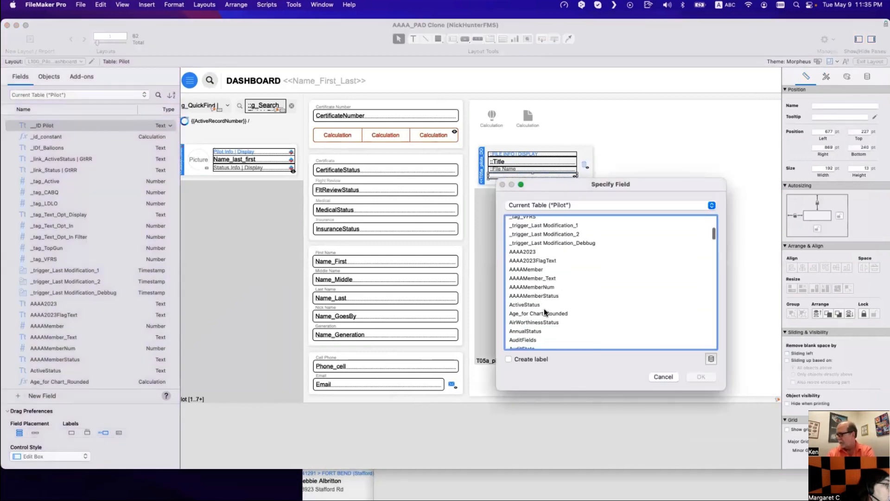
left_click(549, 206)
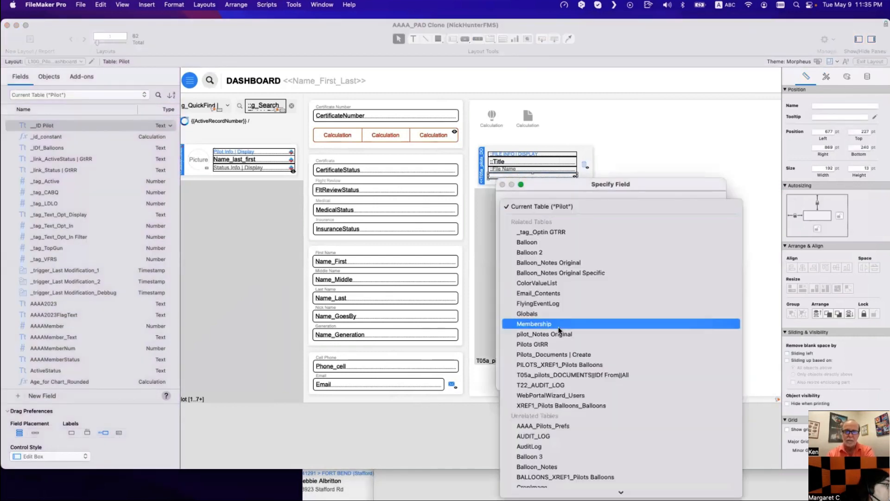
left_click(561, 376)
scroll(549, 296, "down", 2)
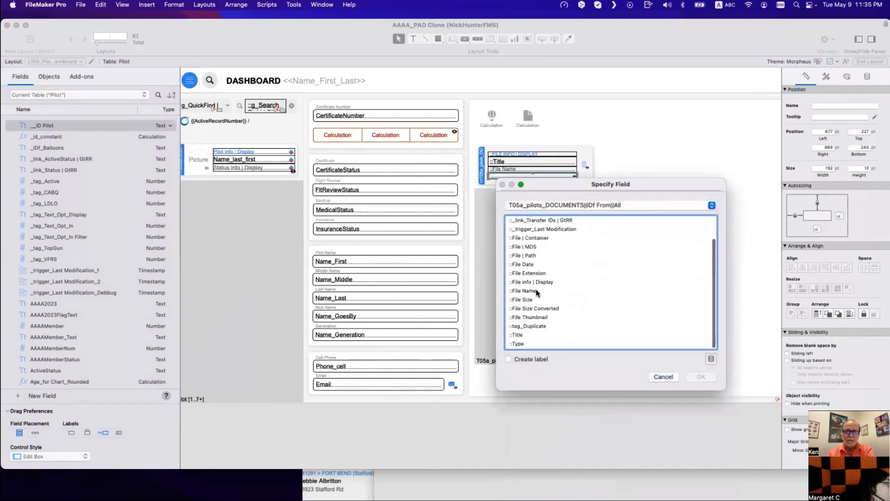
double_click(529, 264)
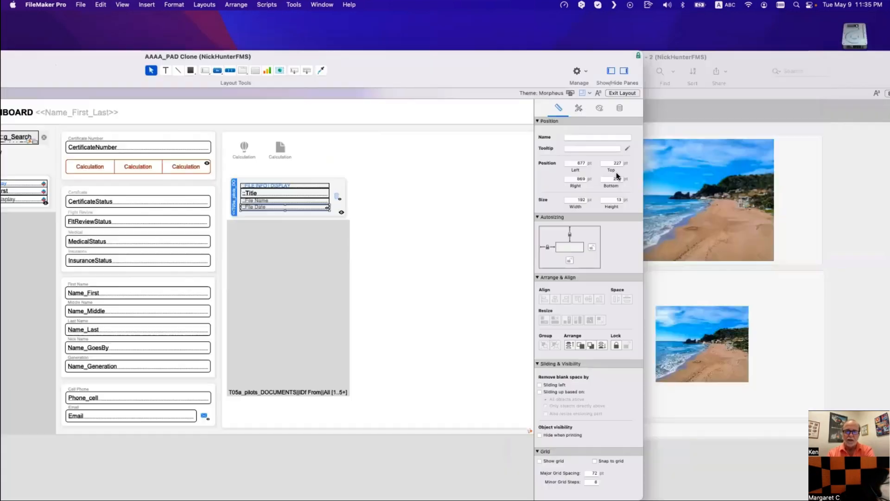
Step: Delete the hide condition from the portal row's File Date field and save the layout
left_click(613, 109)
left_click(575, 292)
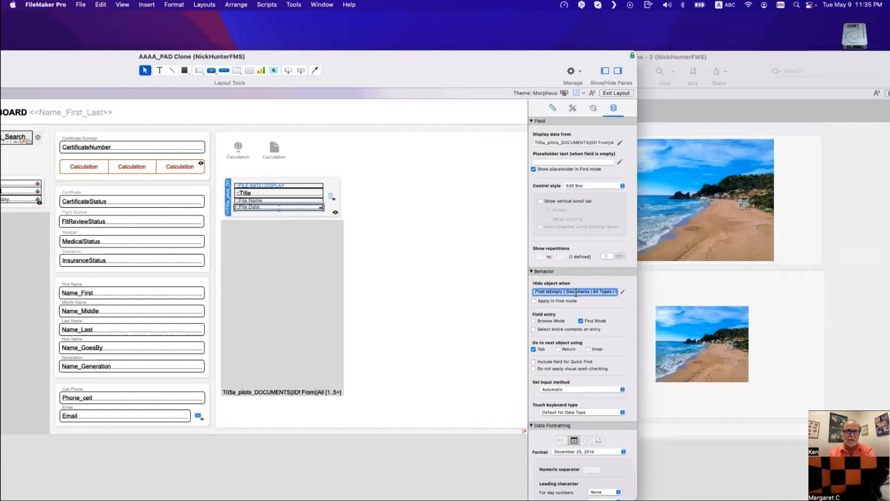
left_click(402, 264)
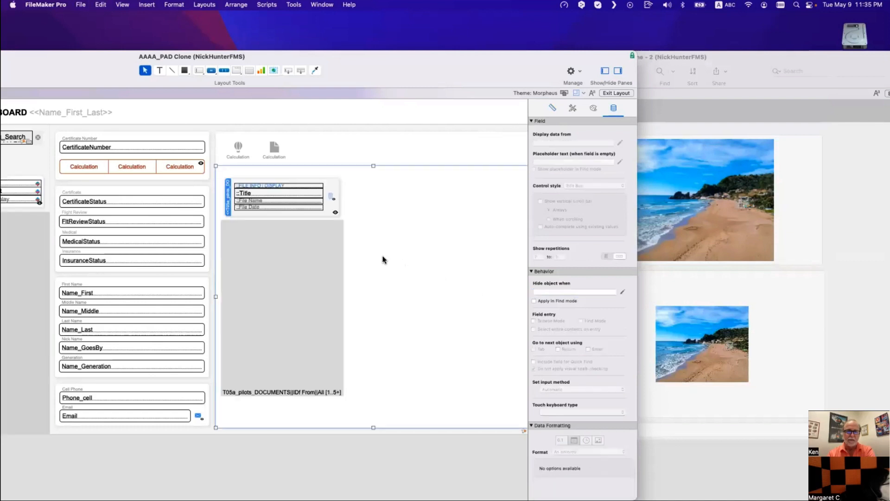
key("super+s")
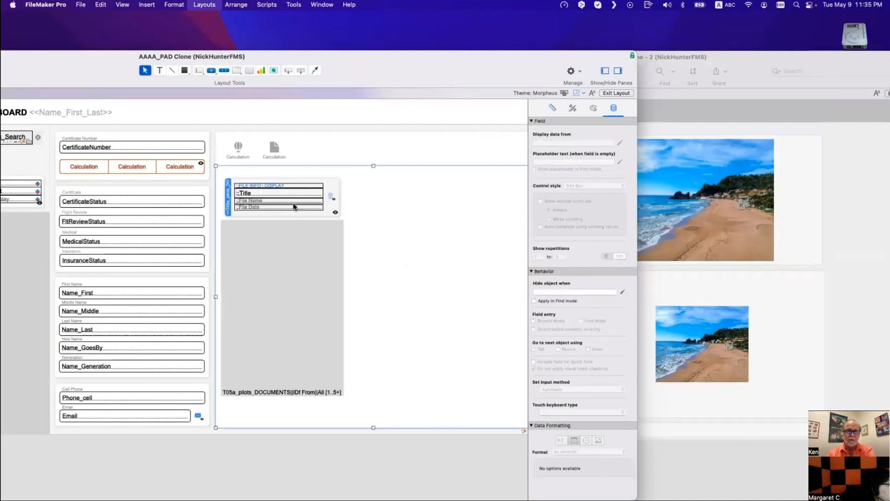
Step: Check the pilot's Documents section in Browse mode and bring the DOC_Documents record back to the front
key("super+b")
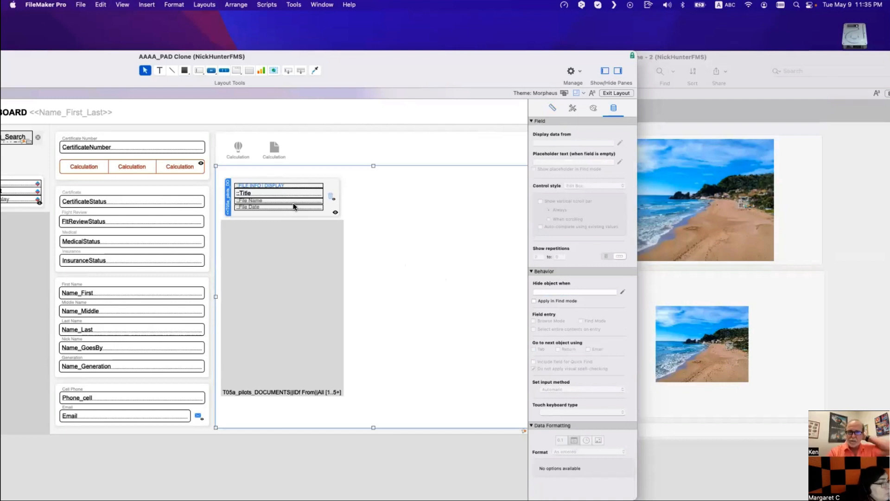
left_click(264, 148)
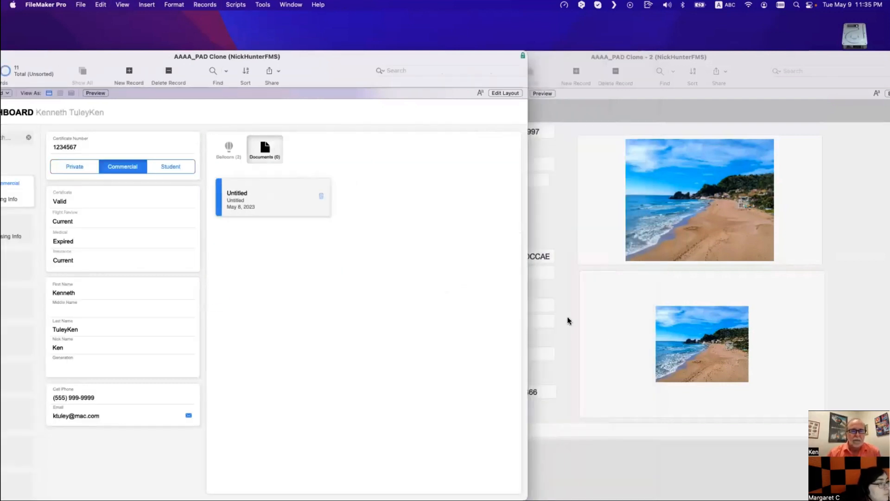
left_click(557, 309)
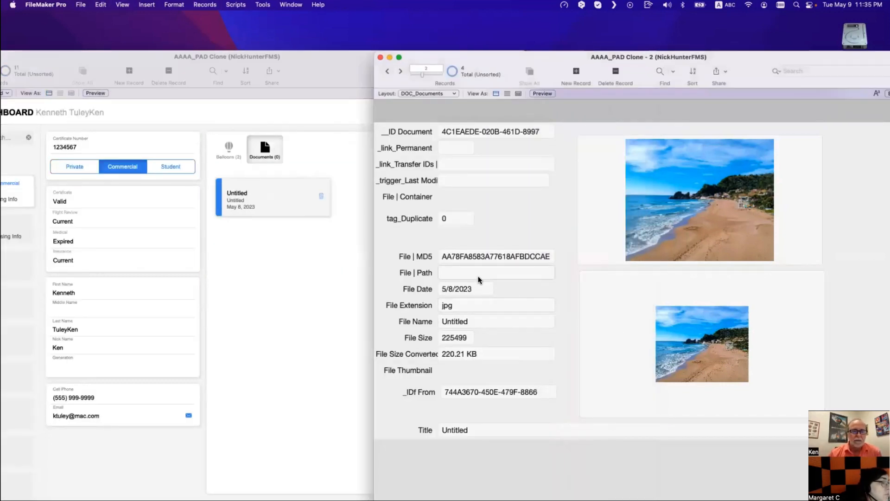
Step: Cut the beach image from the document record's File | Container and paste it back, then check the pilot's Documents section
left_click(686, 196)
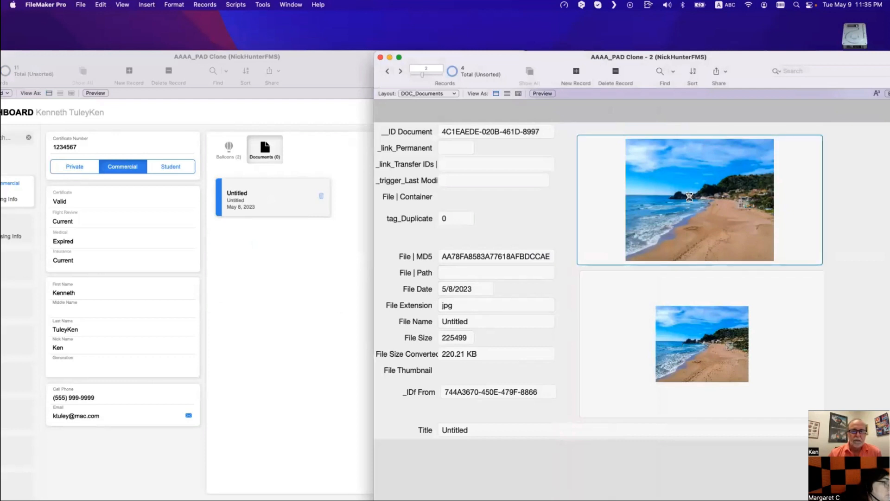
key("super+c")
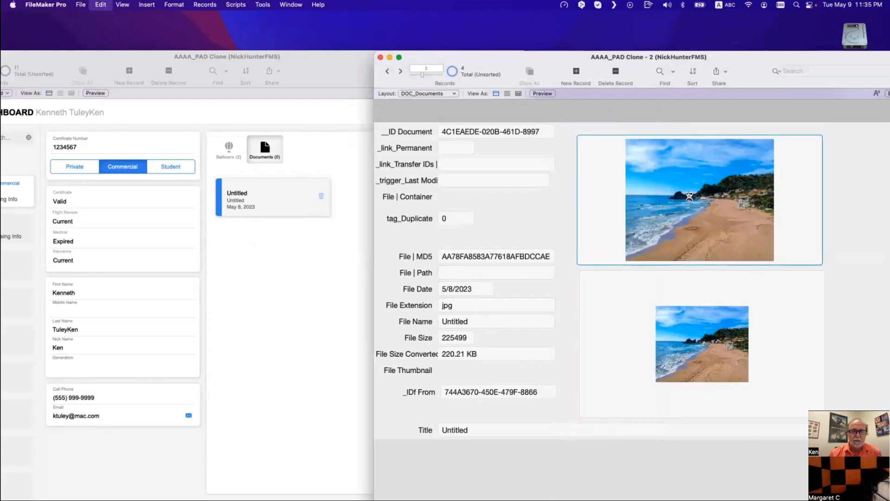
key("super+x")
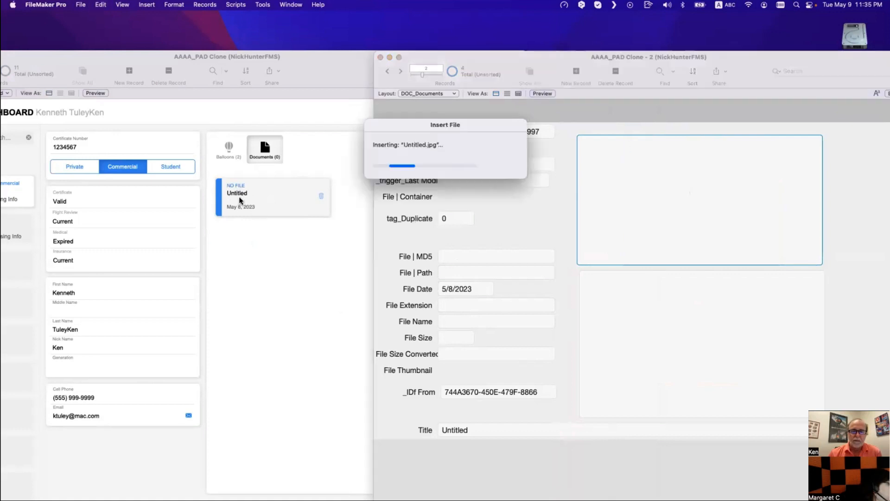
left_click(249, 233)
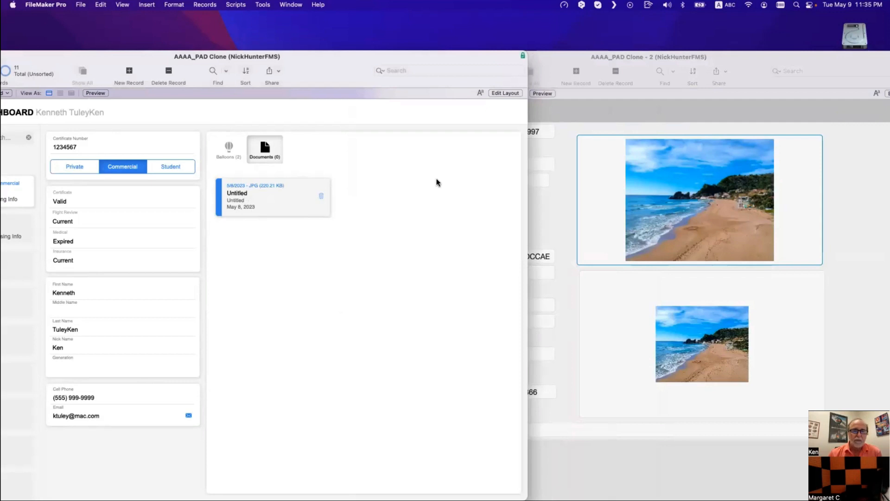
left_click(634, 118)
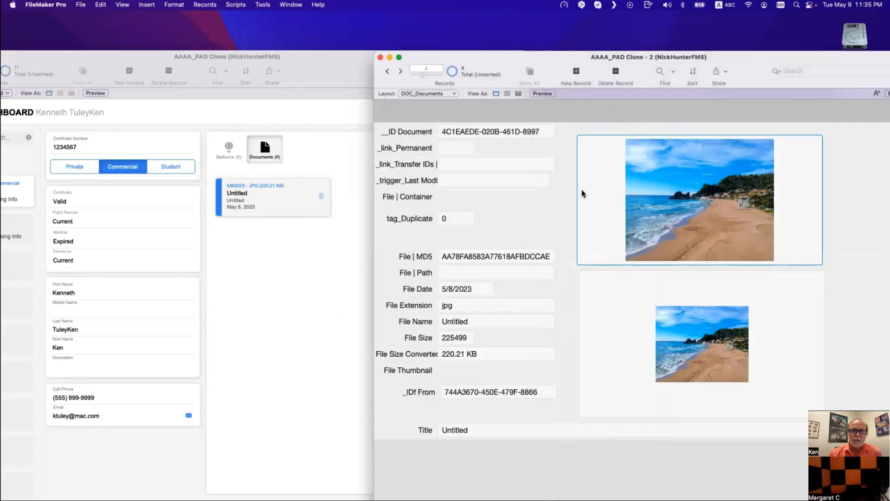
Step: Set the document record's Title to "Beautiful Beach", commit it, and check the entry in the pilot's Documents section
left_click(474, 320)
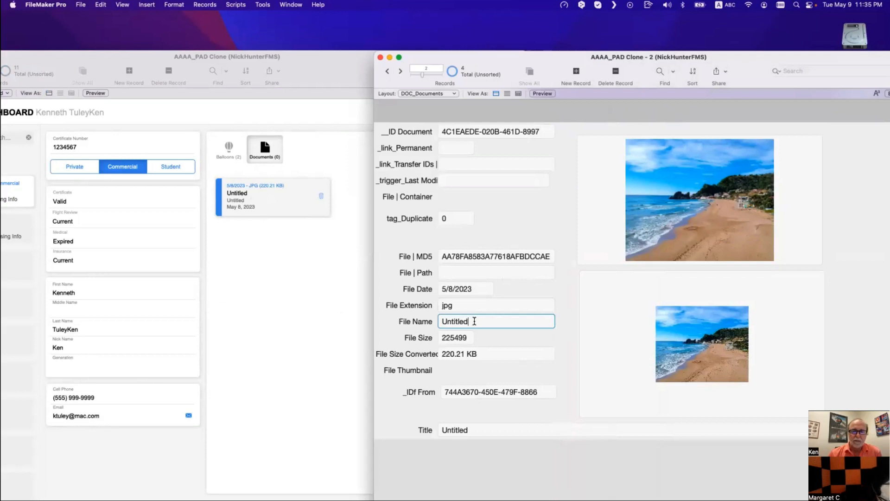
left_click(478, 425)
key("super+a")
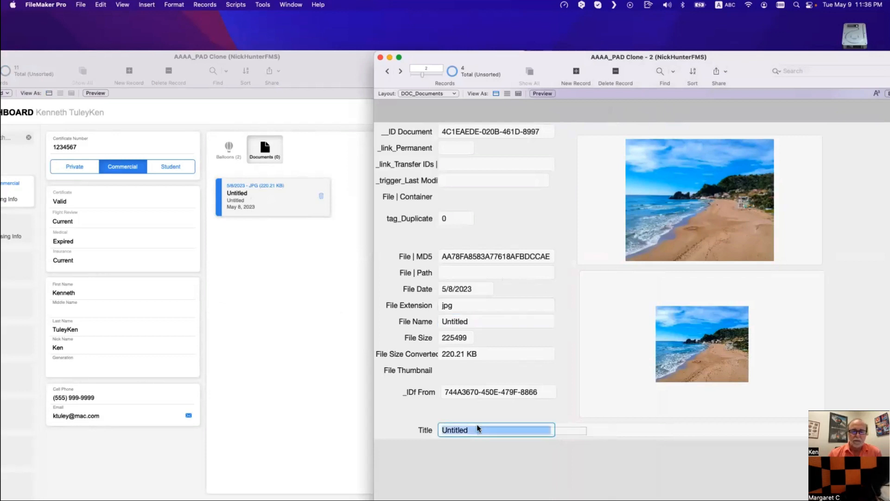
type("Beaut")
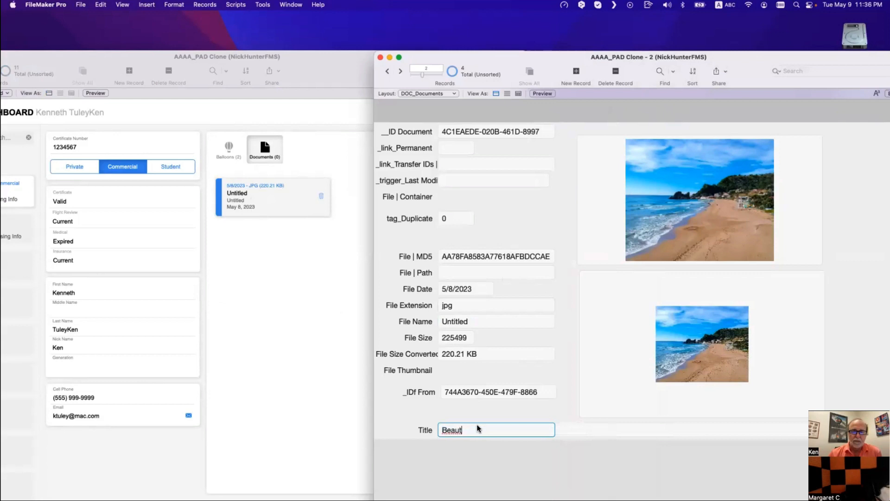
type("iful Beach")
left_click(503, 412)
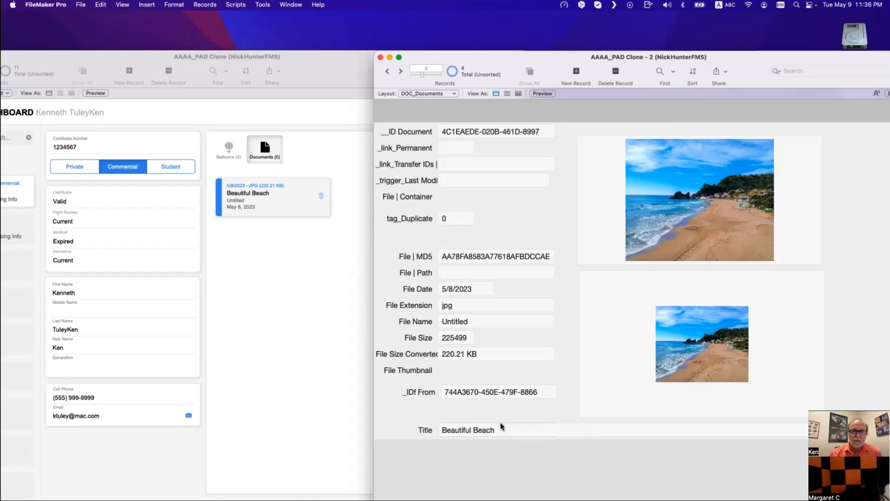
left_click(265, 243)
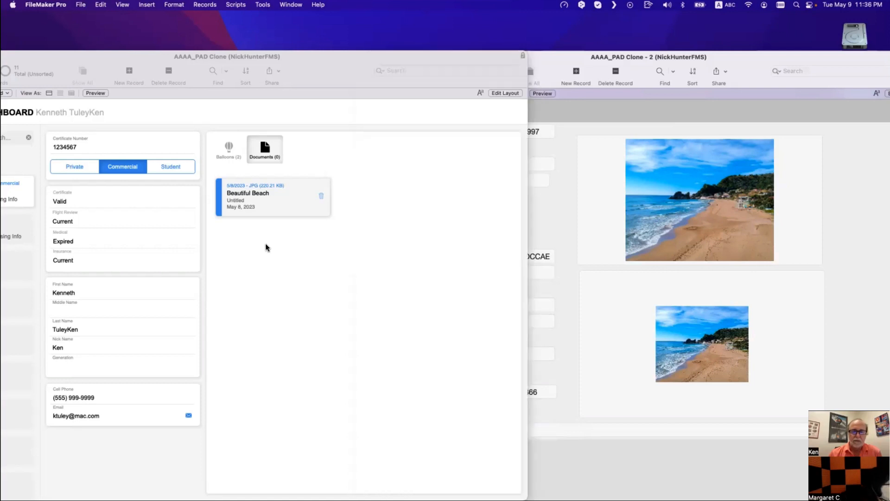
left_click(620, 209)
left_click(249, 203)
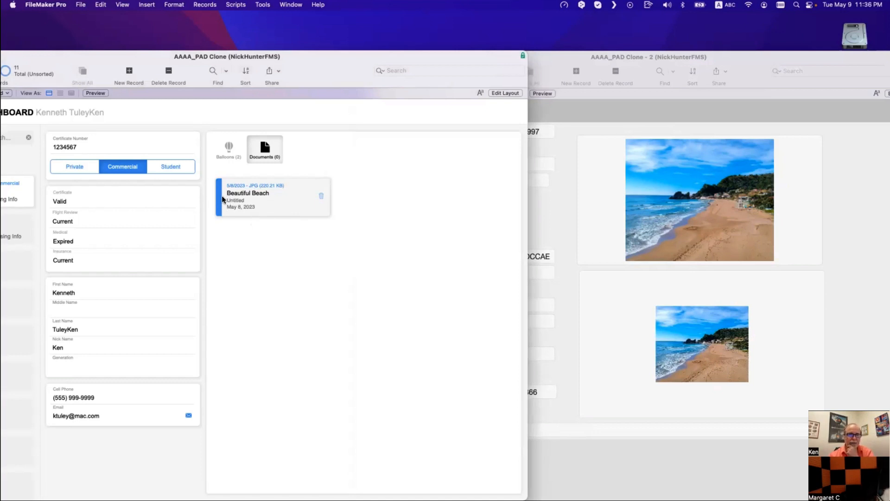
Step: Cut the beach image from the "Beautiful Beach" record and paste it into the File | Container of a new document record
left_click(577, 233)
left_click(645, 210)
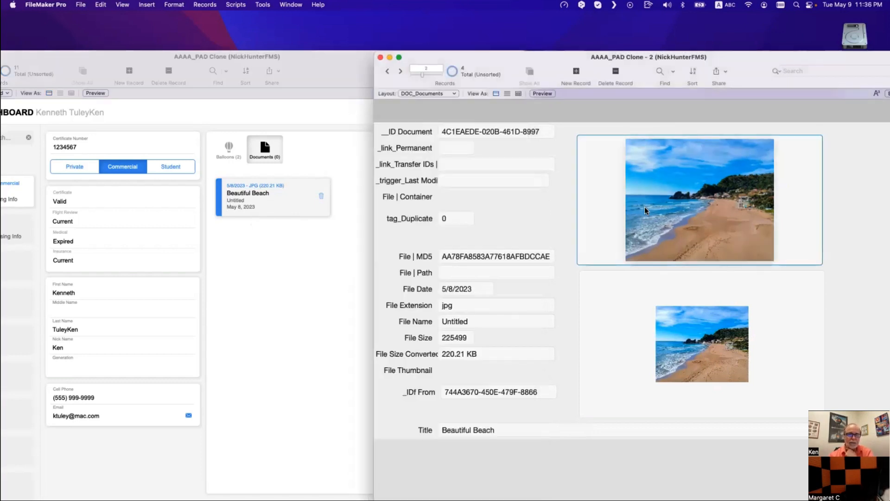
key("Delete")
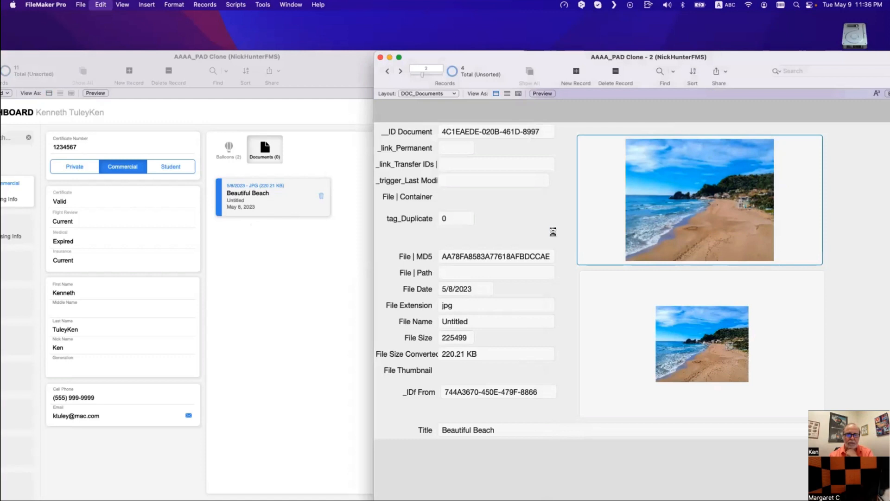
left_click(575, 71)
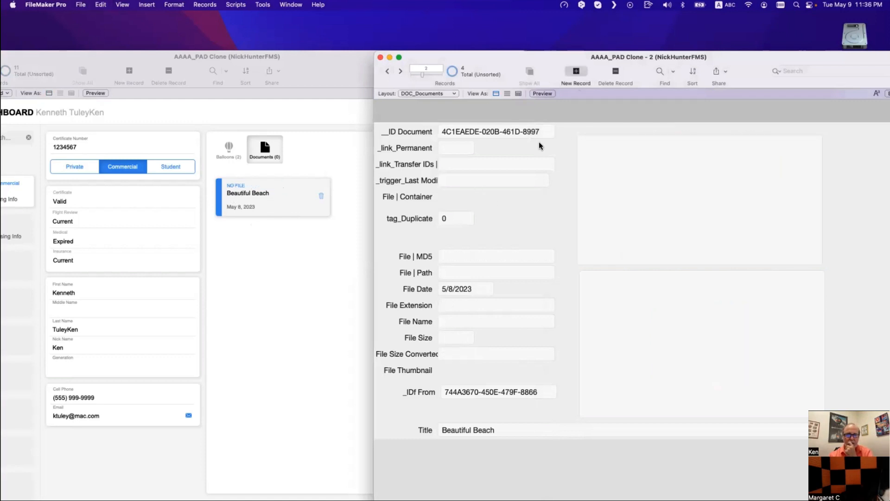
left_click(515, 220)
left_click(592, 209)
key("super+v")
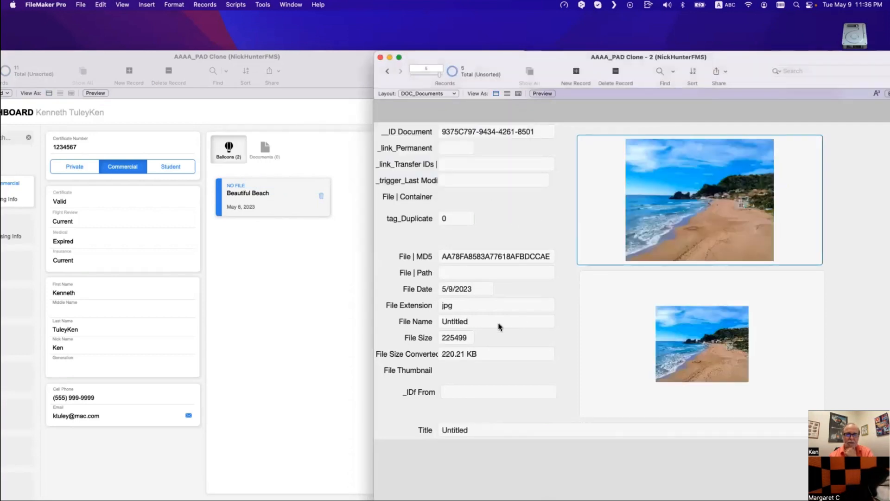
Step: Copy the pilot ID from the old record's _IDf From field into the new document record, commit, and return to the dashboard
double_click(387, 70)
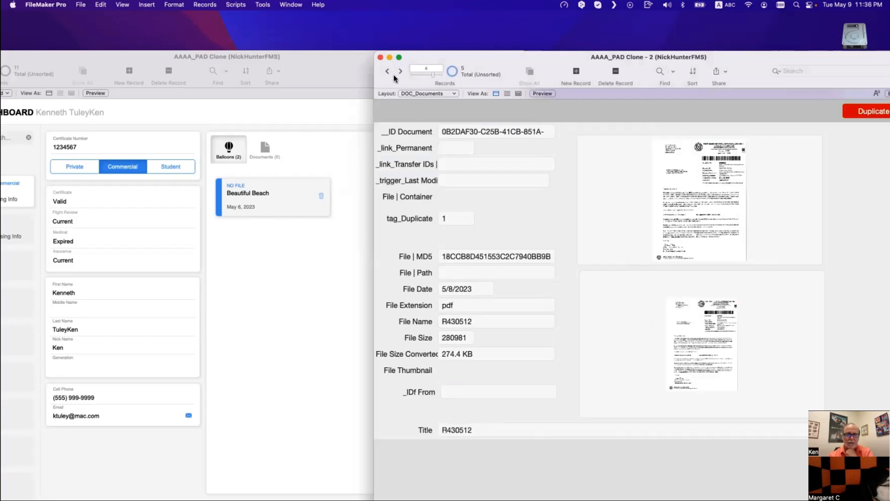
left_click(389, 74)
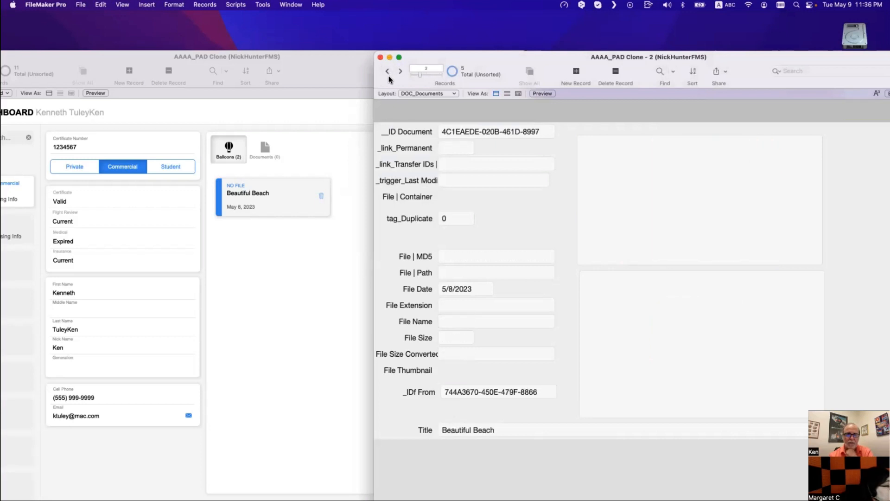
triple_click(492, 394)
left_click(519, 354)
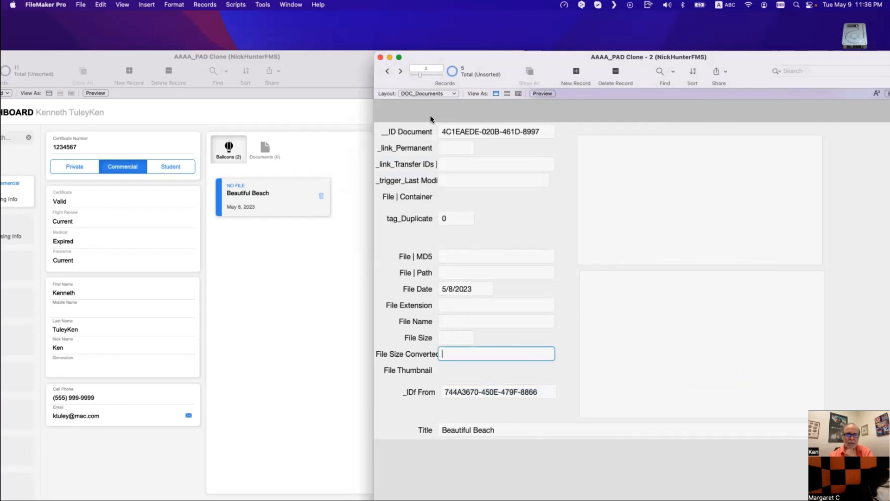
left_click_drag(423, 75, 454, 73)
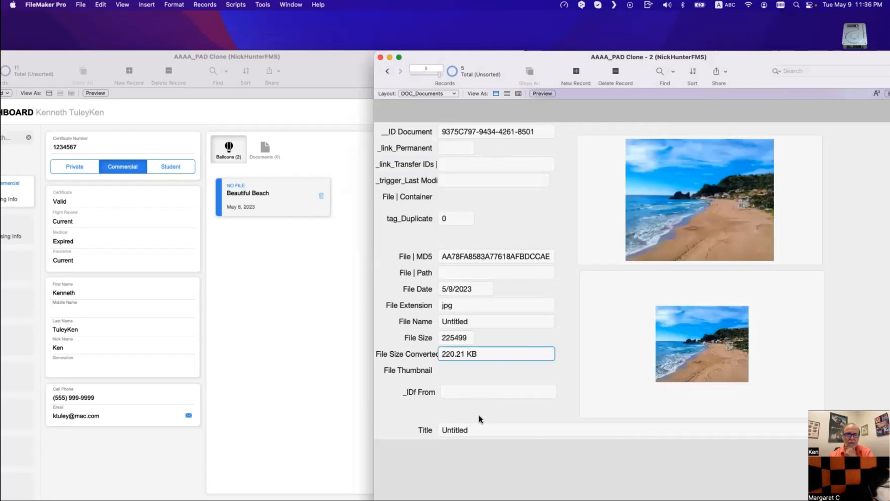
left_click(486, 394)
key("super+v")
left_click(486, 373)
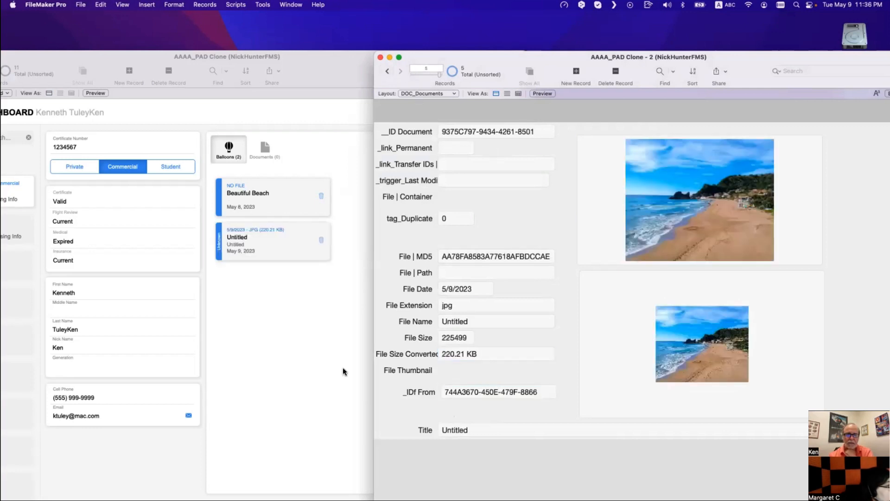
left_click(304, 349)
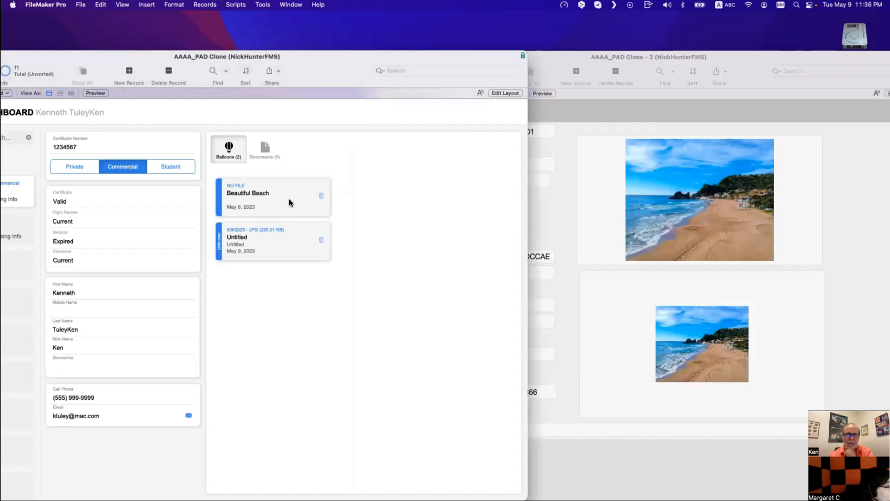
Step: Delete the old "Beautiful Beach" document record that has no file and check the dashboard's document portal
left_click(586, 309)
left_click(387, 71)
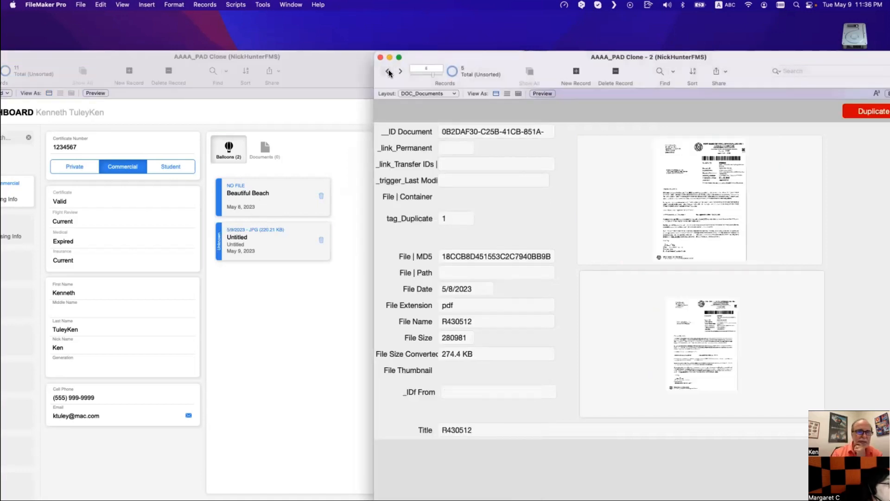
left_click(387, 71)
left_click(387, 71)
left_click(481, 392)
triple_click(480, 393)
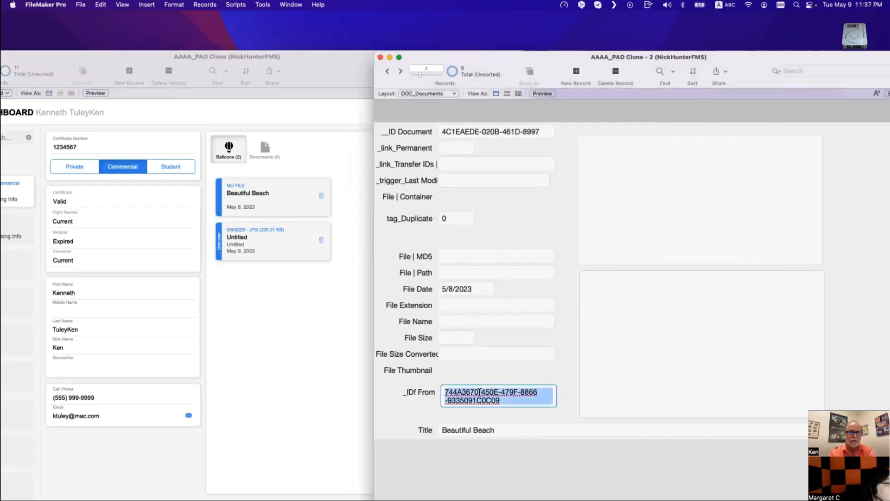
key("super+e")
left_click(440, 191)
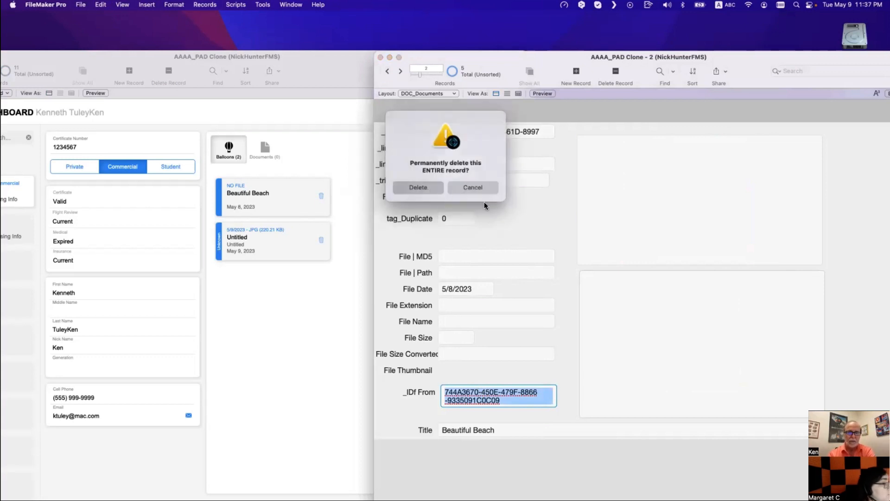
left_click(330, 283)
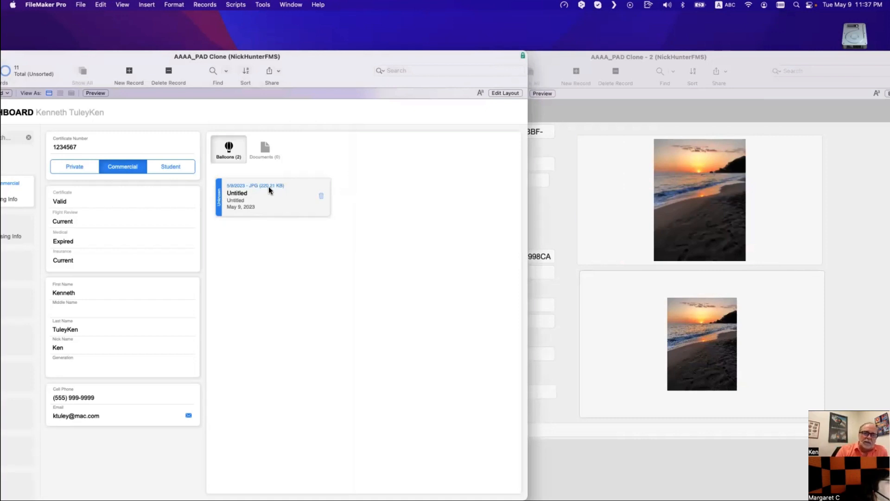
Step: Set the Title of the new beach image record to "Beautiful Beach" and commit the record
left_click(570, 252)
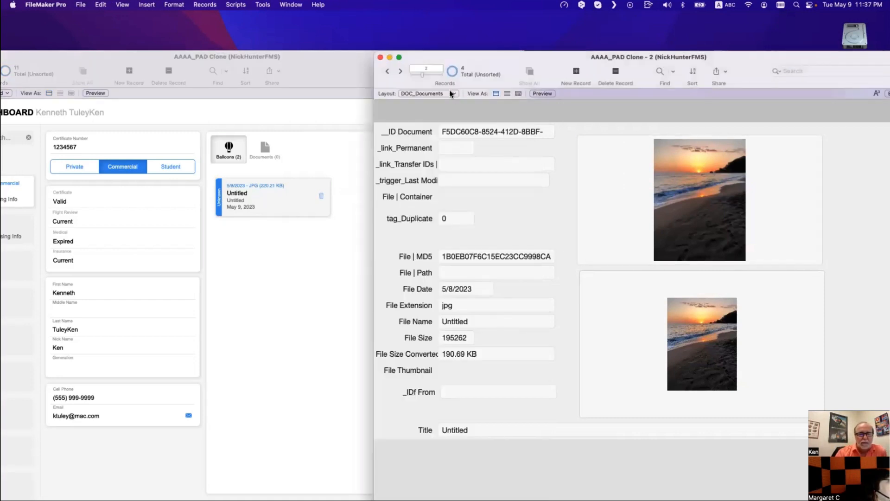
left_click(444, 73)
left_click(472, 434)
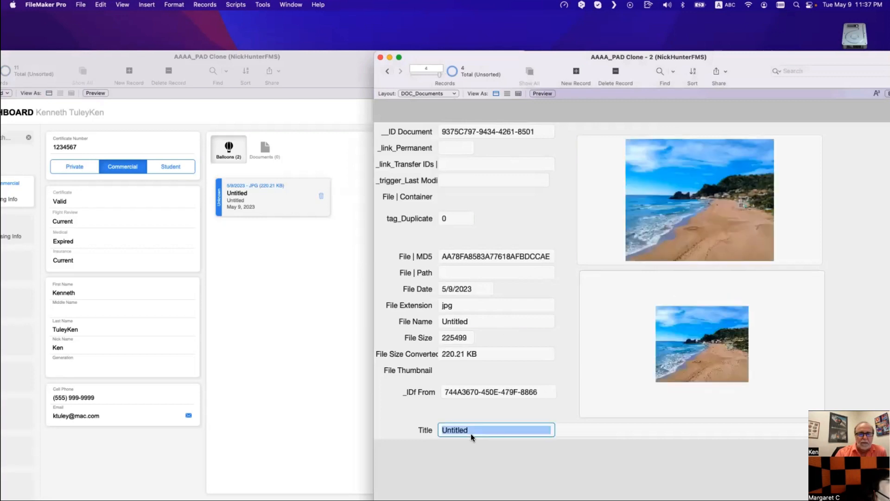
type("beautiful Beach")
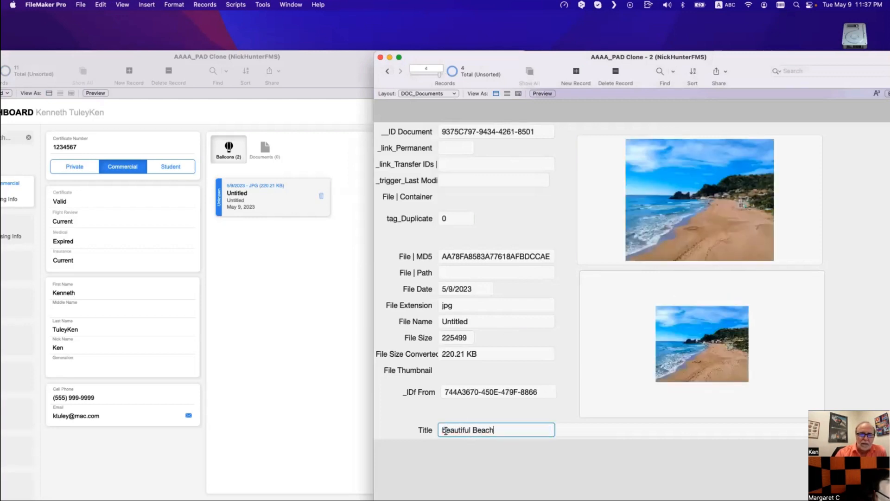
left_click_drag(447, 432, 441, 431)
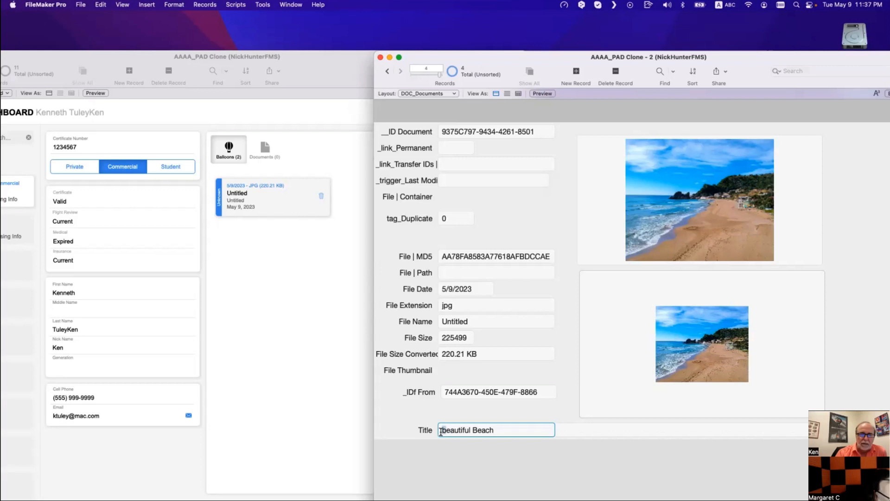
left_click(491, 408)
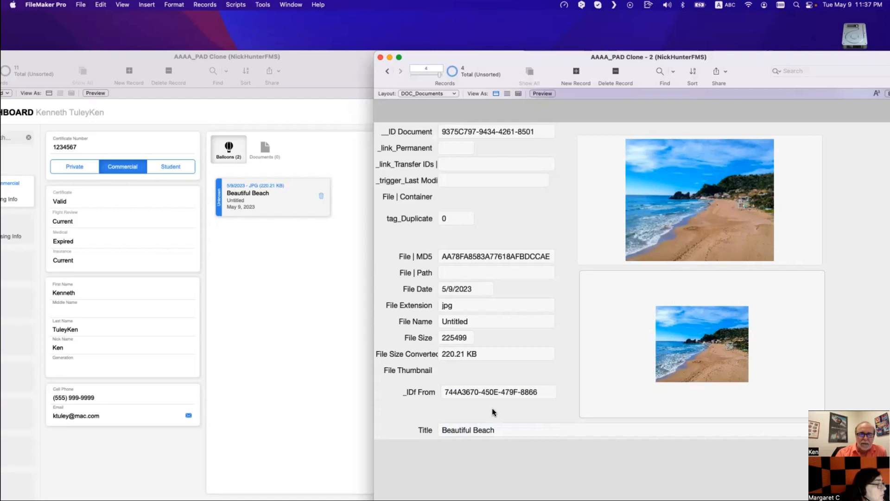
Step: Add the Type field with its label between _IDf From and Title on the DOC_Documents layout, and widen the field
key("super+l")
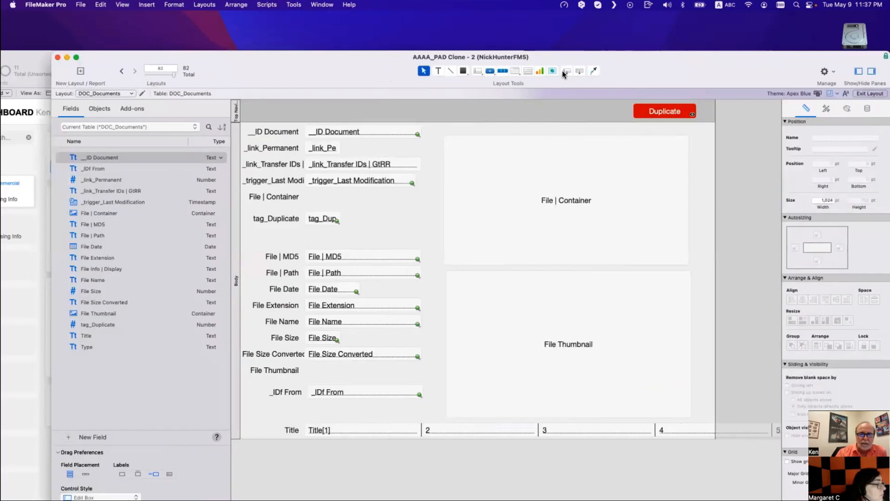
left_click_drag(566, 71, 315, 407)
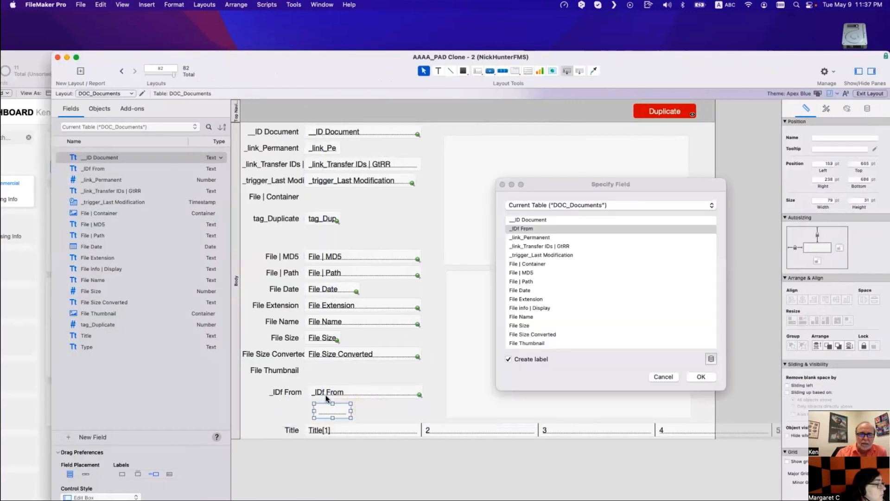
left_click(534, 358)
left_click(542, 318)
scroll(543, 328, "down", 1)
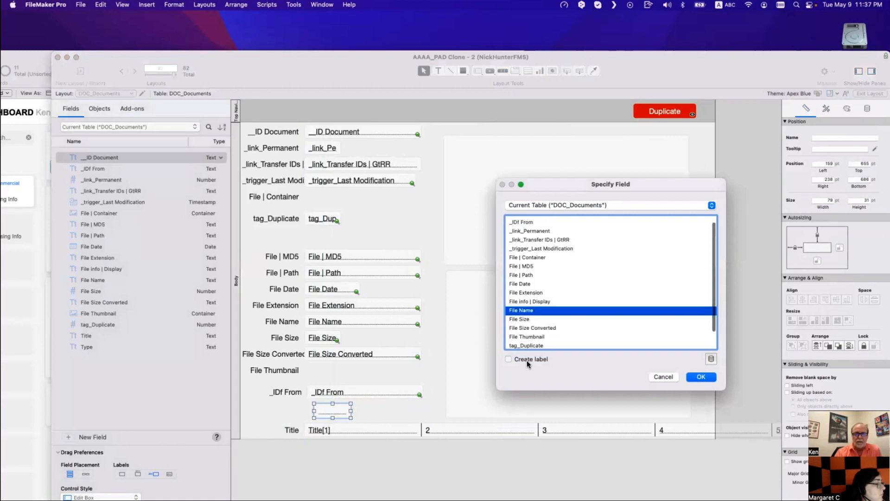
scroll(533, 321, "down", 2)
double_click(522, 344)
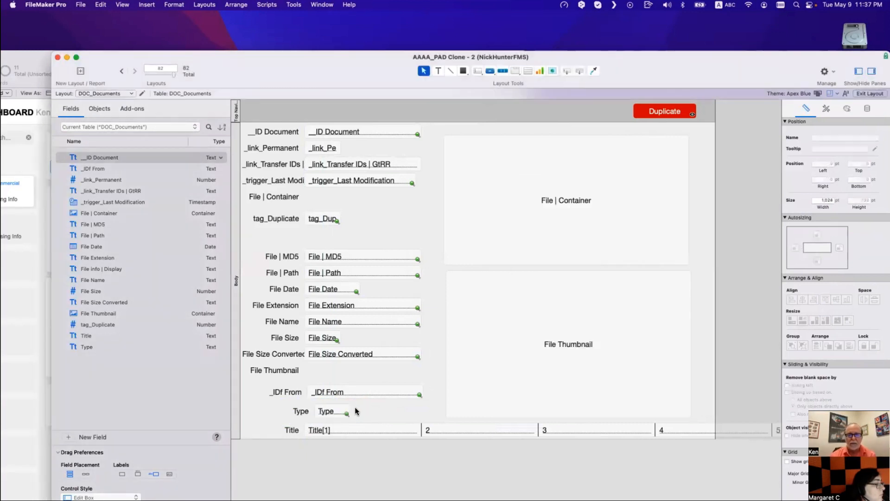
left_click_drag(351, 410, 407, 411)
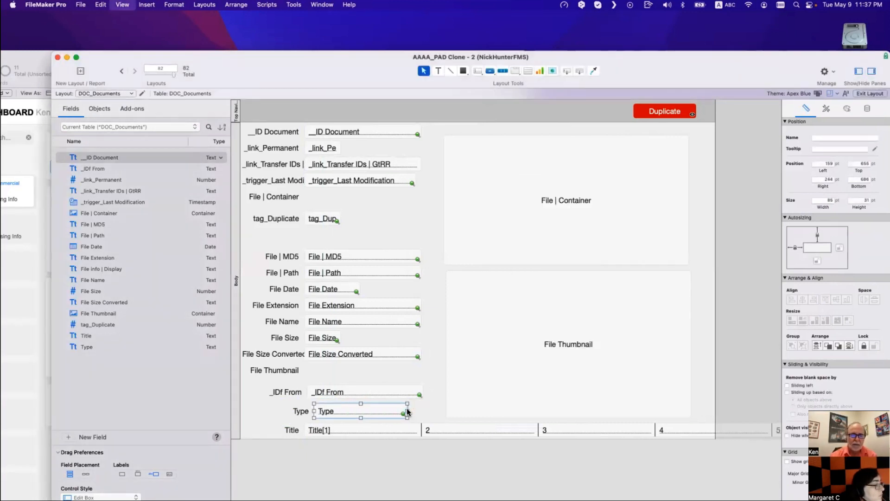
Step: Set the Type of the beach image record to "My type" and return to the dashboard to check its row
key("super+b")
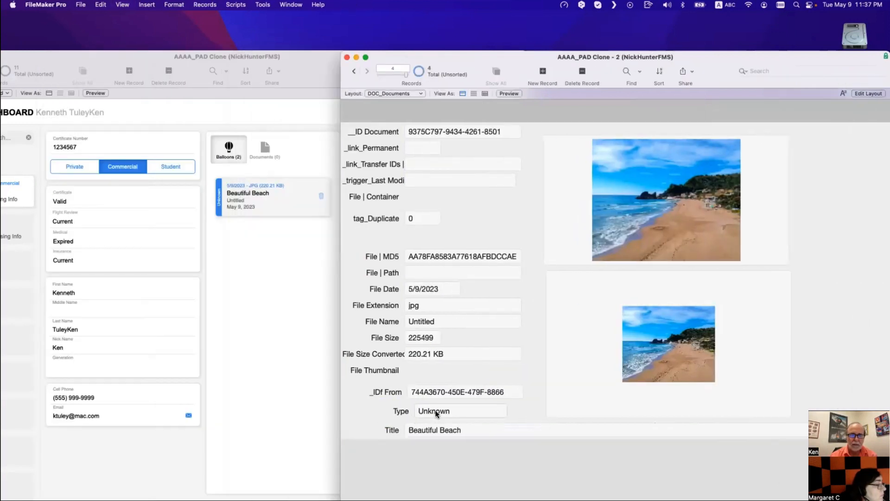
left_click(436, 411)
triple_click(436, 411)
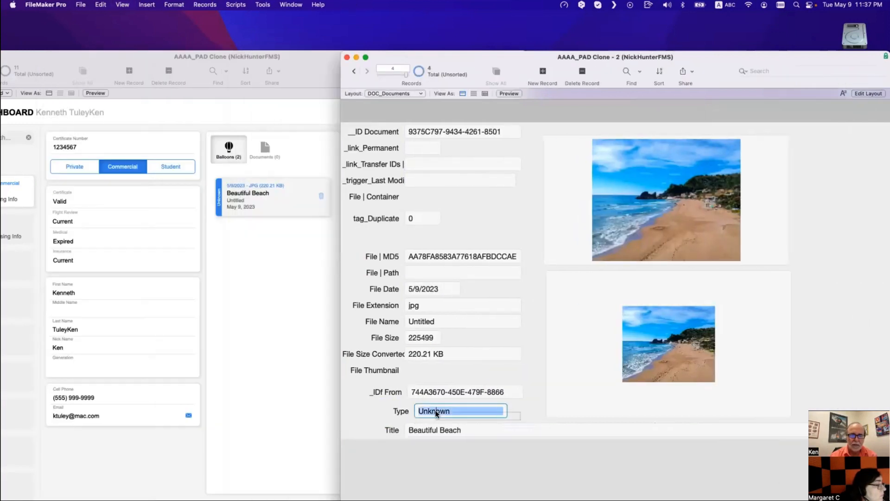
type("My type")
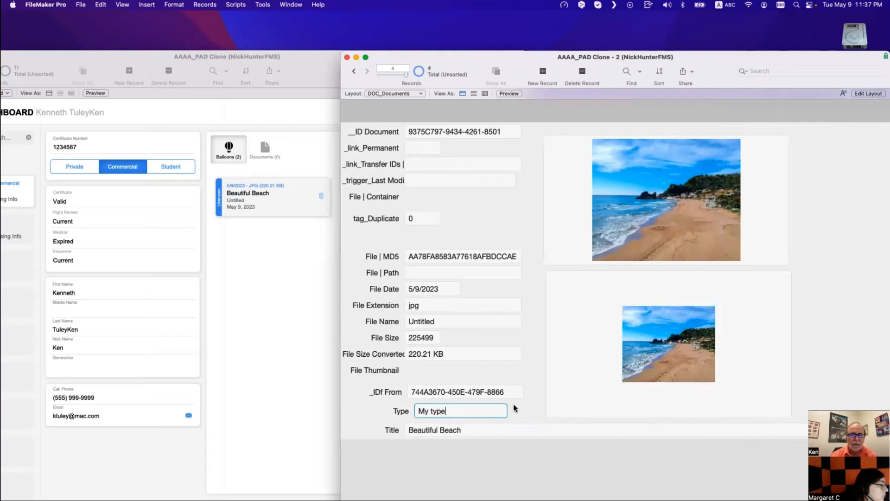
left_click(252, 230)
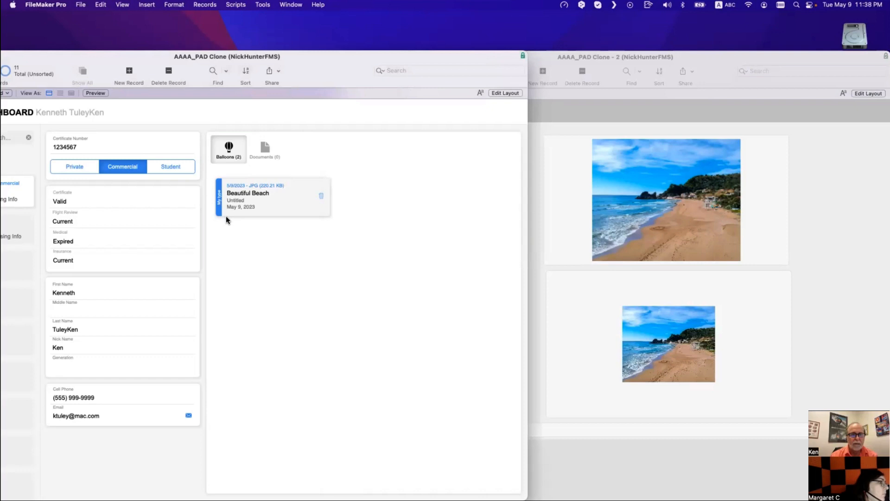
Step: Shorten the stacked text fields in the dashboard's document portal row from their left edge, and shift the trash icon slightly outward
key("super+l")
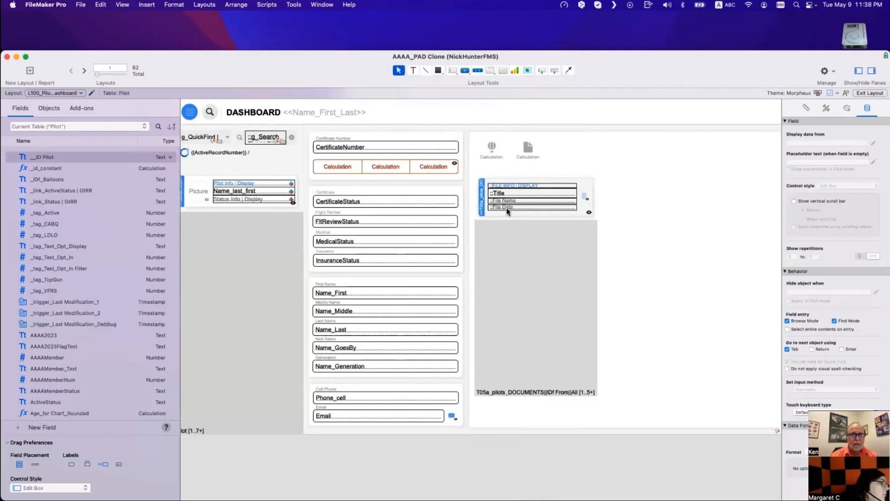
mouse_move(506, 208)
left_mouse_down()
mouse_move(492, 189)
mouse_move(491, 197)
mouse_move(512, 197)
left_mouse_up()
left_click(518, 254)
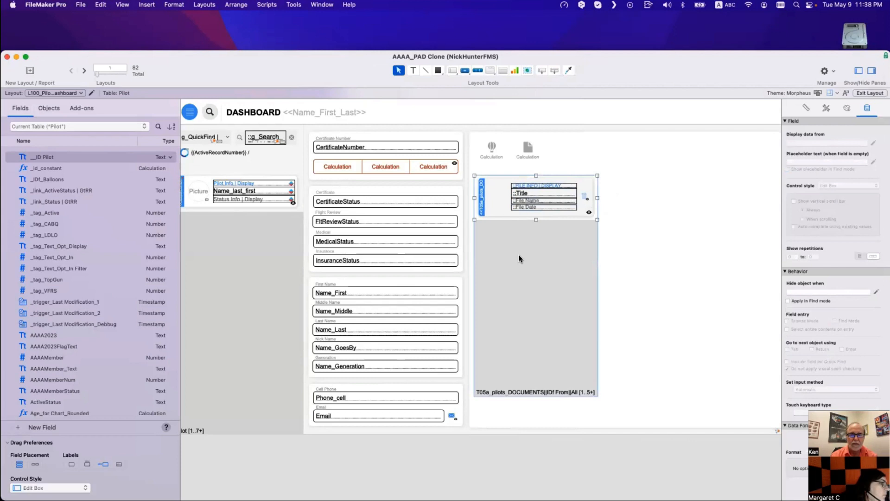
left_click(545, 211)
left_click(553, 185, "shift")
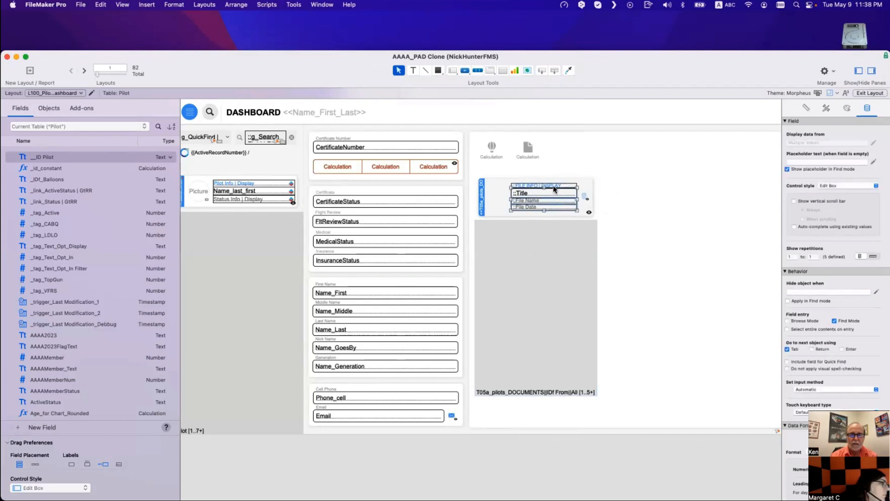
left_click_drag(575, 196, 579, 198)
left_click(582, 194)
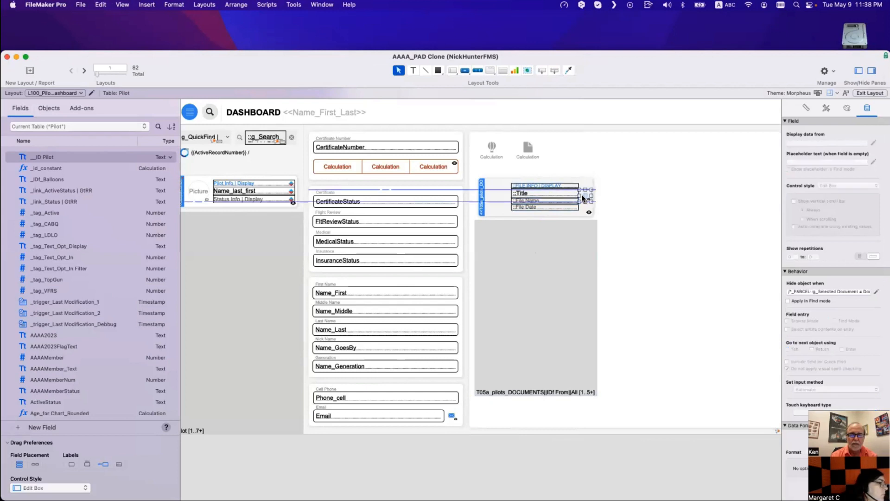
left_click(589, 213)
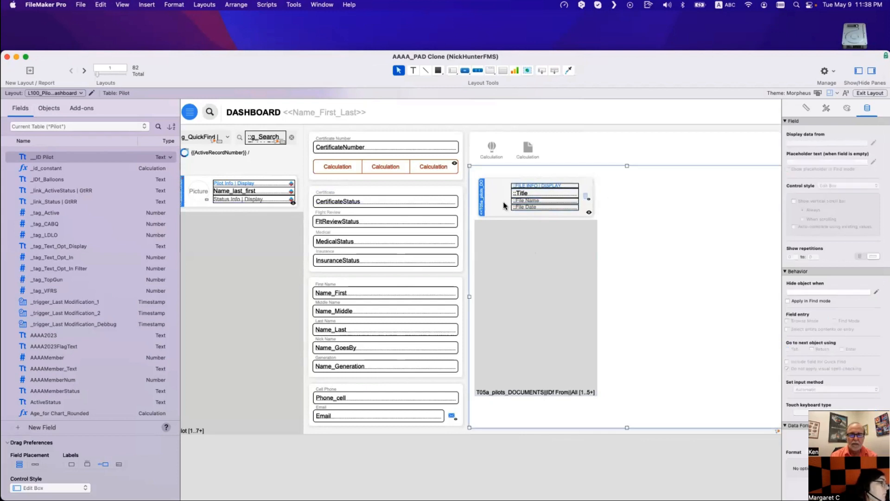
Step: Add a File Thumbnail field to the document portal row from a copy of Title, fitting it between the type strip and the text fields
left_click(522, 192)
double_click(516, 195)
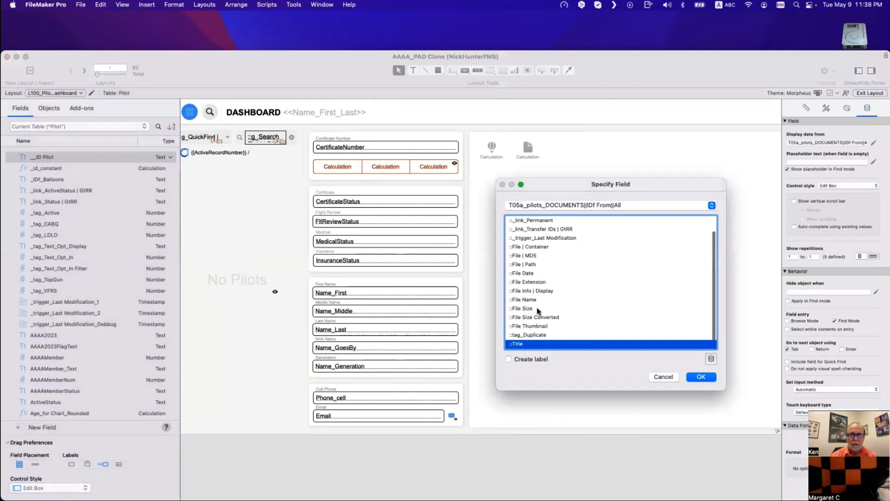
double_click(542, 327)
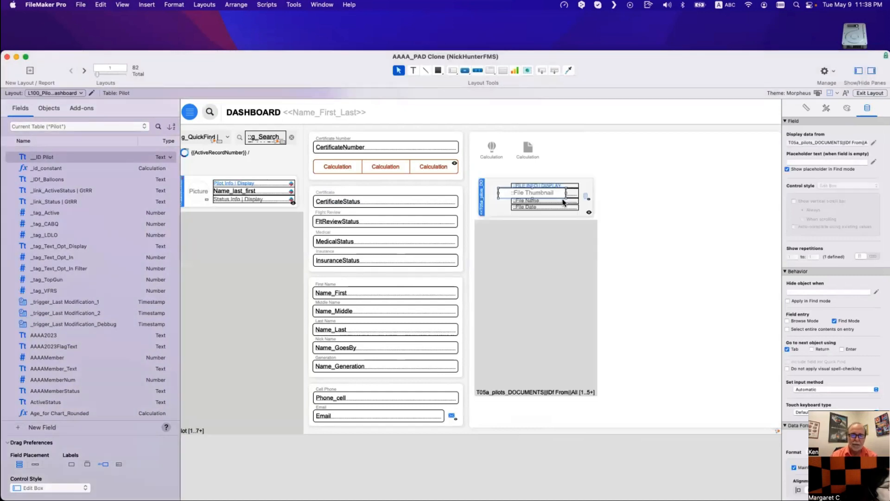
left_click_drag(565, 197, 497, 183)
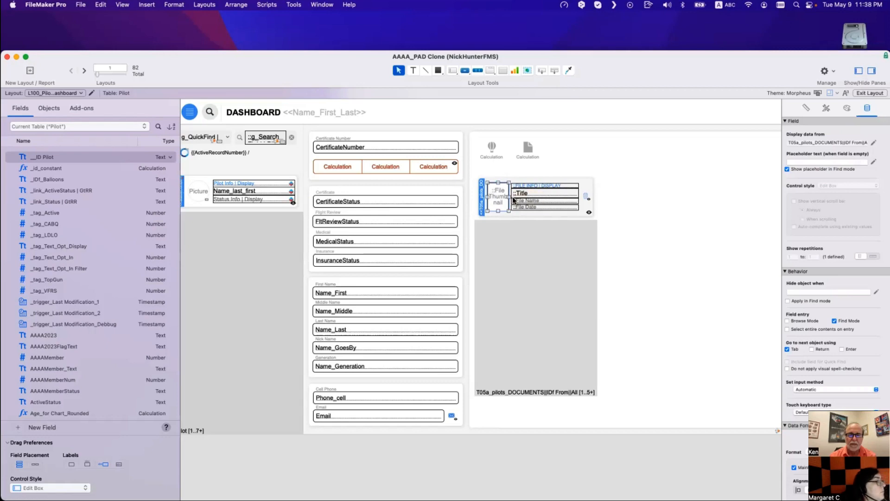
Step: Try the alternate container styles on the File Thumbnail field and settle on the Default style
left_click_drag(631, 75, 443, 77)
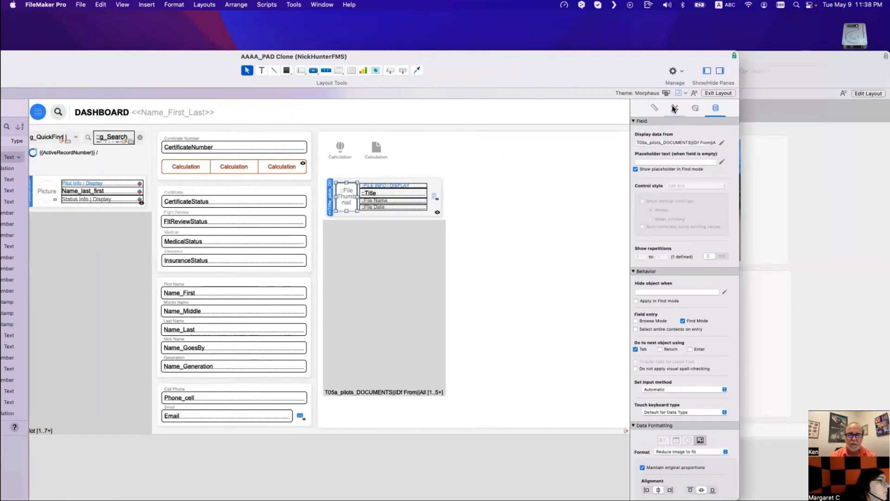
left_click(674, 108)
left_click(666, 172)
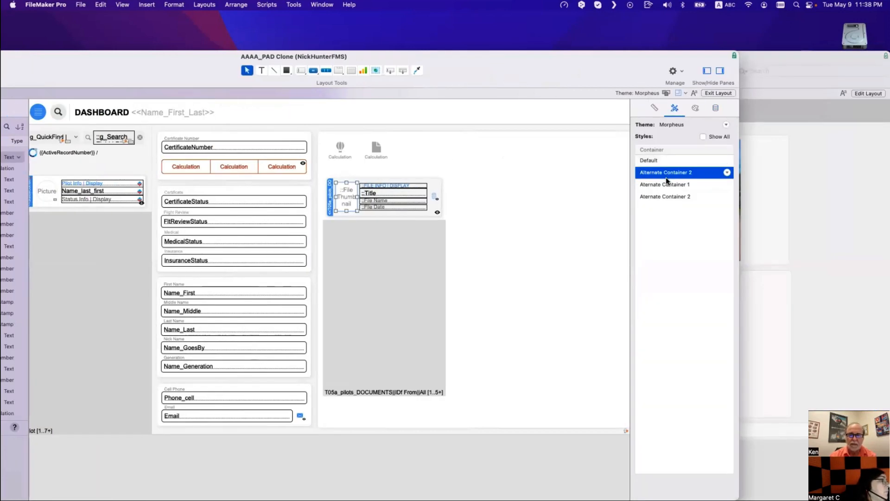
left_click(670, 184)
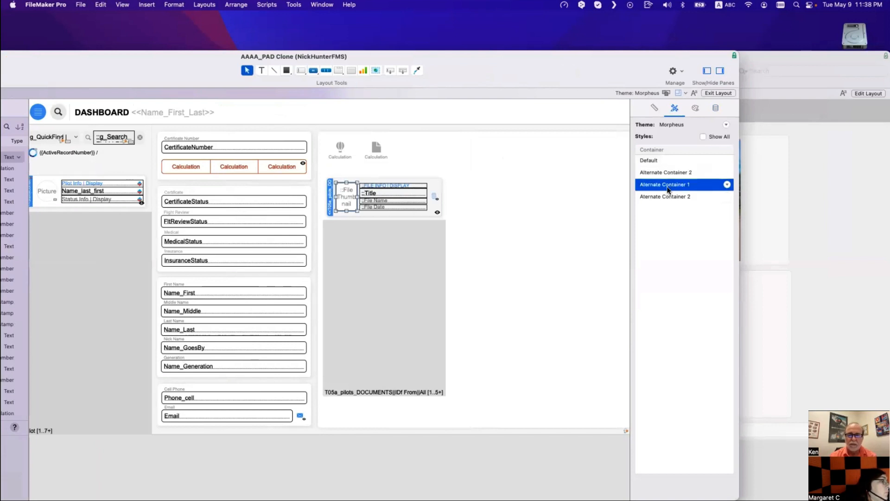
left_click(668, 196)
left_click(677, 172)
left_click(685, 160)
left_click(696, 108)
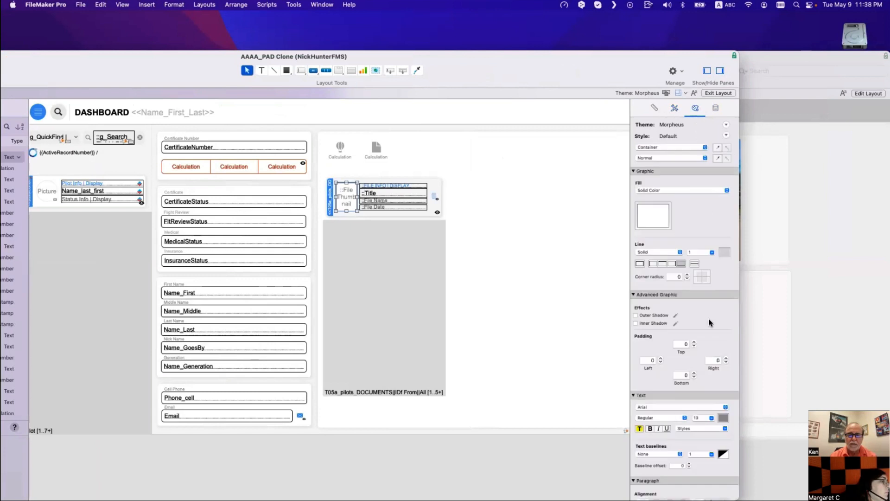
Step: Make the File Thumbnail field's fill transparent and set its border line to None
left_click(655, 224)
left_click(618, 279)
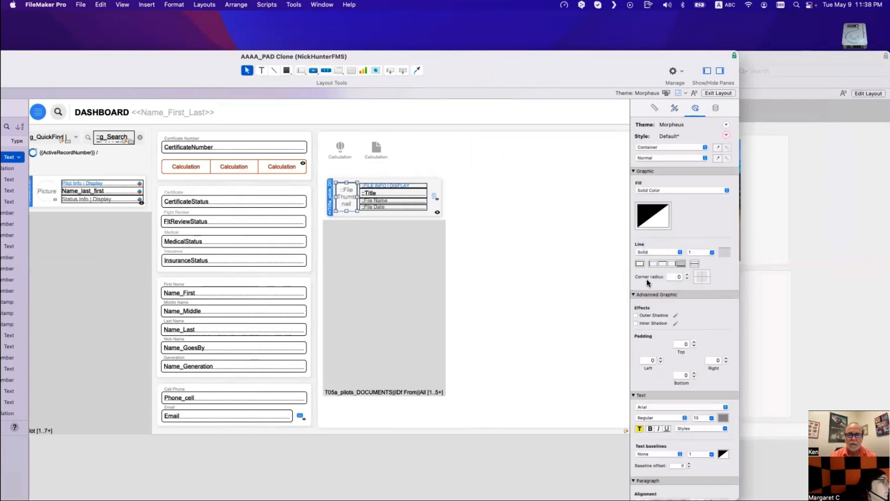
left_click(641, 263)
left_click(641, 265)
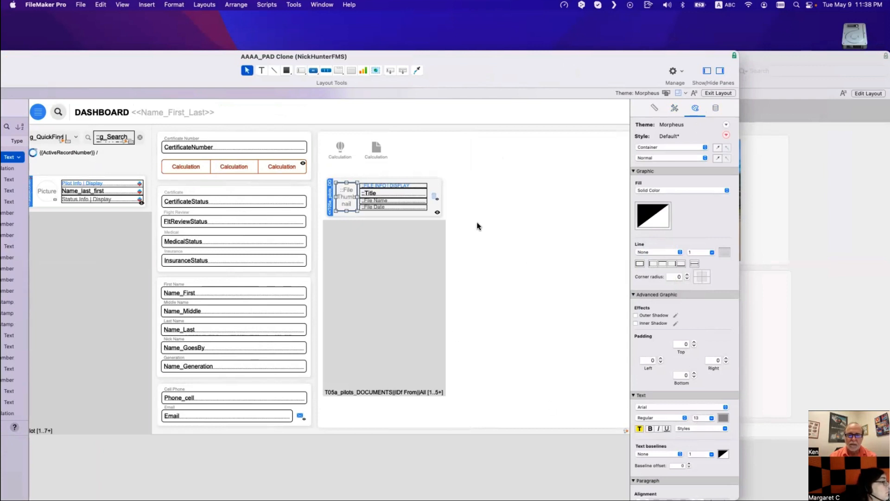
Step: Review the thumbnail's image formatting, return the dashboard to Browse mode, and compare its document row with the source record
left_click(717, 108)
scroll(650, 324, "down", 5)
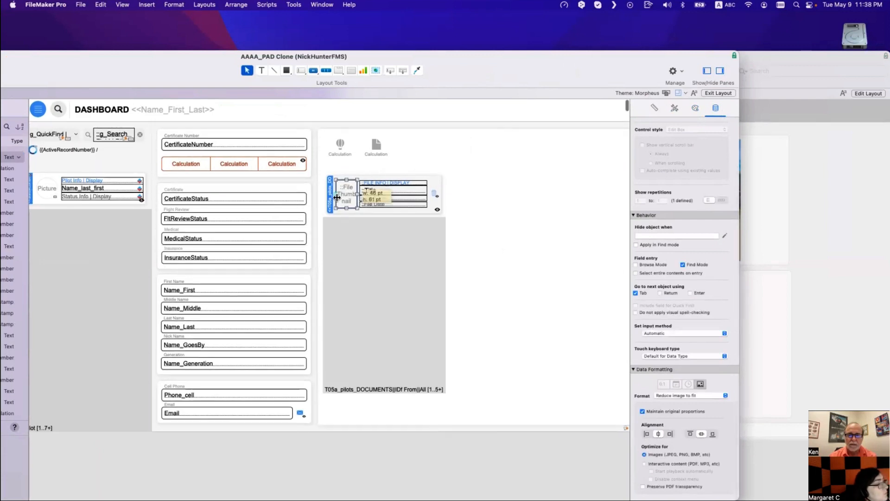
key("super+b")
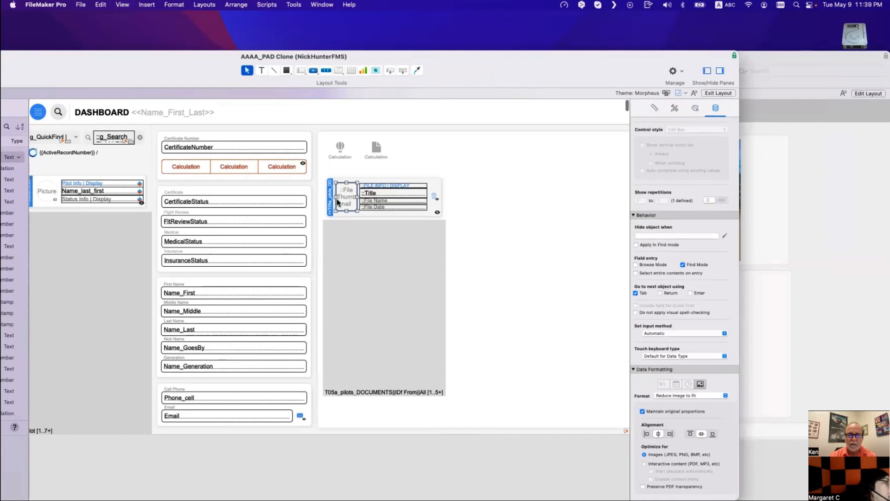
left_click(358, 146)
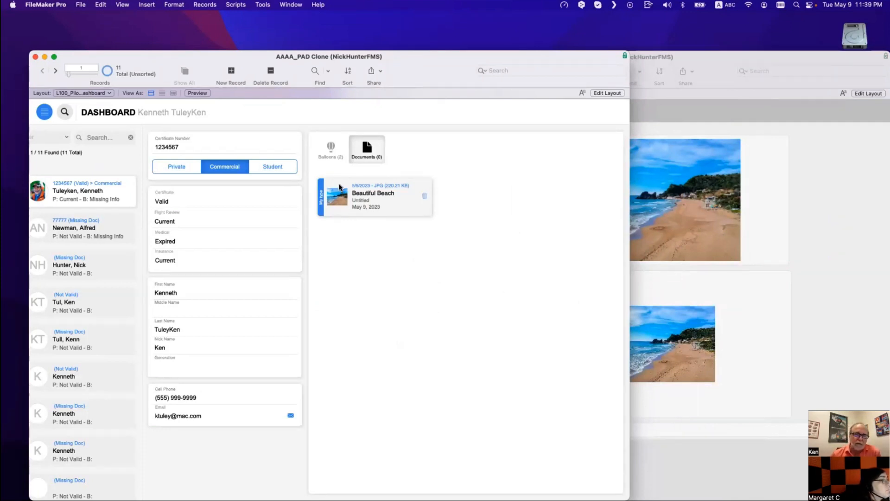
left_click(647, 320)
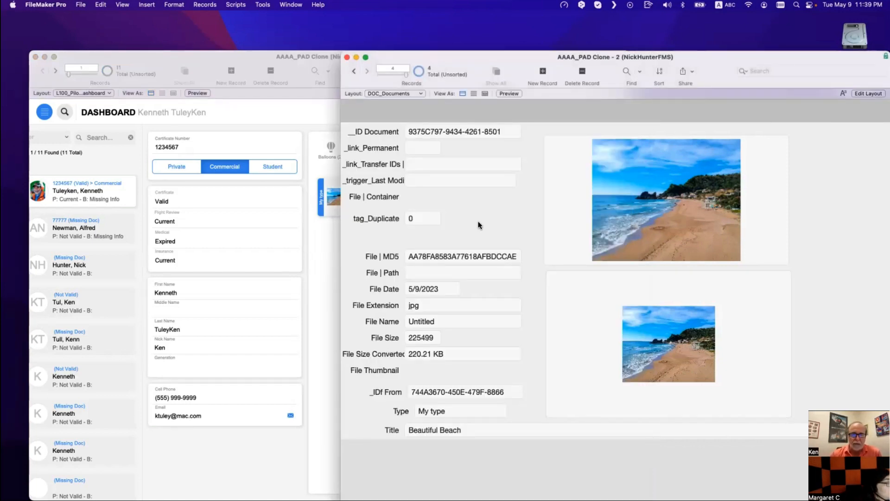
left_click(335, 245)
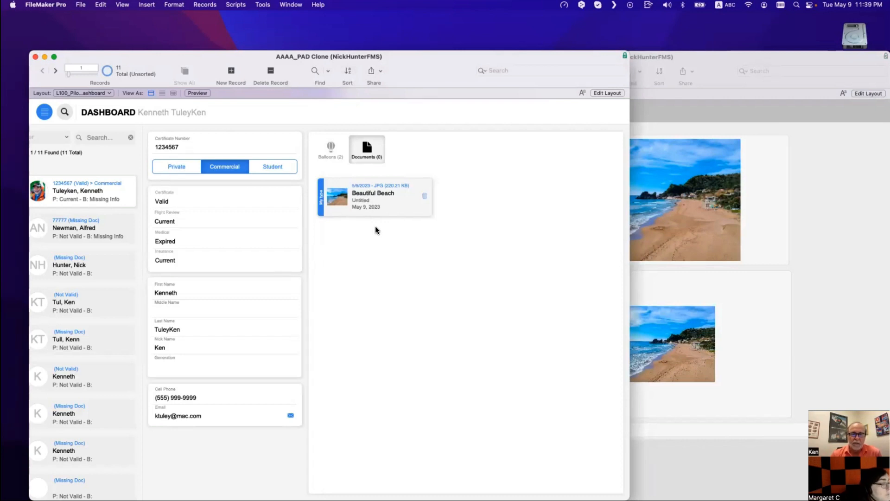
Step: Copy the PDF from the R430512 document record and paste it into the file container of a new document record
left_click(651, 278)
left_click(353, 71)
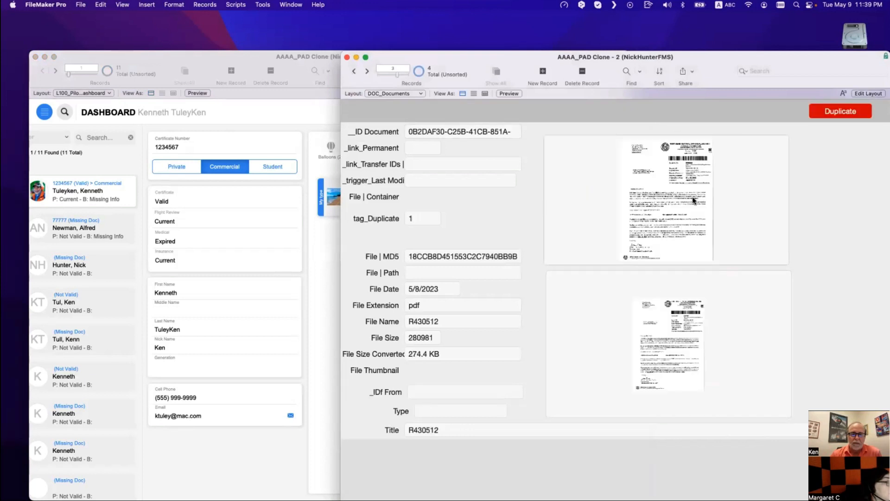
left_click(601, 216)
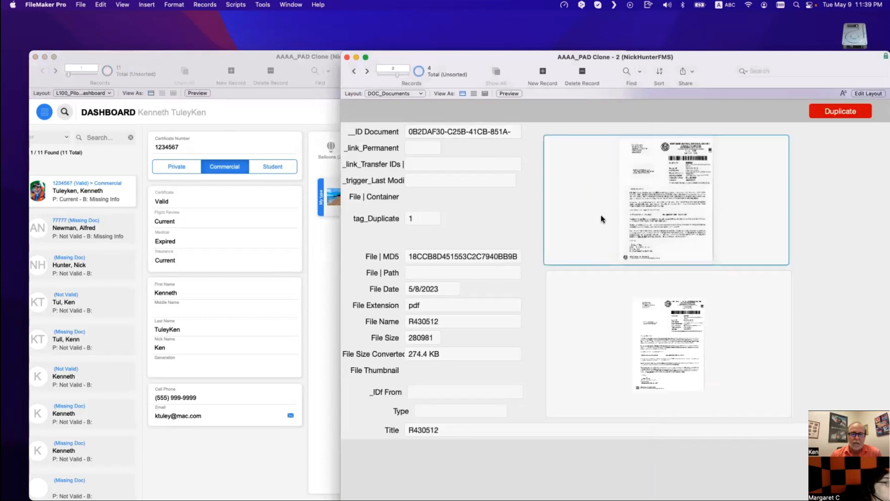
left_click(366, 73)
left_click(536, 198)
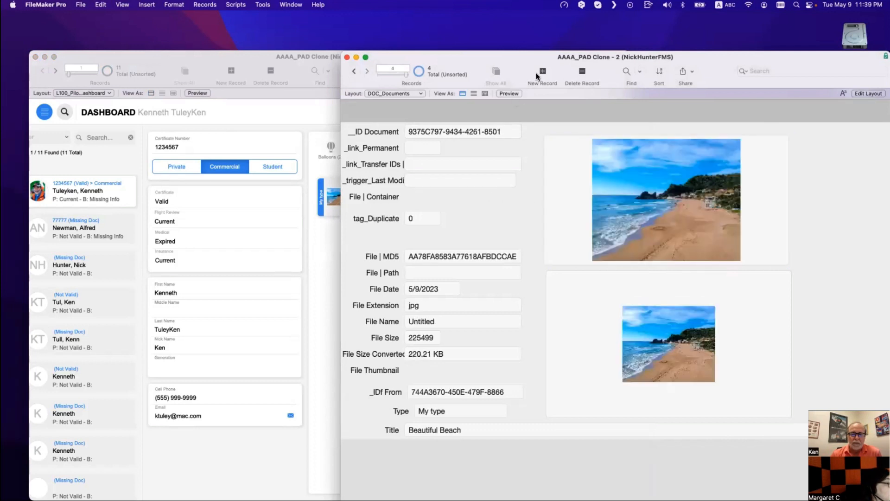
key("super+n")
left_click(575, 203)
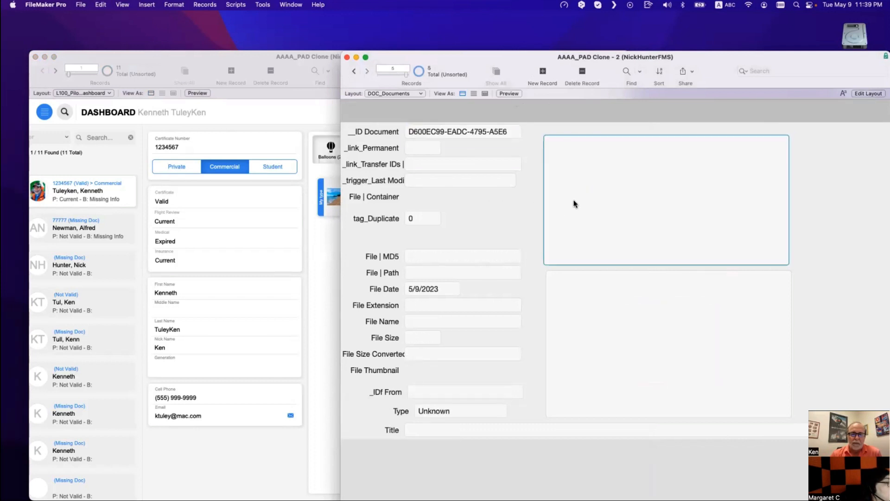
key("super+v")
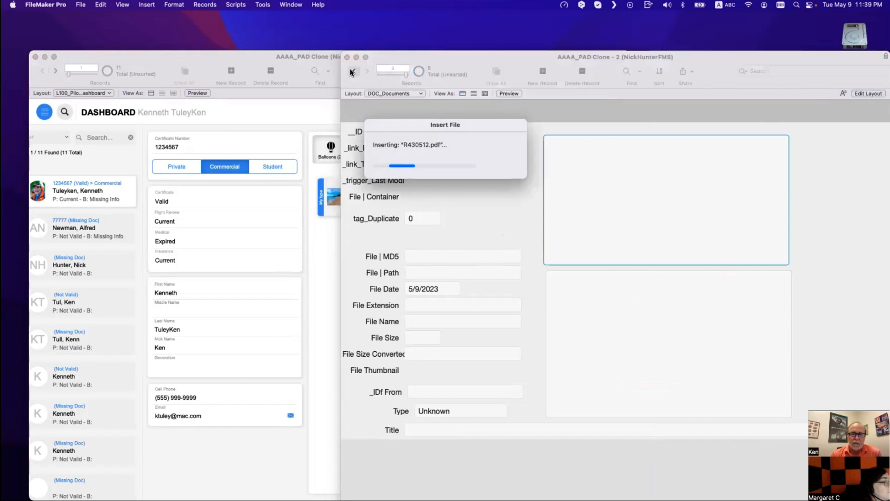
Step: Copy the pilot ID from the beach record's _IDf From field into the new PDF record, commit, and check the dashboard portal
left_click(353, 71)
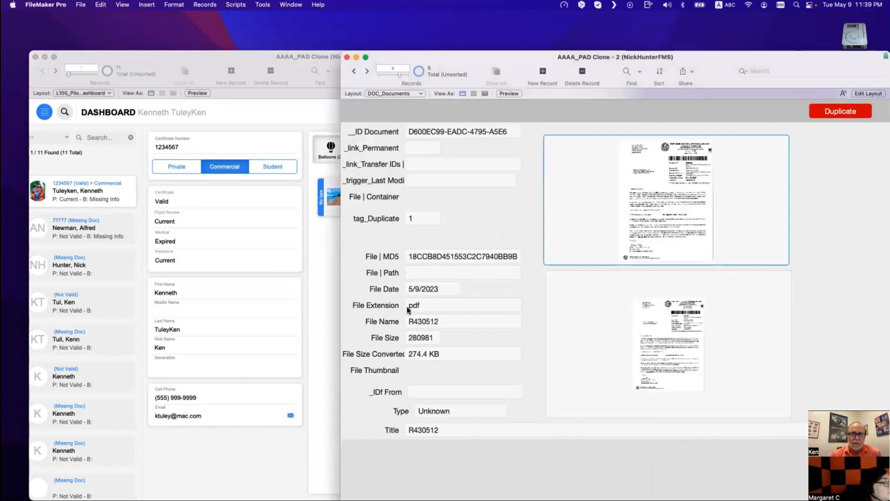
left_click(442, 393)
key("super+a")
key("super+c")
left_click(468, 374)
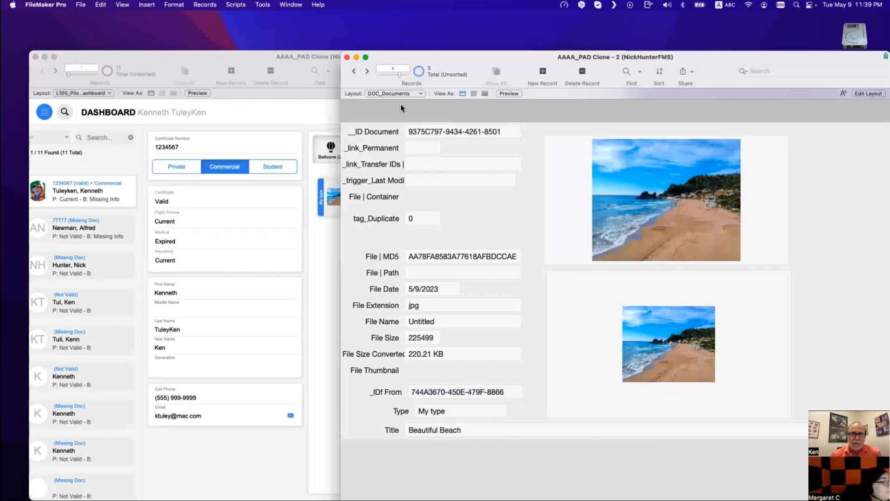
left_click(365, 70)
left_click(462, 388)
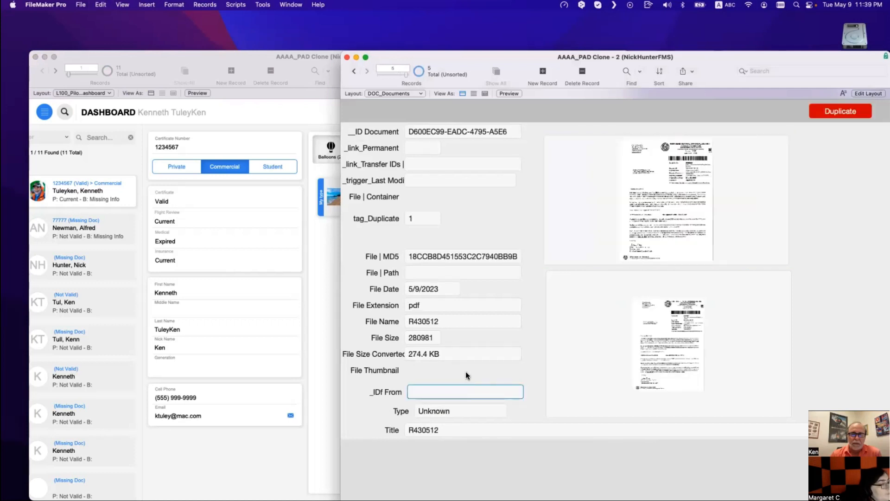
key("super+v")
left_click(466, 371)
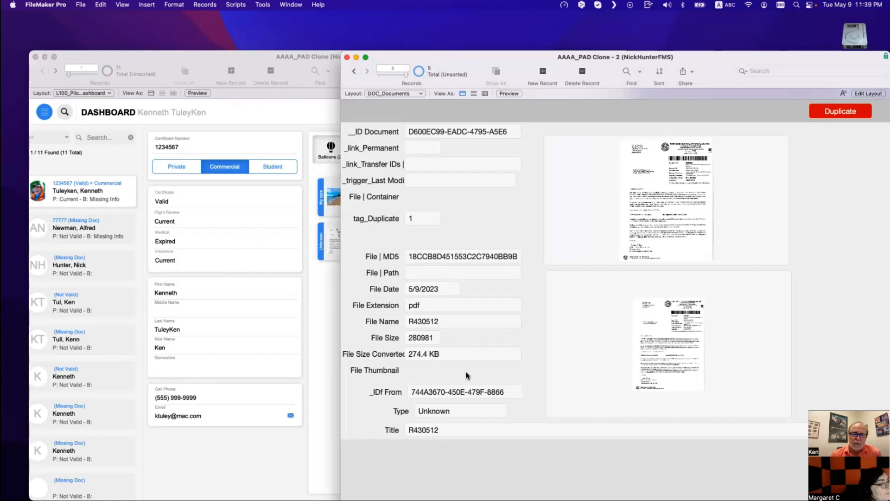
left_click(290, 304)
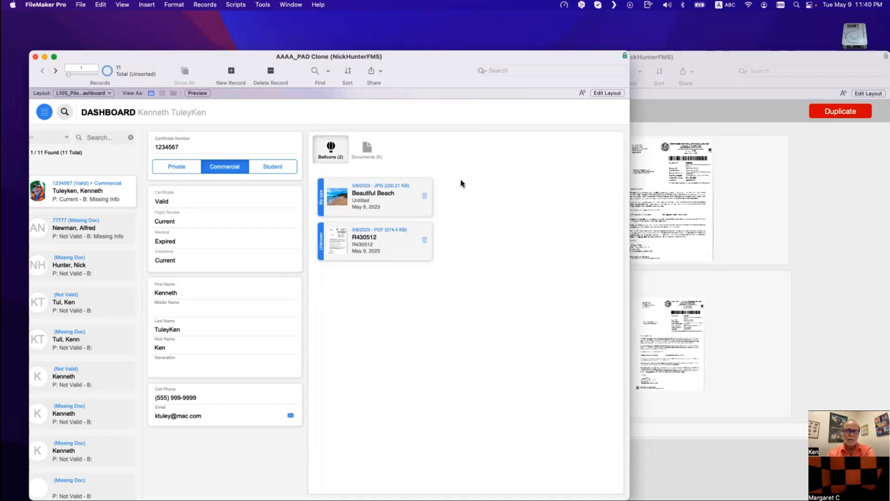
Step: Copy the sunset beach image from its document record and paste it into the file container of a new document record
left_click(755, 302)
left_click(354, 71)
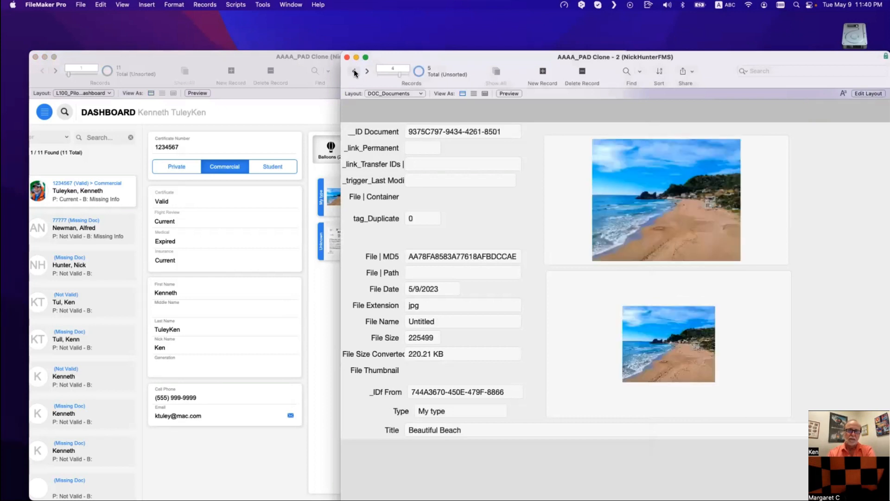
left_click(354, 72)
left_click(354, 72)
left_click(680, 196)
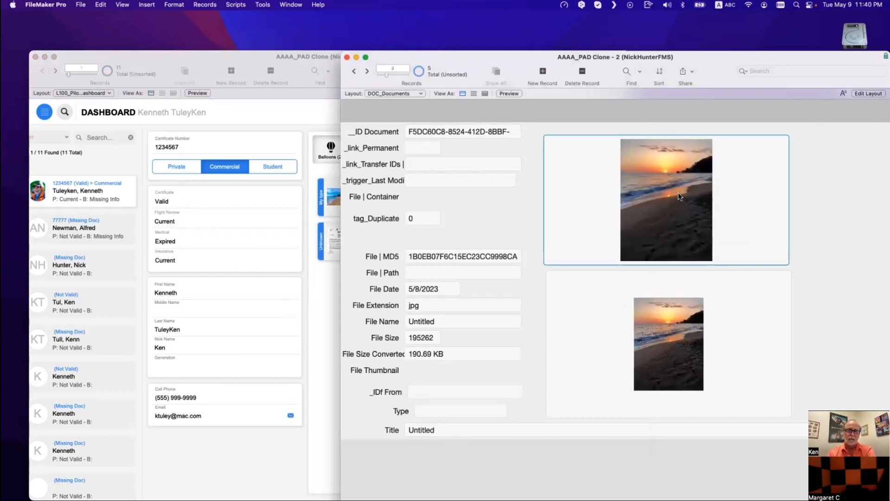
key("super+c")
left_click(367, 71)
left_click(354, 72)
key("super+n")
left_click(568, 247)
key("super+v")
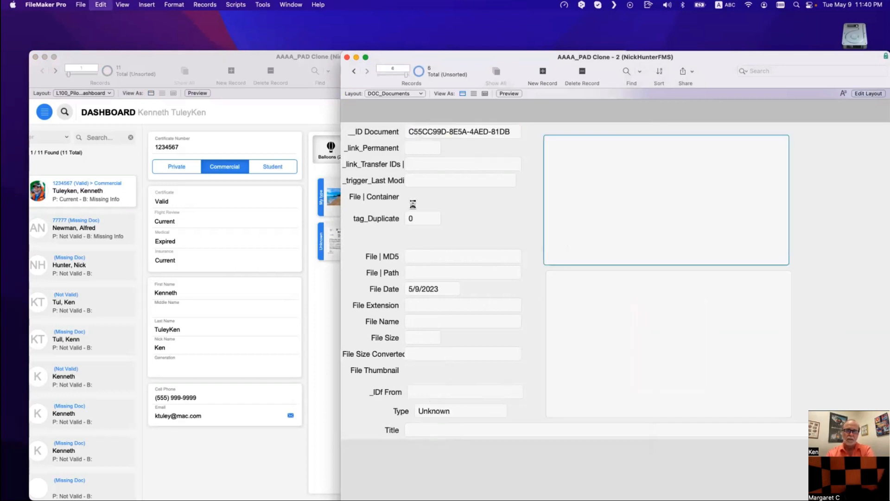
Step: Copy the pilot ID from the R430512 record's _IDf From field into the new sunset record and commit it
left_click(354, 72)
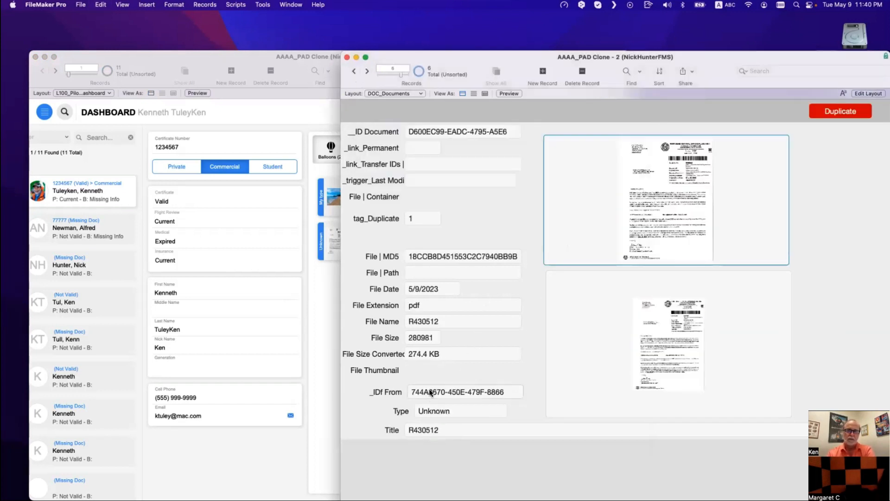
left_click(368, 72)
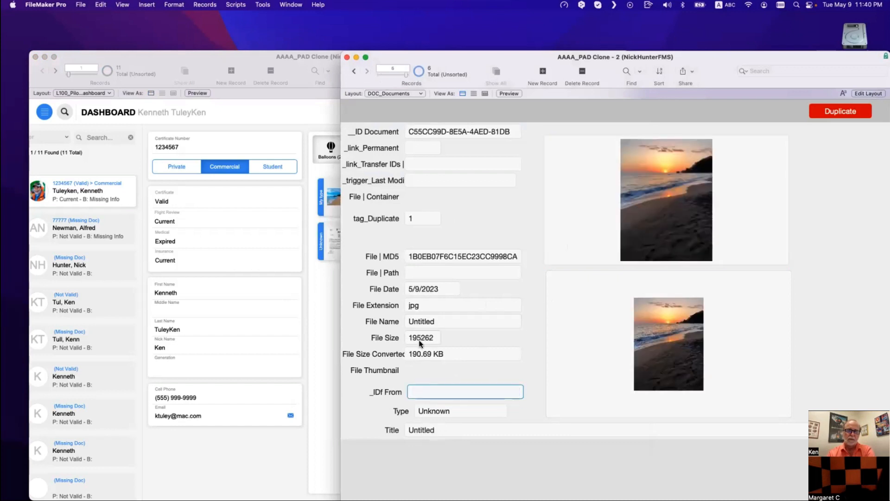
left_click(449, 400)
key("super+v")
left_click(451, 366)
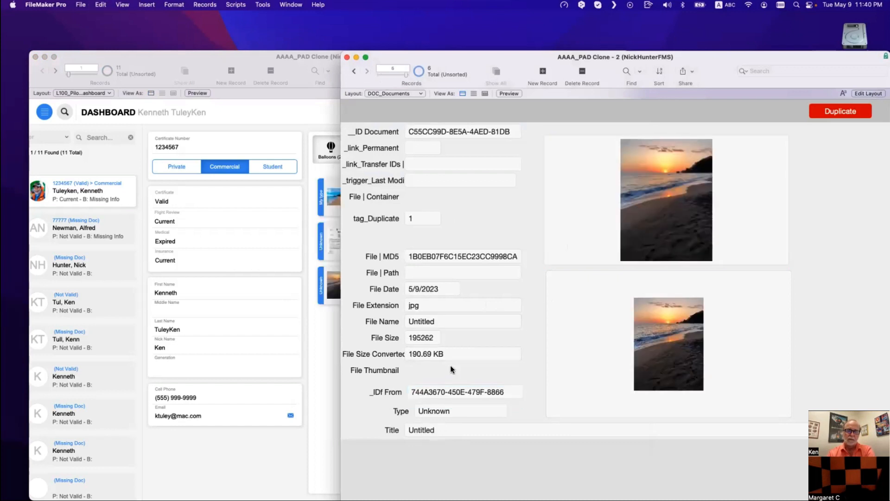
Step: Check the linked documents on the pilot dashboard, and show the Documents section for the second pilot in the list
left_click(332, 352)
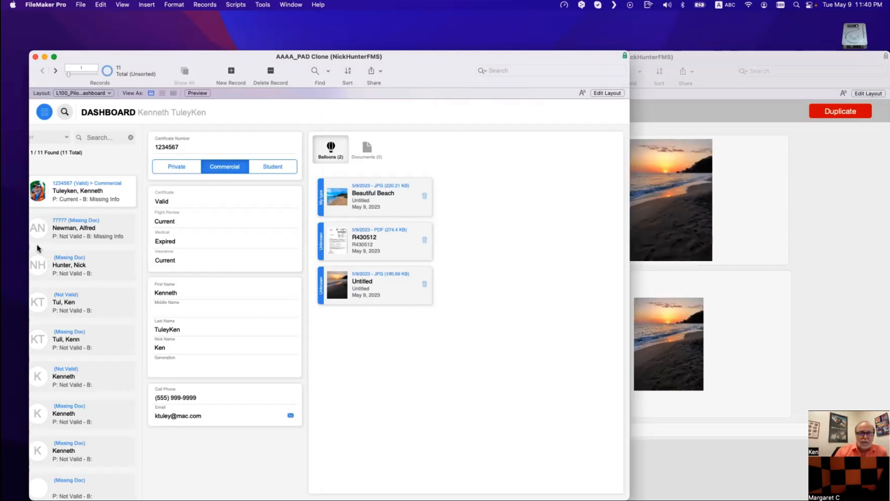
left_click(55, 232)
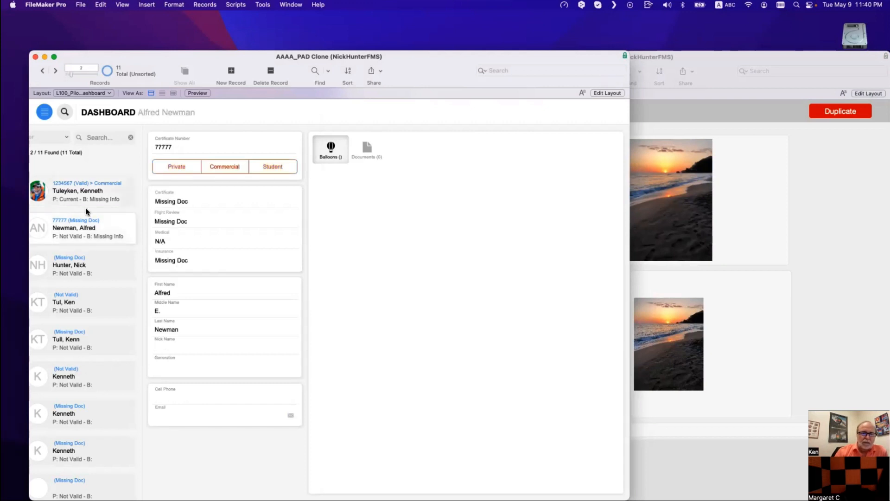
left_click(370, 150)
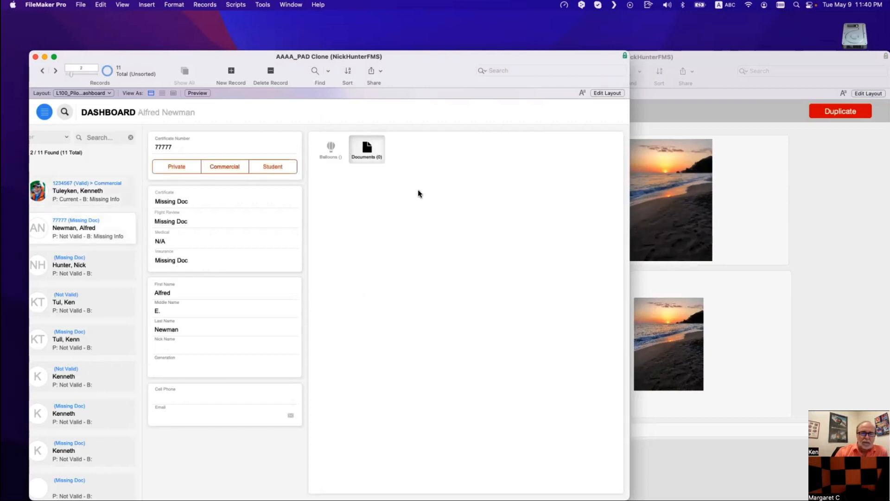
Step: Show the first pilot record in the list and switch the Dashboard layout to Layout mode
left_click(110, 190)
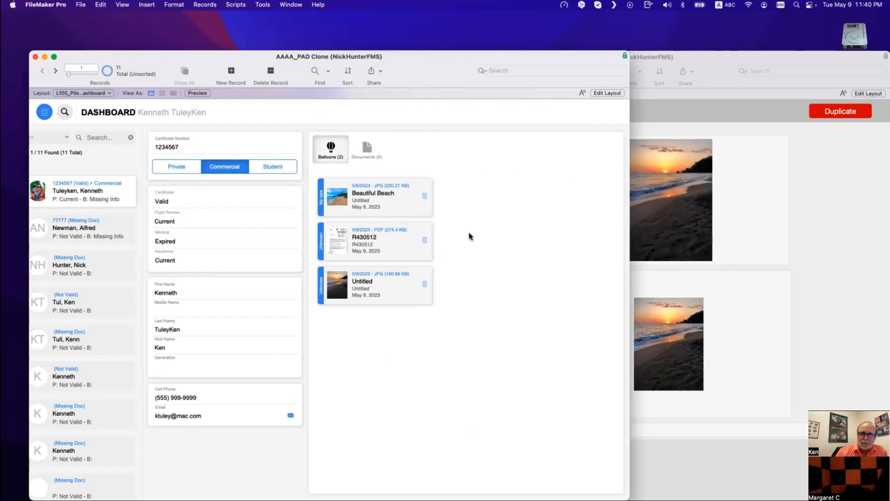
key("super+l")
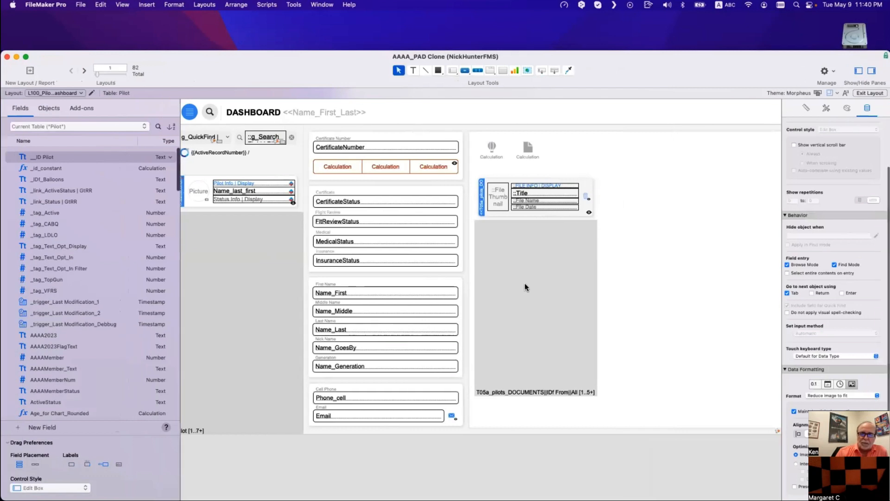
left_click_drag(525, 286, 527, 297)
scroll(519, 296, "right", 5)
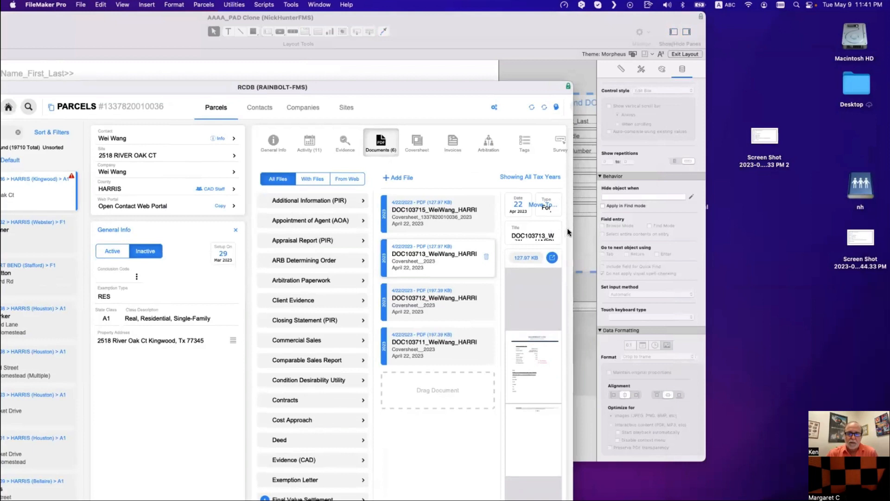
Step: Widen the RCDB window and switch its Parcels layout with the Documents panel to Layout mode
left_click_drag(574, 229, 740, 230)
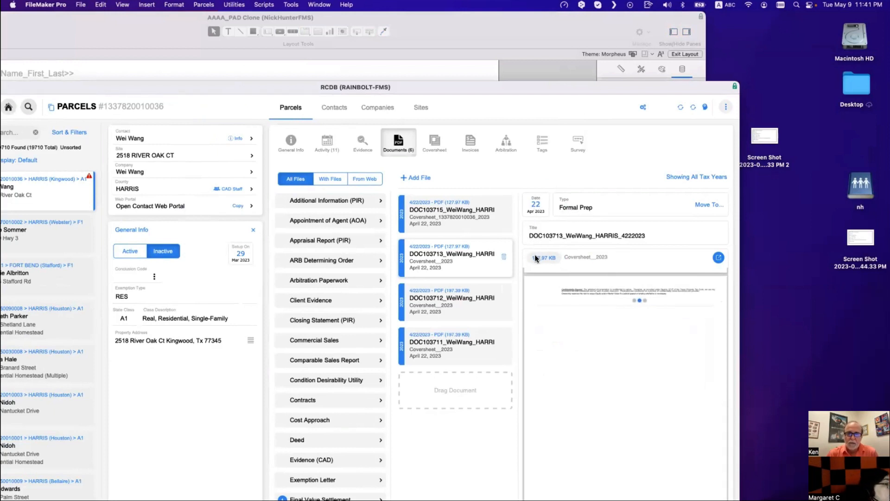
key("super+b")
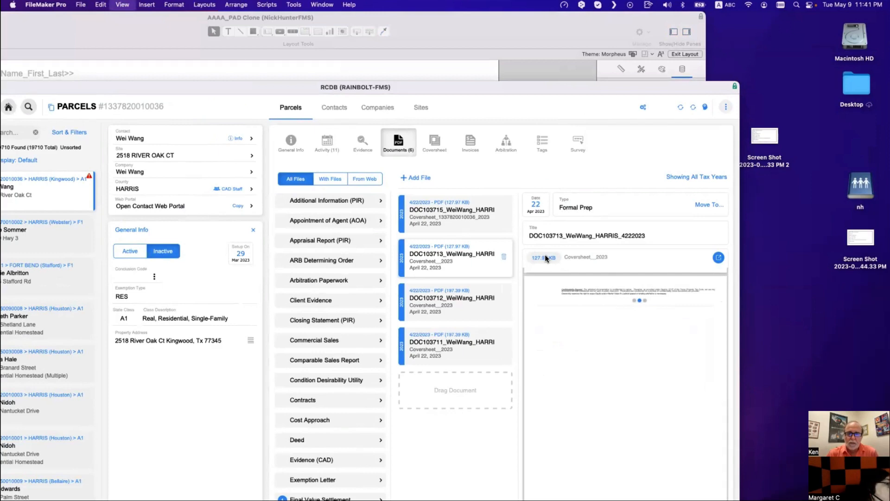
scroll(549, 258, "right", 3)
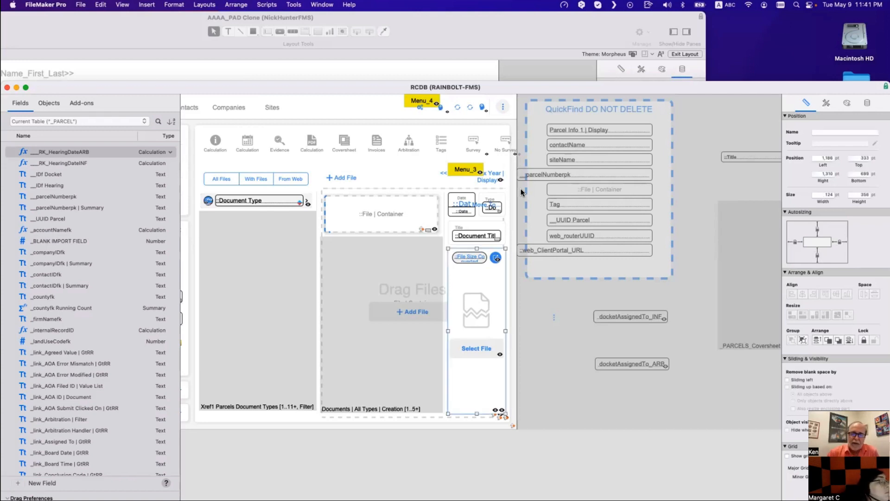
Step: Copy the date, type, title and file preview objects from RCDB's Documents panel into the AAAA_PAD Clone dashboard, beside the documents portal
left_click_drag(521, 188, 434, 227)
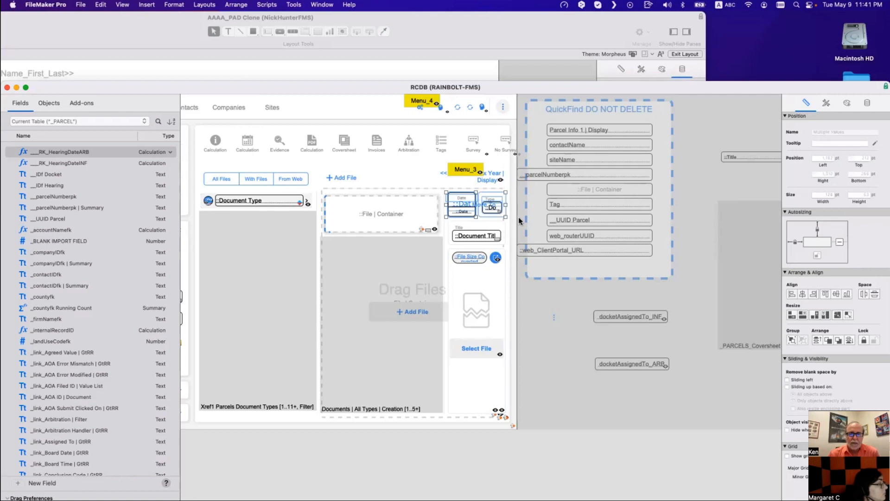
left_click_drag(522, 215, 428, 244)
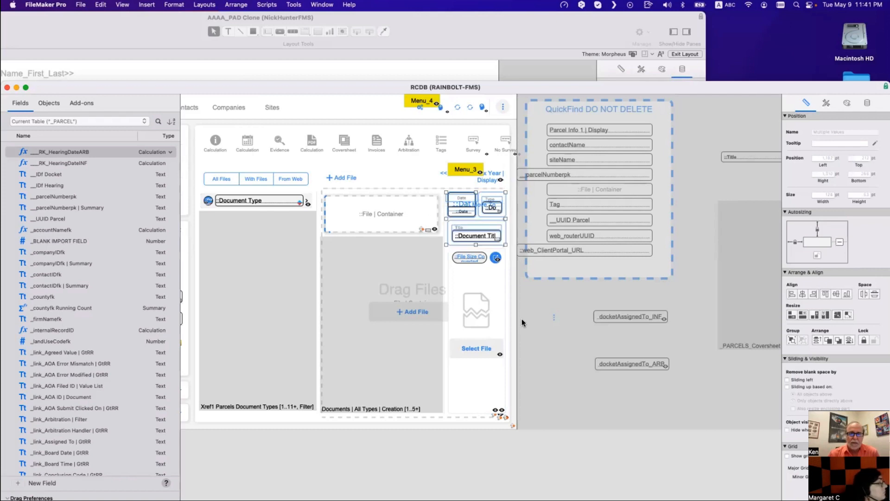
left_click(485, 282)
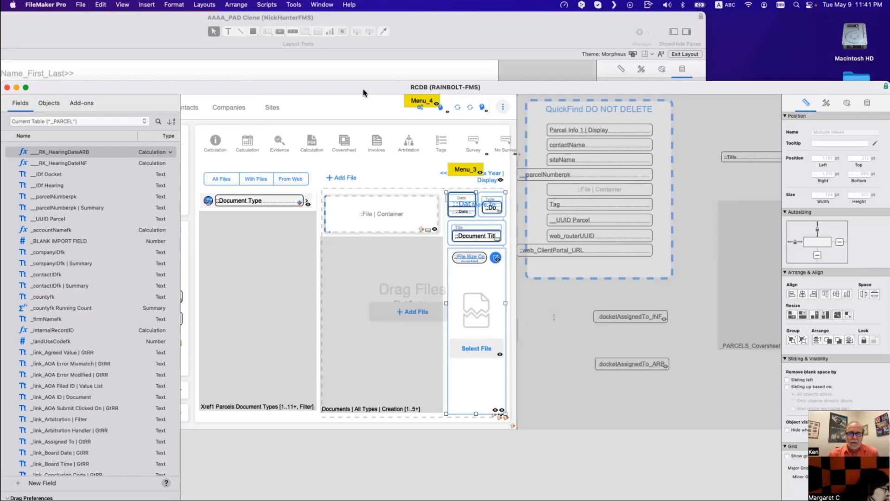
mouse_move(363, 89)
left_mouse_down()
mouse_move(536, 299)
mouse_move(636, 382)
left_mouse_up()
left_click(416, 129)
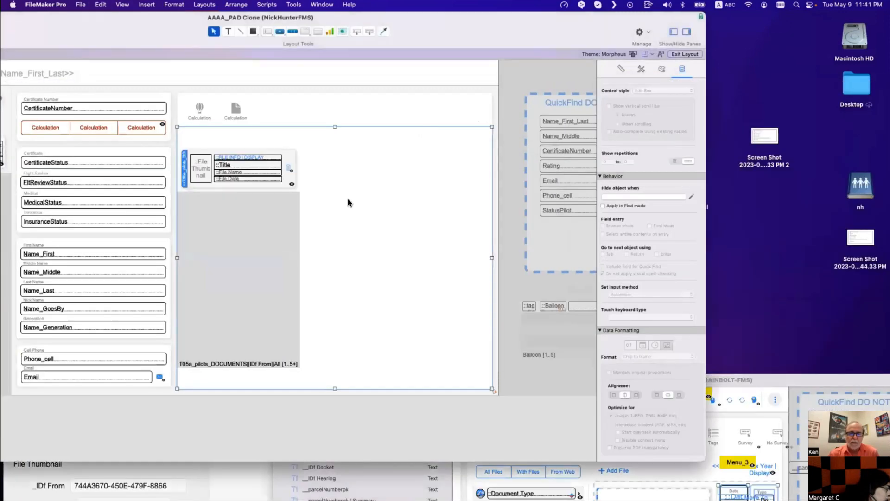
key("super+v")
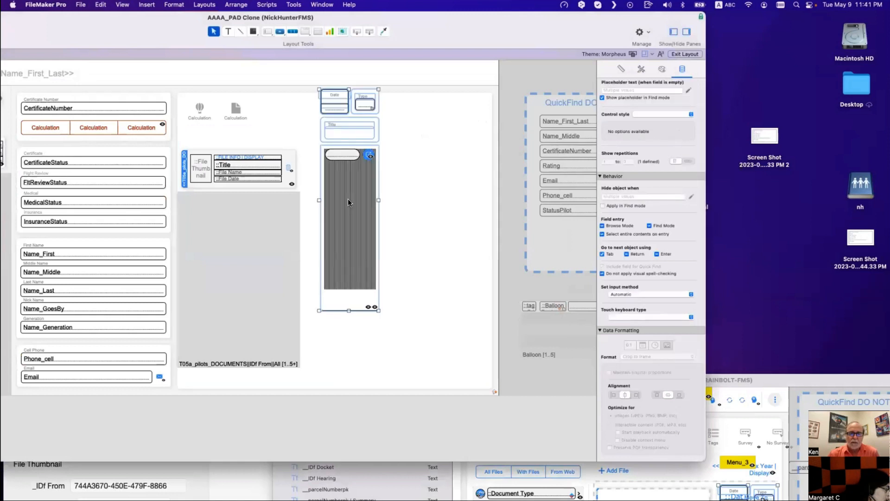
left_click_drag(348, 199, 336, 259)
left_click(439, 244)
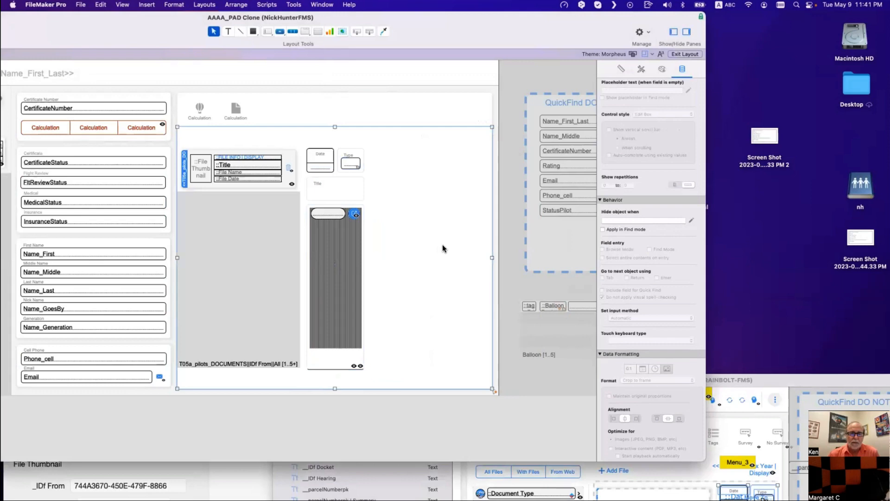
Step: Check the source Title box in RCDB, and arrange the pasted Title background box behind its field
left_click(358, 191)
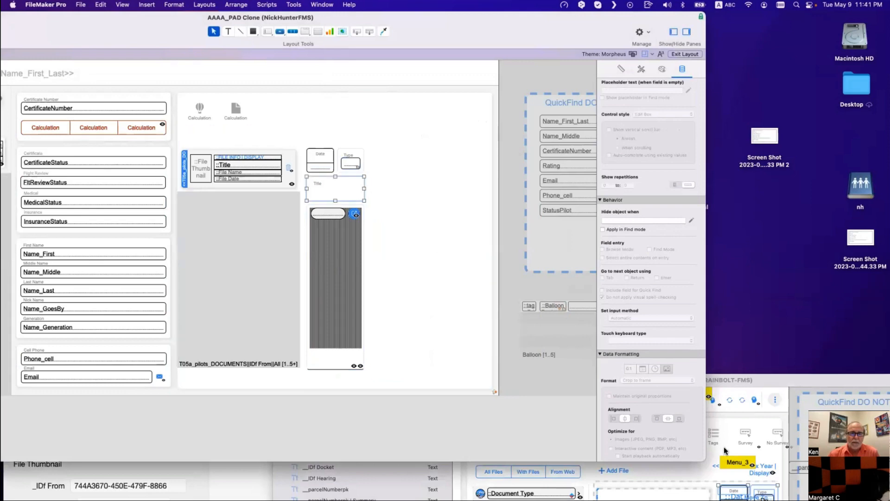
left_click(751, 451)
left_click_drag(754, 379, 614, 209)
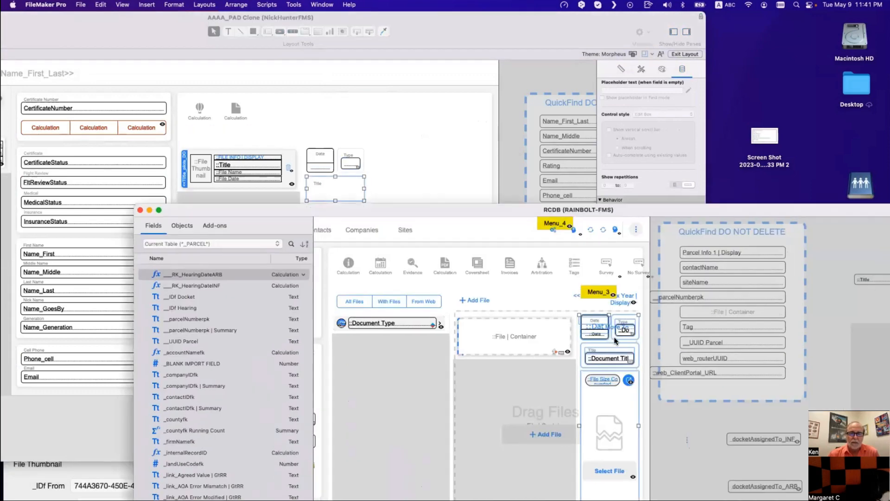
left_click(622, 363)
left_click(332, 195)
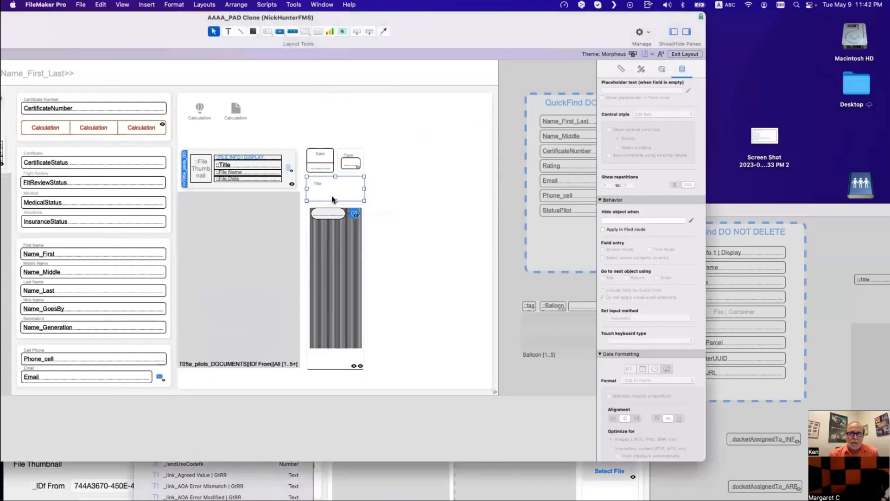
left_click_drag(331, 191, 371, 191)
key("super+z")
left_click(240, 4)
left_click(246, 85)
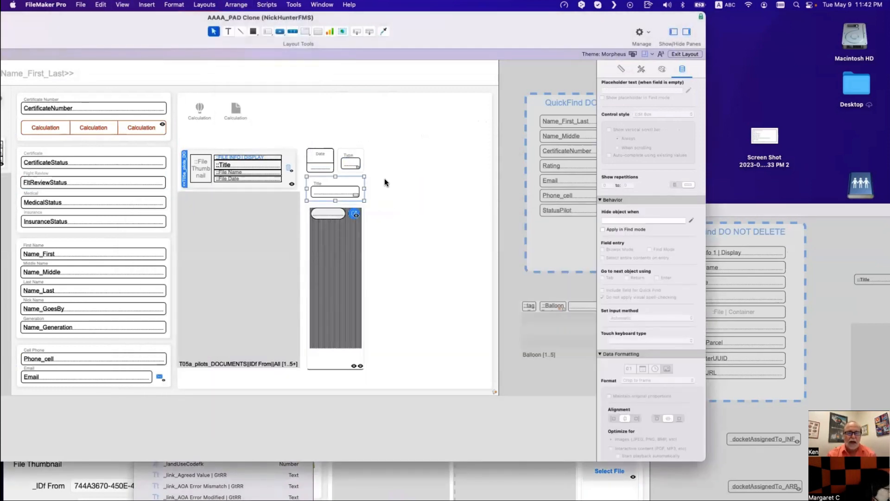
Step: Widen the Title background box to nearly the full remaining width of the dashboard's document panel
left_click(360, 195)
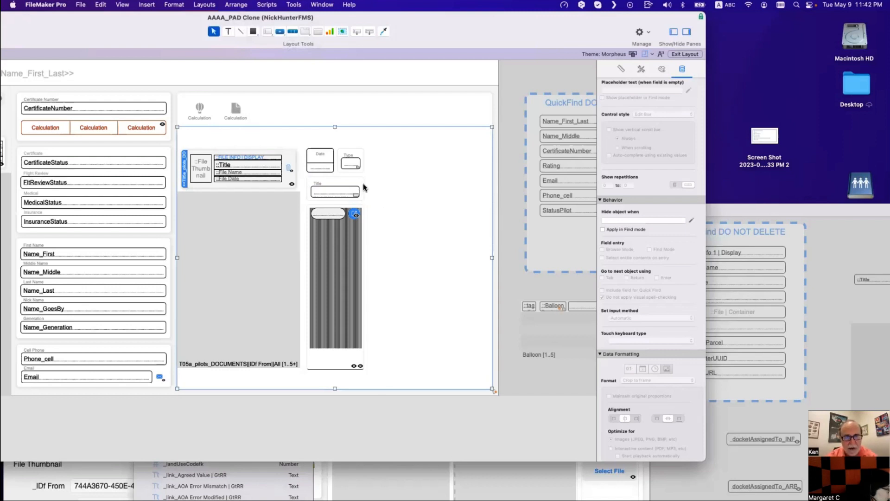
left_click(363, 183)
left_click_drag(363, 189, 485, 190)
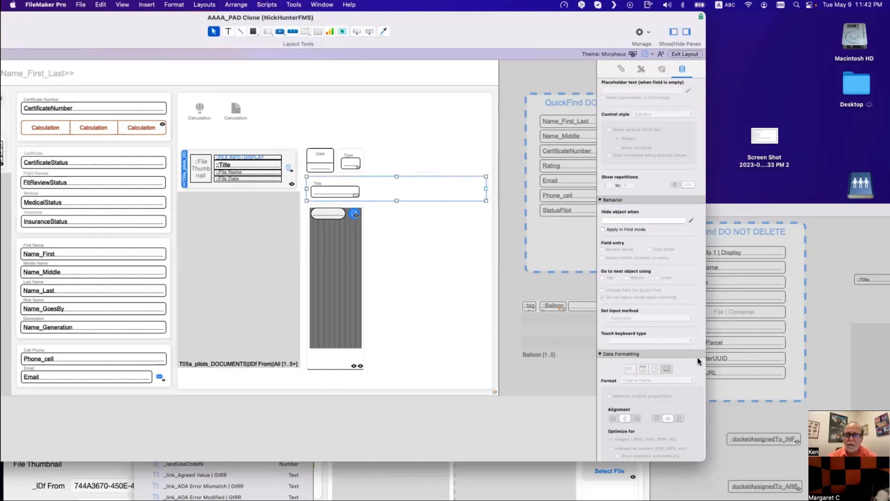
Step: Copy the vertical divider line from RCDB into the dashboard, between the documents portal and the pasted detail objects
left_click(739, 396)
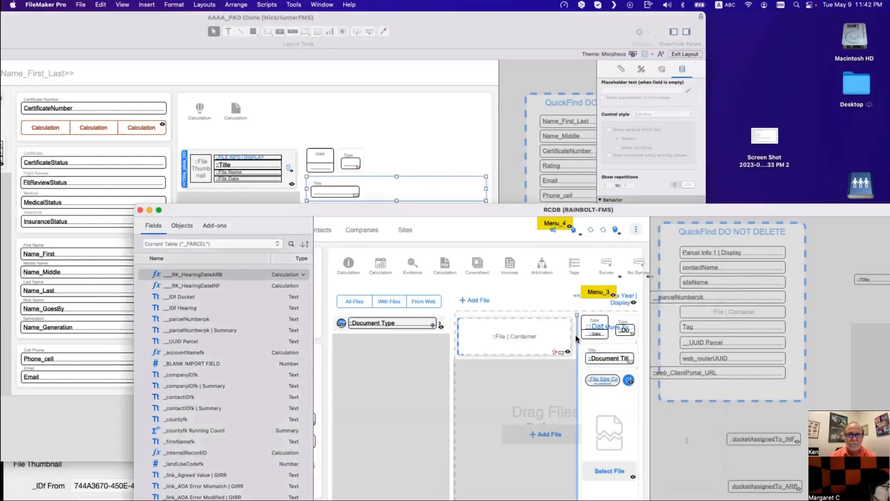
left_click(425, 143)
key("super+v")
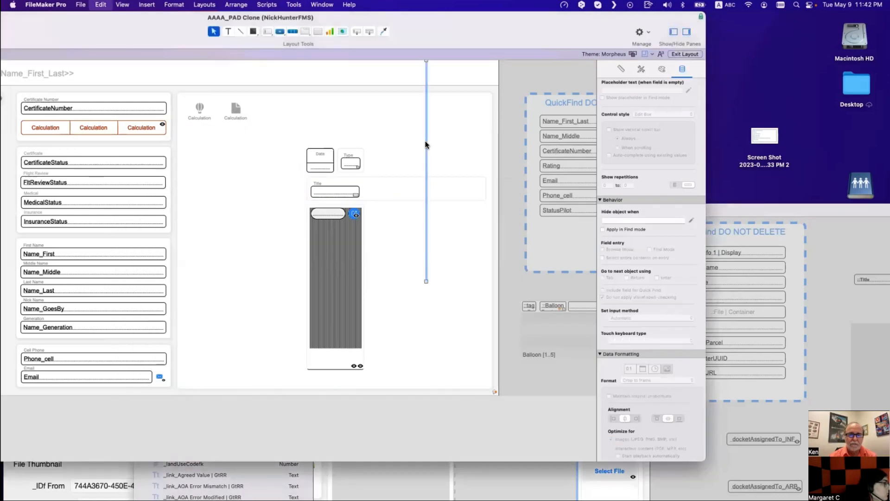
left_click_drag(426, 141, 301, 235)
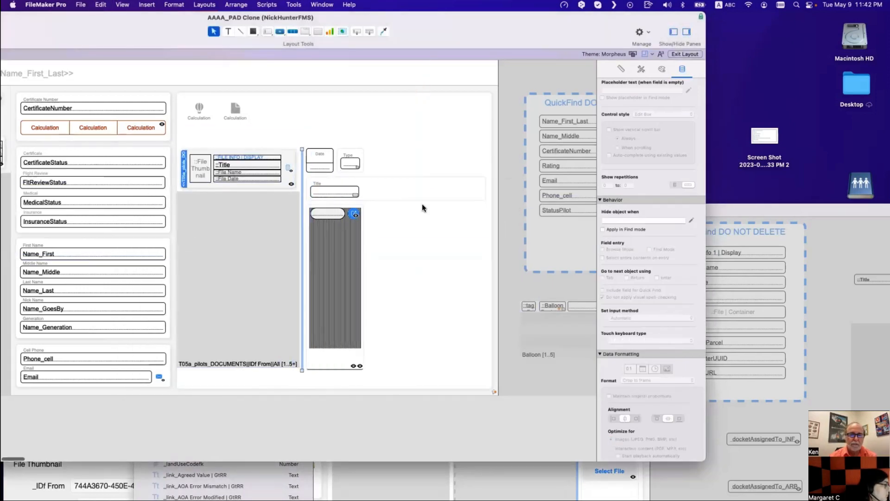
Step: Nudge the vertical divider closer to the documents portal and extend its lower end
left_click(422, 206)
left_click(299, 214)
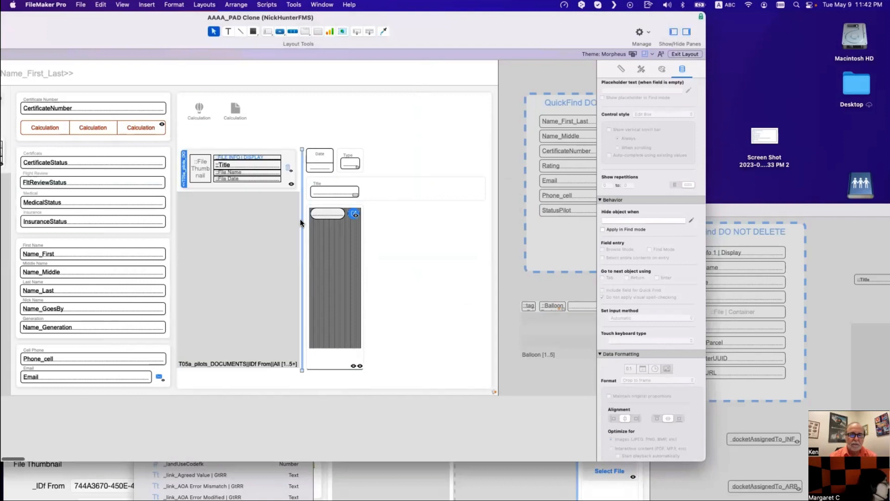
scroll(300, 220, "down", 1)
left_click_drag(301, 221, 298, 220)
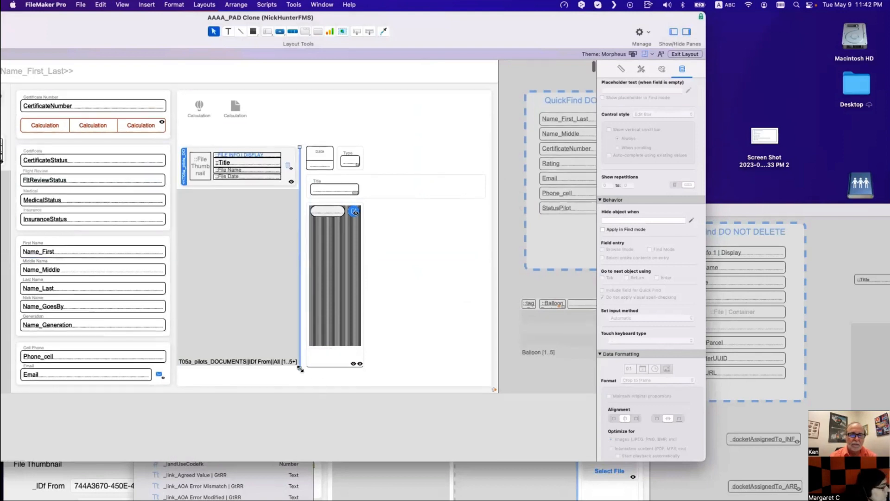
left_click_drag(301, 369, 302, 377)
left_click(320, 329)
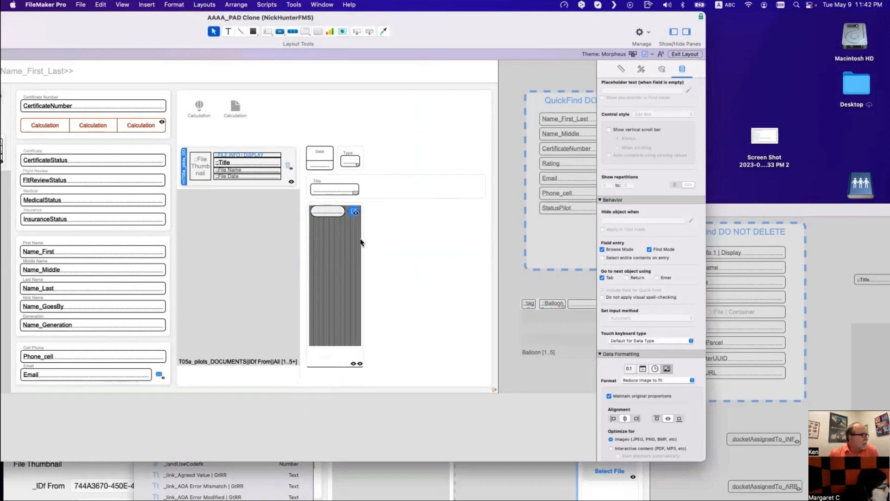
Step: Shift all the pasted date, type, title and preview objects slightly closer to the vertical divider
left_click_drag(518, 403, 303, 140)
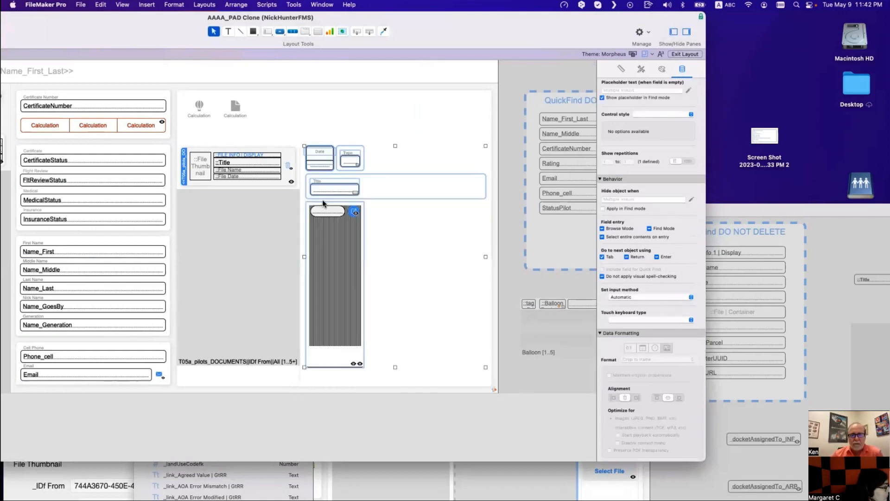
left_click_drag(321, 193, 321, 193)
left_click(369, 242)
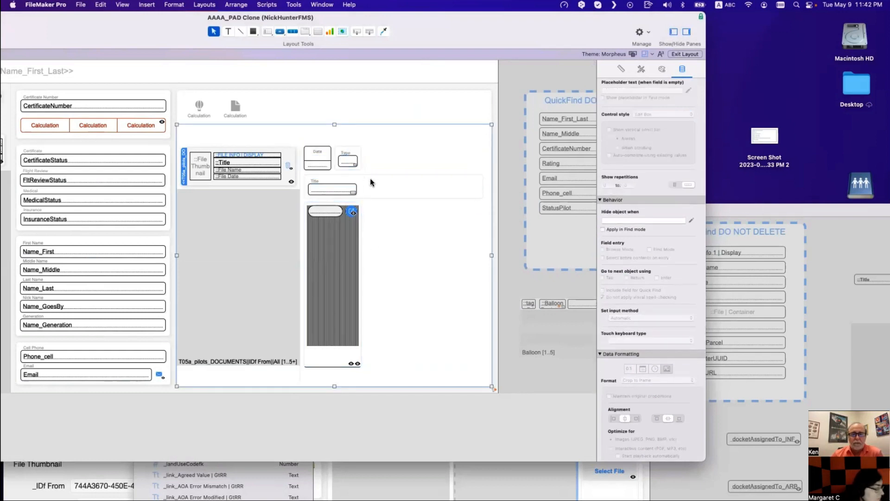
Step: Widen the Title background box slightly and stretch the Title field across it
left_click(468, 191)
left_click_drag(485, 186, 487, 187)
left_click(344, 193)
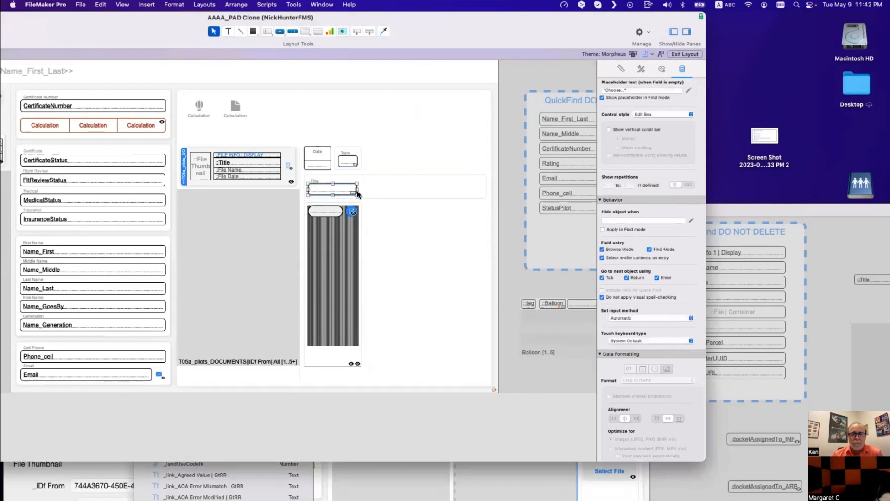
left_click_drag(356, 191, 482, 190)
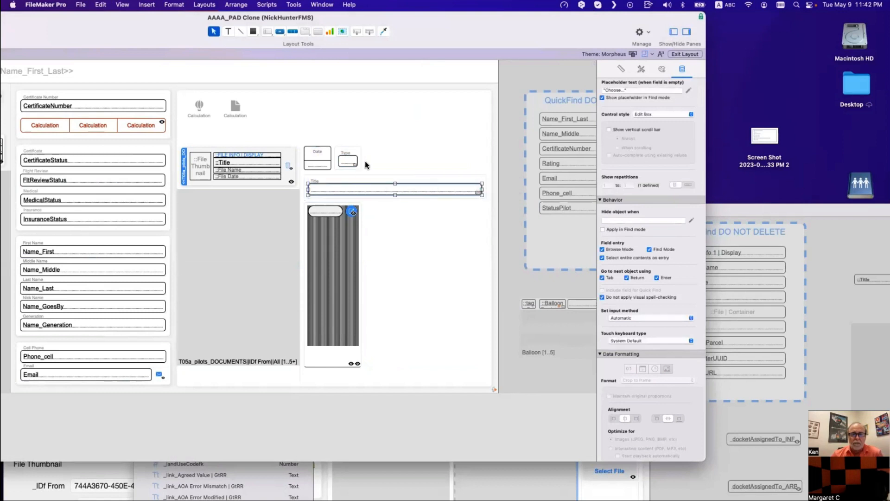
Step: Widen the Type background box and its field, and line up the Title field's right end with the Type field
left_click(362, 157)
left_click_drag(362, 157, 490, 162)
left_click(346, 162)
left_click_drag(357, 161, 484, 189)
left_click(480, 194)
left_click(508, 203)
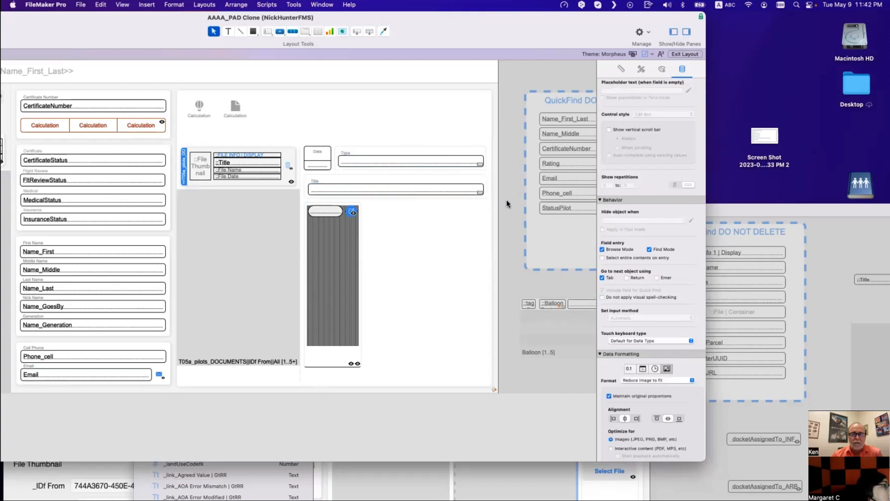
Step: Ungroup the file preview objects, accepting deletion of the group's hide calculation, and select the preview's background field
left_click(327, 202)
key("super+shift+r")
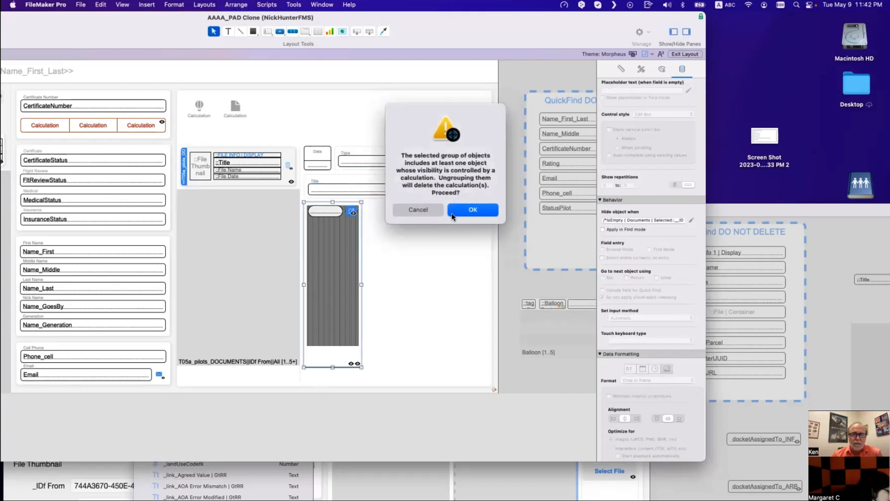
left_click(453, 212)
left_click(325, 264)
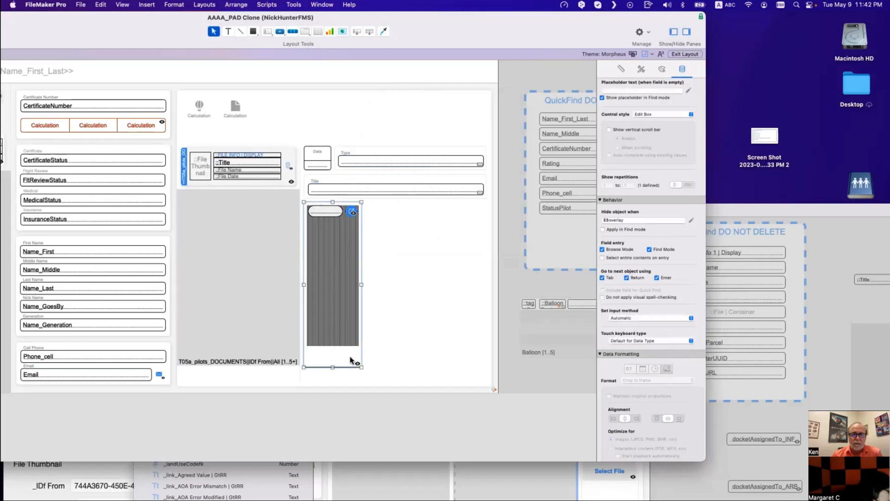
left_click_drag(360, 283, 455, 280)
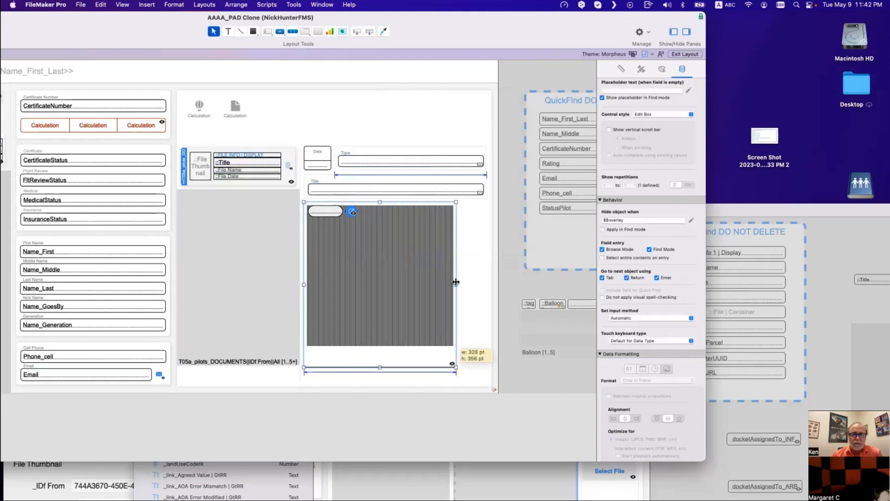
key("super+z")
double_click(322, 355)
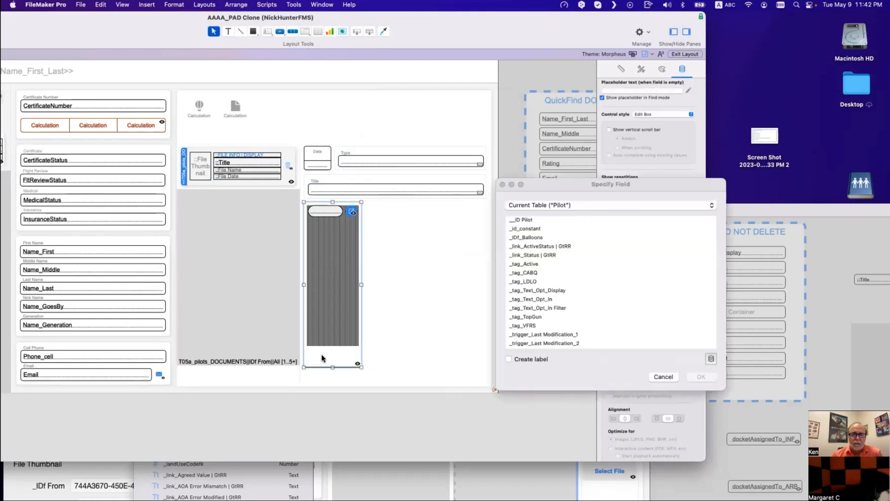
key("Escape")
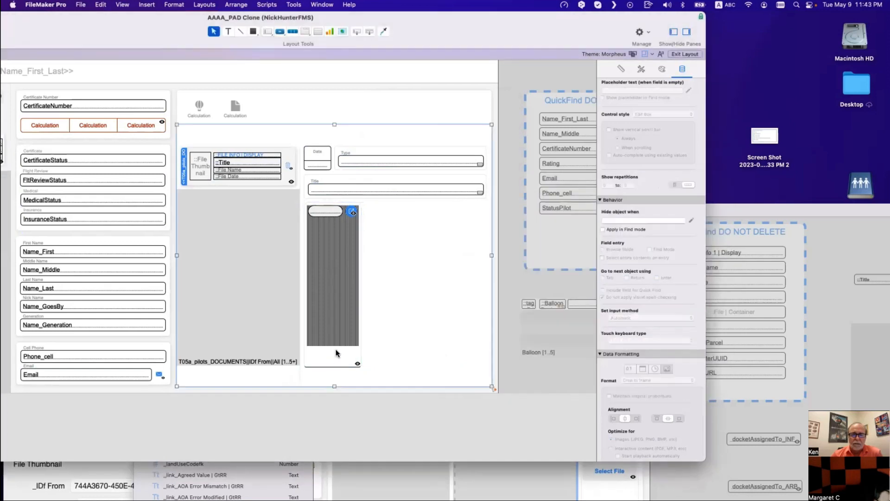
Step: Enlarge the file preview's background box and preview field to span the Title box's width and reach near the panel's lower edge
left_click(661, 69)
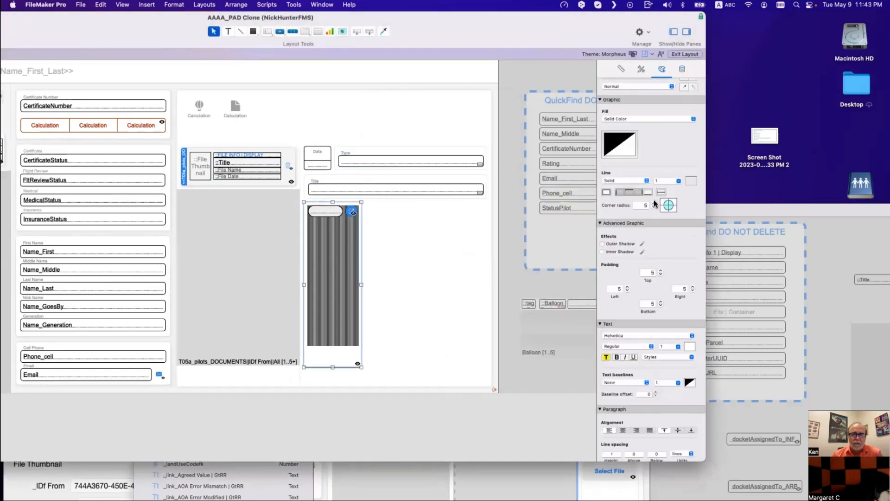
left_click(647, 193)
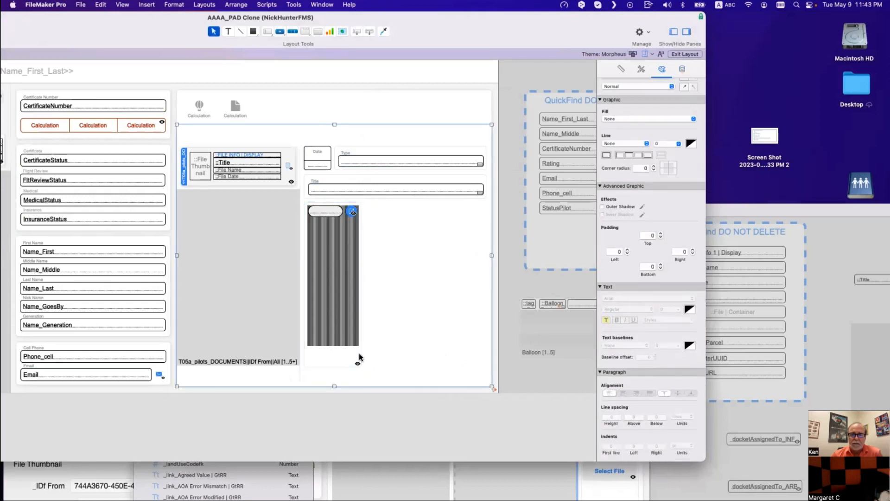
left_click_drag(360, 365, 488, 379)
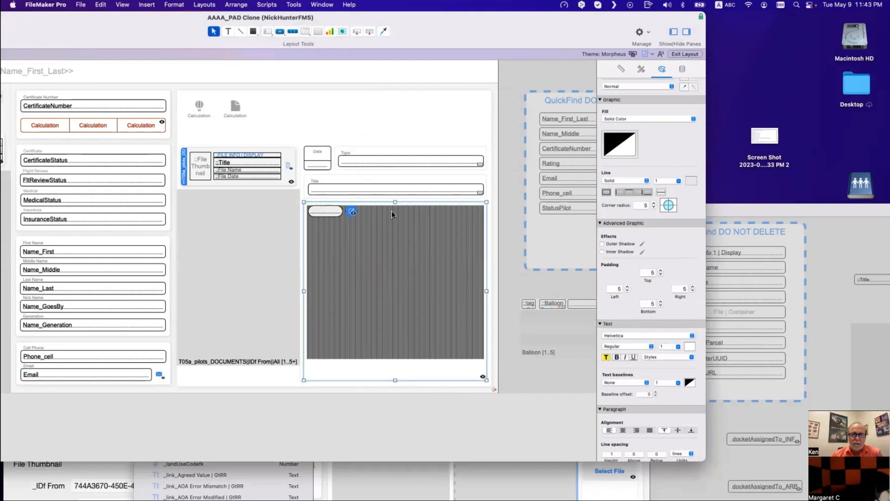
Step: Ungroup the preview's header objects, move the open-file icon to the preview's right end, and widen the file name text beside it
left_click(354, 213)
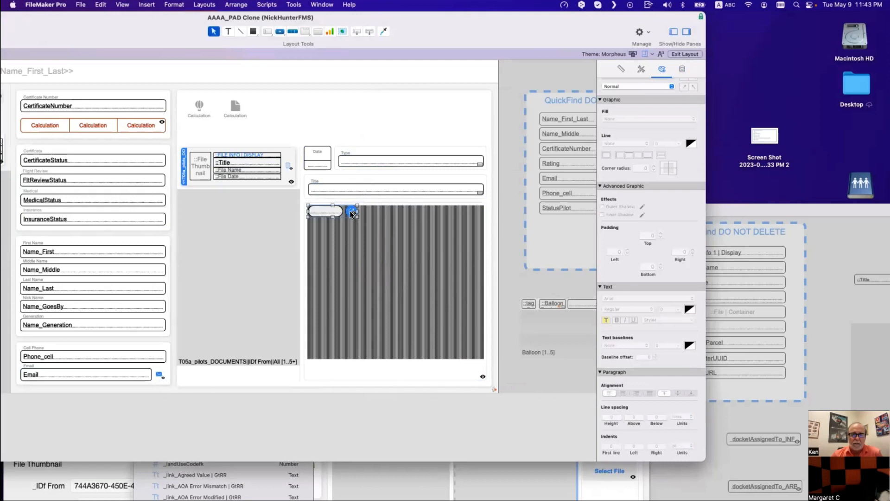
key("super+shift+a")
key("Return")
left_click_drag(353, 213, 480, 213)
left_click_drag(347, 213, 468, 210)
left_click(420, 241)
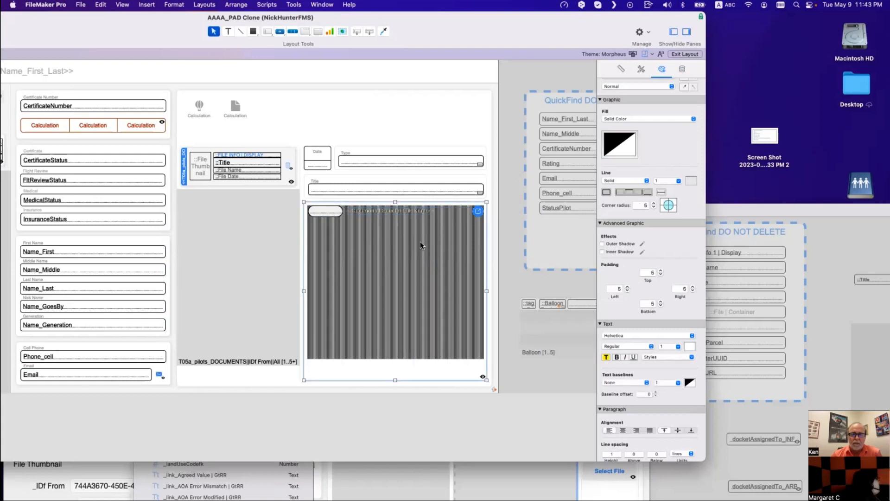
double_click(409, 255)
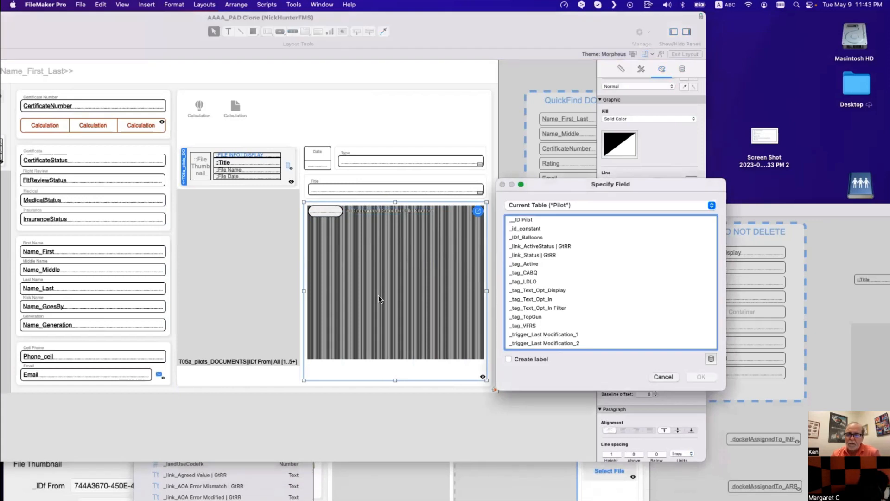
key("Escape")
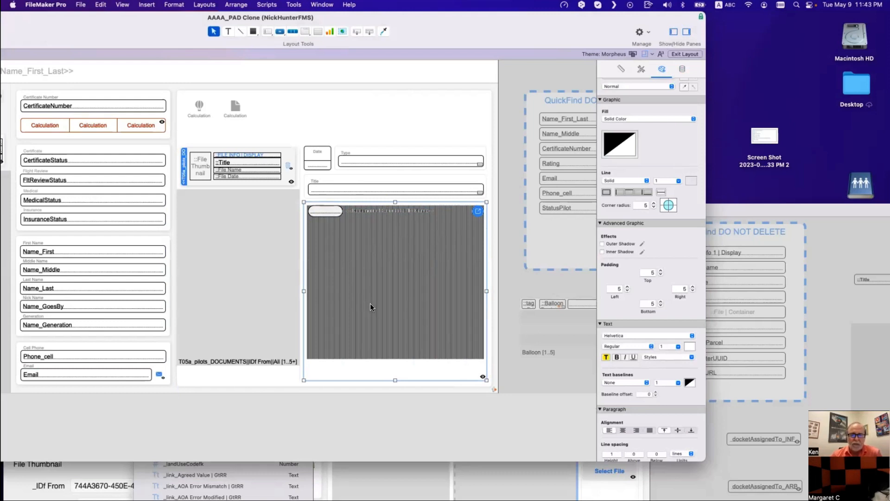
Step: View the dashboard's Documents tab in Browse mode to check the document list and new detail area
left_click(273, 269)
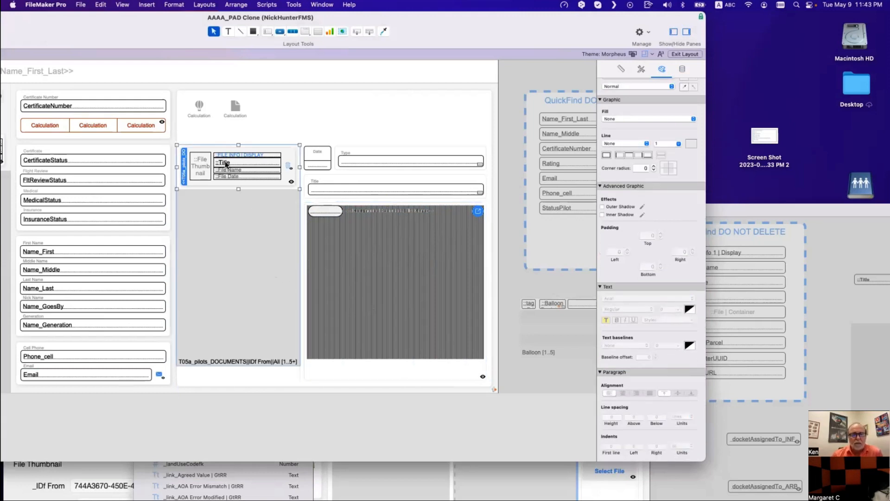
key("super+b")
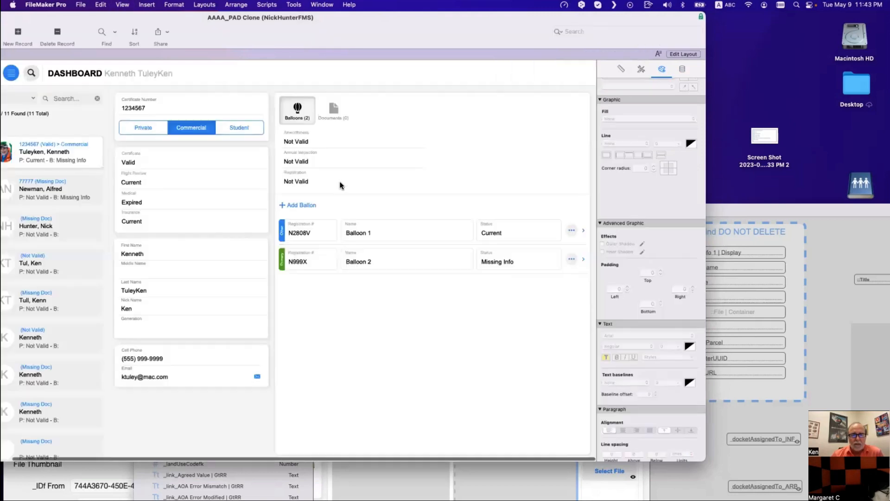
left_click(335, 107)
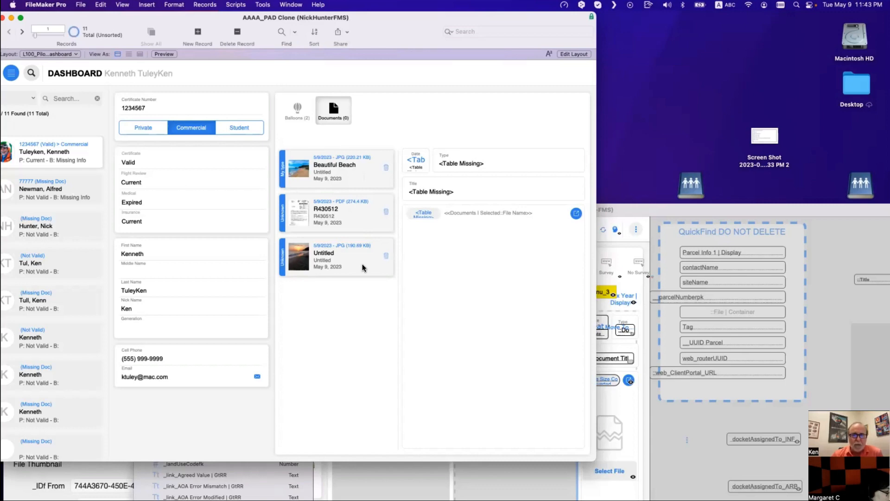
Step: Move the dashboard window fully into view and return to Layout mode
key("super+shift+d")
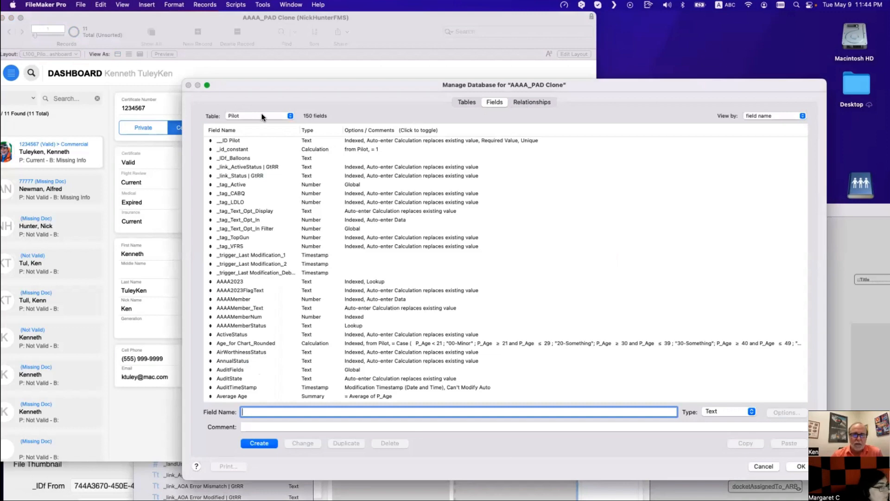
key("Escape")
left_click_drag(127, 19, 154, 23)
key("super+l")
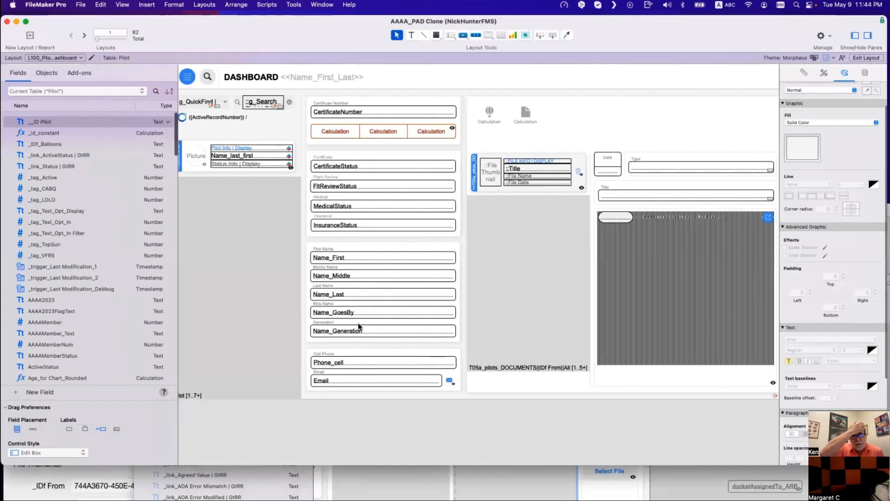
Step: Create a text field named g_Selected Document in the Pilot table and set it to use global storage
key("super+shift+d")
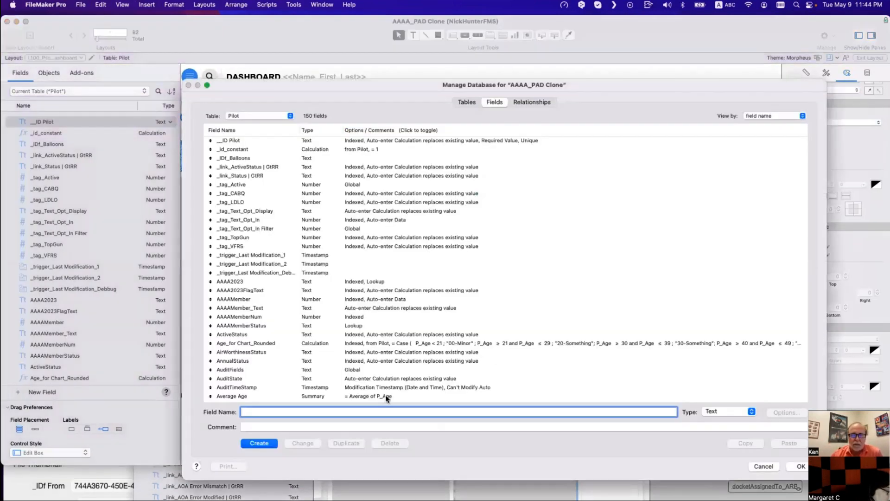
type("g_Selected Document")
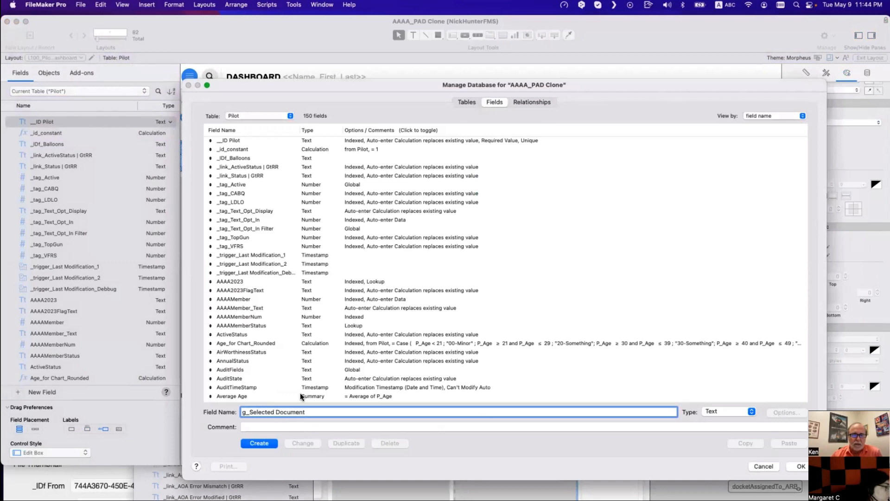
key("Return")
left_click(794, 411)
left_click(505, 176)
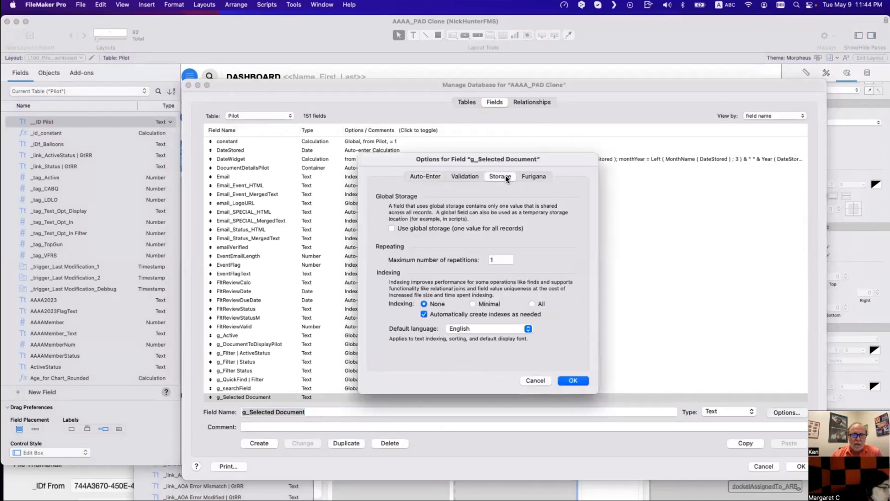
left_click(454, 228)
left_click(574, 378)
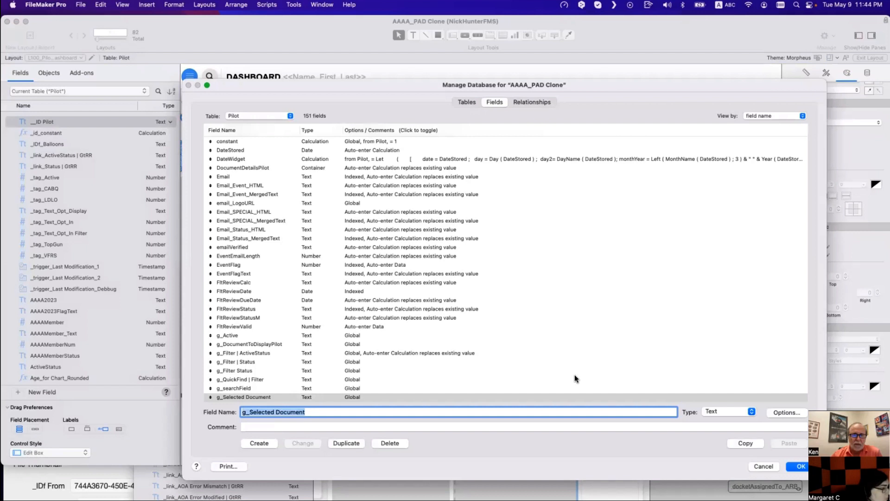
Step: Duplicate the T05a_pilots_DOCUMENTS table occurrence in the relationships graph, widen the original, and place the copy directly beneath it
left_click(533, 102)
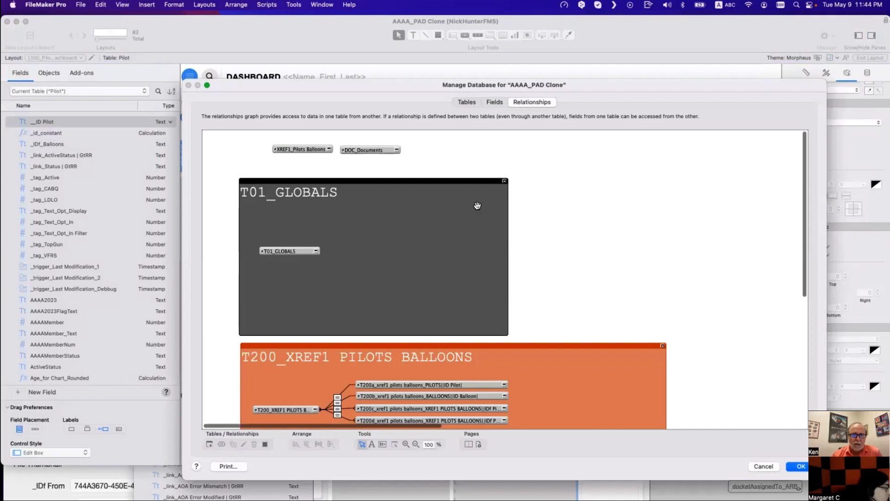
scroll(478, 205, "right", 10)
left_click(469, 223)
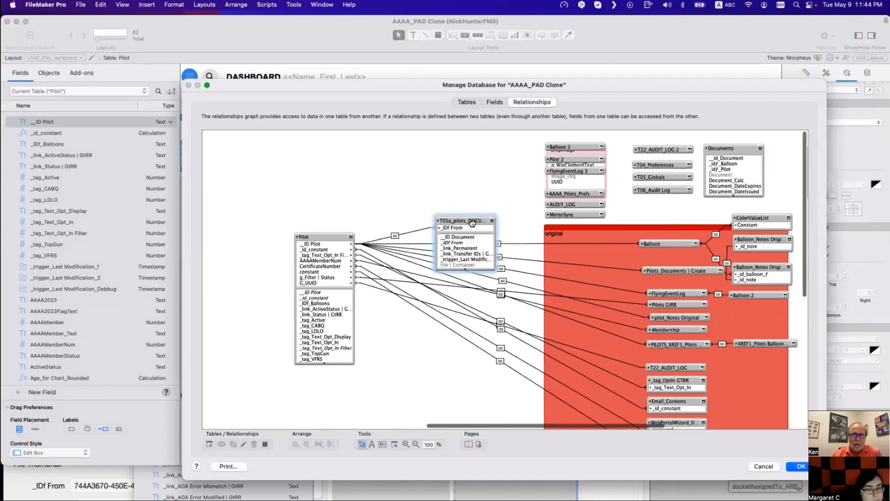
key("super+d")
left_click_drag(494, 222, 533, 222)
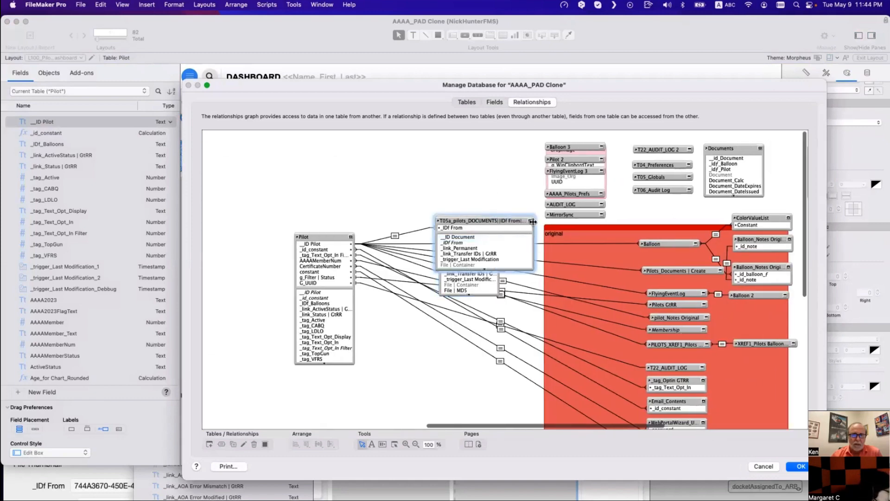
left_click_drag(479, 248, 475, 243)
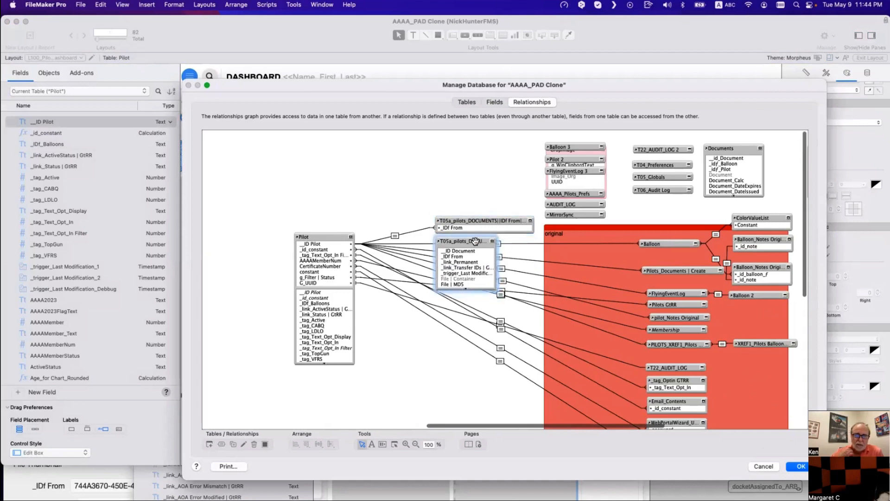
Step: Relate the copied documents occurrence to Pilot, matching _IDf From to __ID Pilot and __ID Document to g_Selected Document
left_click_drag(460, 256, 337, 244)
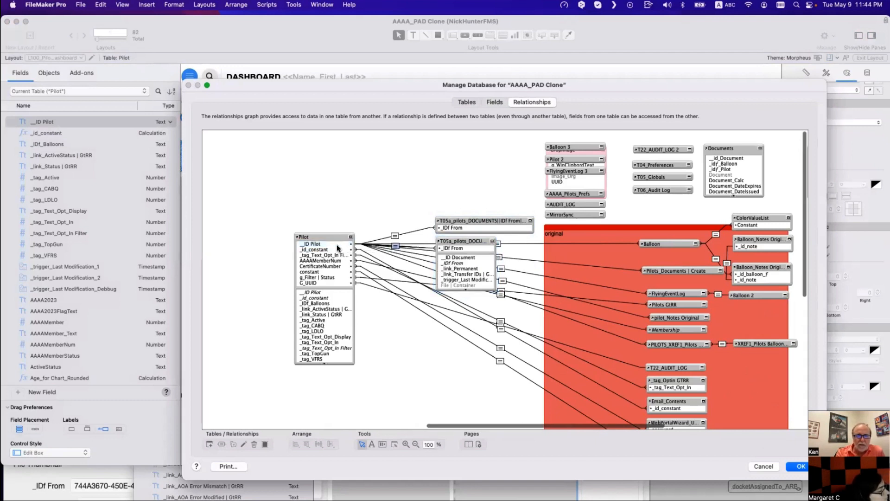
left_click_drag(339, 363, 321, 421)
left_click(322, 422)
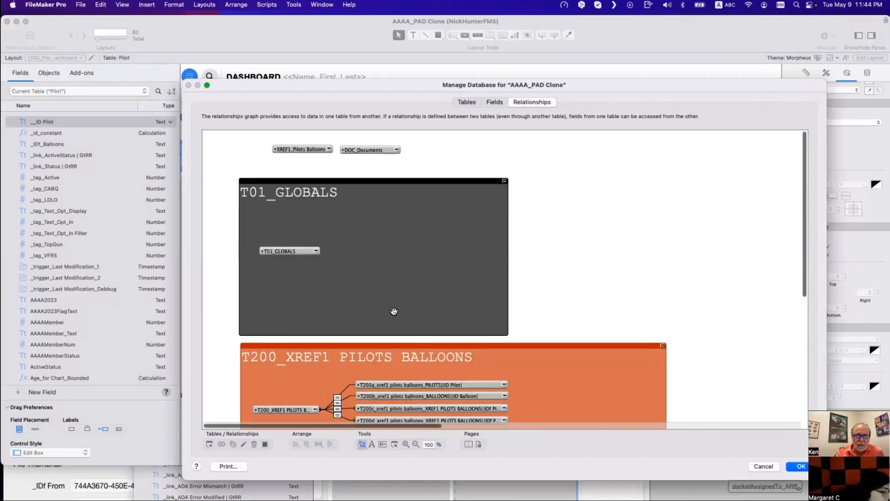
scroll(393, 310, "right", 20)
scroll(400, 312, "left", 9)
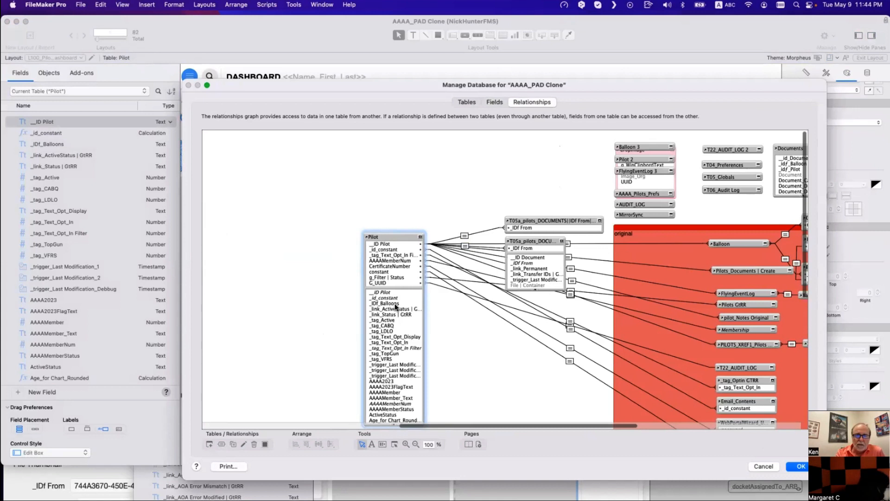
scroll(395, 307, "down", 2)
scroll(394, 399, "down", 6)
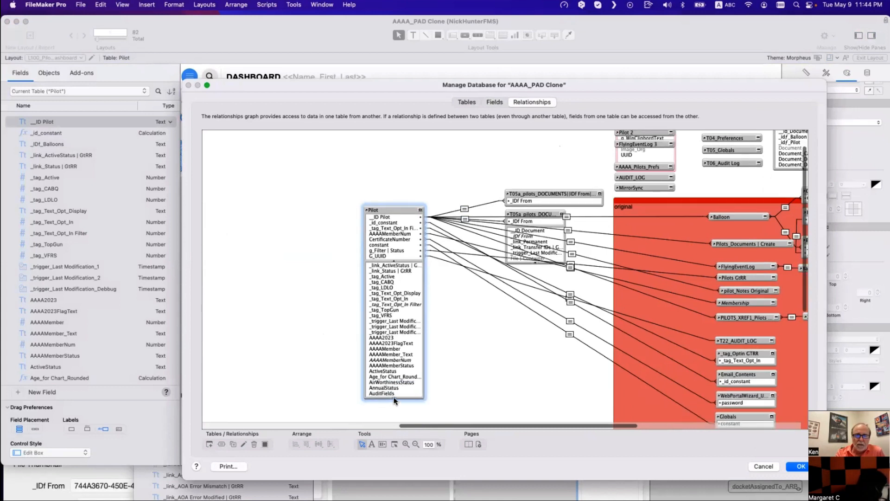
scroll(394, 400, "down", 6)
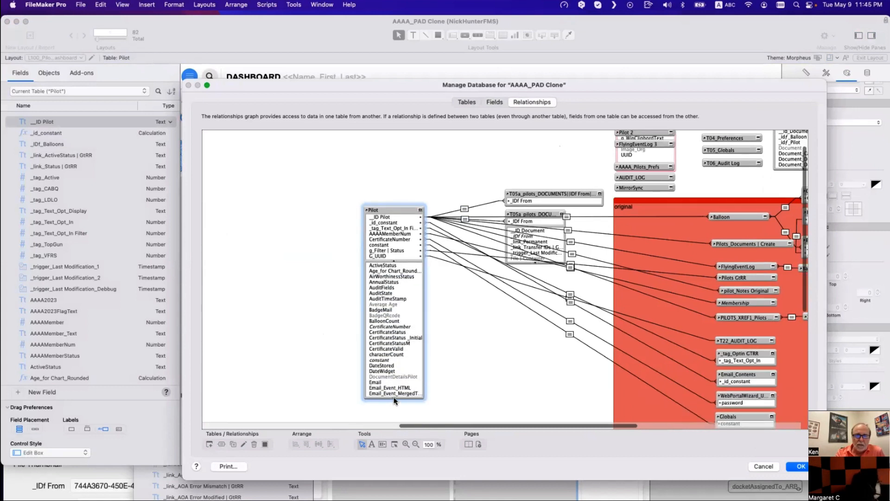
scroll(395, 399, "down", 5)
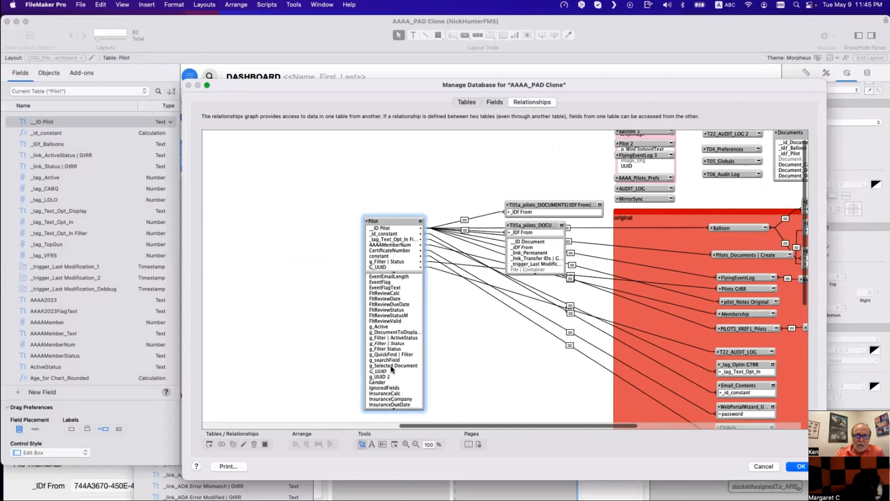
left_click_drag(393, 366, 510, 243)
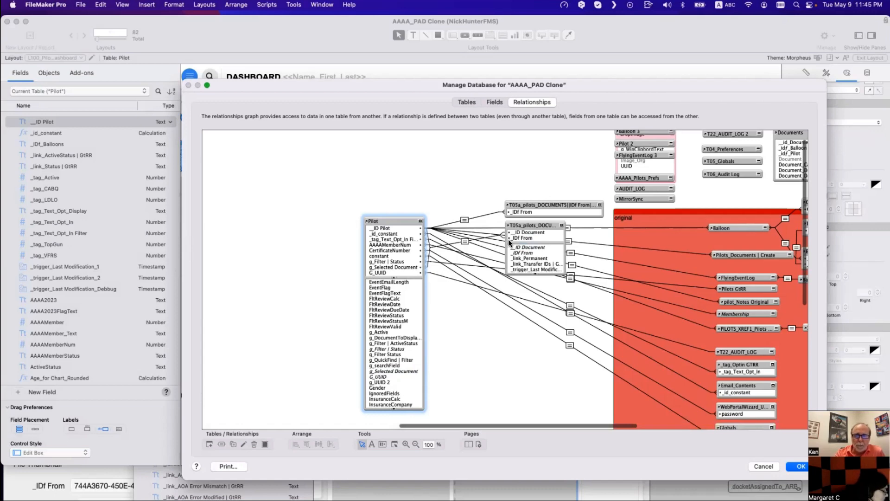
Step: Check the auto-enter calculation of the __ID Document field in the DOC_Documents table without changing it
left_click(500, 103)
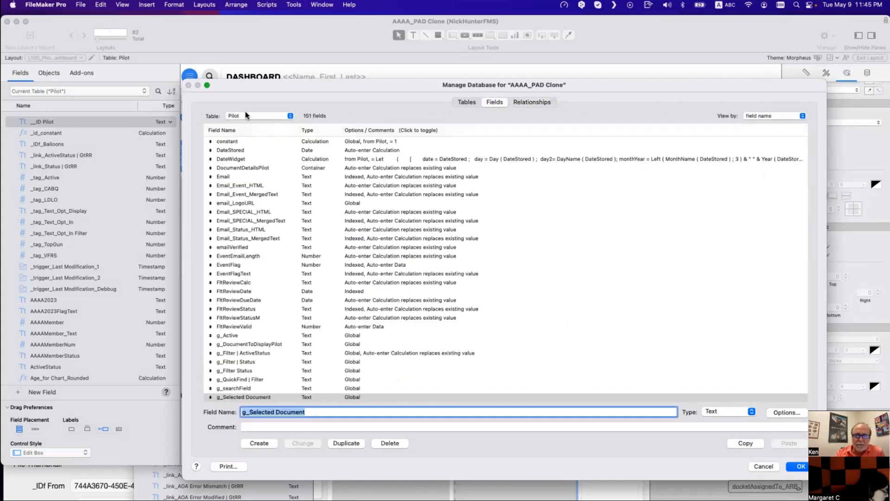
left_click(244, 113)
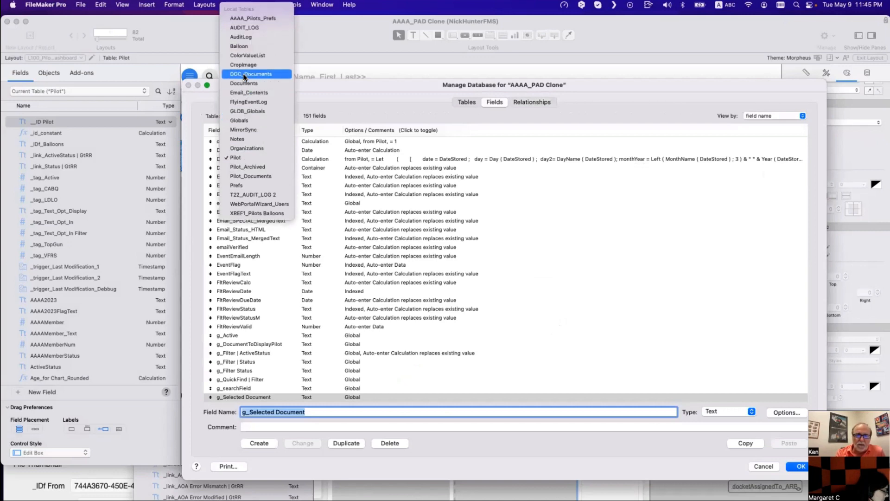
left_click(243, 73)
double_click(256, 141)
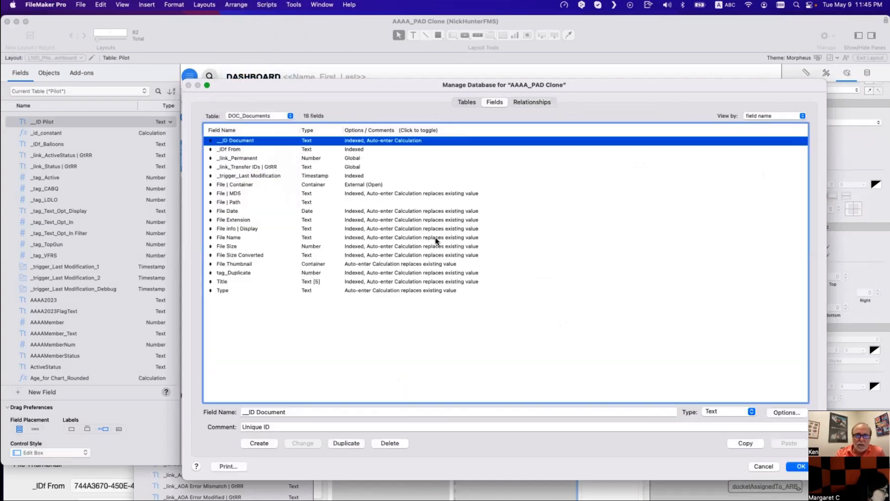
left_click(424, 177)
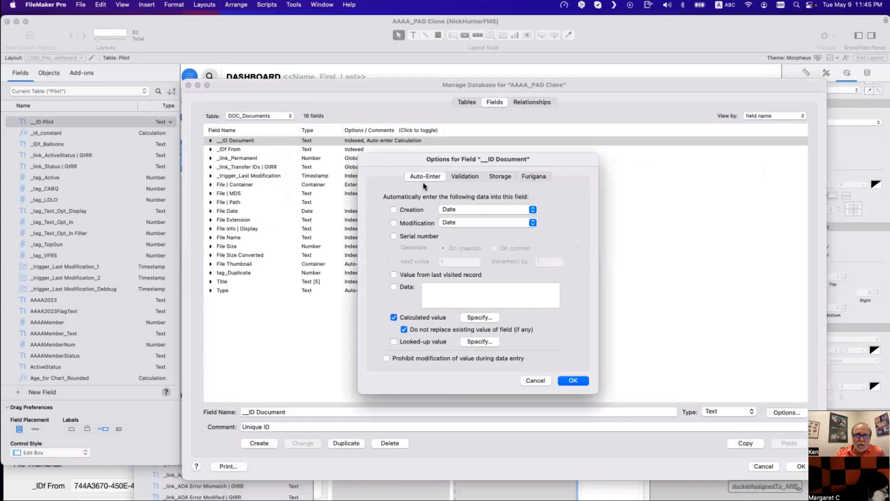
left_click(485, 317)
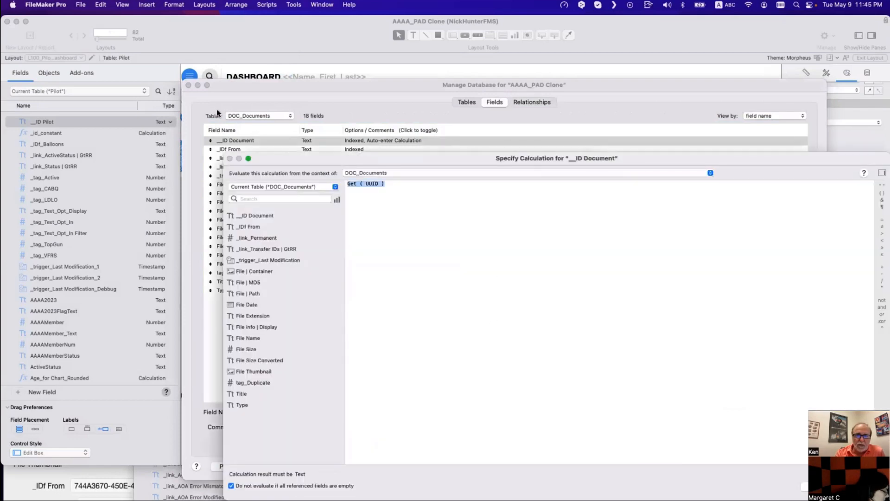
key("Escape")
key("Escape")
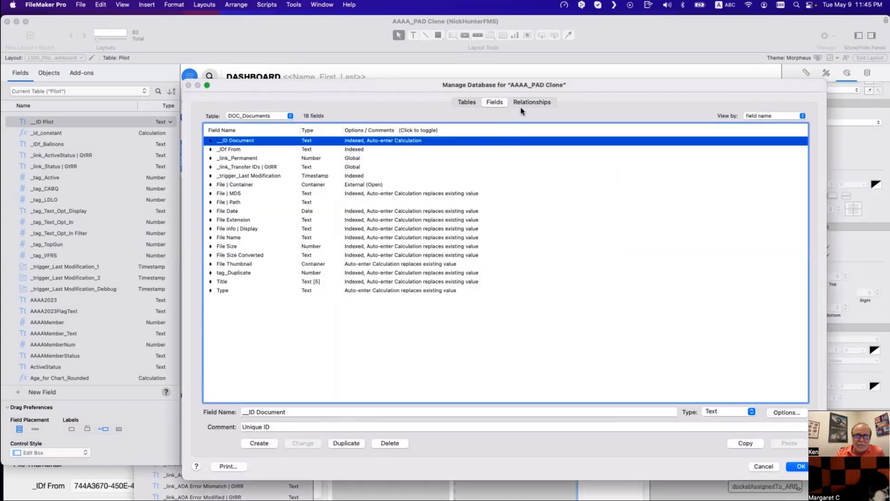
Step: Widen the duplicated T05a_pilots_DOCUMENTS occurrence in the relationships graph, and collapse both it and the Pilot occurrence to their title bars
left_click(522, 104)
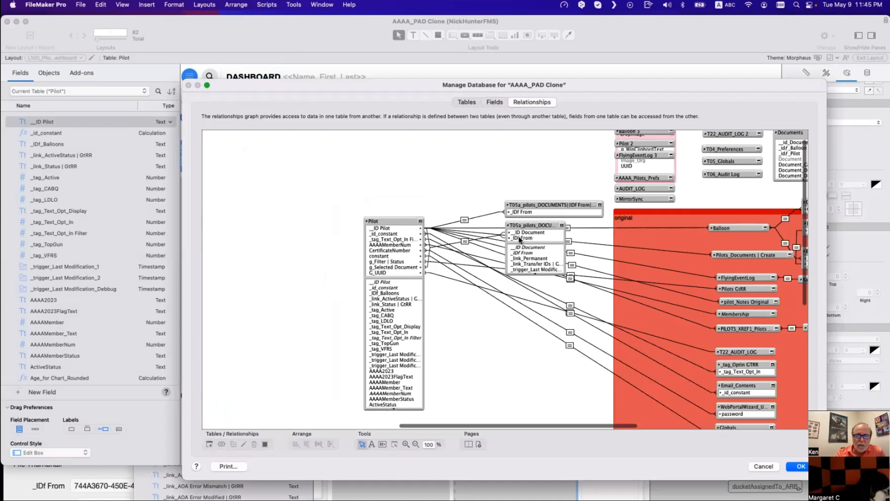
scroll(518, 236, "down", 5)
scroll(408, 220, "up", 5)
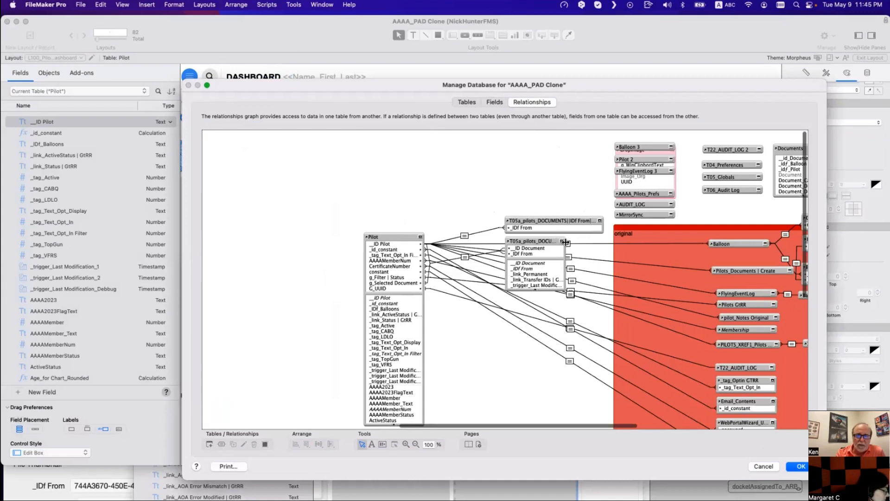
left_click_drag(565, 241, 602, 241)
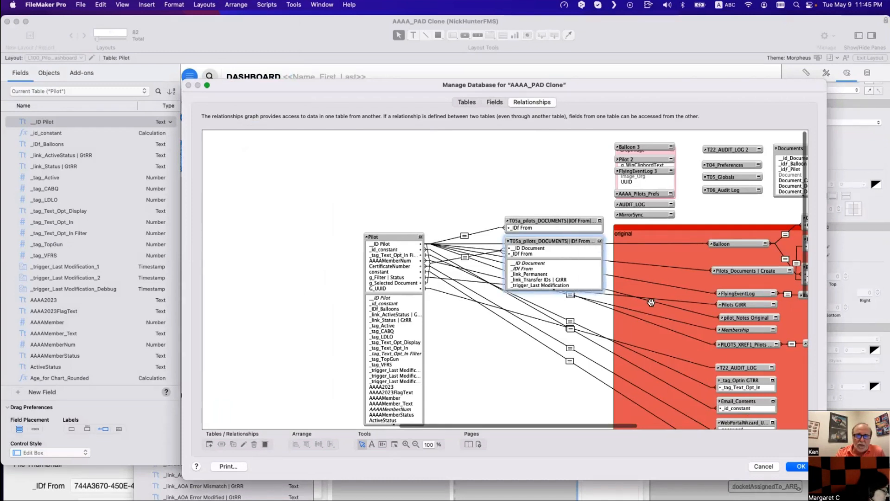
left_click(599, 241)
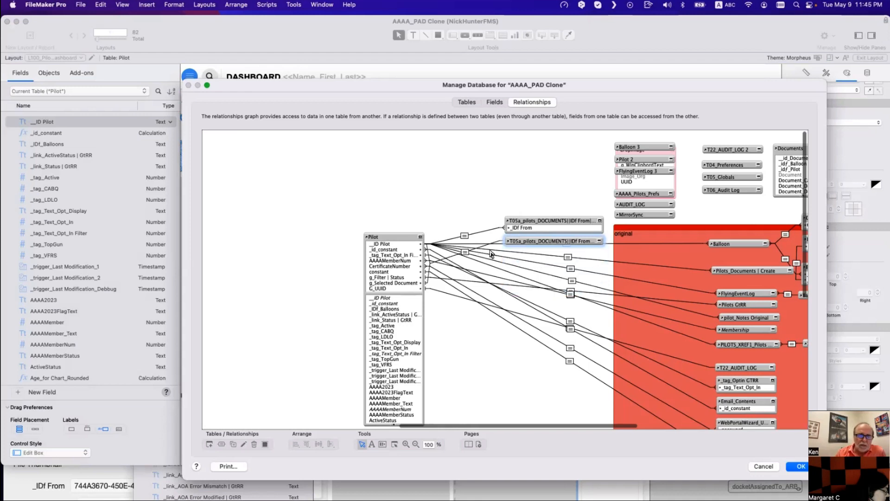
left_click(420, 236)
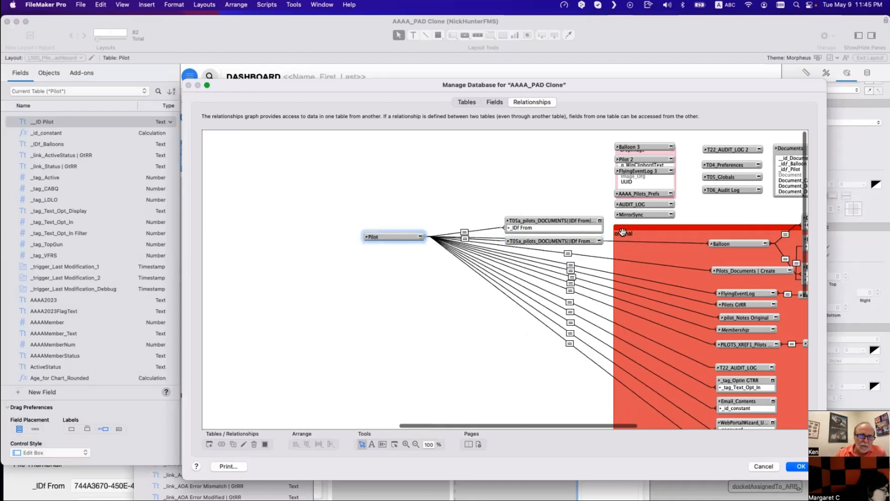
Step: Collapse the original T05a_pilots_DOCUMENTS occurrence to its title bar and stack both documents occurrences beneath Pilot
left_click(600, 220)
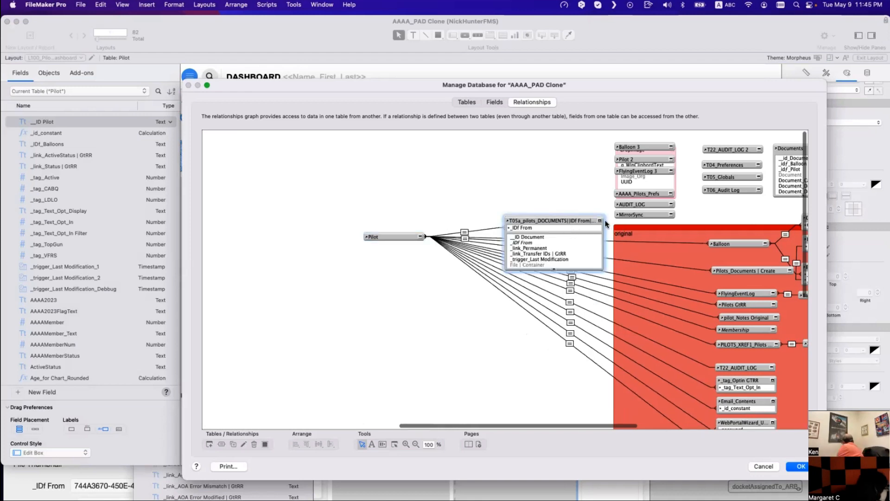
left_click(599, 221)
left_click_drag(547, 221, 394, 302)
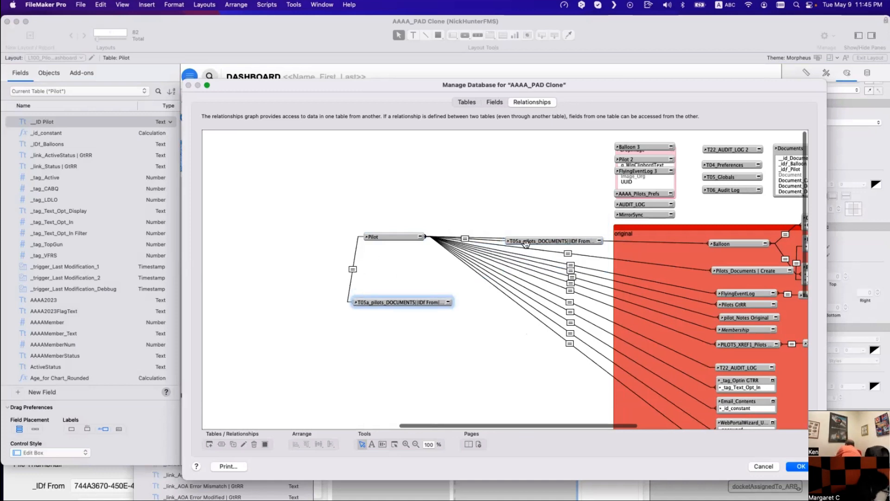
left_click_drag(526, 243, 375, 314)
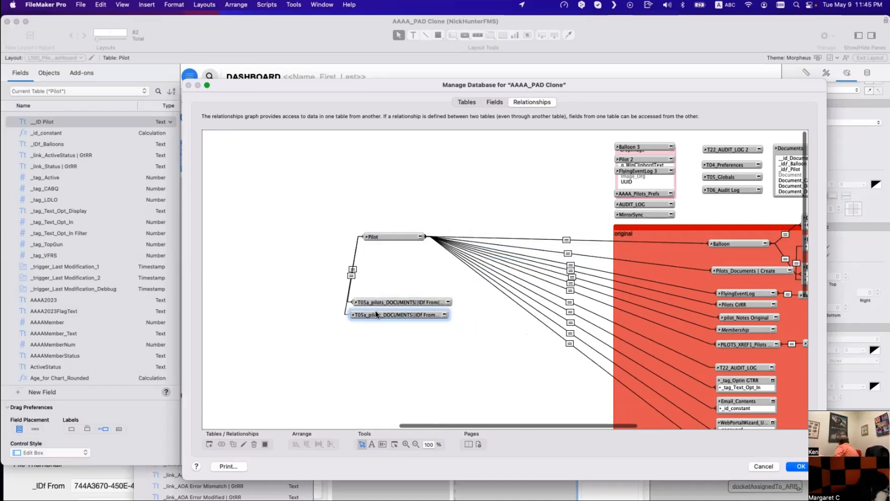
Step: Rename the copied documents occurrence T05b_pilots_DOCUMENTS||ID Document~||Selected, and widen both documents occurrences to fit their full names
double_click(376, 314)
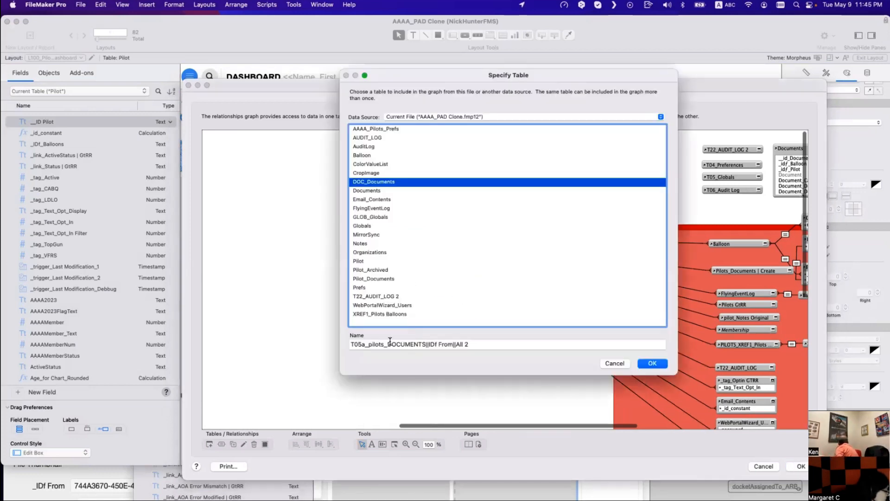
left_click(365, 345)
key("BackSpace")
type("b")
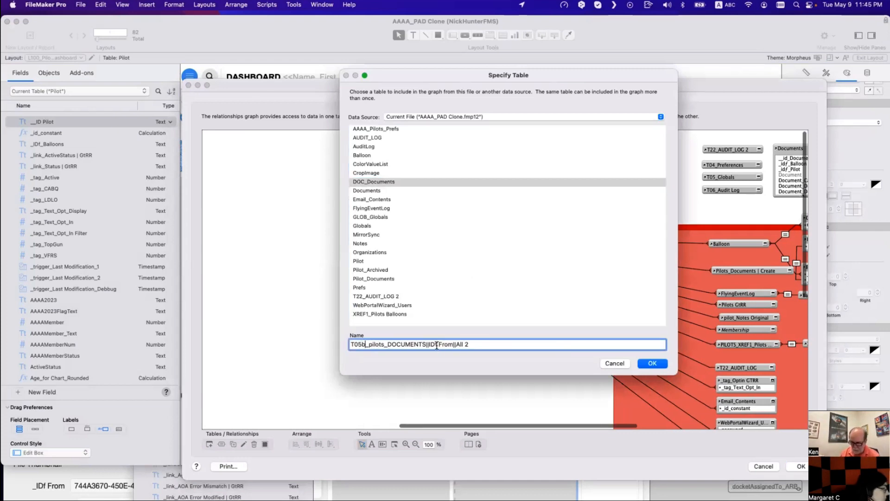
left_click_drag(439, 345, 451, 344)
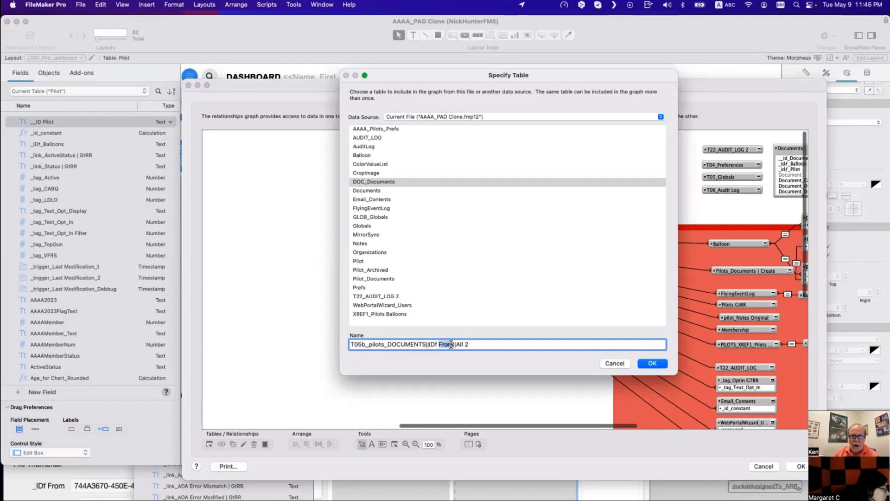
key("BackSpace")
key("BackSpace")
key("BackSpace")
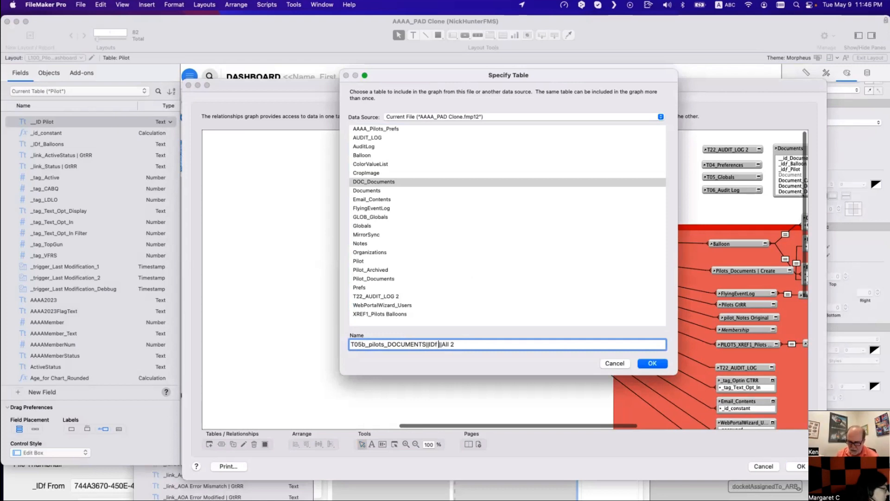
type("Document")
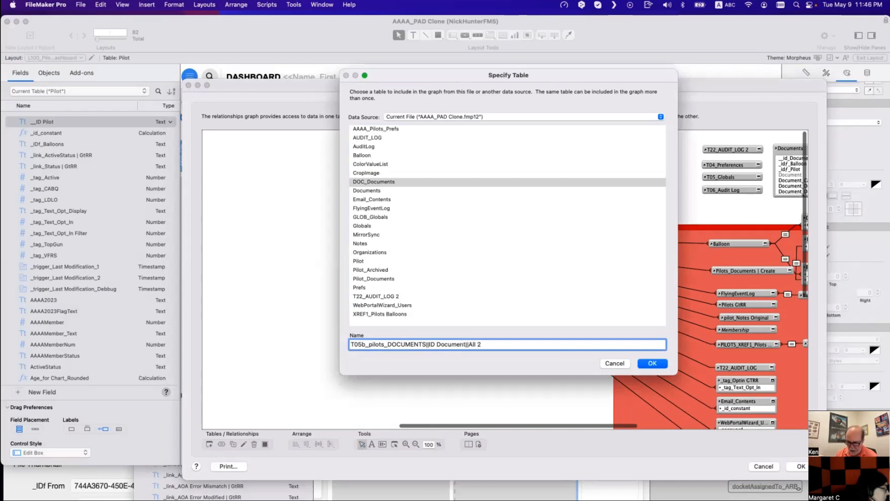
type("-")
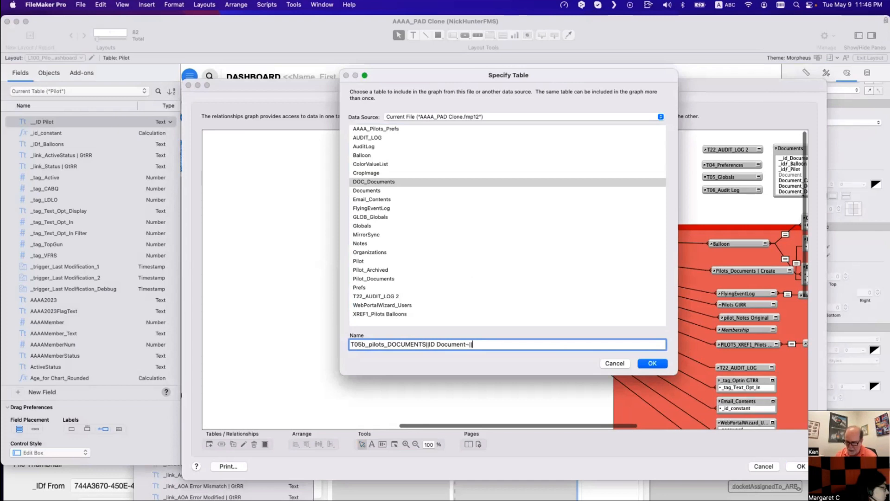
type("lected")
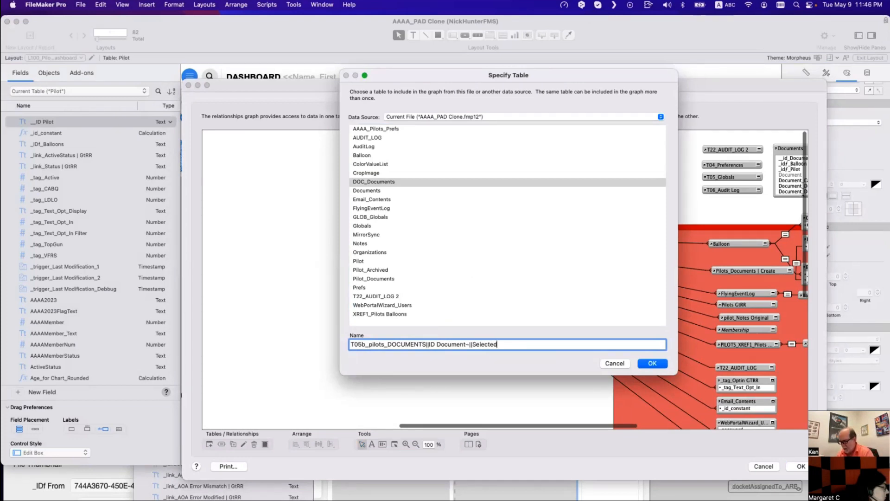
key("Return")
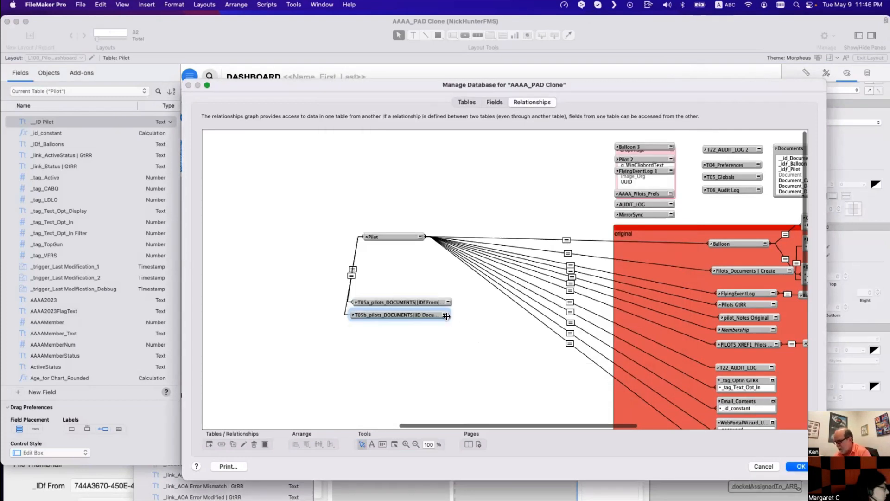
left_click_drag(449, 315, 482, 302)
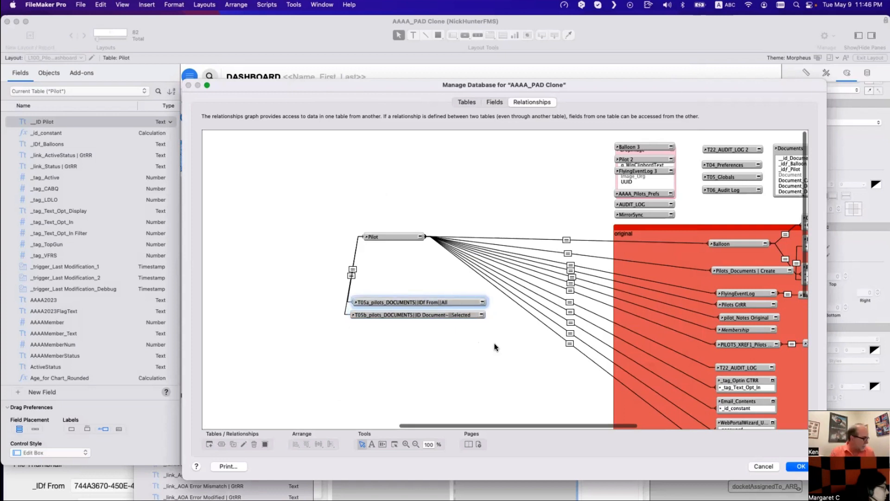
left_click(412, 286)
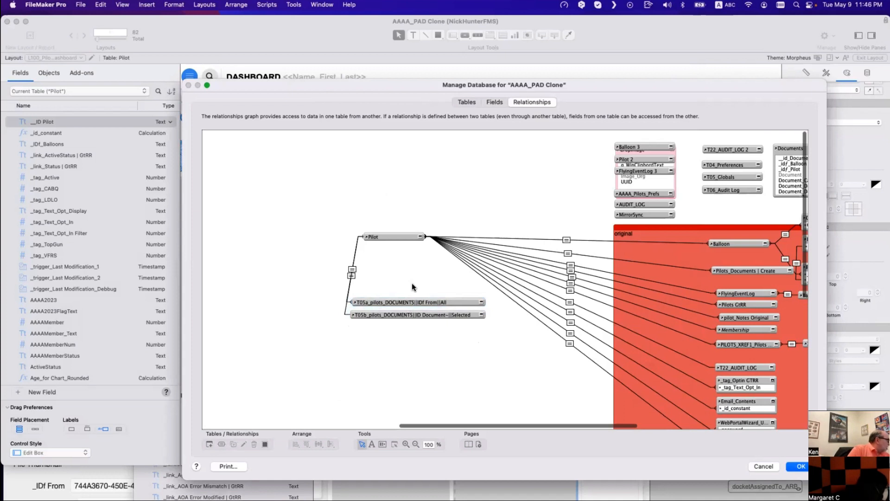
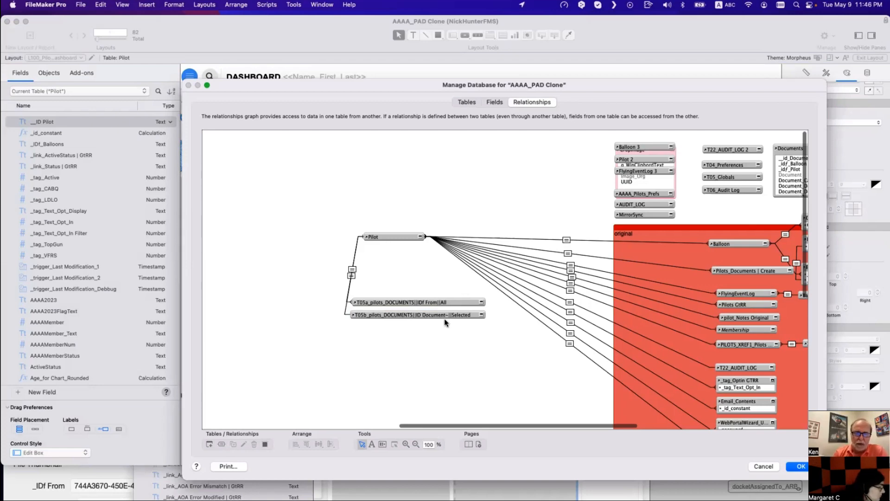
Step: Review the match fields between T05b_pilots_DOCUMENTS||ID Document~||Selected and Pilot, keep them as defined, and save the database changes
mouse_move(352, 316)
double_click(351, 276)
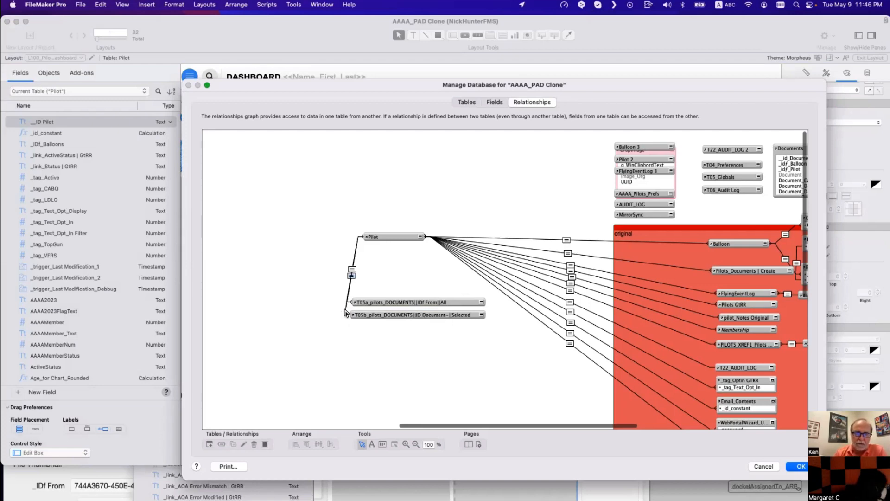
left_click(263, 340)
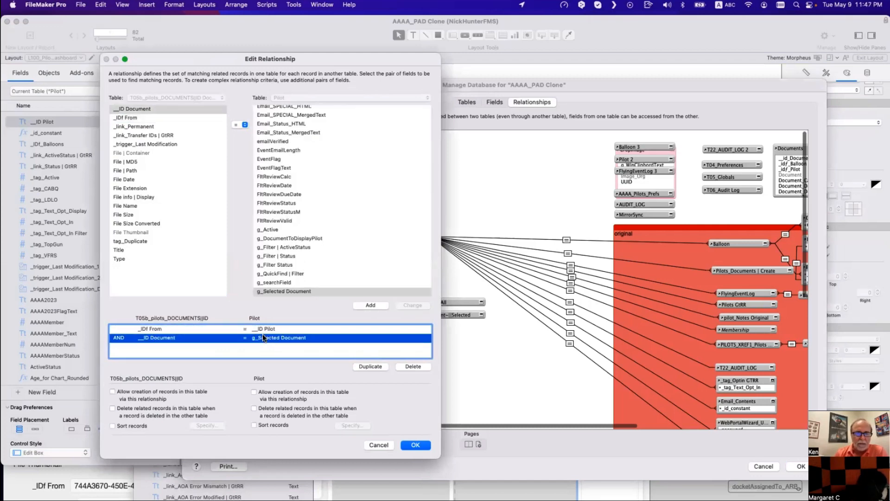
key("Return")
left_click(448, 317)
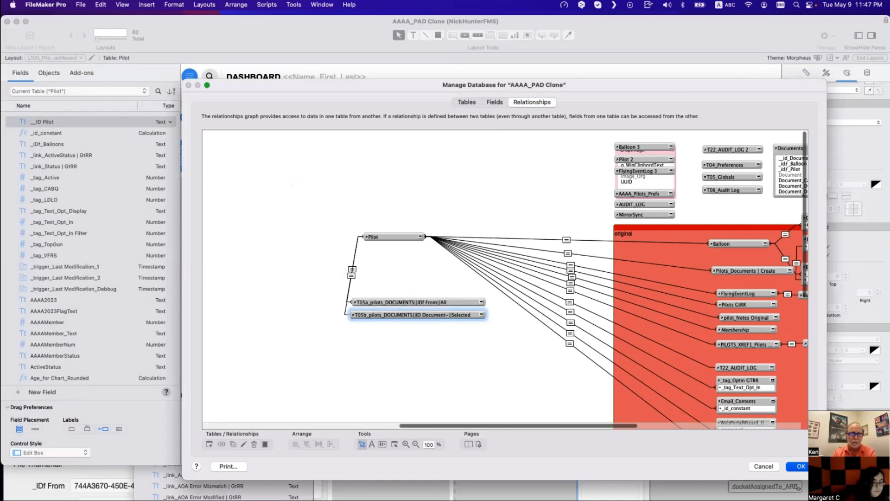
key("Return")
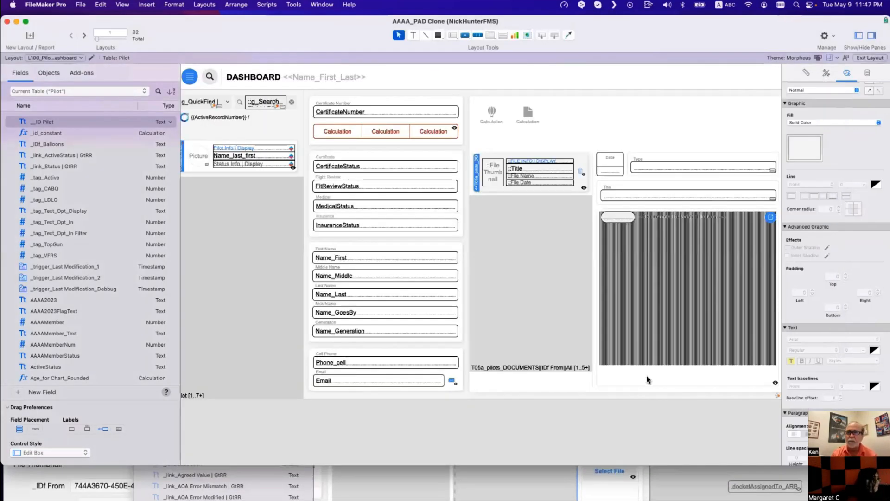
Step: Assign the Type field from T05b_pilots_DOCUMENTS||ID Document~||Selected to the empty Type box in the dashboard's document detail area
scroll(649, 380, "right", 5)
double_click(518, 166)
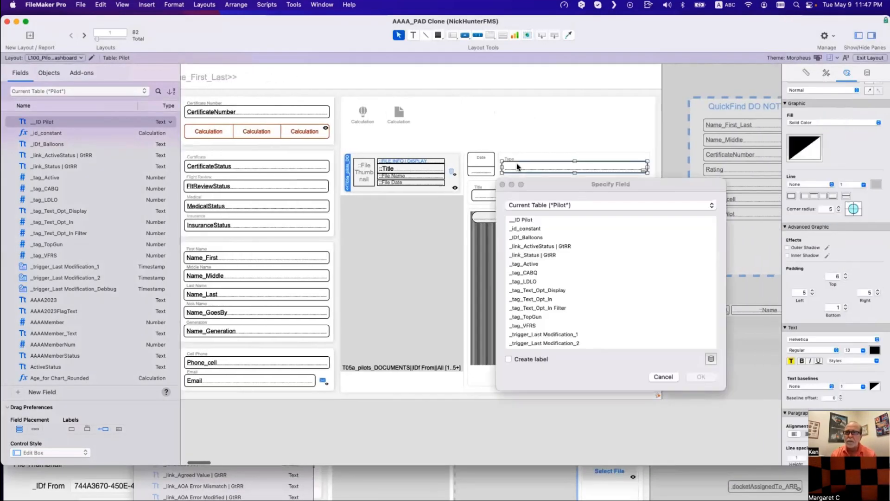
left_click(564, 204)
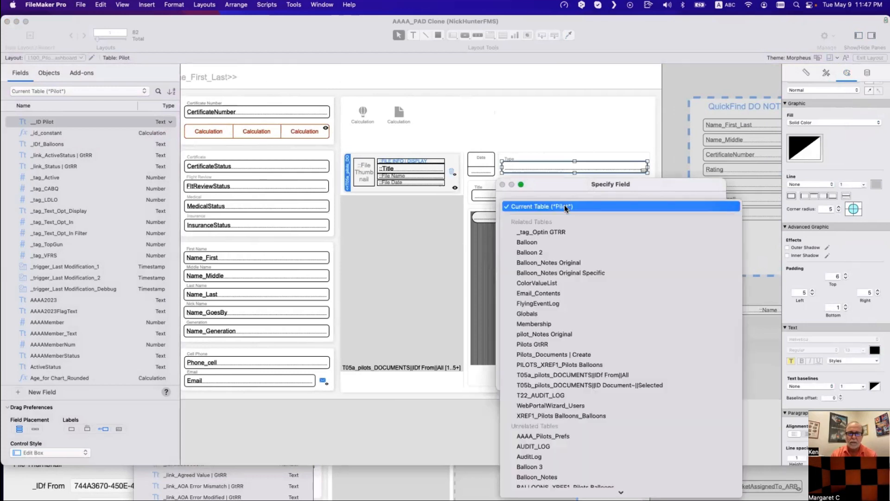
left_click(560, 385)
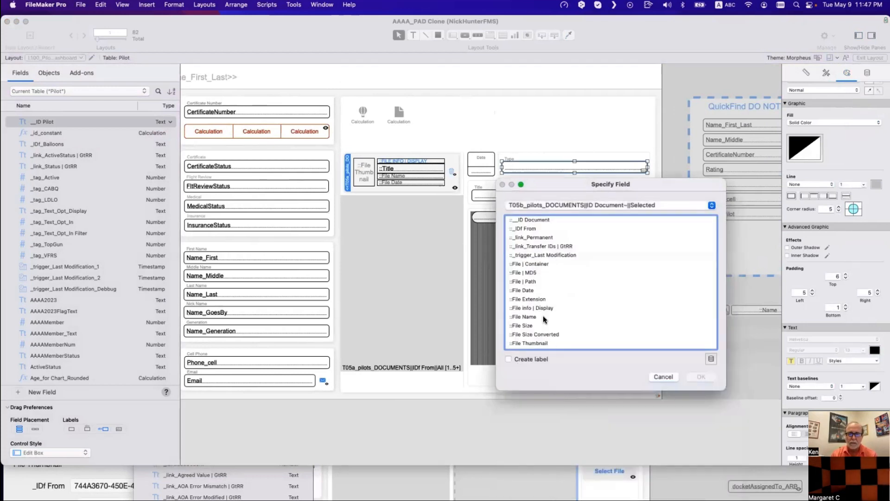
scroll(544, 316, "down", 2)
left_click(528, 343)
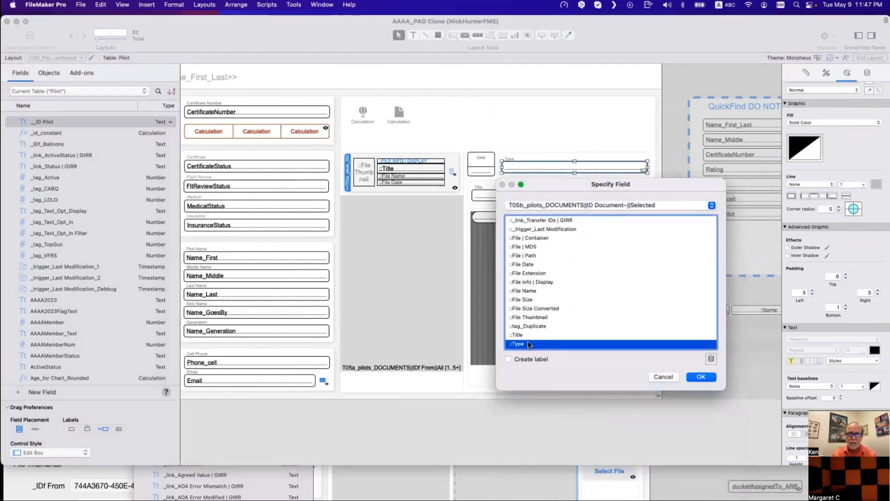
double_click(528, 344)
Step: Assign the Title field from T05b_pilots_DOCUMENTS||ID Document~||Selected to the empty Title box in the document detail area
double_click(511, 194)
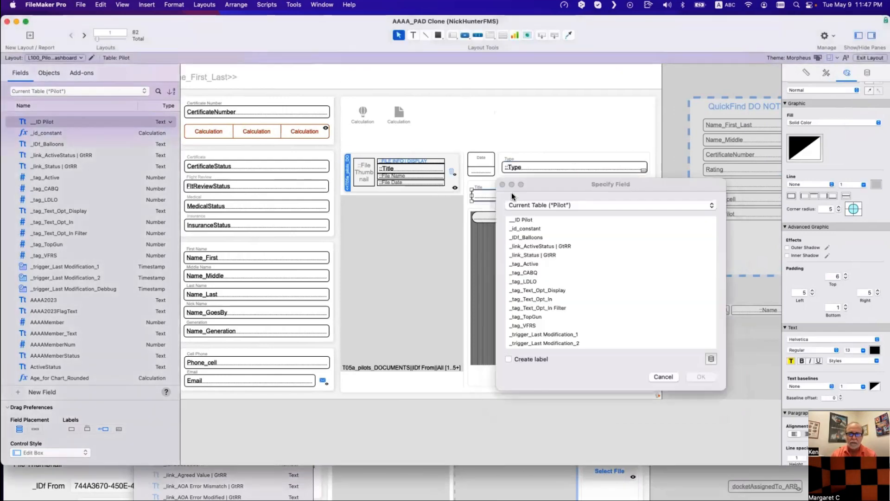
left_click(527, 204)
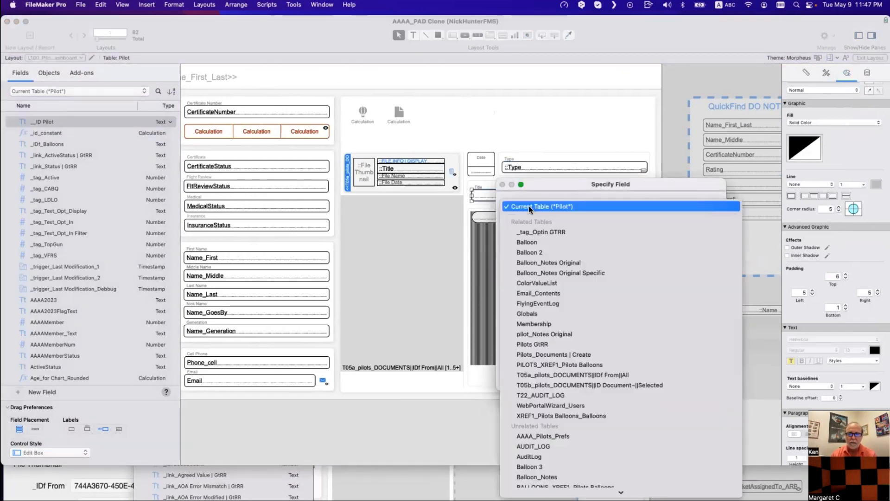
left_click(548, 385)
scroll(538, 308, "down", 3)
double_click(525, 335)
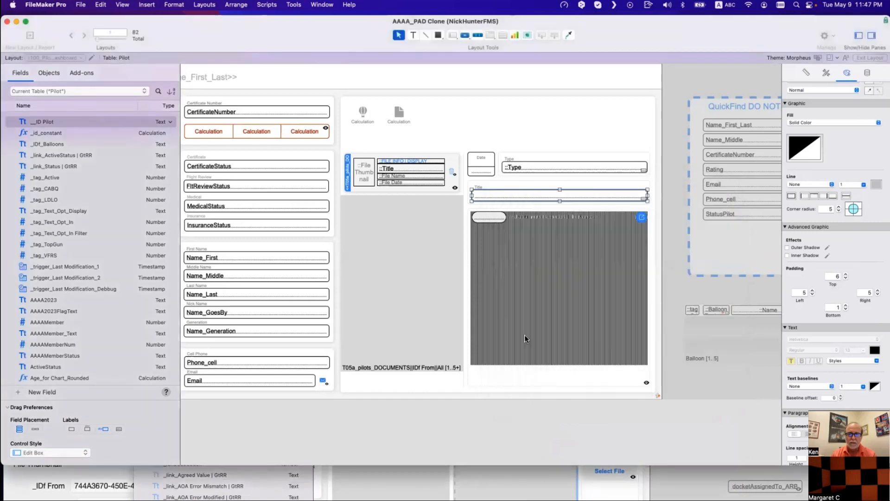
Step: Assign File | Container from T05b_pilots_DOCUMENTS||ID Document~||Selected to the large document preview box below the title
double_click(521, 259)
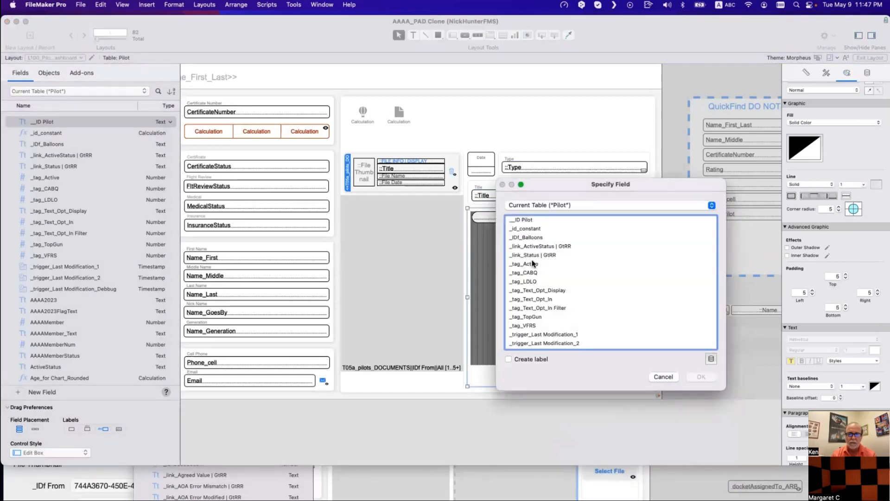
left_click(543, 209)
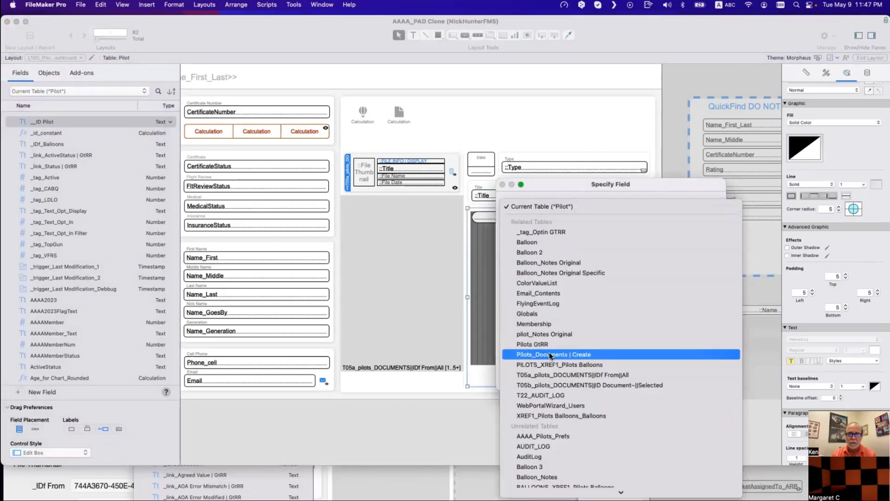
left_click(545, 381)
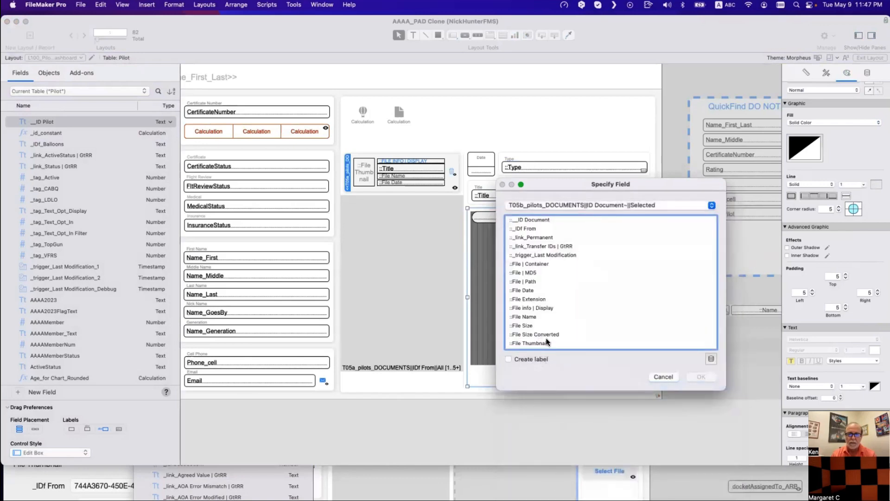
double_click(544, 266)
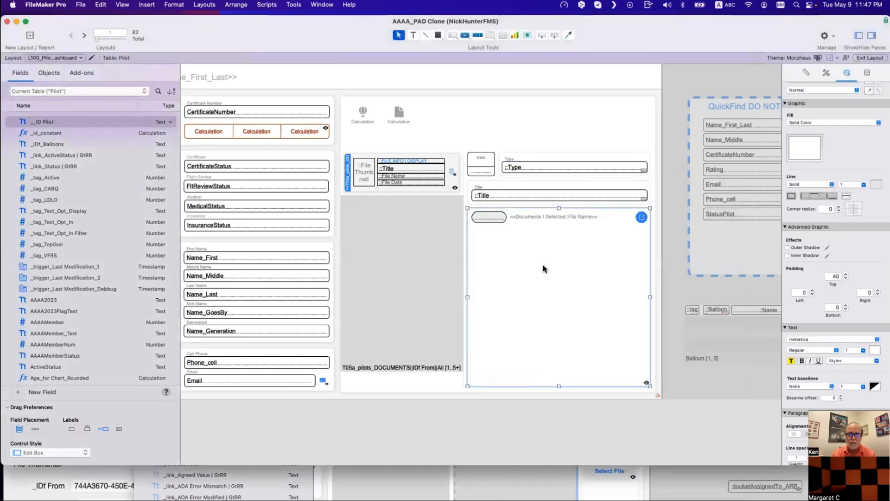
Step: Point the file name merge text above the document preview to File Name from T05b_pilots_DOCUMENTS||ID Document~||Selected
double_click(542, 217)
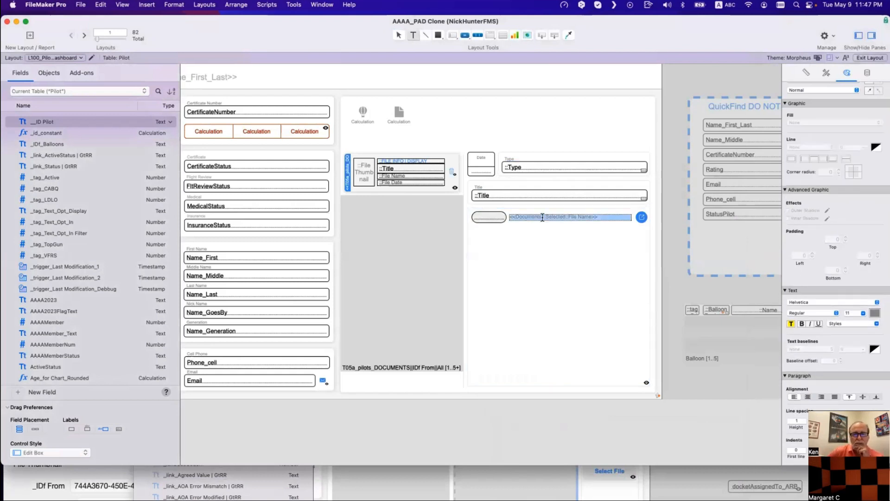
double_click(543, 217)
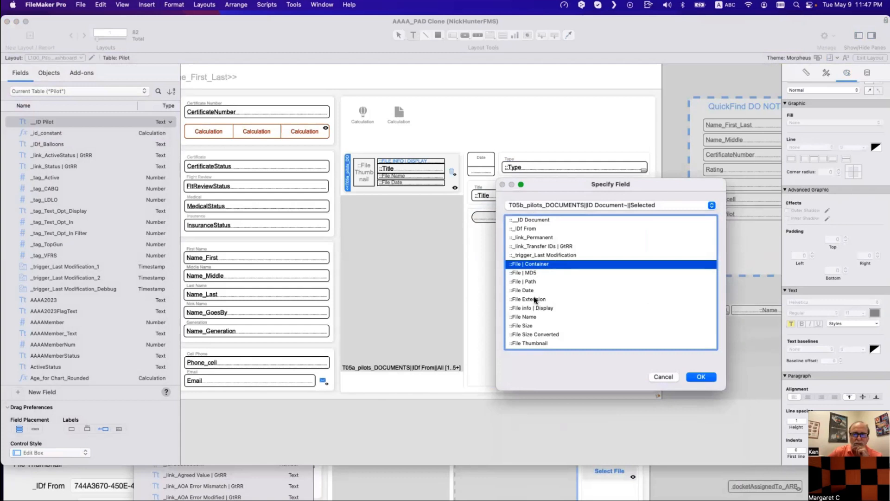
double_click(535, 316)
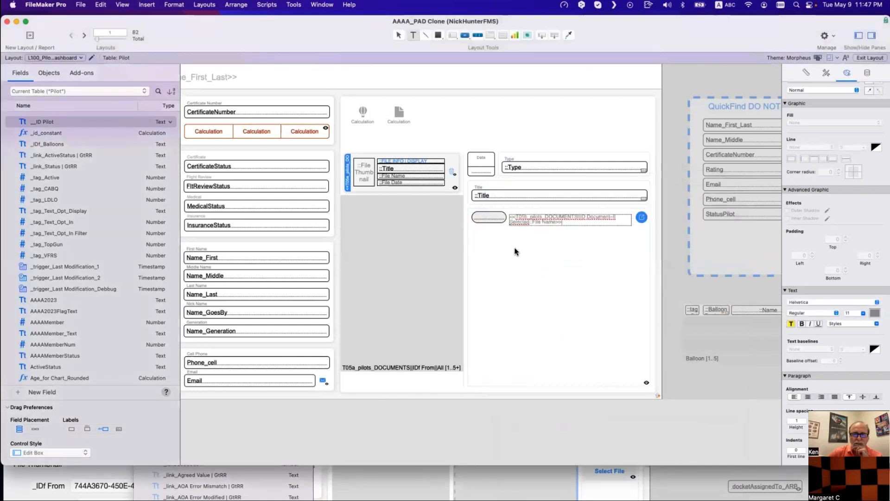
Step: Widen the file name merge text to about 435 pt and reduce its height to a single line of about 13 pt
left_click(628, 219)
left_click_drag(631, 219, 633, 219)
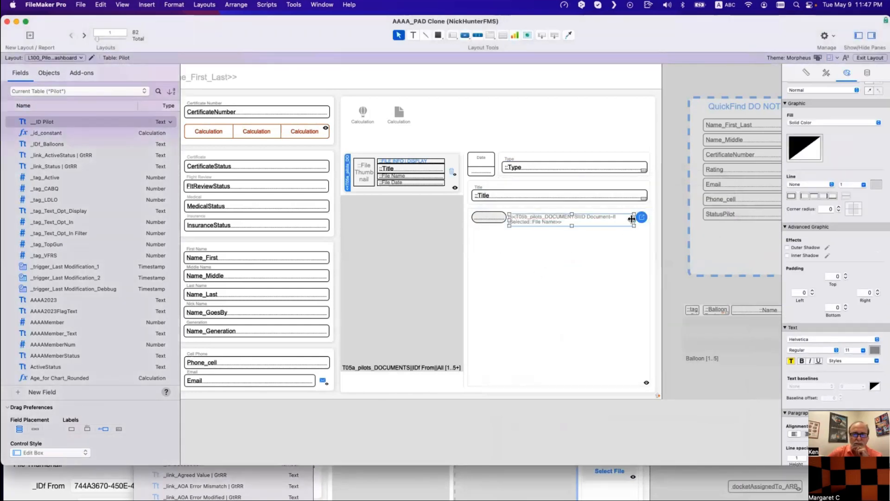
left_click_drag(679, 42, 433, 83)
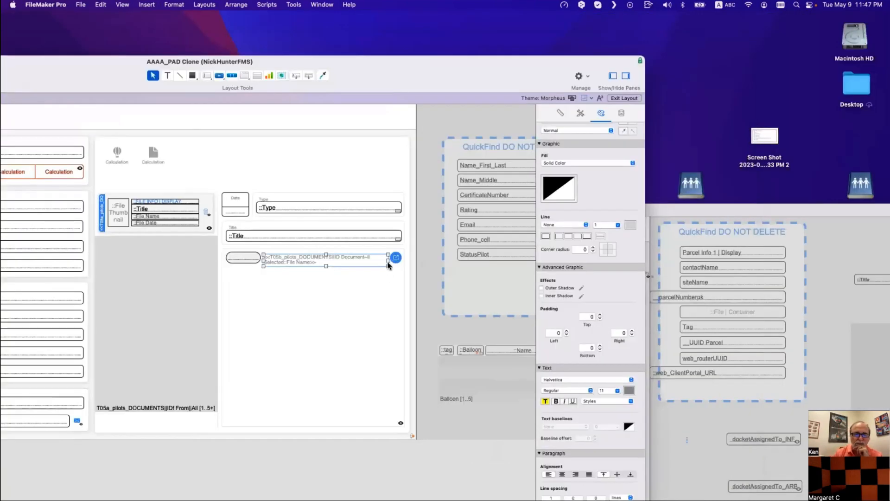
left_click_drag(389, 260, 466, 260)
left_click_drag(367, 267, 367, 261)
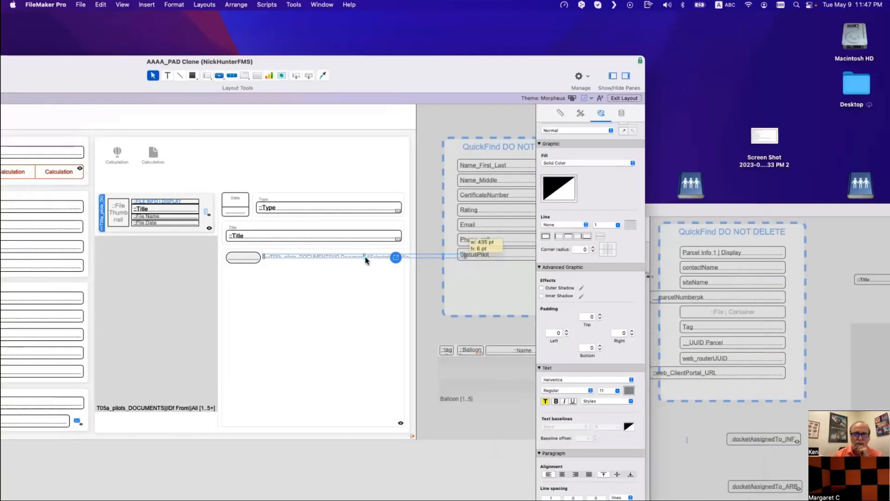
left_click(559, 114)
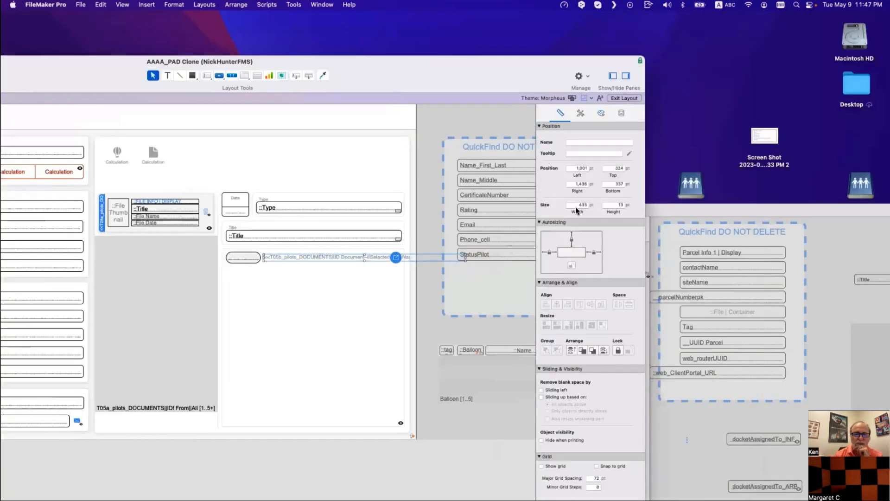
left_click(572, 204)
type("330")
key("Return")
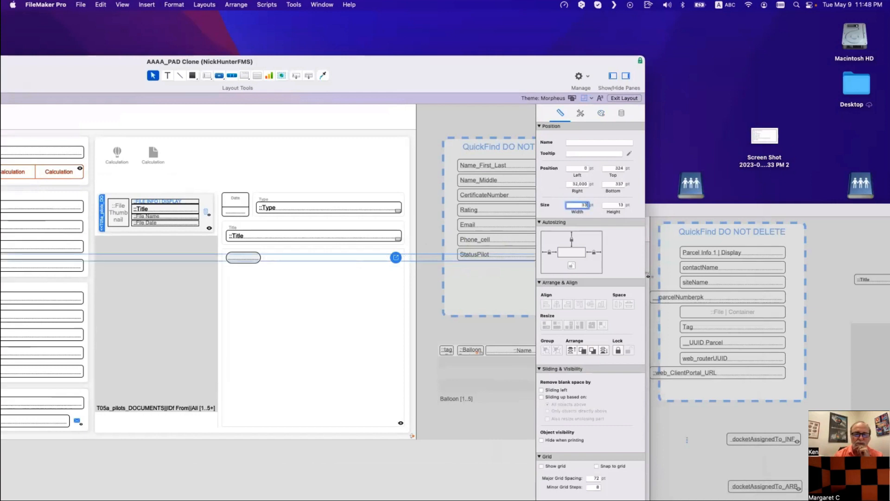
key("Return")
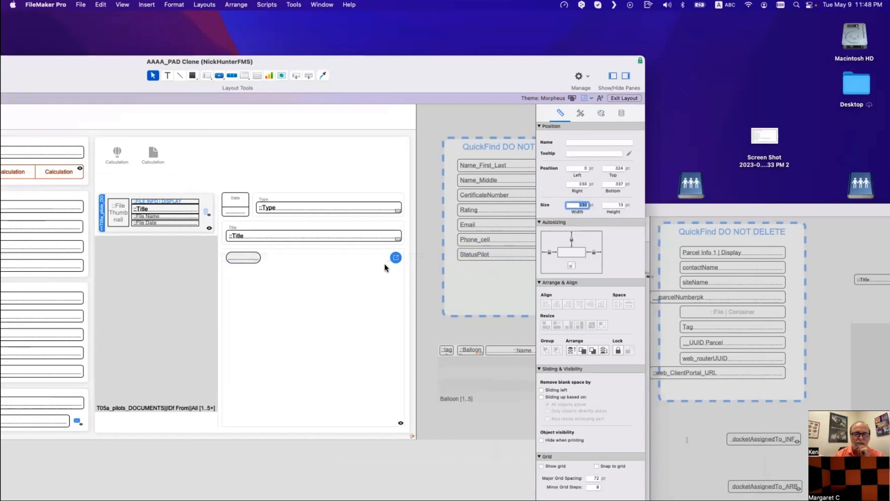
key("super+z")
key("super+z")
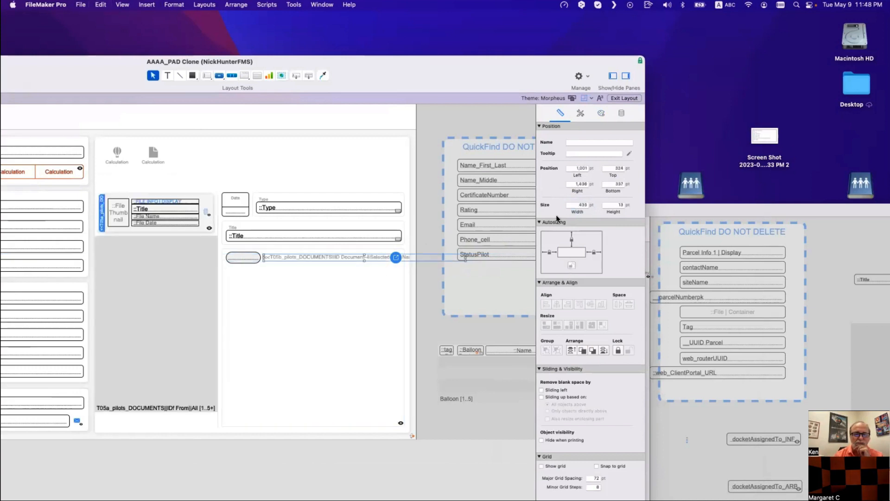
Step: Set the file name merge text's width to 330 pt and reduce it further to 250 pt
double_click(581, 204)
type("330")
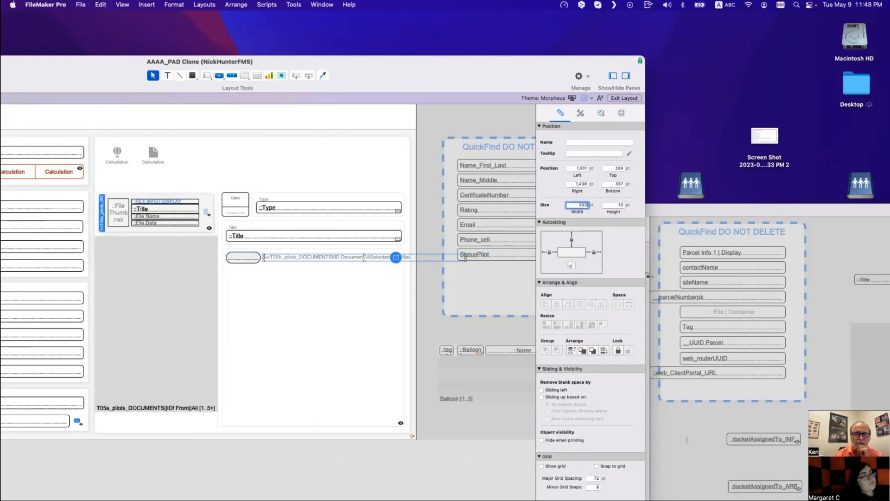
key("Return")
type("2")
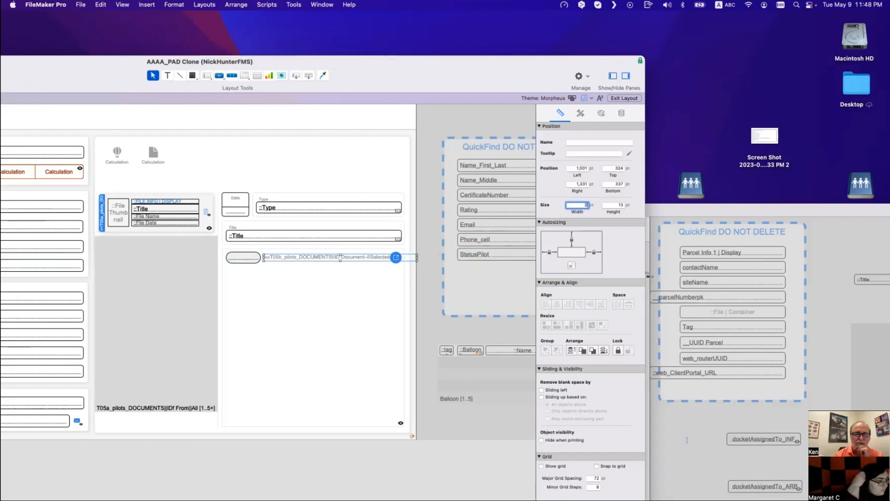
type("50")
key("Return")
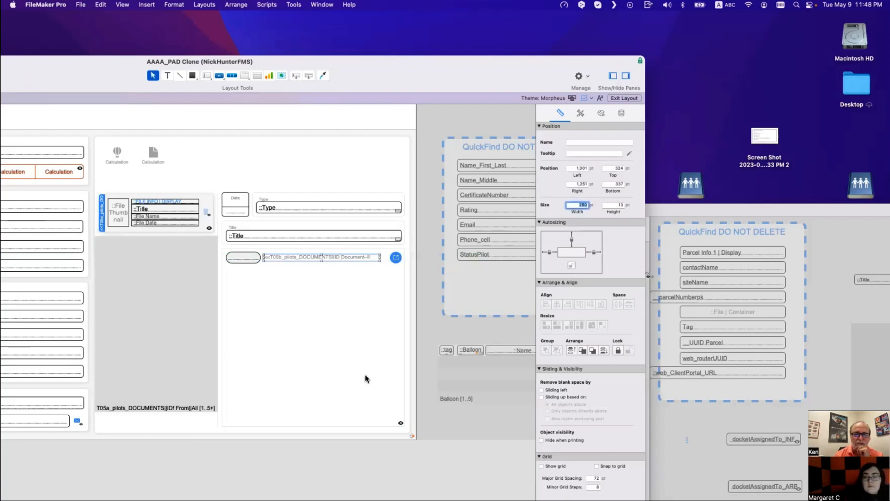
key("Tab")
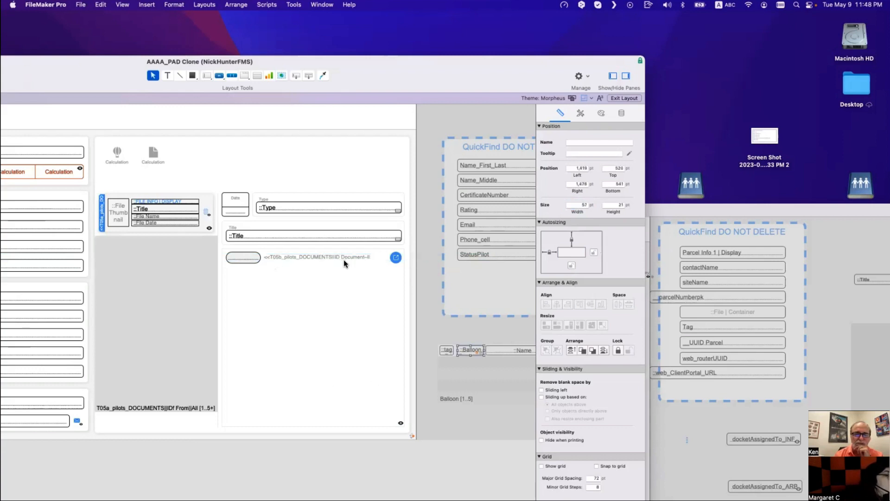
Step: Assign File Size Converted from T05b_pilots_DOCUMENTS||ID Document~||Selected to the empty rounded box beside the file name text
double_click(246, 257)
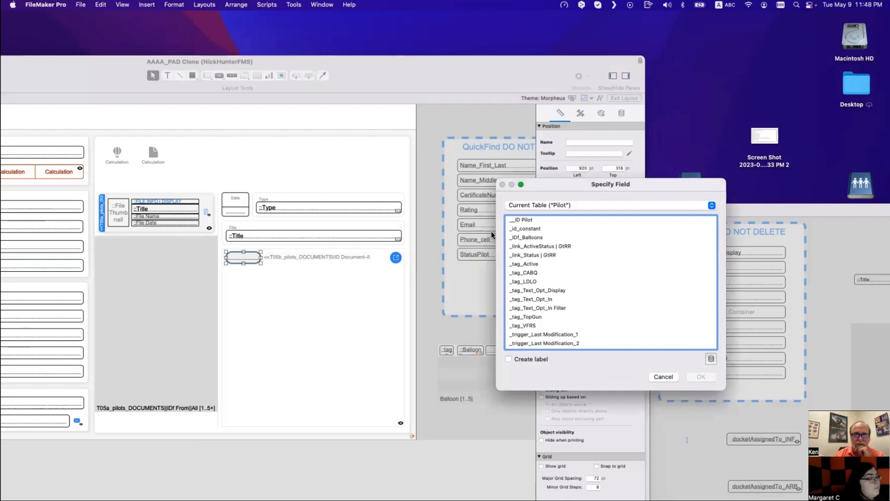
left_click(578, 205)
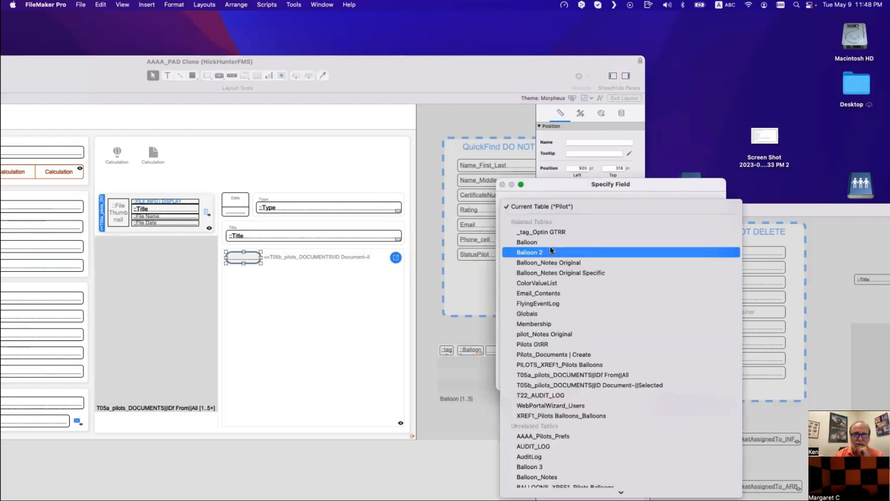
left_click(549, 386)
double_click(553, 337)
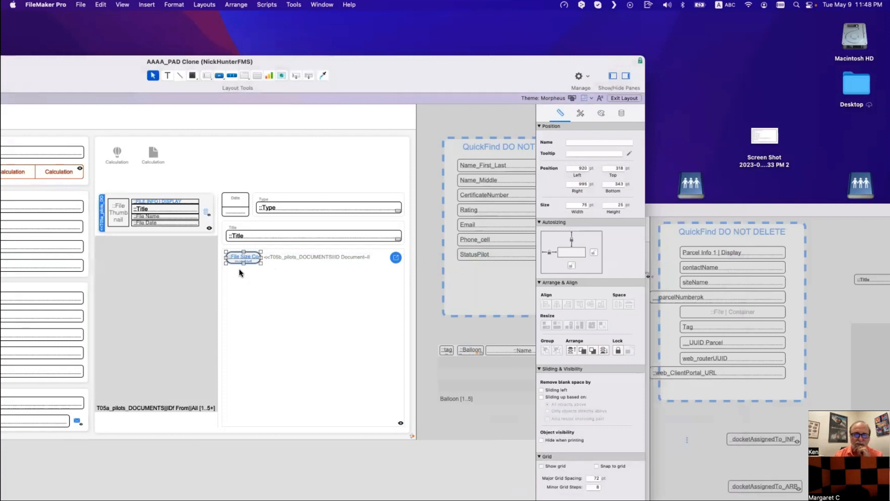
scroll(240, 273, "down", 3)
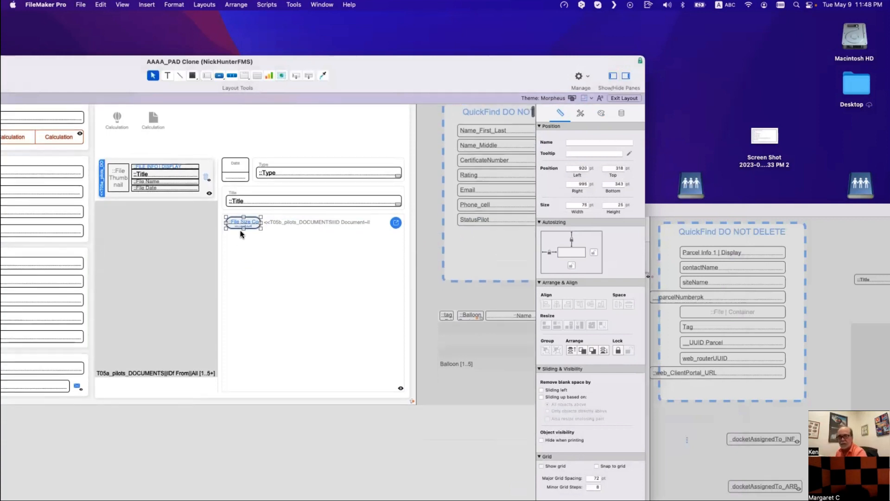
scroll(260, 239, "up", 2)
left_click(288, 247)
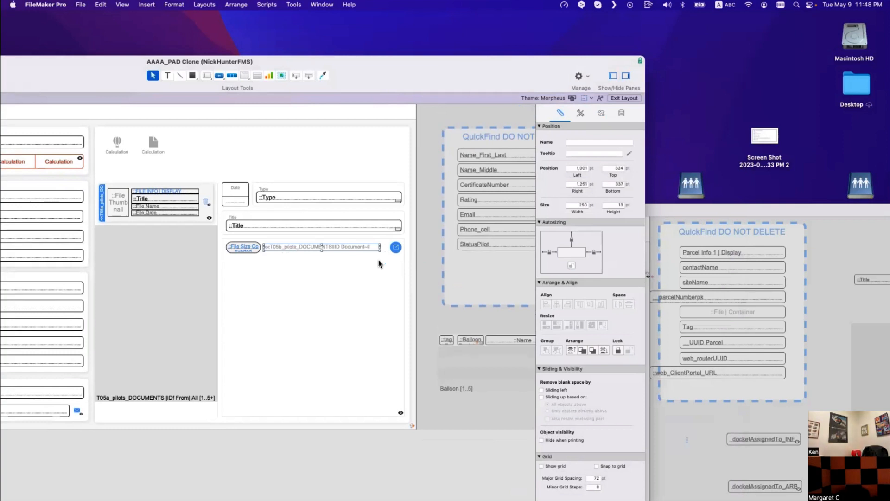
Step: Clear the $$overlay hide condition from the large File | Container preview box
left_click(351, 302)
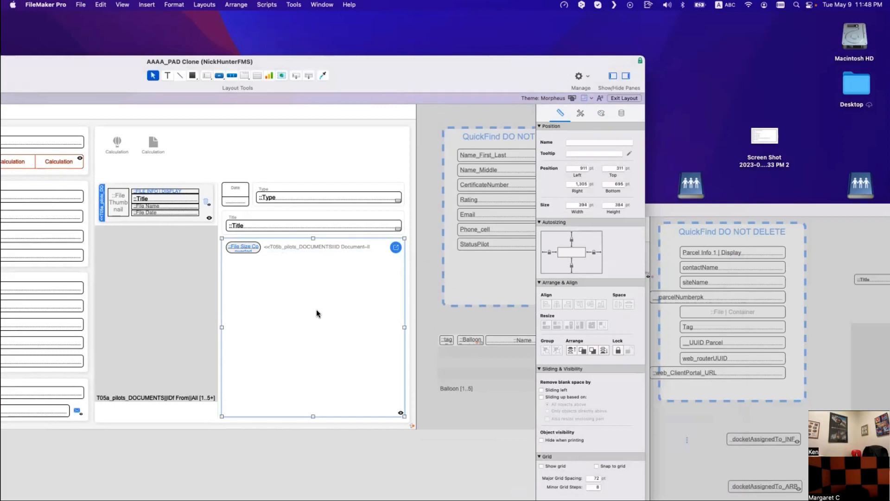
left_click_drag(317, 310, 263, 306)
key("super+z")
left_click(621, 112)
left_click(580, 297)
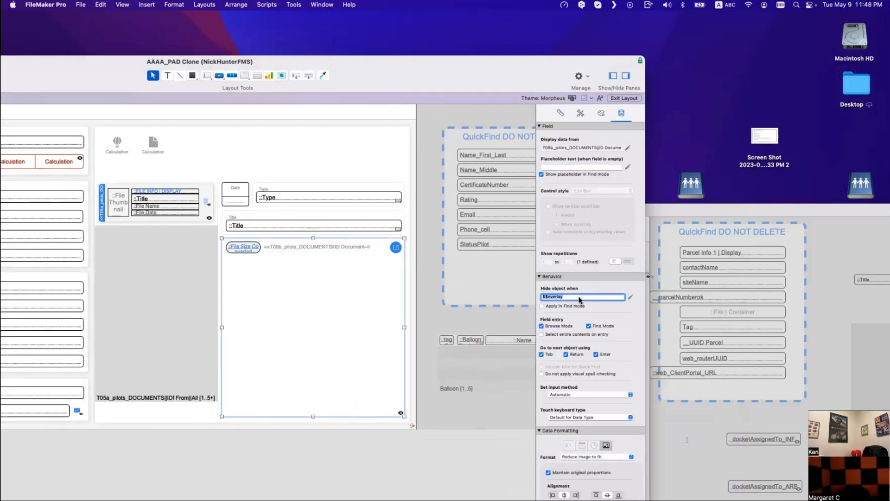
key("BackSpace")
left_click(439, 321)
left_click(374, 297)
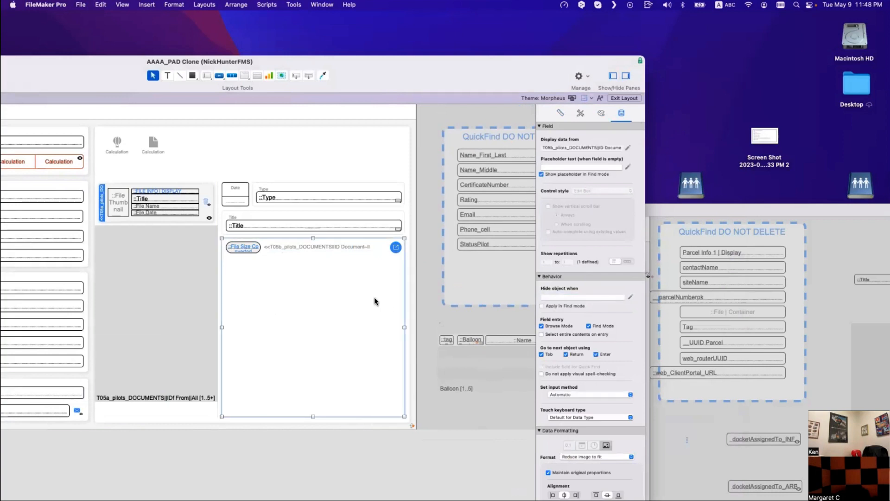
Step: Assign File Date from T05b_pilots_DOCUMENTS||ID Document~||Selected to the drop-down calendar field in the Date box
double_click(236, 193)
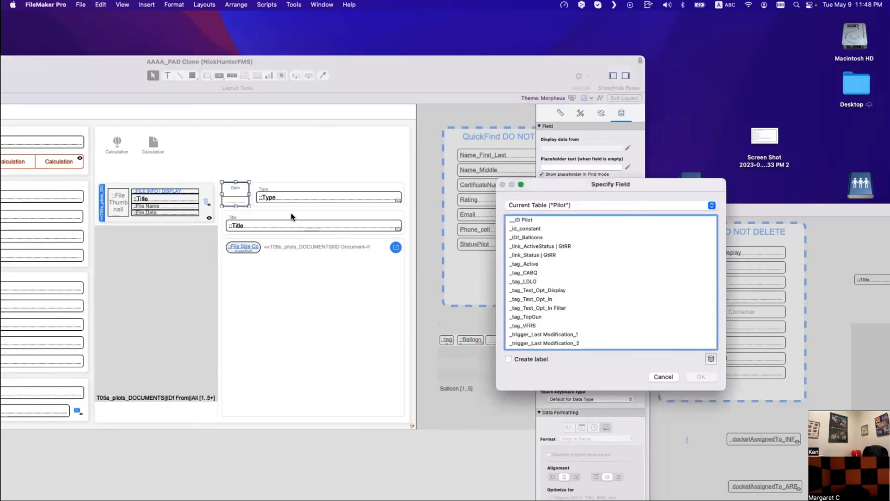
left_click(538, 206)
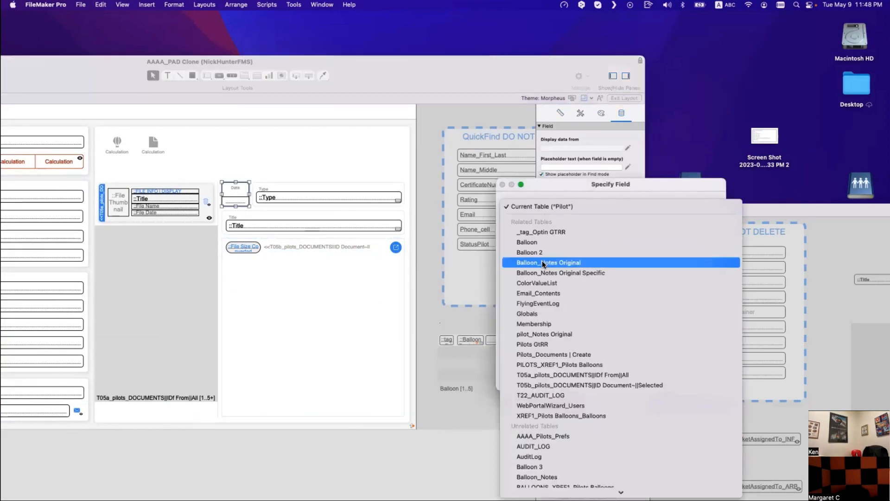
left_click(539, 386)
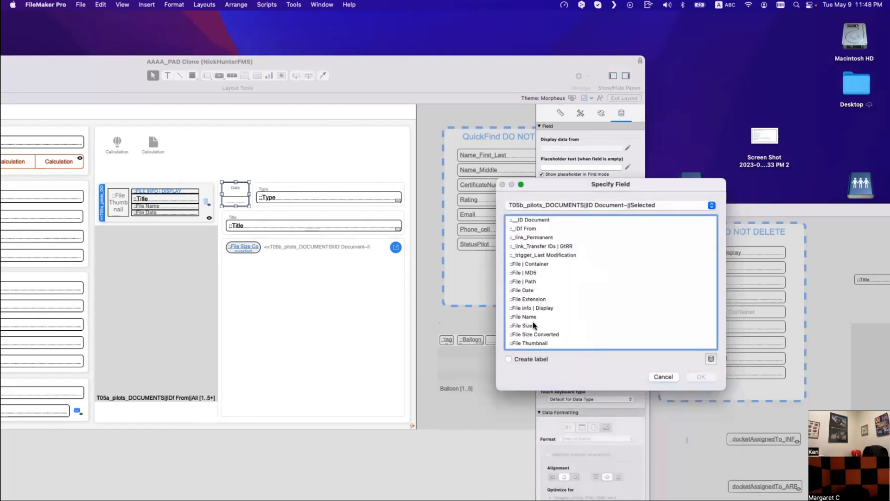
left_click(534, 291)
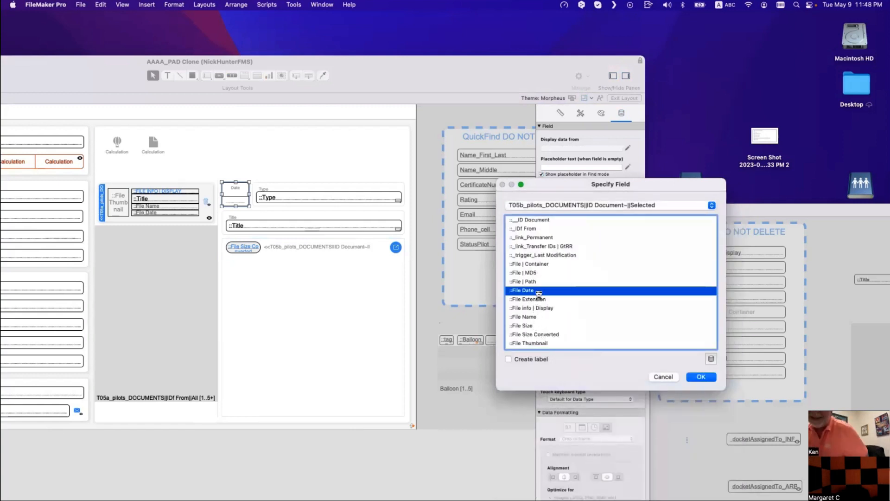
key("Return")
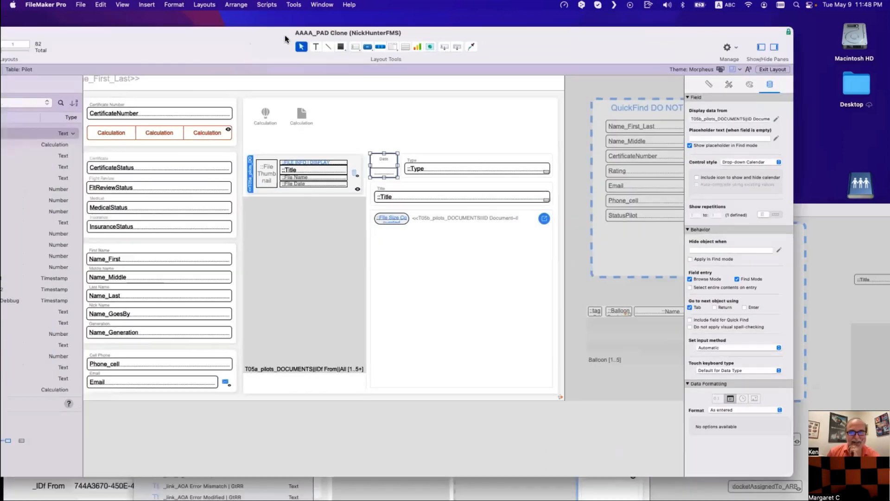
Step: Hide the field_file_date_calendar object on the layout to expose the edit boxes beneath it
left_click_drag(138, 68, 287, 39)
left_click_drag(75, 55, 157, 57)
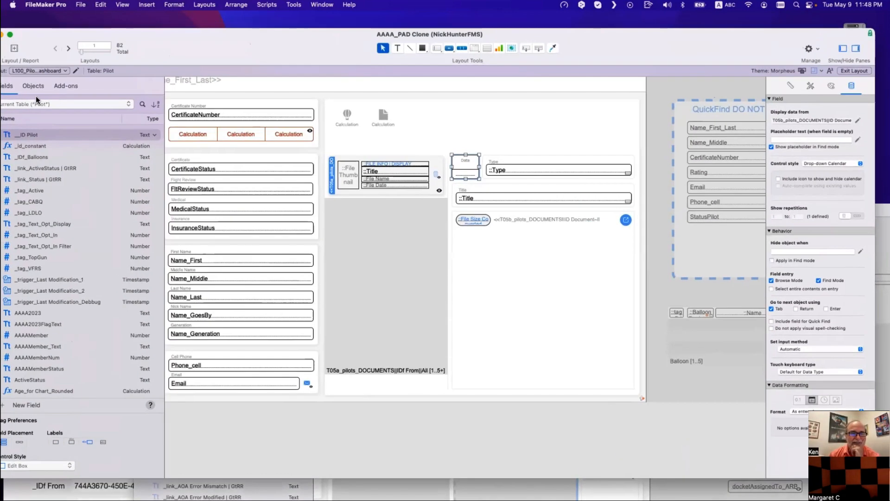
left_click(34, 86)
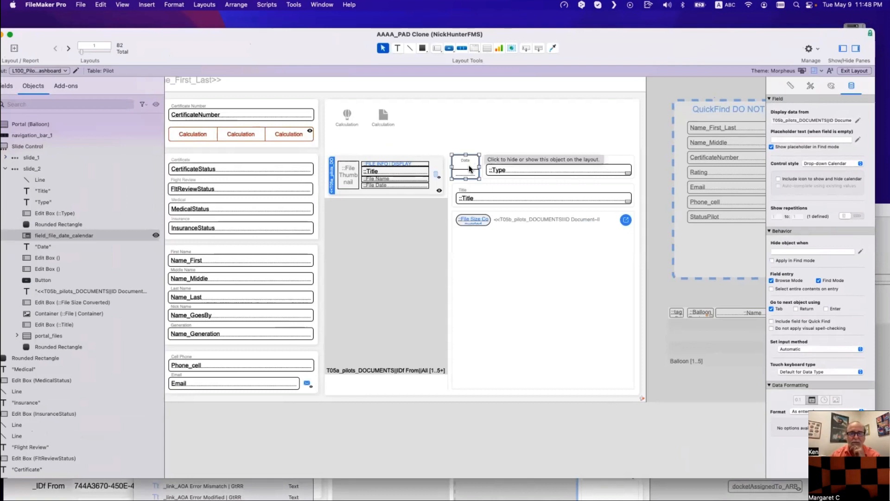
left_click(156, 235)
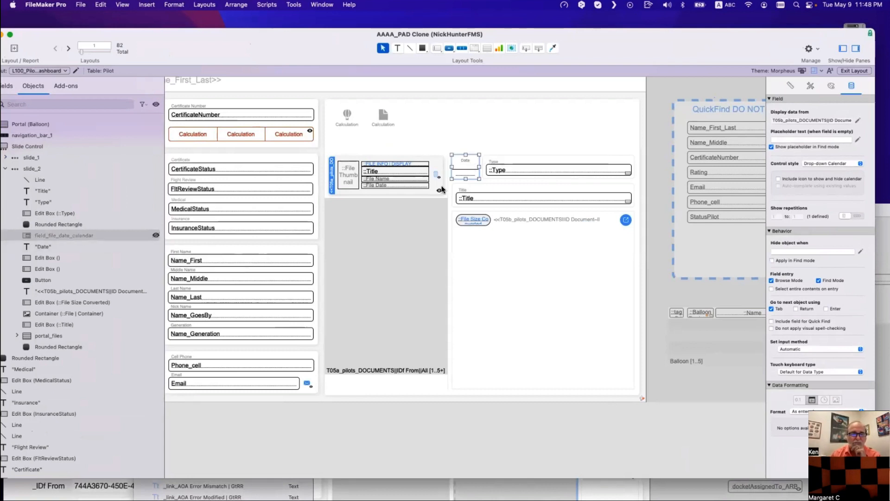
Step: Assign File Date from T05b_pilots_DOCUMENTS||ID Document~||Selected to the upper empty edit box in the Date area
double_click(470, 167)
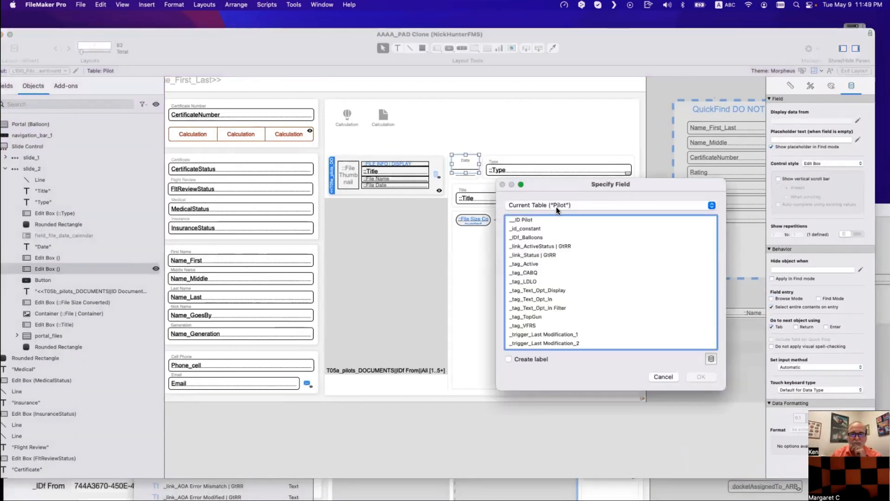
left_click(555, 207)
left_click(562, 386)
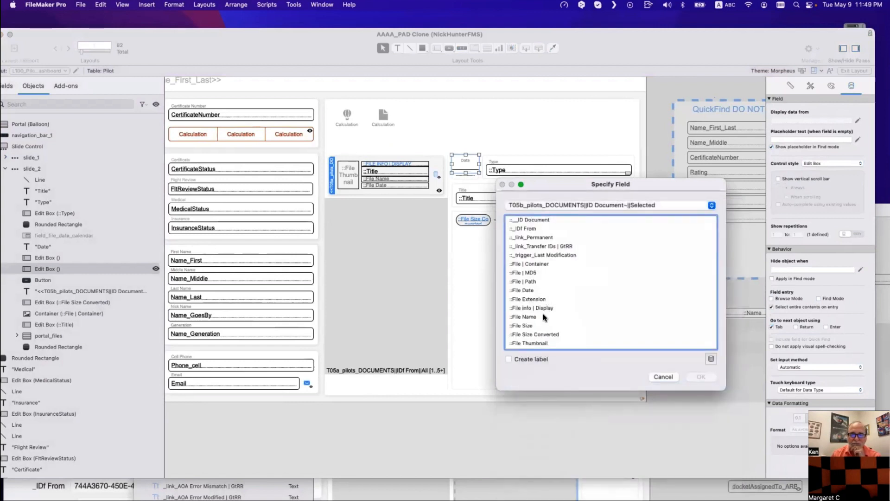
double_click(535, 289)
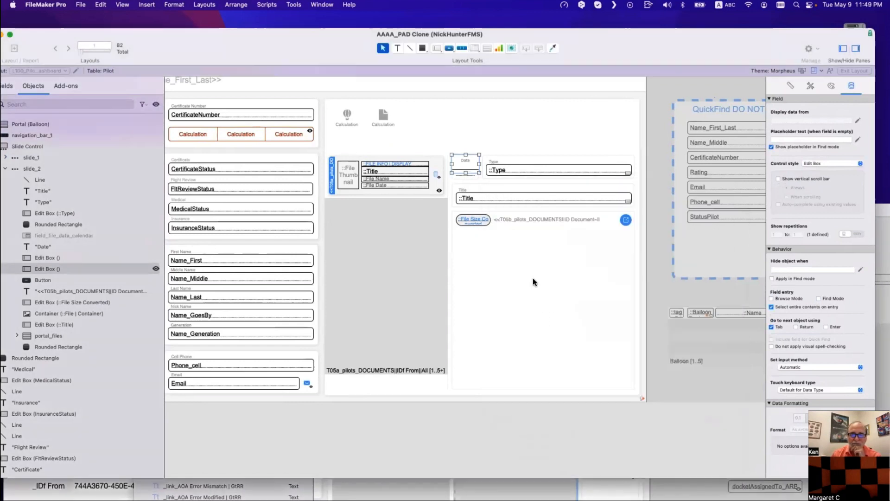
Step: Assign File Date from T05b_pilots_DOCUMENTS||ID Document~||Selected to the lower empty edit box in the Date area, then switch to Browse mode
left_click(469, 179)
double_click(469, 179)
left_click(531, 206)
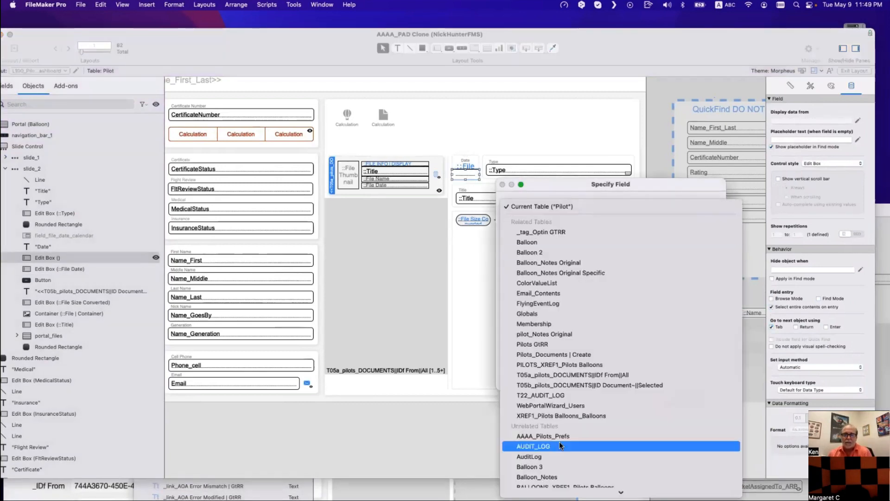
left_click(545, 386)
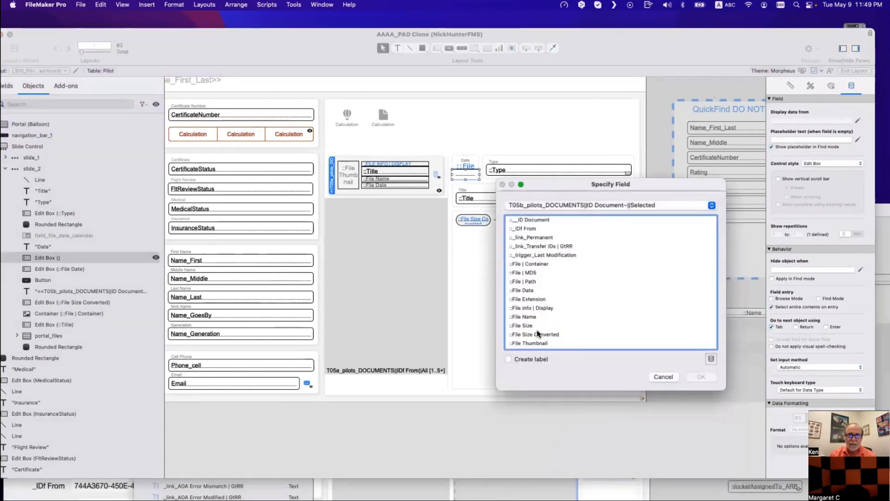
double_click(532, 291)
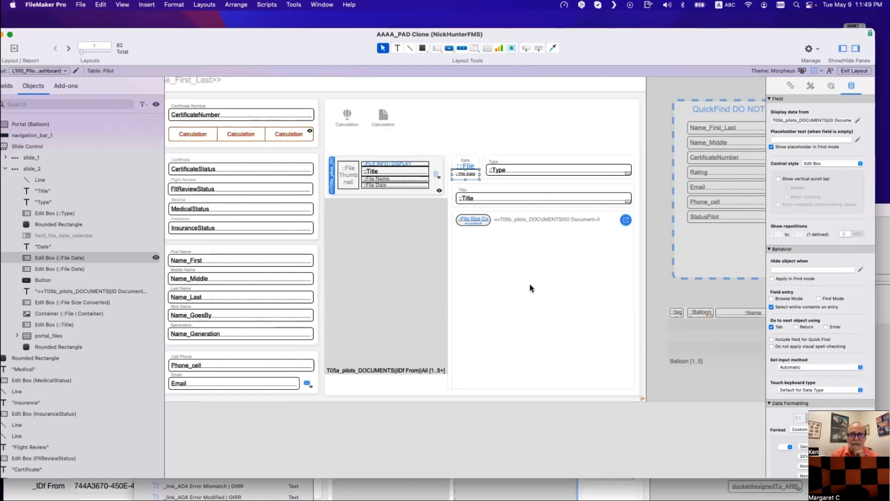
key("super+b")
key("super+b")
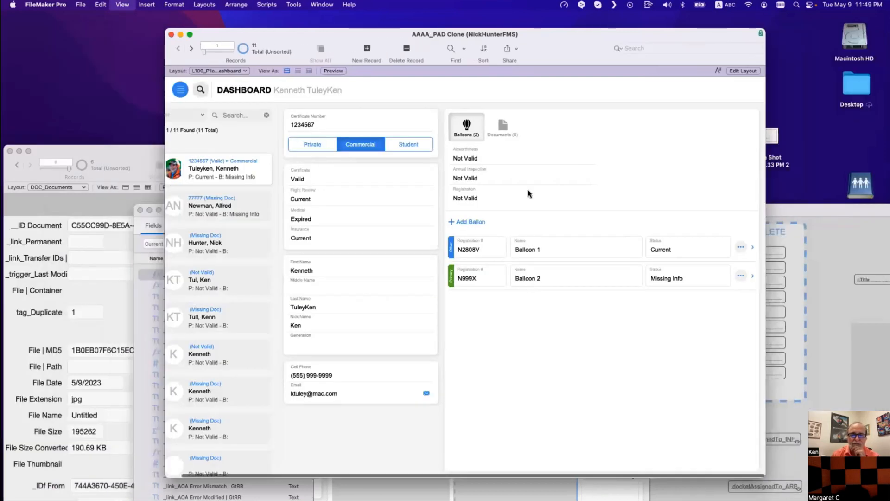
Step: Return to Layout mode and show the second slide of the dashboard's slide control
key("super+l")
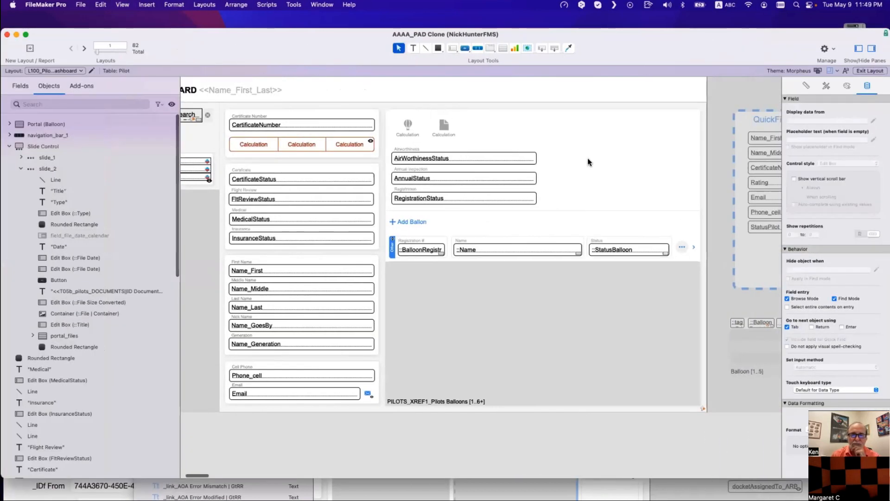
double_click(589, 162)
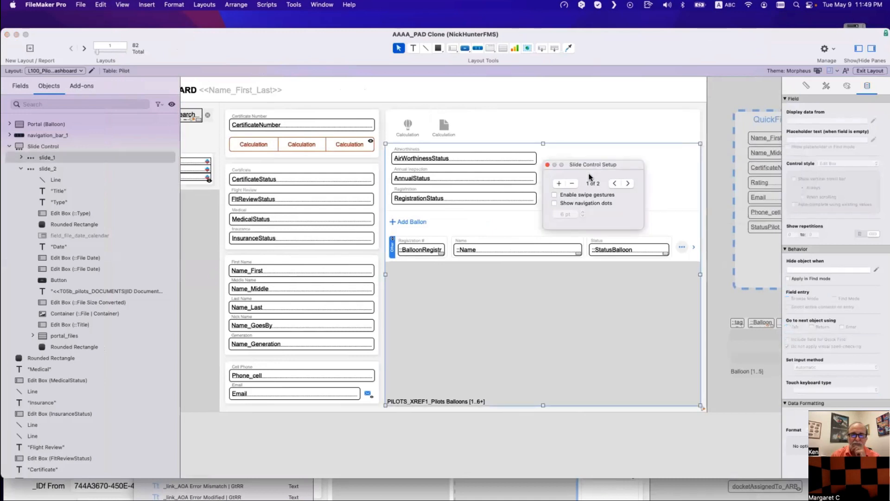
left_click(628, 183)
Step: Place the Pilot table's g_Selected Document field above the document detail area and widen it to fit a full document ID
left_click(549, 105)
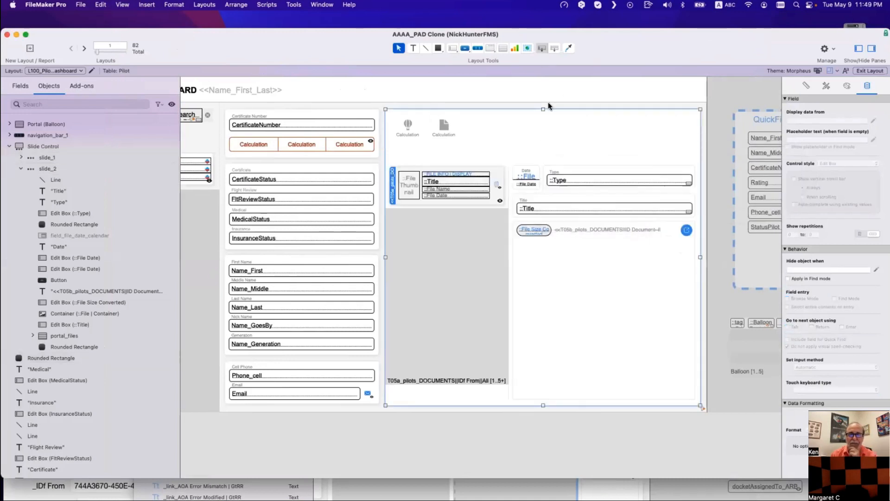
left_click_drag(549, 106, 549, 122)
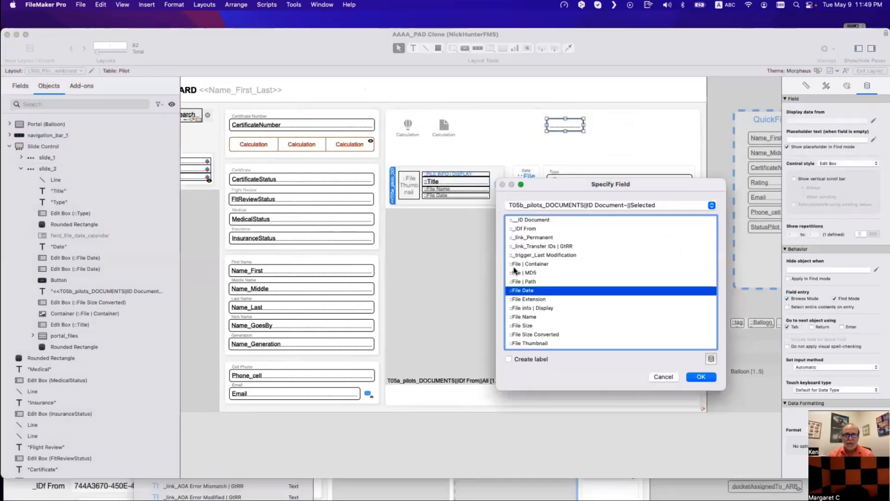
left_click(558, 208)
left_click(526, 35)
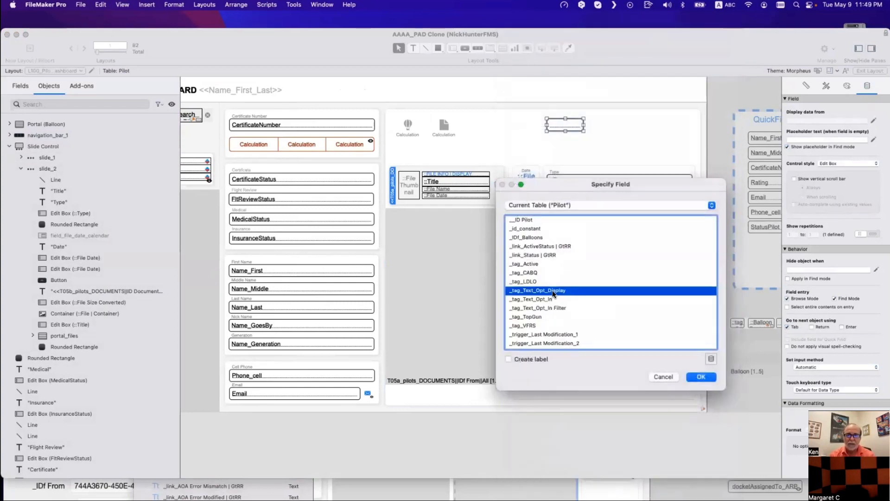
left_click(569, 317)
key("g")
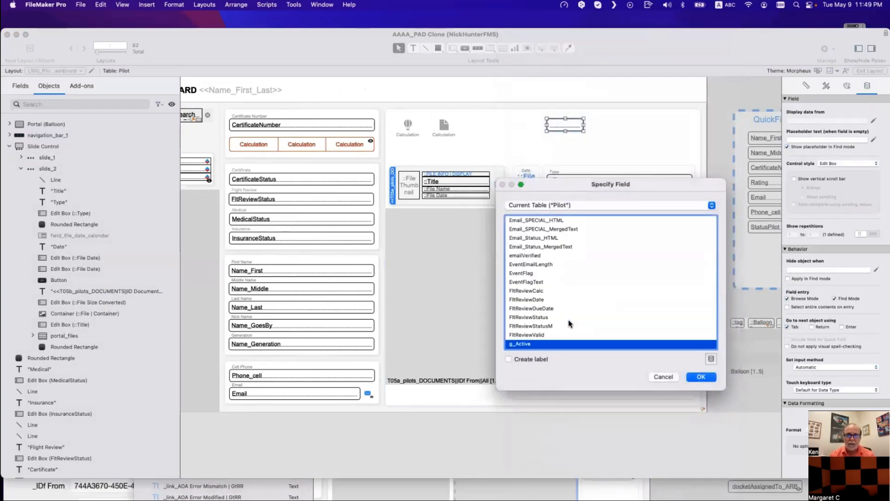
scroll(568, 321, "down", 4)
double_click(548, 300)
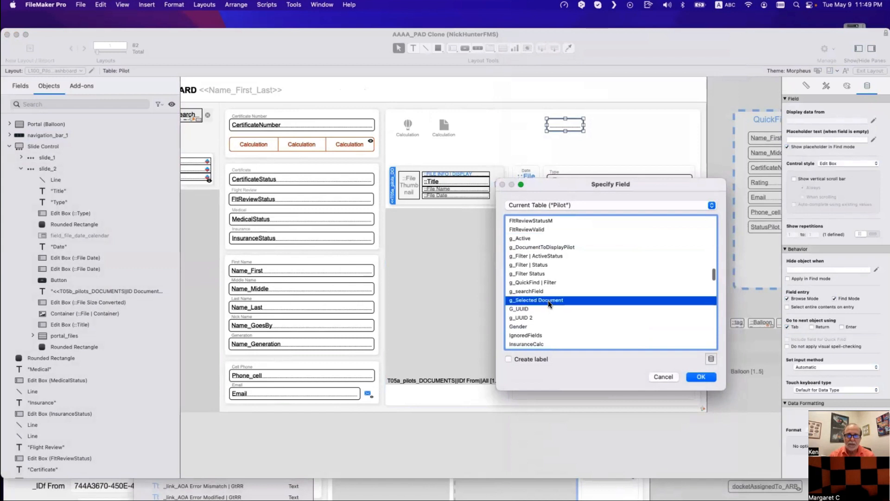
left_click_drag(584, 125, 671, 124)
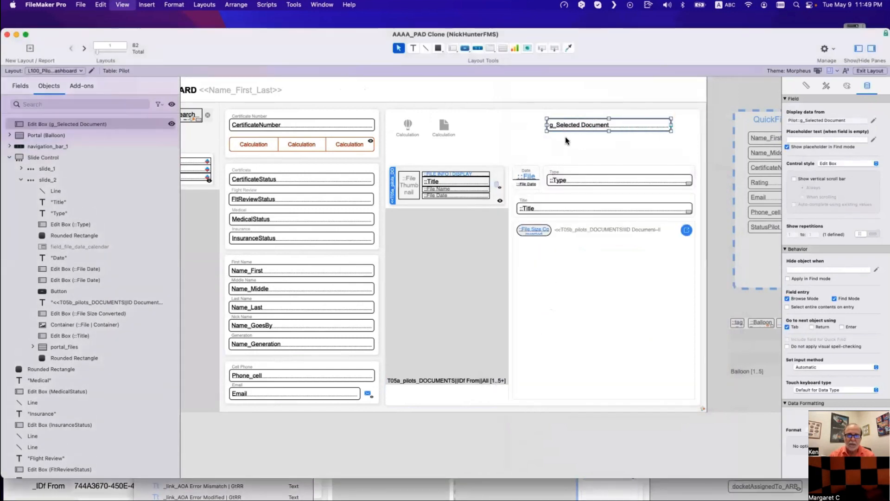
Step: Switch to Browse mode, show the Documents slide and enter the empty g_Selected Document field
key("super+b")
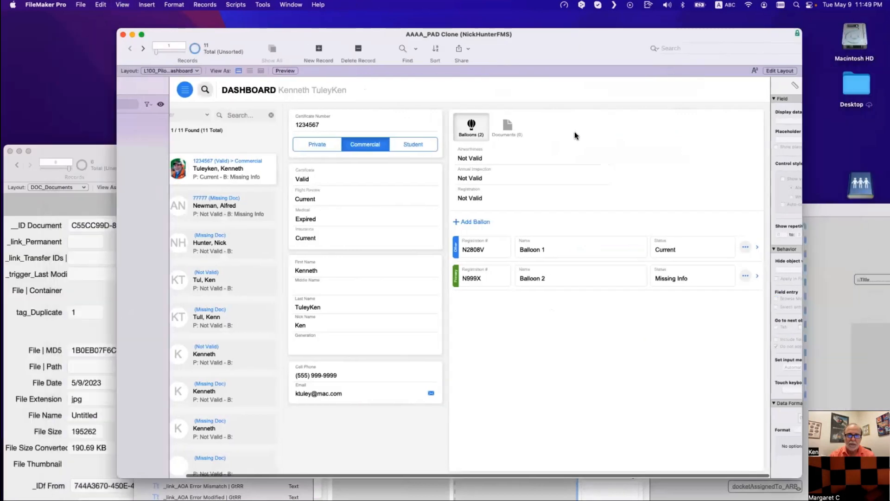
left_click(504, 128)
left_click(640, 124)
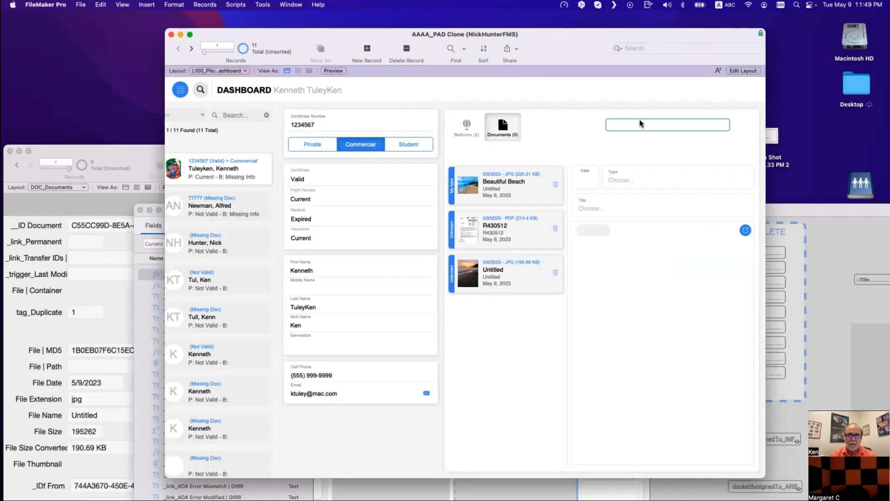
Step: Arrange the dashboard and DOC_Documents windows side by side and copy the Beautiful Beach record's __ID Document value
left_click_drag(590, 58, 444, 72)
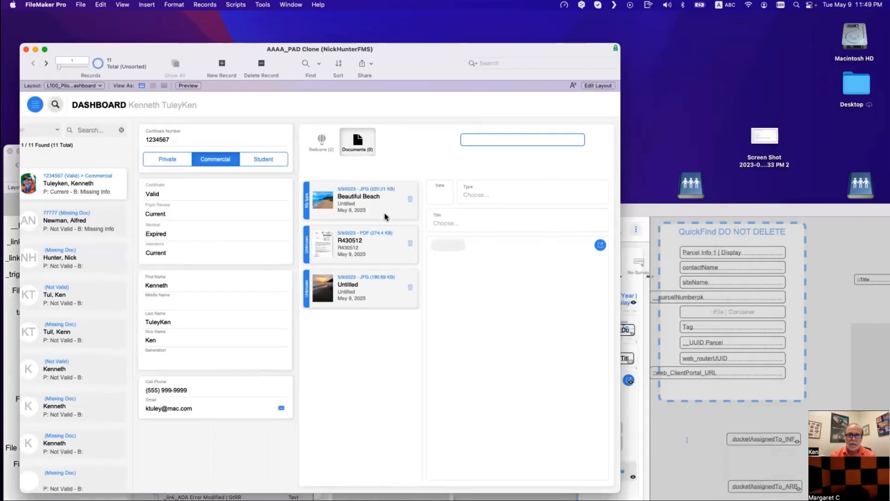
left_click(378, 278)
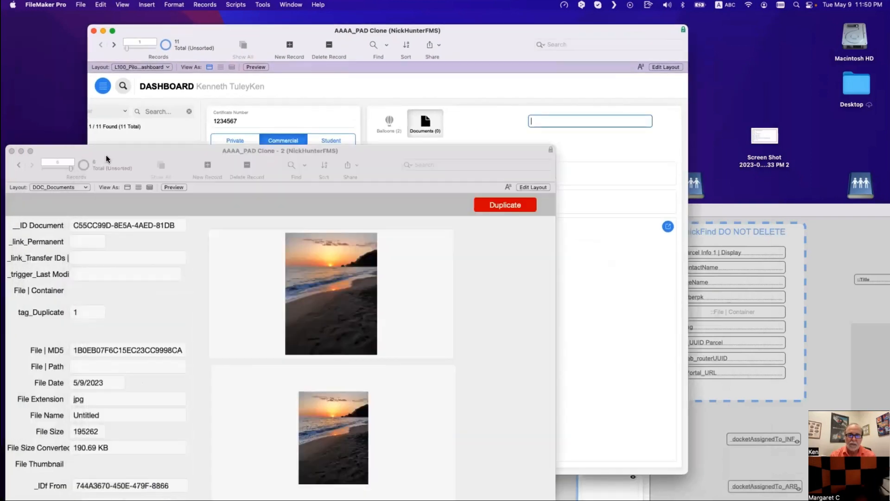
mouse_move(106, 155)
left_mouse_down()
mouse_move(505, 144)
mouse_move(623, 70)
mouse_move(646, 35)
left_mouse_up()
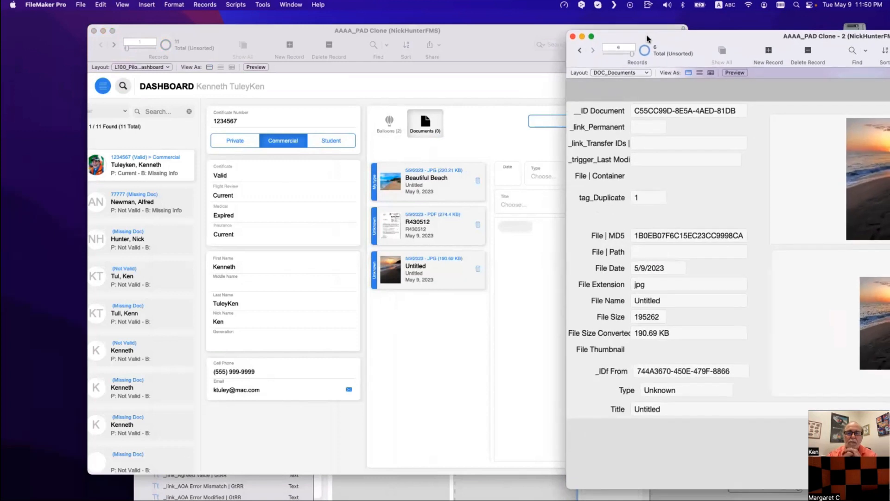
left_click(577, 49)
left_click(578, 49)
left_click(670, 108)
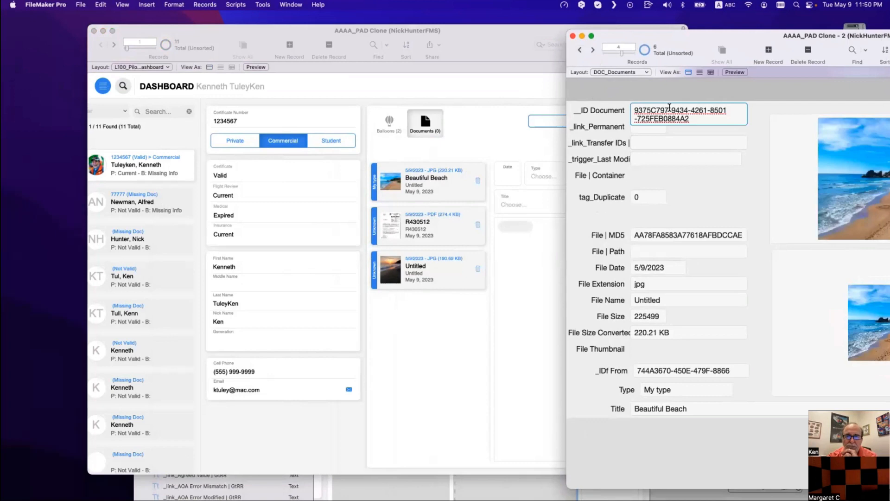
key("super+a")
left_click(623, 119)
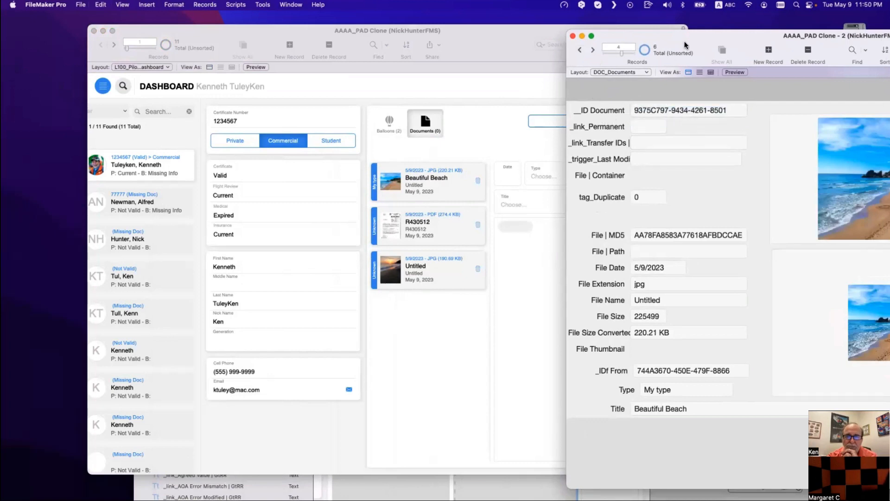
Step: Paste the Beautiful Beach document ID into the dashboard's g_Selected Document field and commit it to test the preview
mouse_move(672, 45)
left_mouse_down()
mouse_move(617, 49)
mouse_move(491, 165)
left_mouse_up()
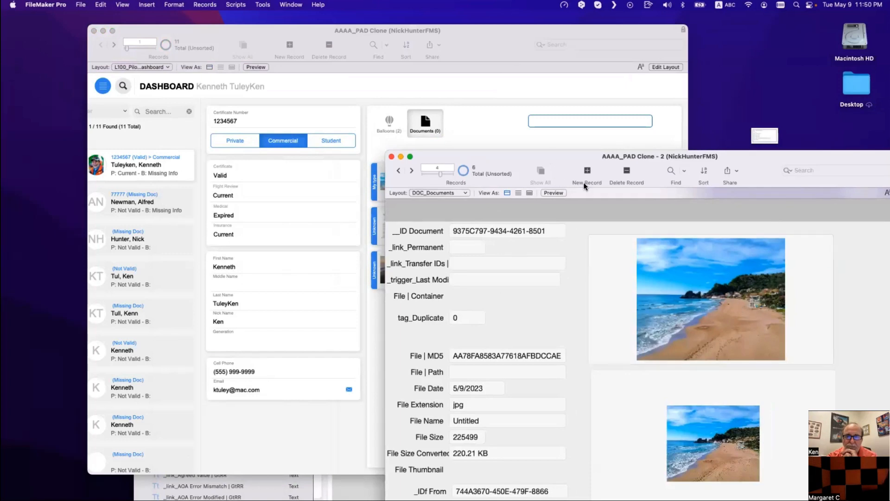
left_click_drag(583, 179, 668, 256)
left_click(499, 145)
left_click(551, 121)
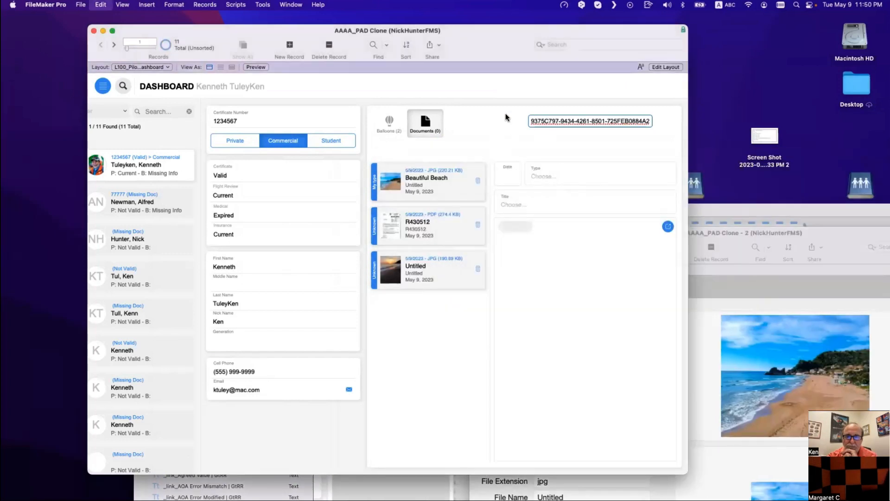
left_click(504, 116)
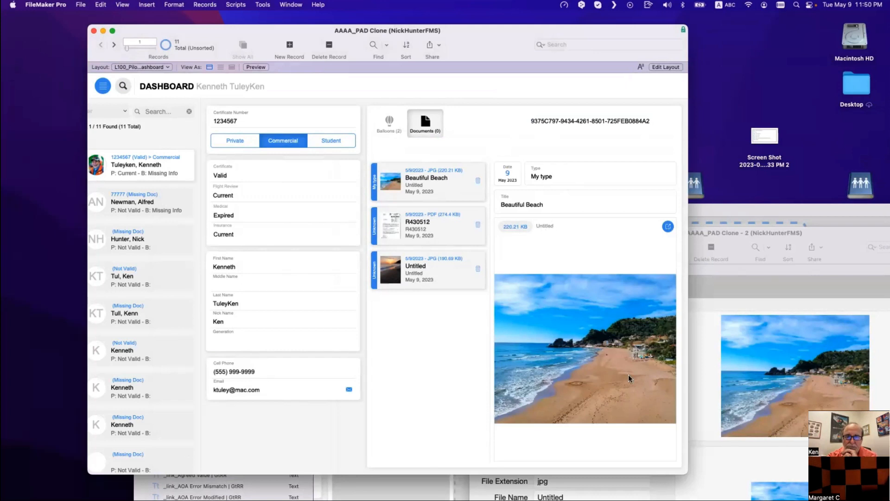
Step: Go to the R430512 PDF record in the DOC_Documents window and copy its __ID Document value
left_click(789, 339)
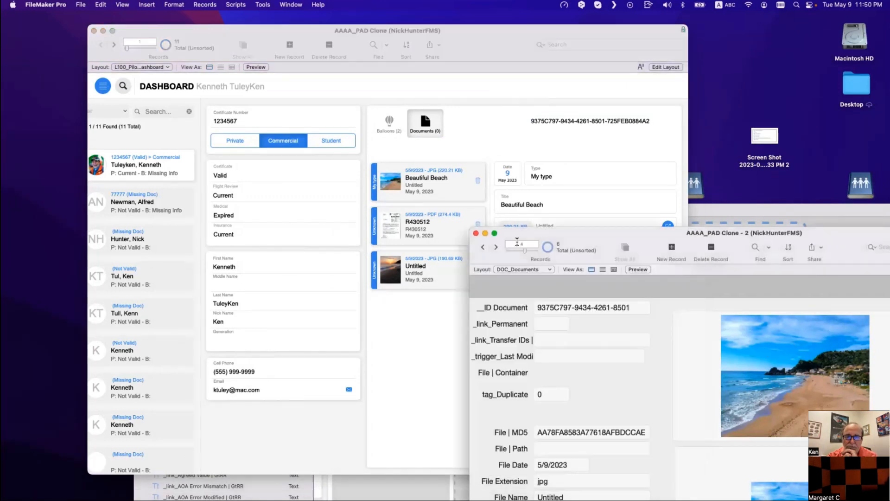
left_click(497, 247)
left_click(497, 248)
left_click(565, 309)
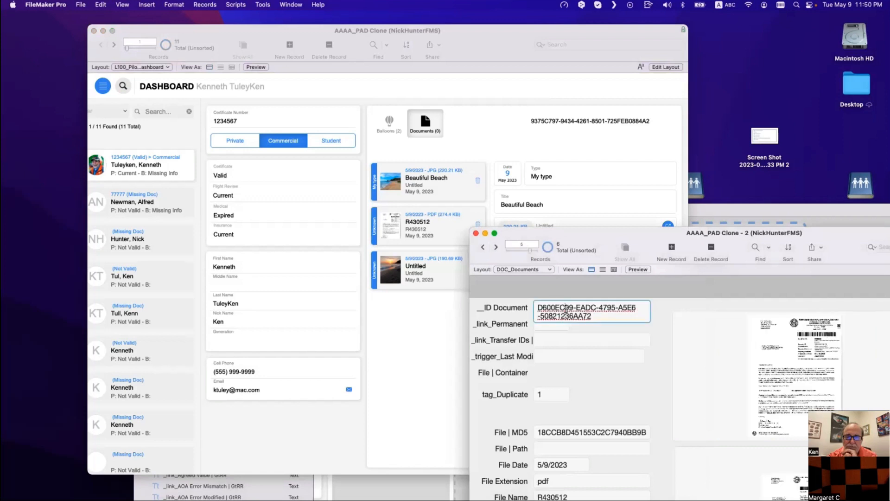
triple_click(566, 309)
key("super+c")
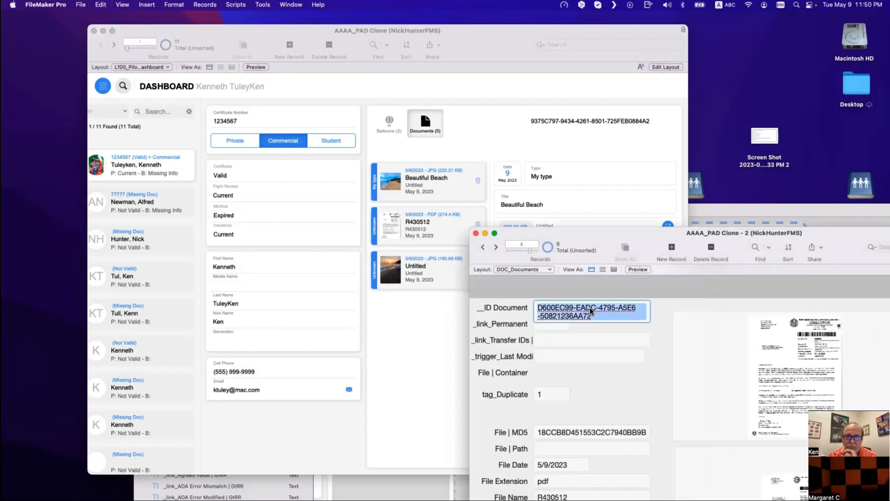
Step: Replace the g_Selected Document value with the R430512 document ID, commit it and move the DOC_Documents window clear of the preview
left_click(555, 121)
key("super+a")
key("BackSpace")
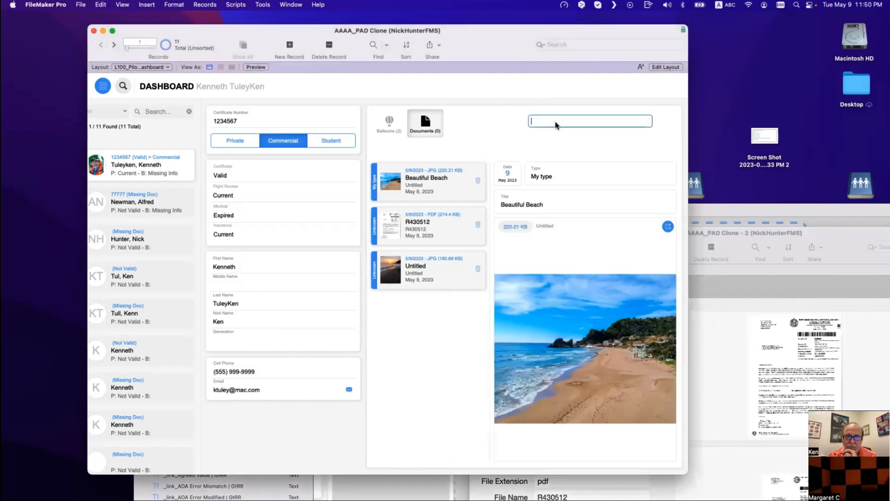
key("super+v")
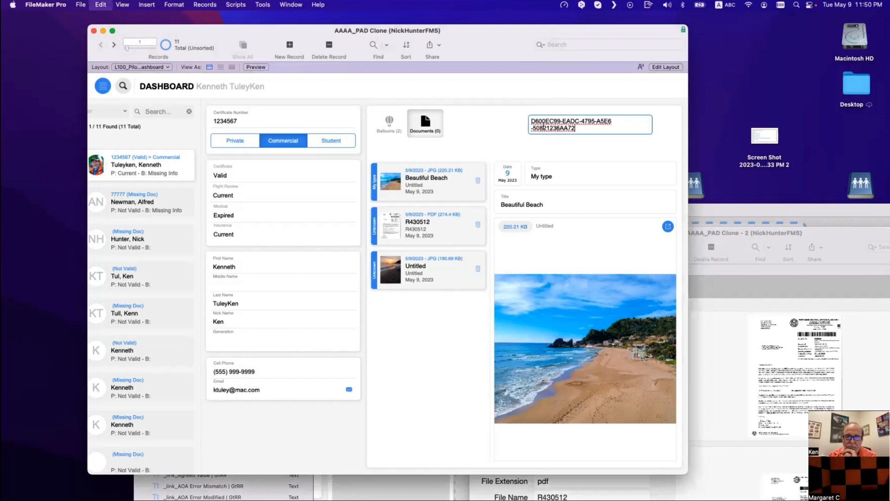
left_click(513, 126)
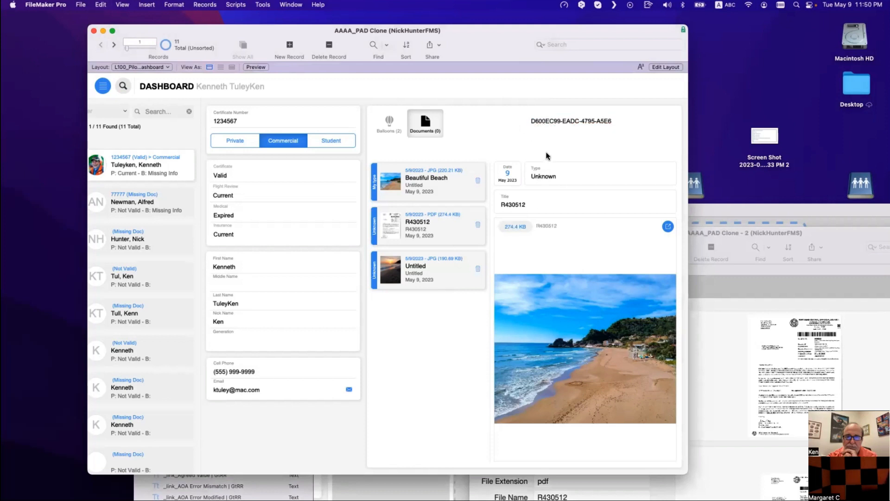
left_click(751, 333)
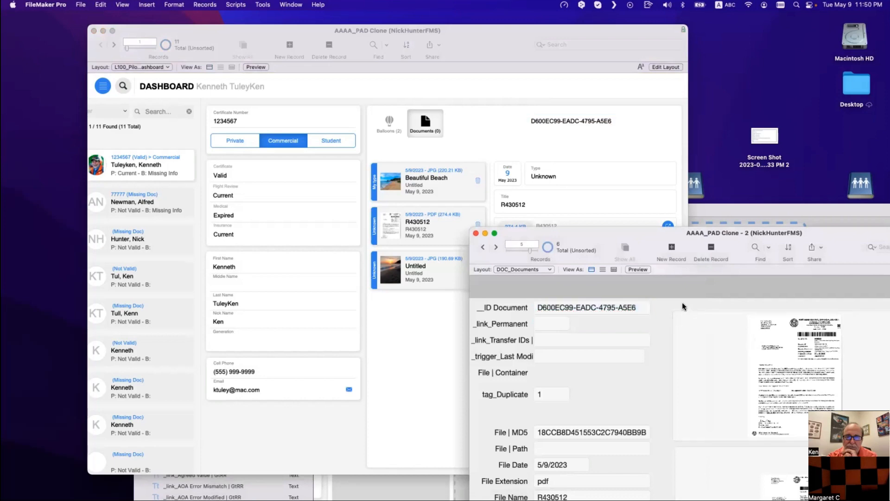
mouse_move(563, 234)
left_mouse_down()
mouse_move(548, 111)
mouse_move(606, 363)
left_mouse_up()
left_click(502, 148)
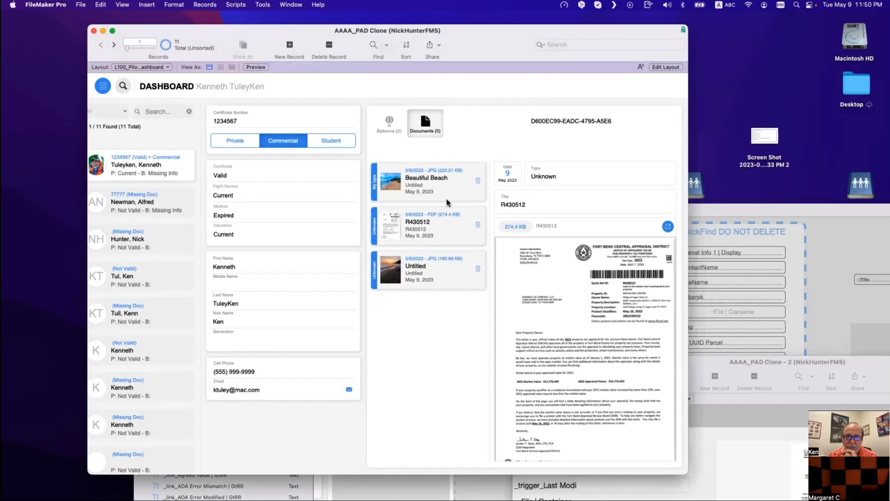
Step: Go to the last record in the DOC_Documents window, the Untitled sunset photo, and copy its __ID Document value
left_click(797, 371)
left_click(536, 376)
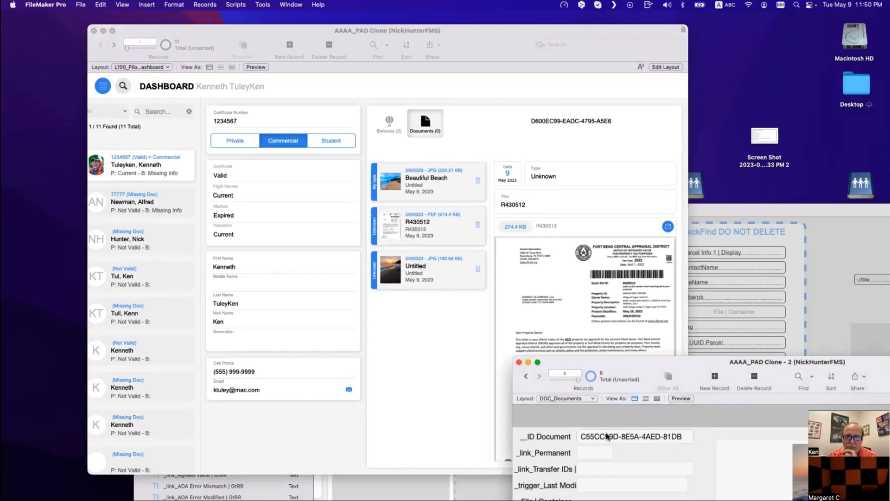
left_click(607, 436)
key("super+a")
key("super+c")
left_click(734, 442)
Step: Replace the g_Selected Document value with the Untitled sunset photo's document ID, commit it and return the dashboard to Layout mode
left_click(586, 119)
key("super+a")
key("super+v")
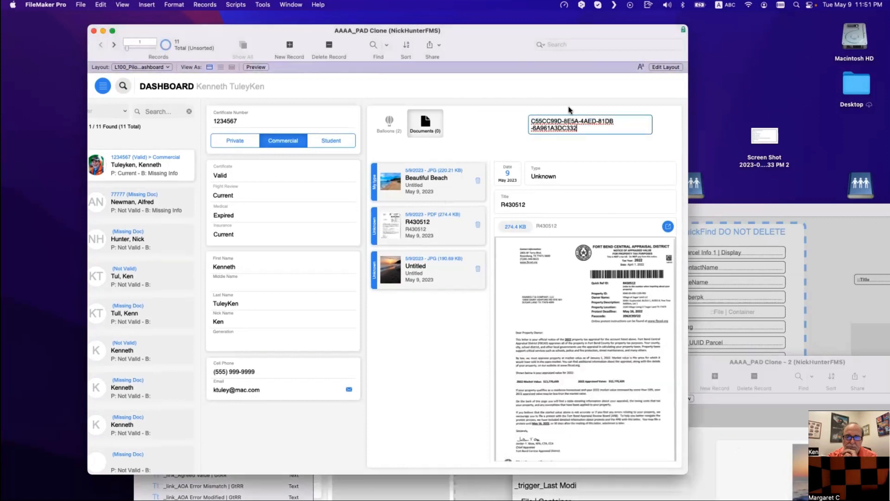
key("Return")
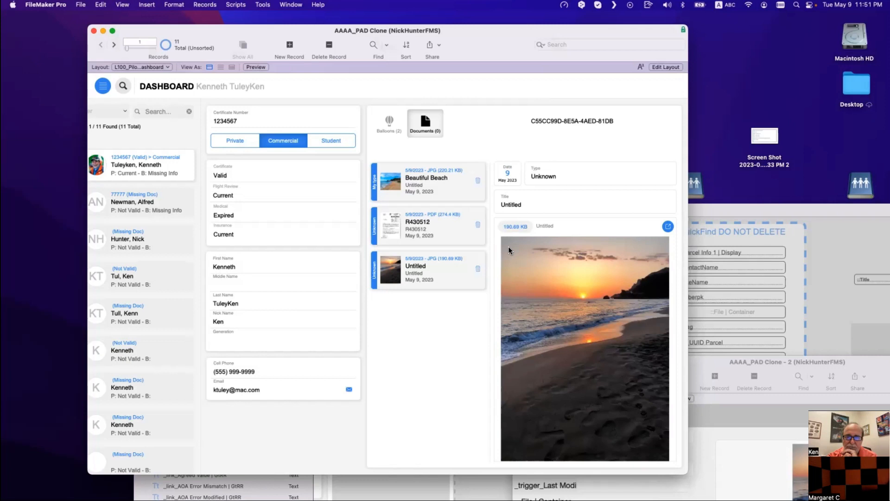
scroll(509, 246, "left", 1)
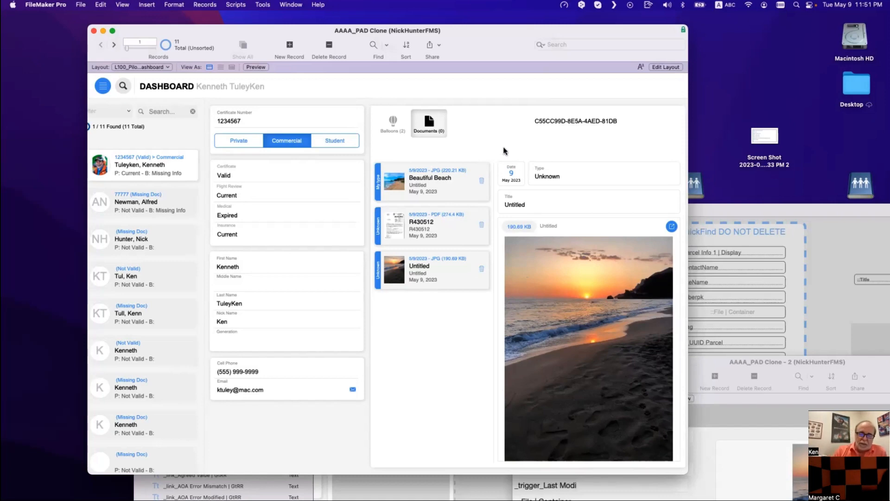
key("super+l")
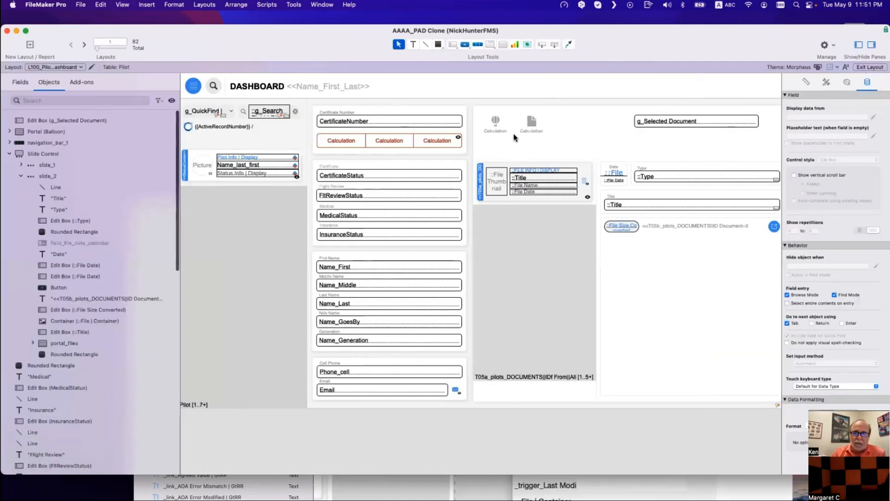
Step: Add the __ID Document field from T05a_pilots_DOCUMENTS||IDf From||All without a label to the document portal row, about 164 pt wide and 27 pt high
scroll(514, 137, "right", 5)
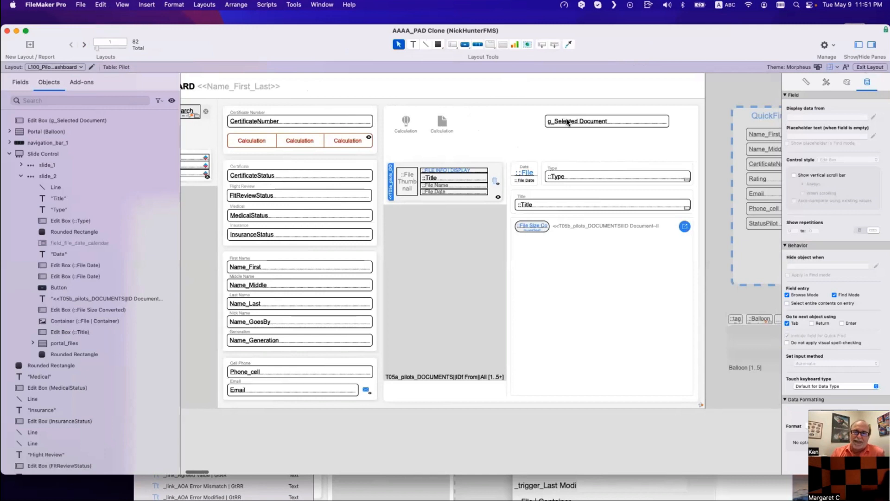
left_click(540, 43)
left_click_drag(495, 181, 398, 185)
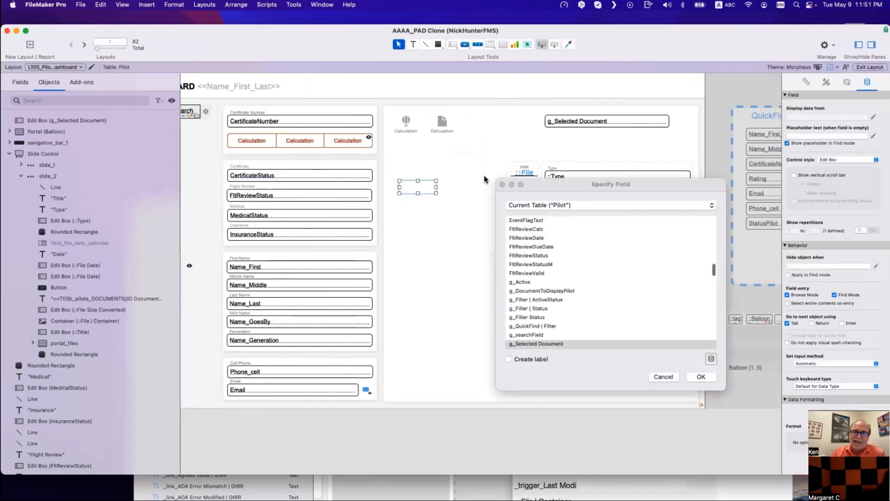
left_click(543, 202)
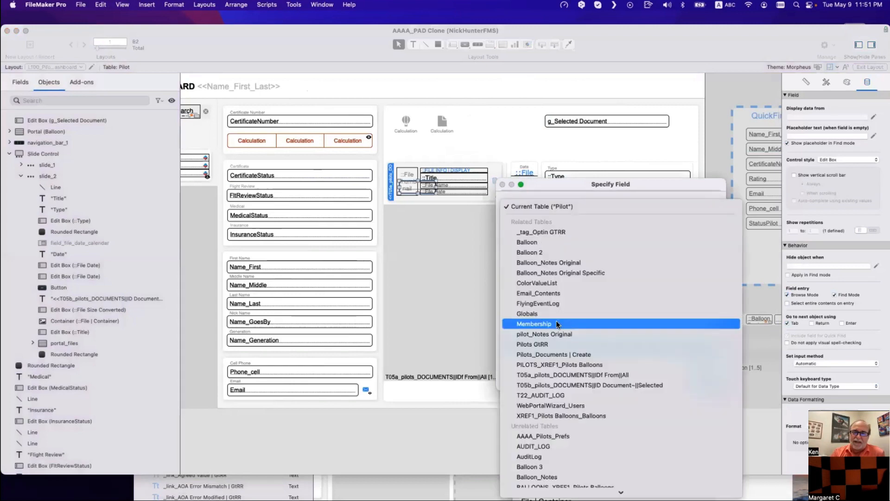
left_click(563, 374)
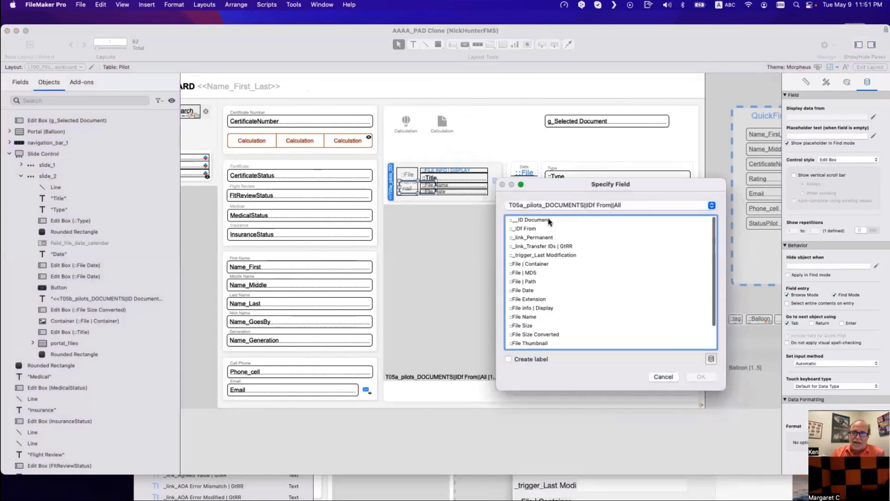
double_click(548, 220)
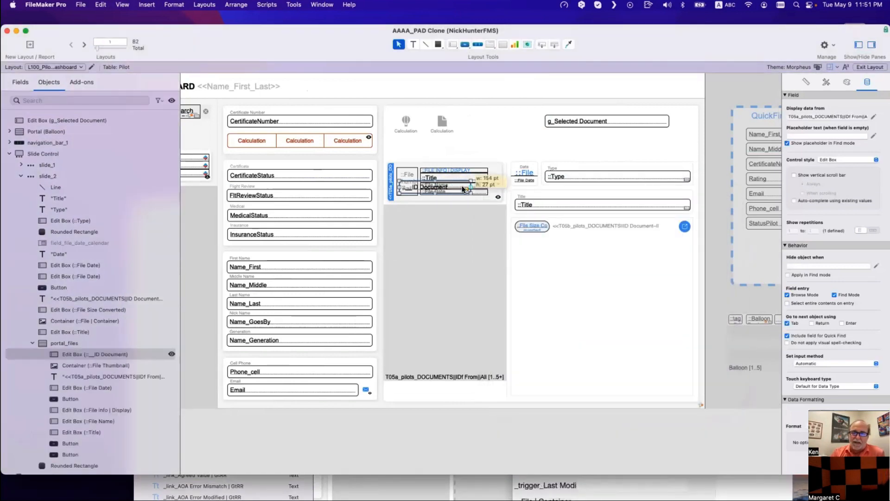
Step: Give the portal's __ID Document field a red fill and white text, and show the Documents view in Browse mode
left_click_drag(427, 29, 223, 17)
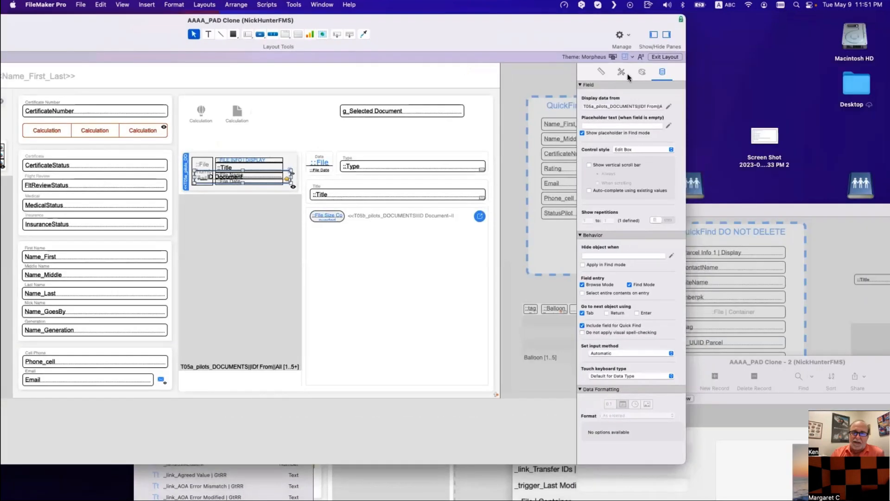
left_click(642, 72)
left_click(605, 184)
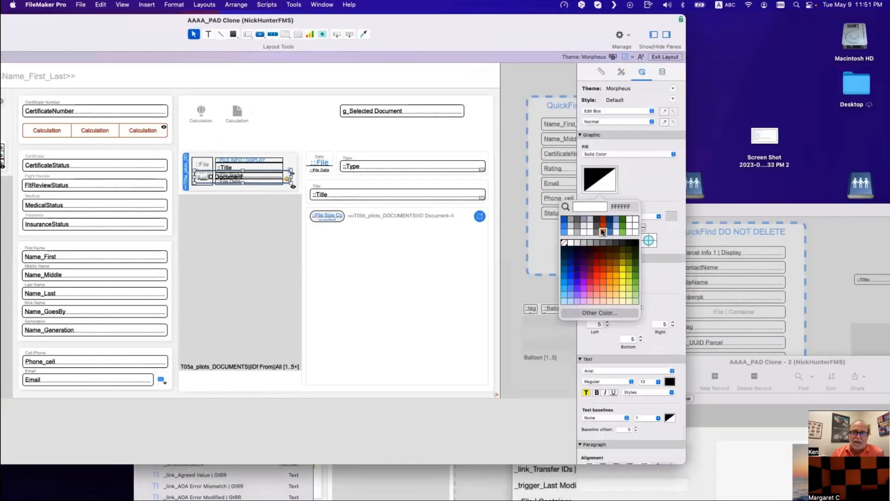
left_click(601, 226)
left_click(671, 381)
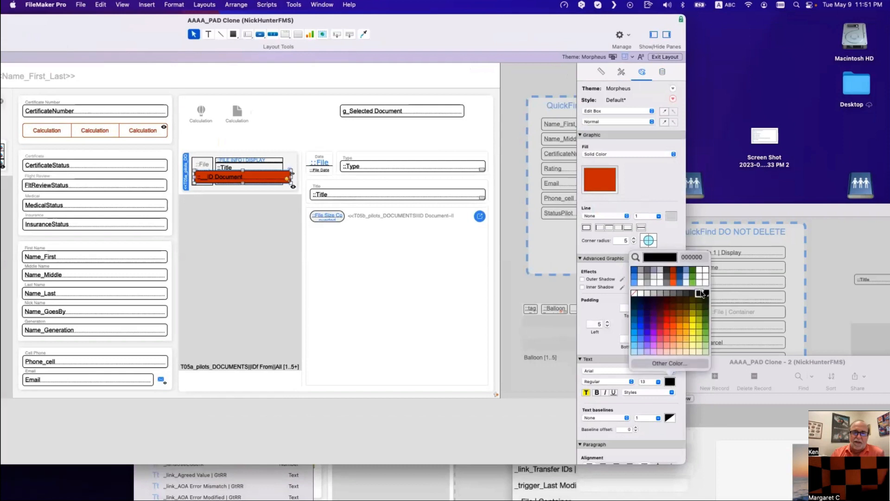
left_click(642, 293)
key("super+b")
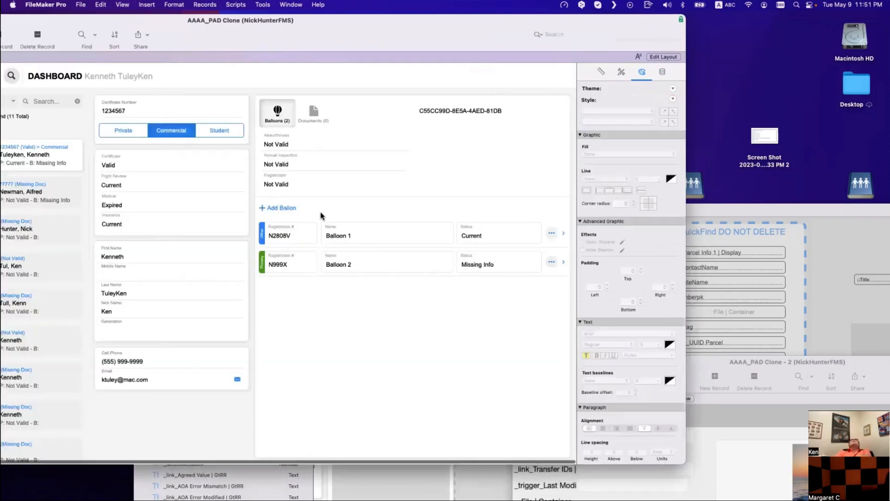
left_click(314, 114)
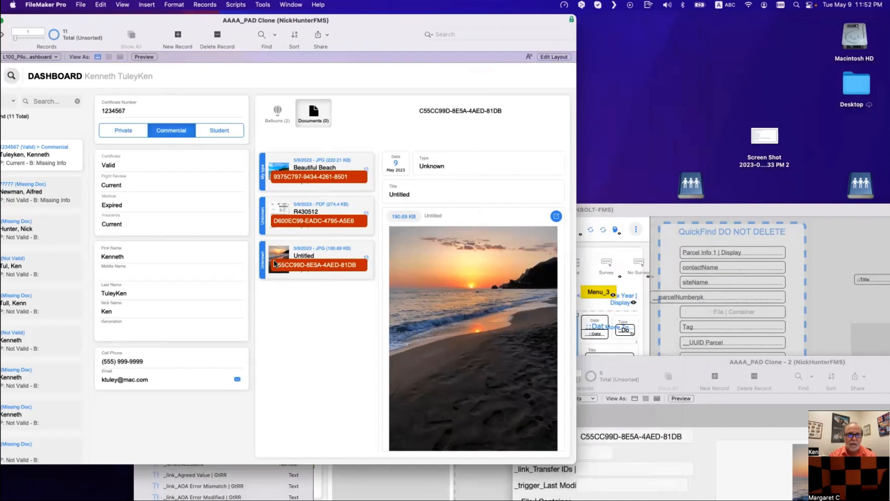
Step: Step back through the DOC_Documents records to the Beautiful Beach document, comparing each __ID Document with the portal rows, and return to the dashboard
left_click_drag(663, 370, 690, 334)
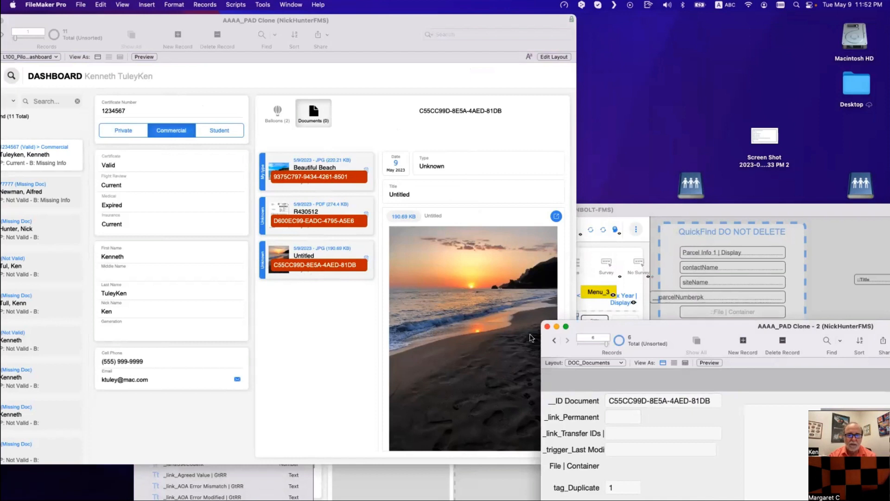
left_click(554, 341)
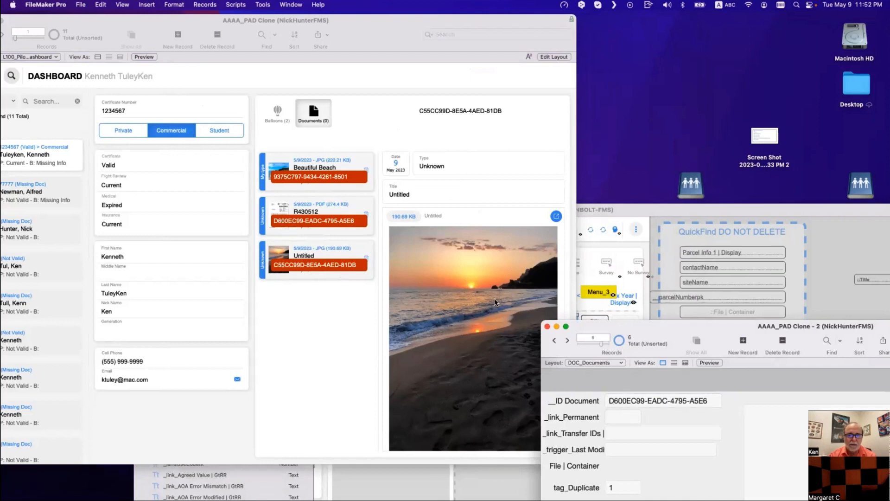
left_click(554, 341)
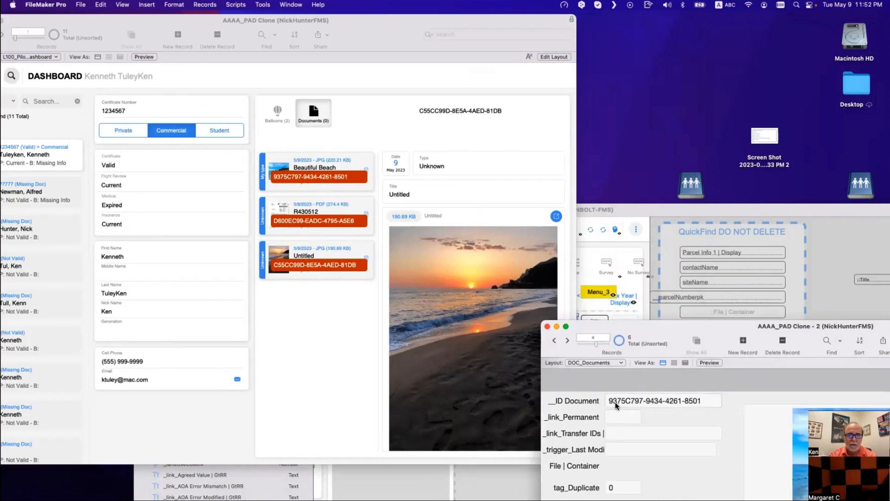
left_click(396, 121)
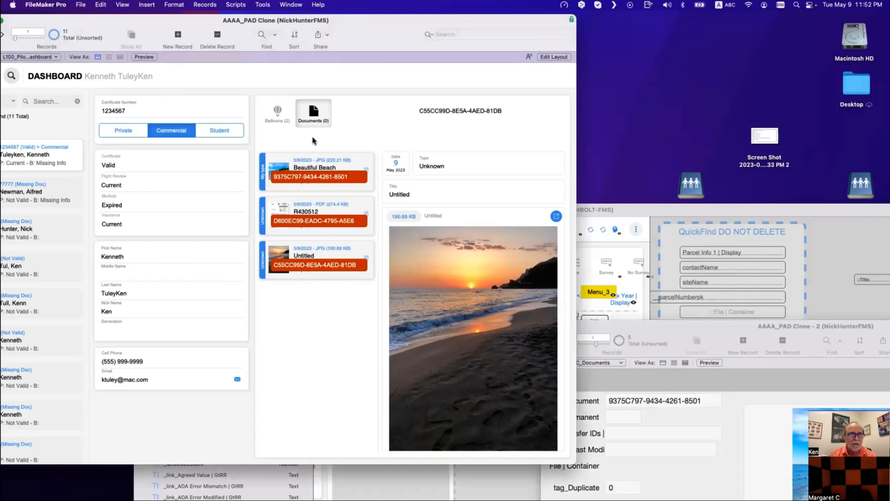
Step: Copy the Beautiful Beach row's document ID from the portal, replace the g_Selected Document value with it and commit
left_click(272, 173)
key("super+a")
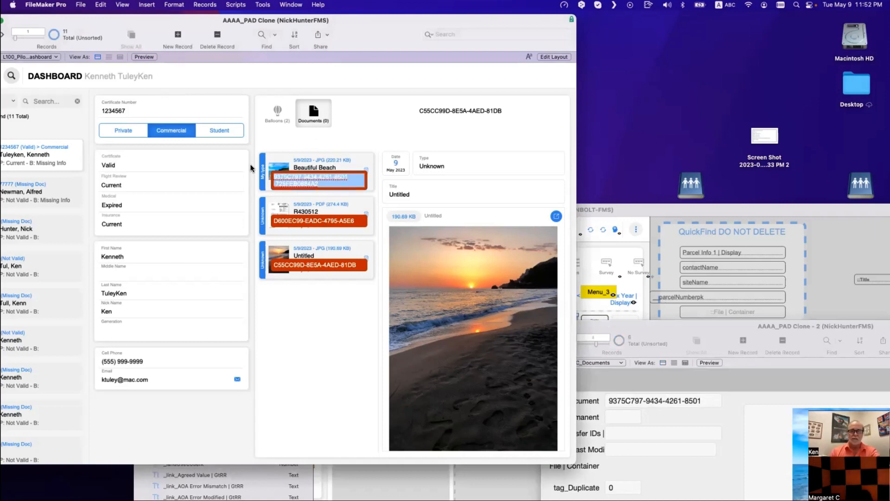
key("super+c")
left_click(432, 115)
key("super+a")
key("super+v")
left_click(395, 101)
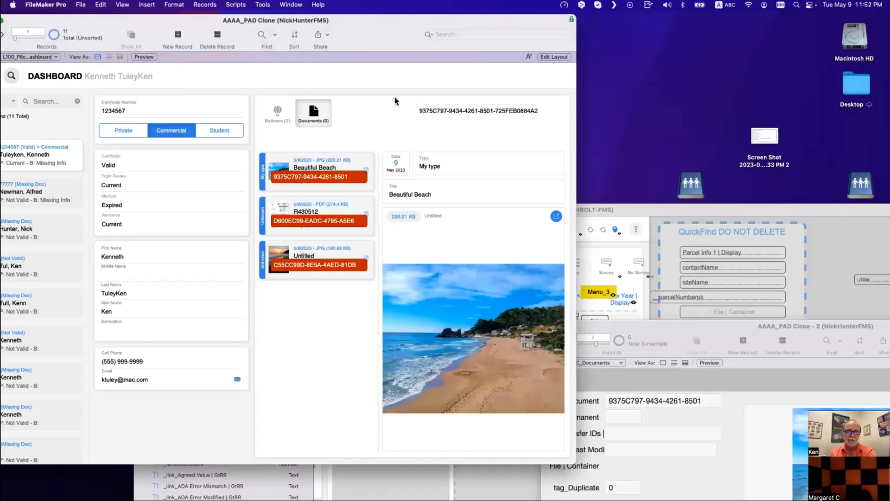
Step: Return to Layout mode and delete the red __ID Document field from the document portal row
key("super+l")
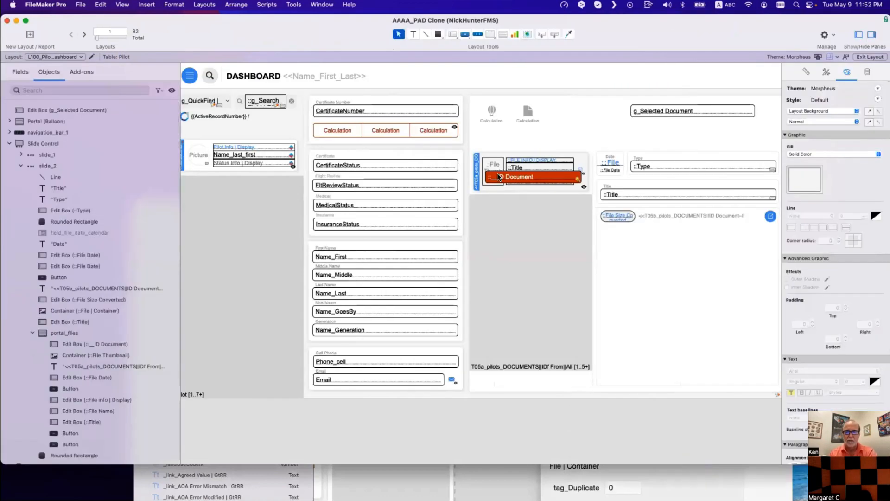
left_click(497, 174)
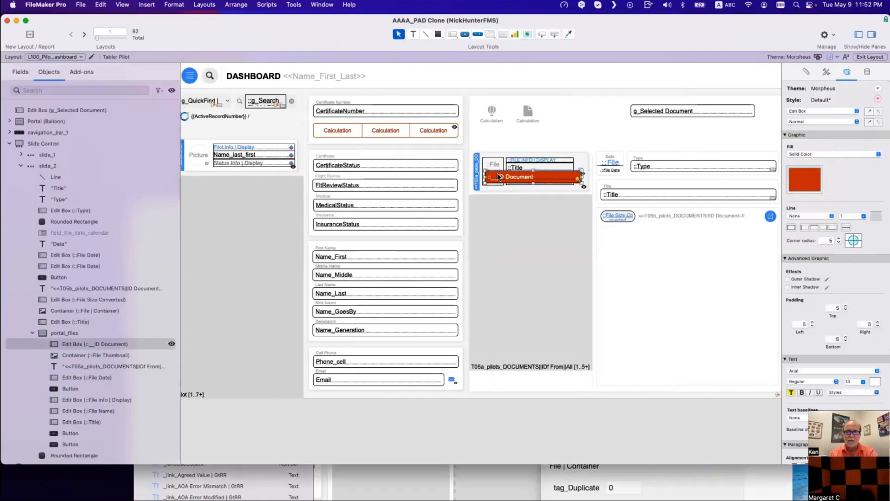
key("Delete")
Step: Open the setup of the lower row-sized button in the document portal and review its *(0004c) Select Item Double Click script without changing it
left_click(575, 156)
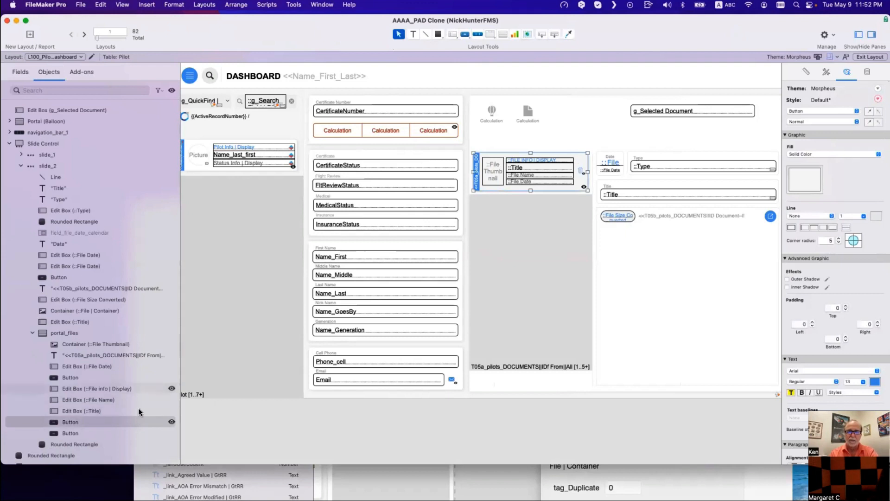
double_click(577, 161)
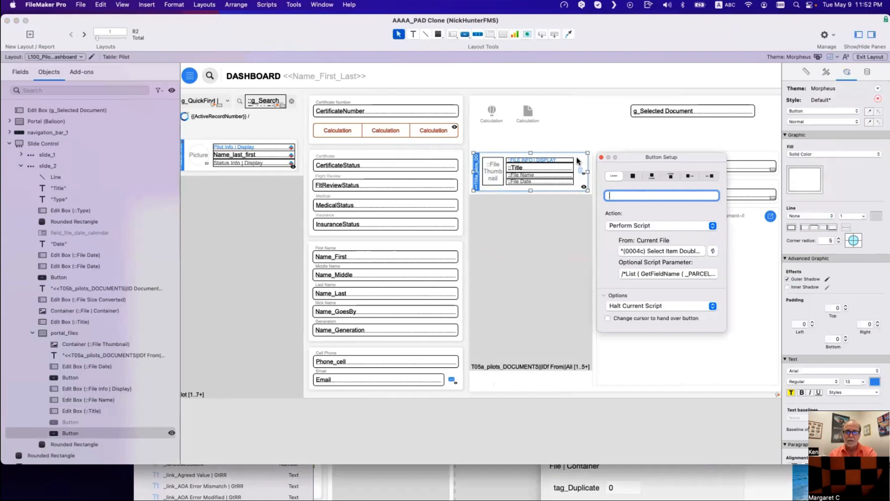
left_click(644, 252)
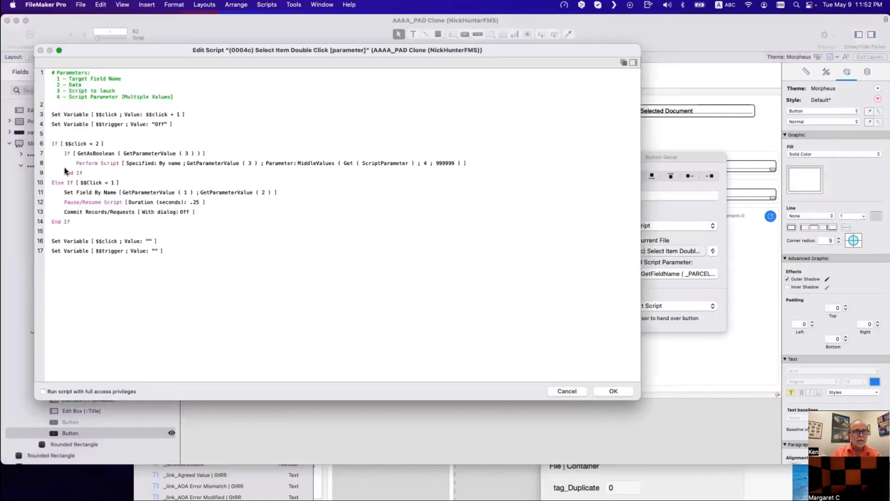
key("Escape")
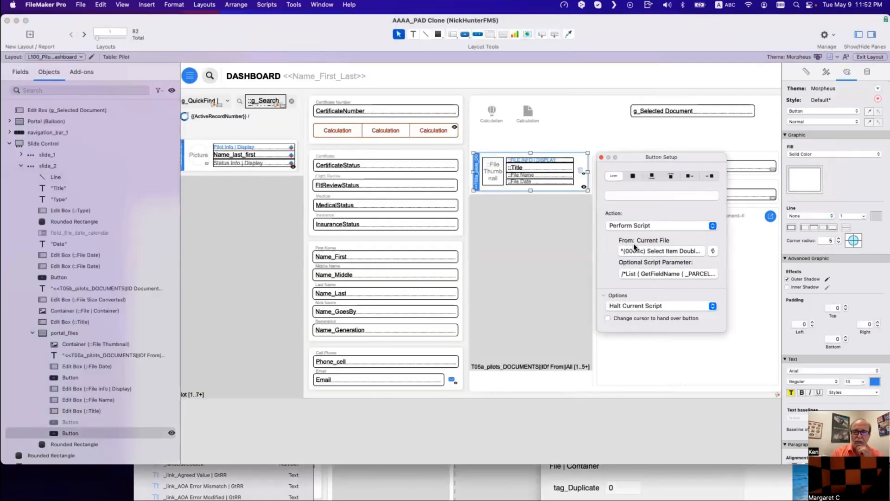
Step: Open the button's script parameter calculation and remove the comment markers around the List expression
left_click(652, 273)
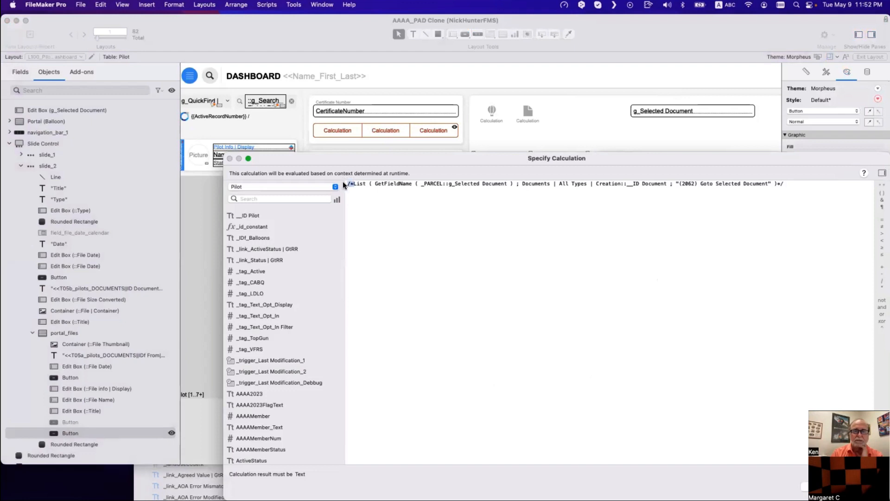
key("BackSpace")
left_click_drag(431, 158, 210, 150)
left_click(350, 267)
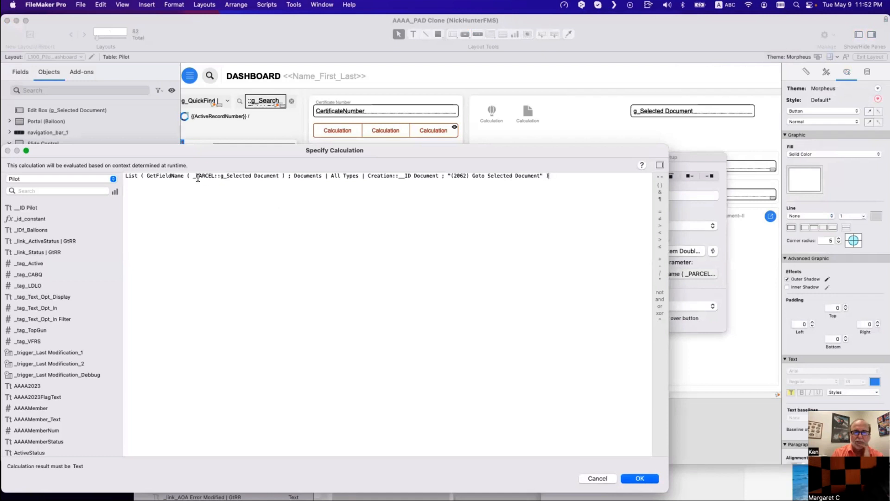
Step: Replace _PARCEL::g_Selected Document with Pilot::g_Selected Document inside the parameter's GetFieldName function
left_click_drag(193, 177, 277, 175)
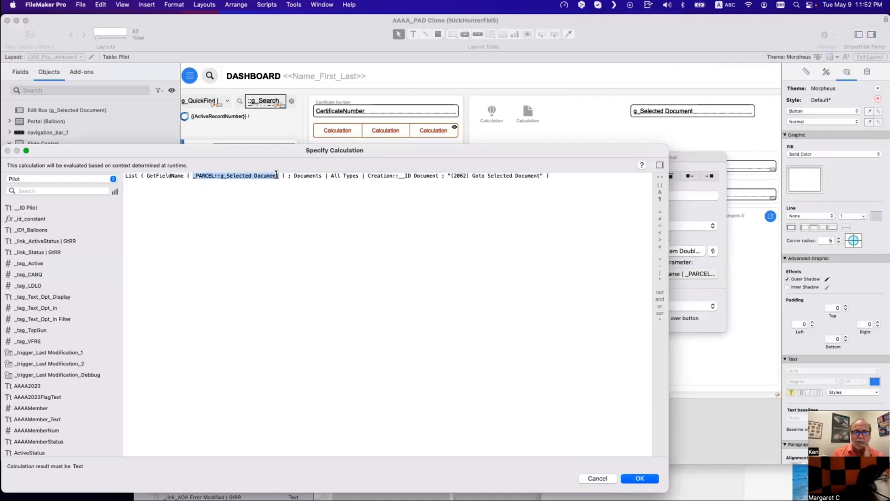
left_click_drag(258, 146, 306, 134)
type("g_")
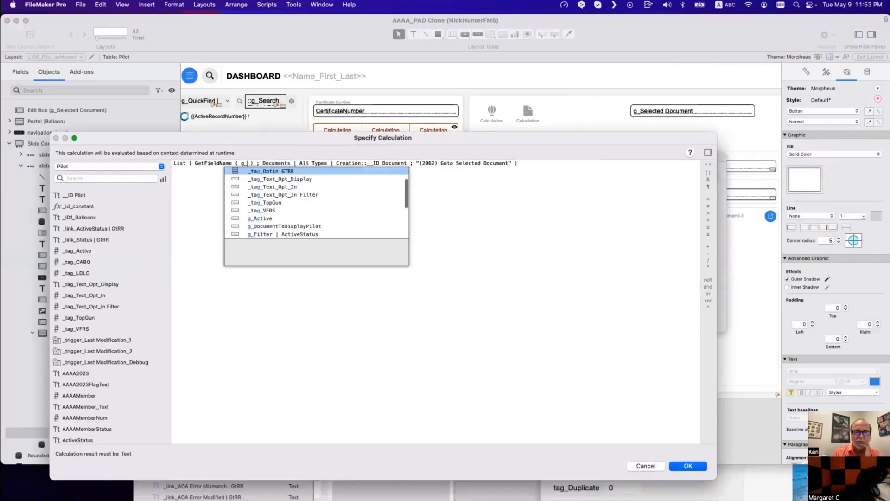
key("Escape")
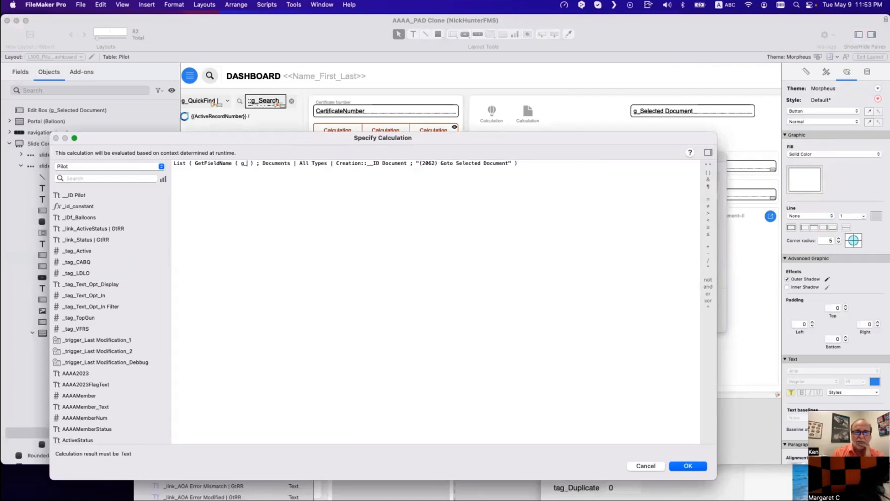
type("selec")
key("Return")
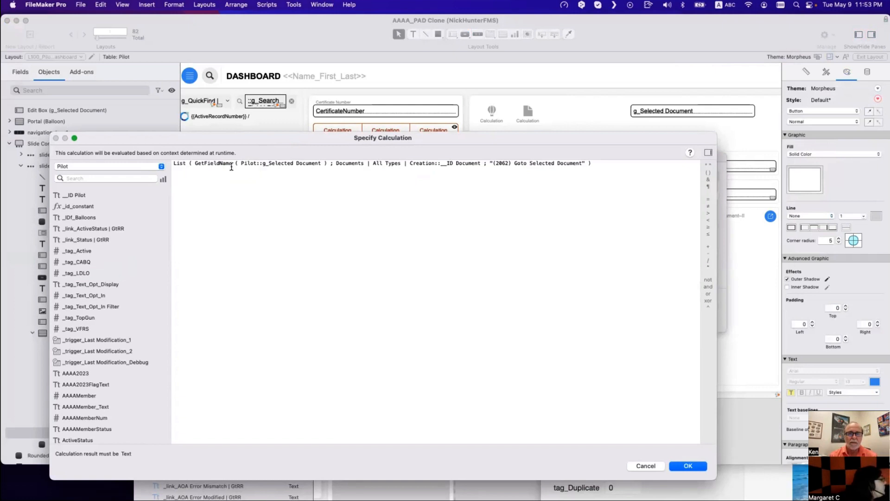
Step: Replace the parameter's second List value with T05a_pilots_DOCUMENTS||IDf From||All::__ID Document and accept the calculation
left_click_drag(240, 165, 381, 289)
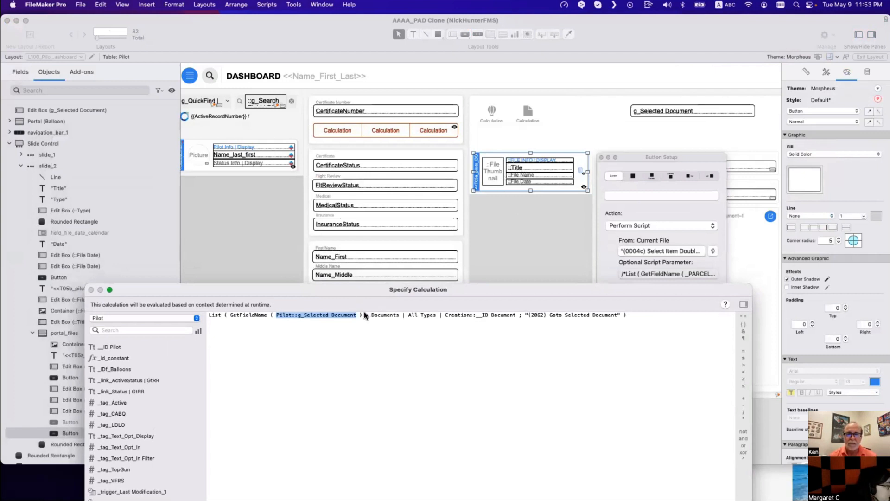
left_click_drag(369, 315, 514, 315)
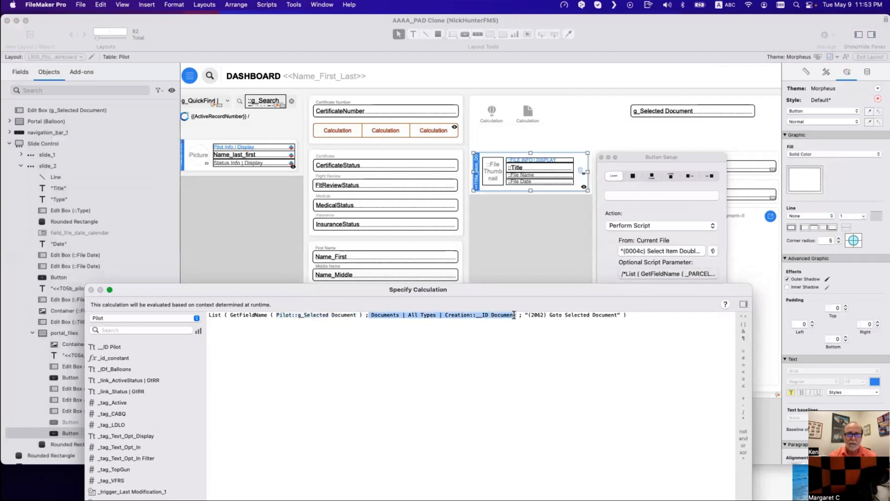
type("T05a_pilots_DOCUMENTS||IDf From||All::")
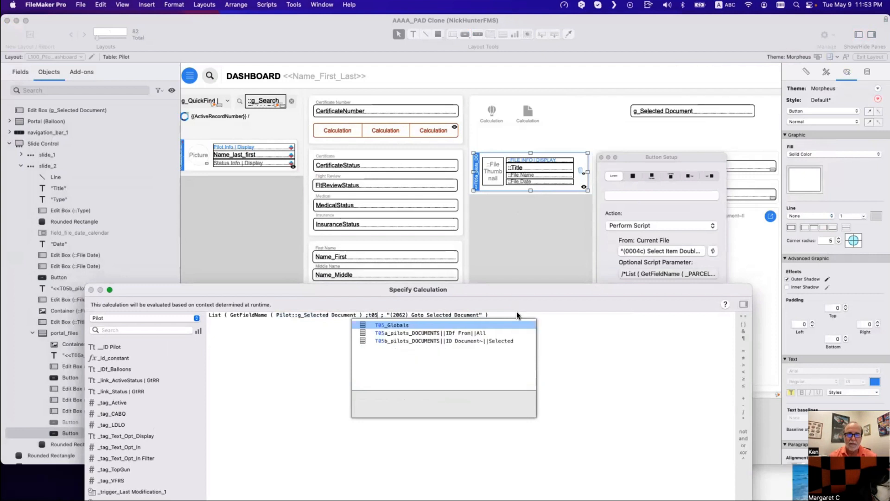
key("Return")
key("Return")
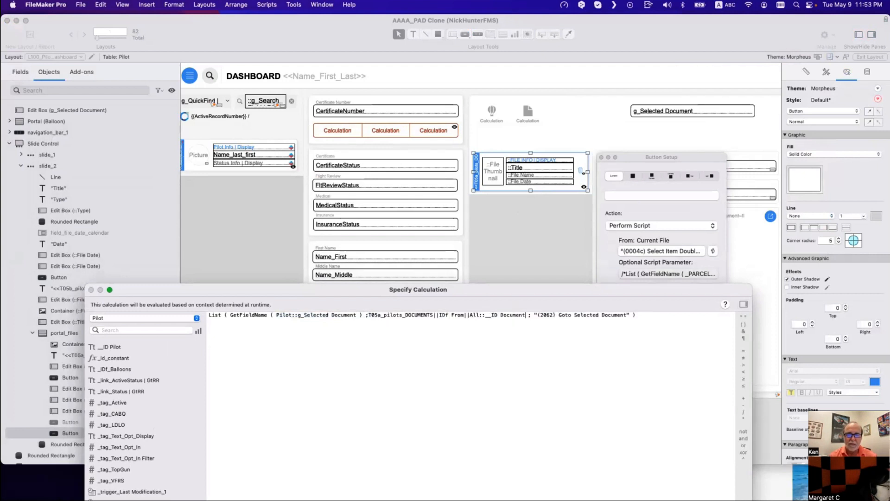
left_click_drag(450, 289, 197, 378)
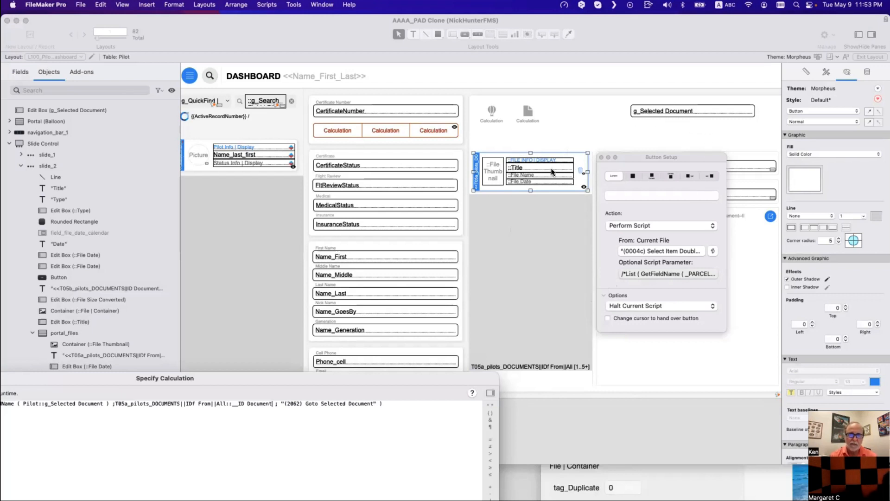
left_click_drag(301, 386, 302, 80)
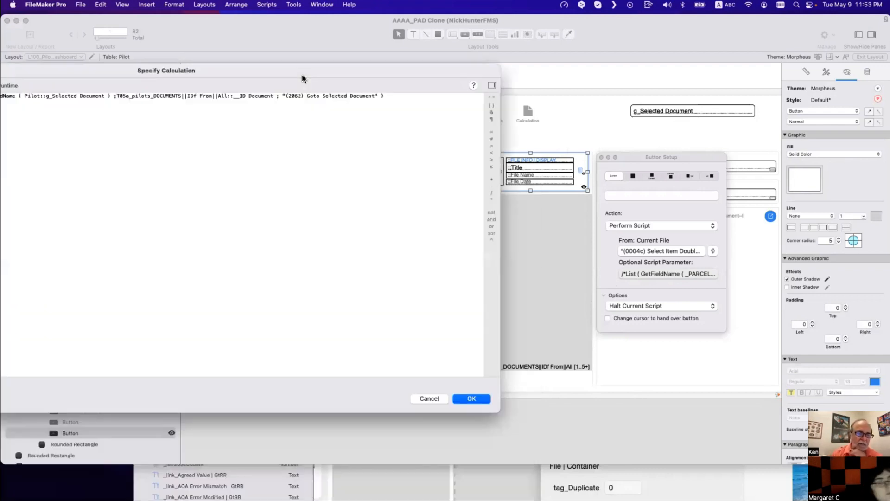
left_click(472, 397)
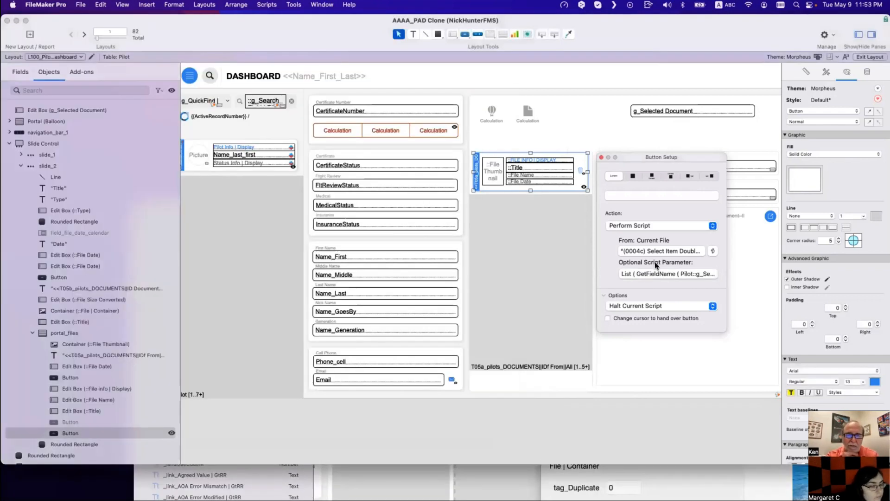
Step: Review the Set Field By Name step in the button's *(0004c) Select Item Double Click script and close the script unchanged
left_click(654, 246)
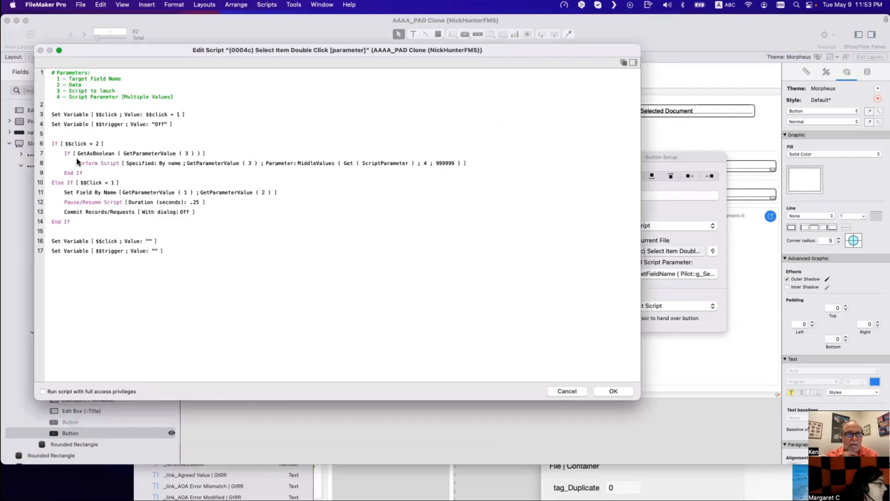
left_click(69, 195)
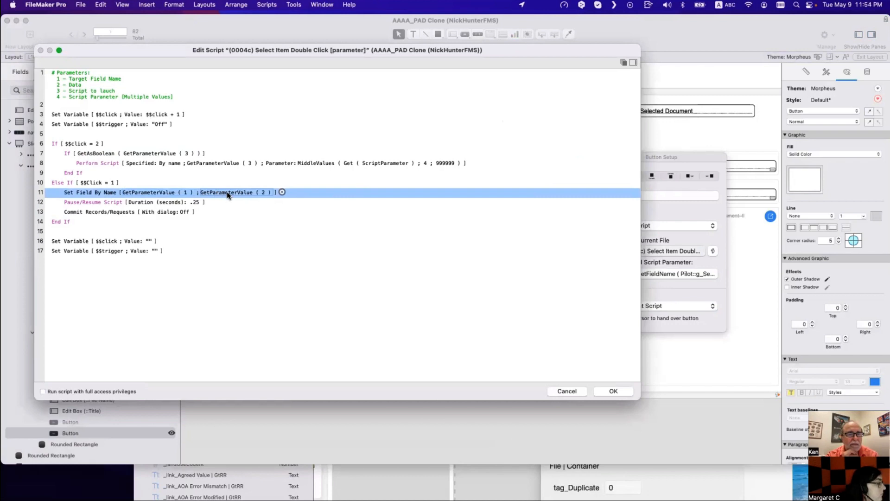
left_click(682, 273)
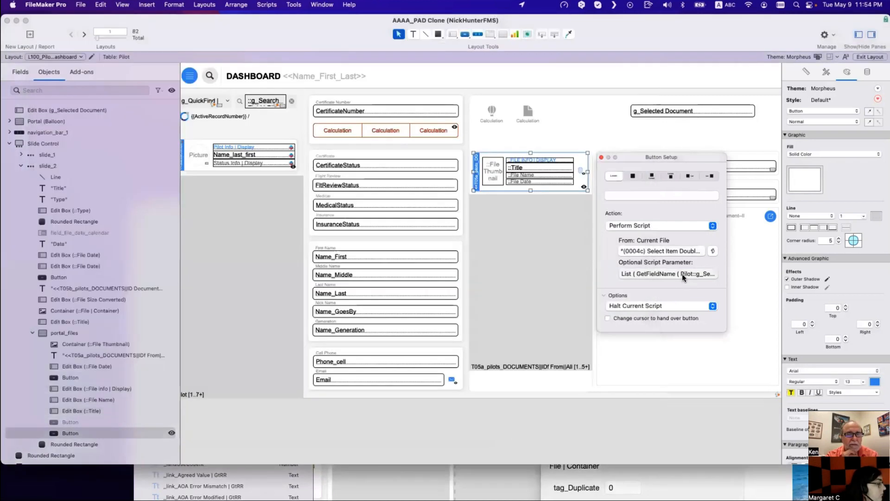
Step: Recheck the button's List parameter, add a space before T05a_pilots_DOCUMENTS||IDf From||All::__ID Document, and accept the calculation
left_click(683, 274)
left_click_drag(145, 96, 279, 95)
left_click(218, 128)
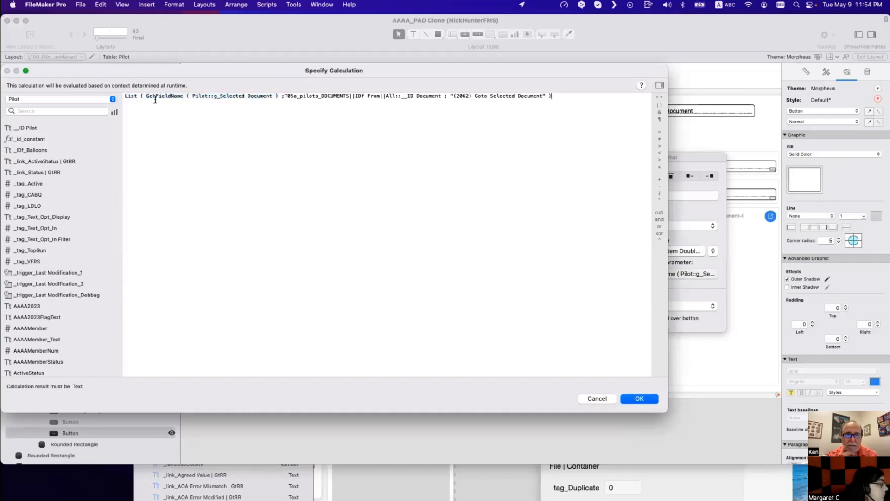
left_click_drag(145, 96, 277, 95)
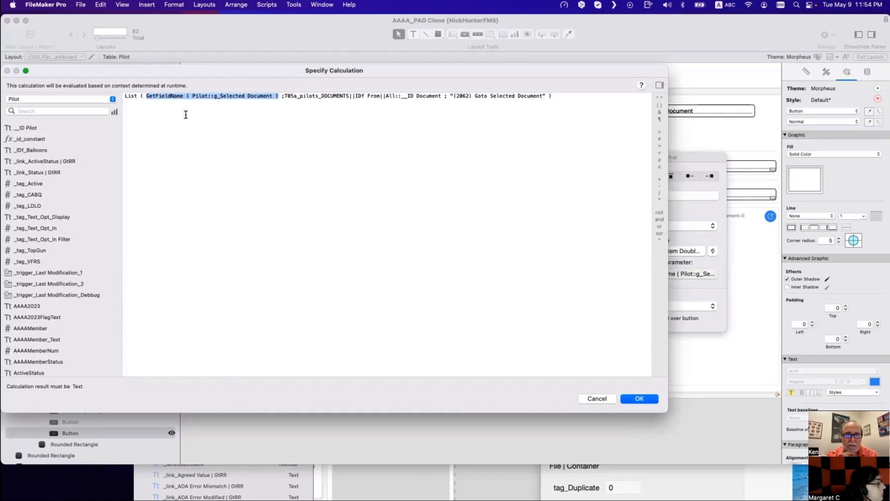
left_click_drag(284, 95, 441, 94)
left_click(427, 119)
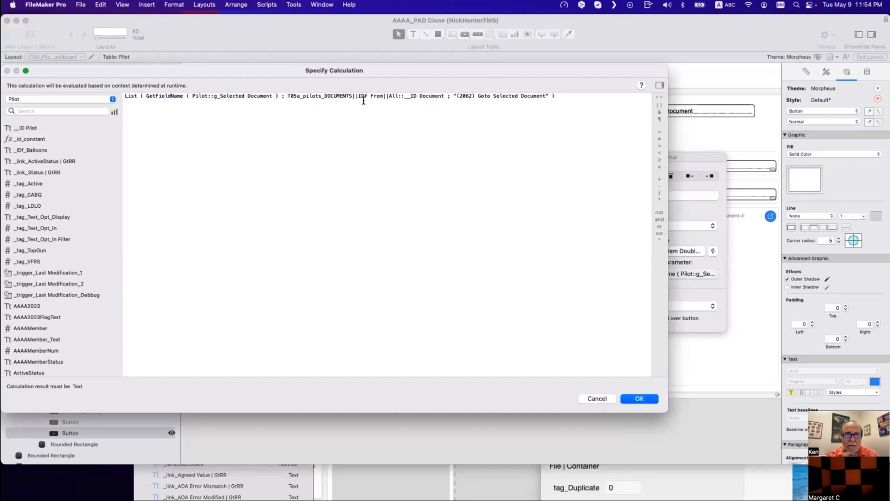
left_click(624, 394)
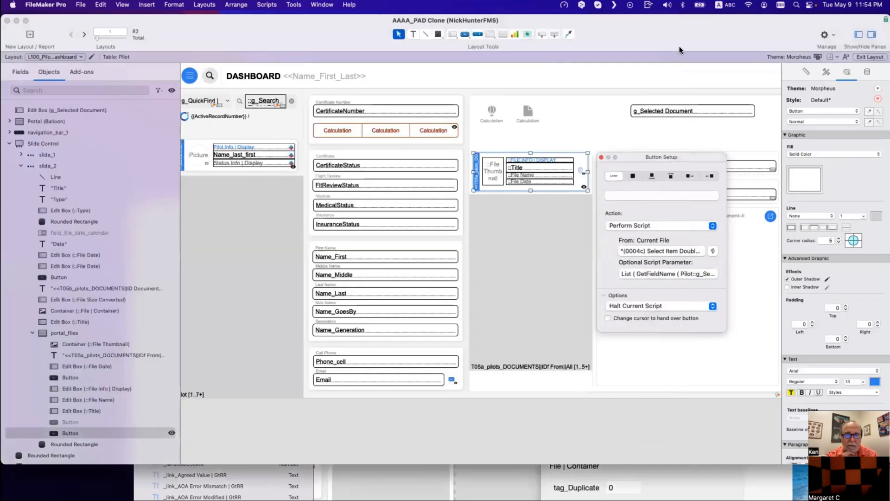
Step: Close the button setup and examine the row button's Hide object when condition and the preview container's data settings
left_click_drag(675, 44, 602, 44)
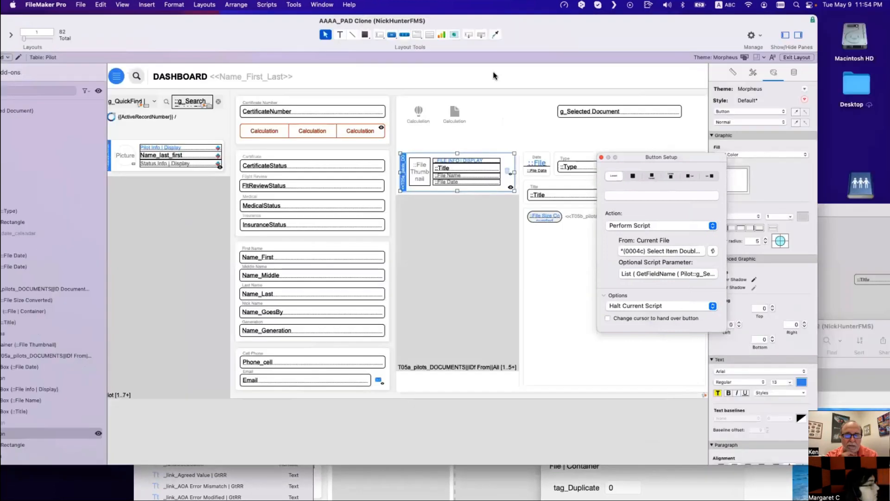
left_click_drag(534, 44, 418, 59)
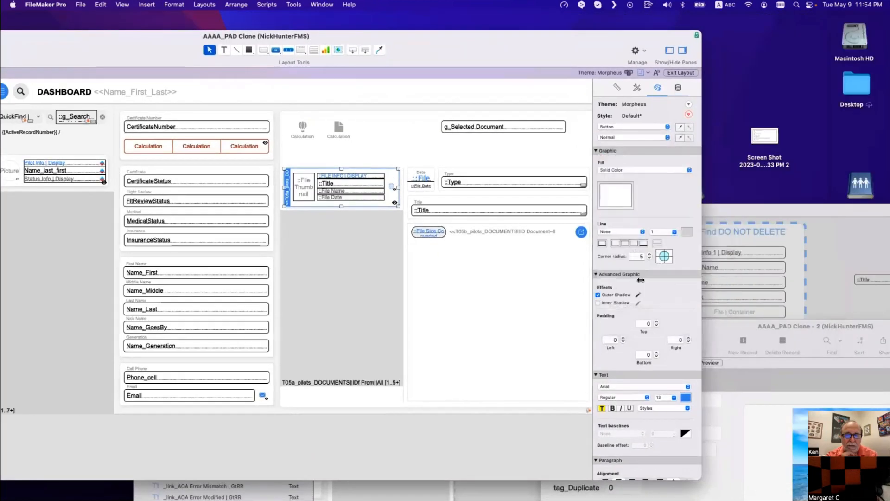
key("Escape")
left_click(678, 87)
left_click(669, 50)
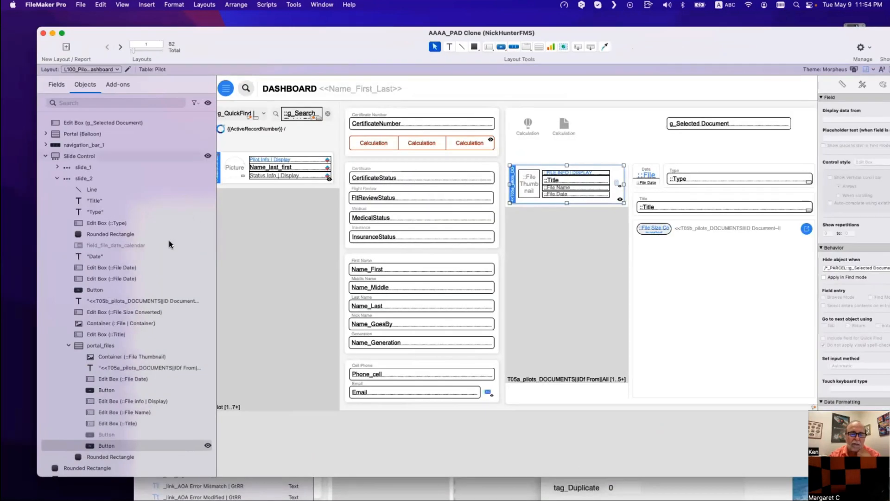
left_click_drag(658, 53, 345, 58)
left_click(542, 271)
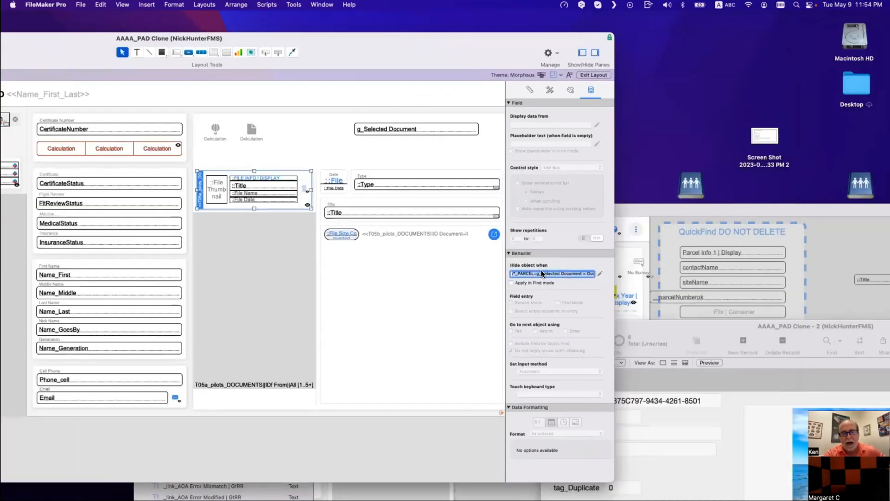
type("1")
left_click(377, 296)
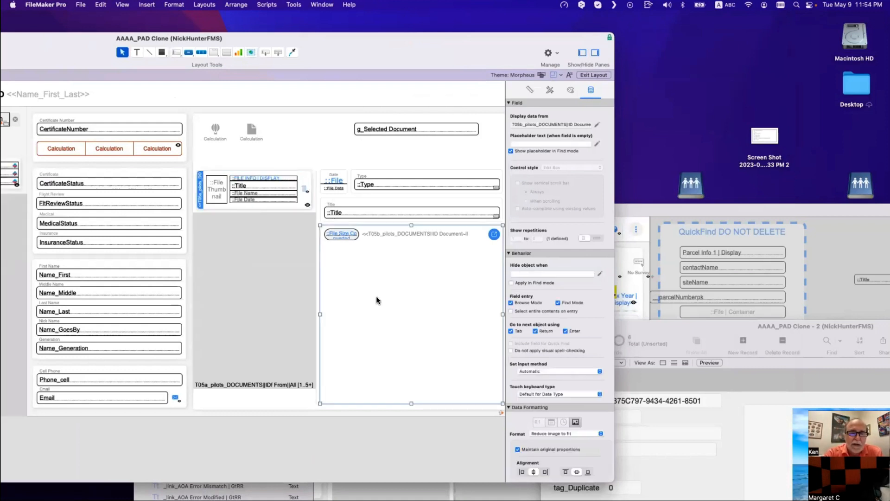
left_click(688, 304)
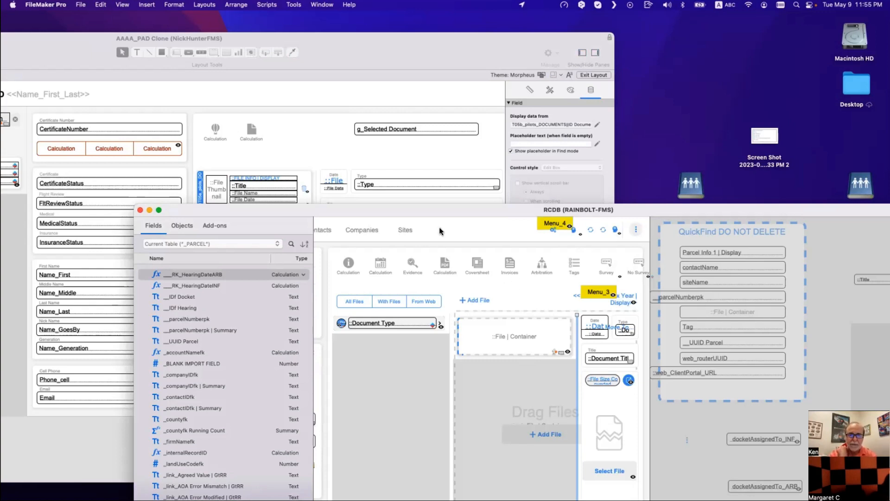
left_click(371, 167)
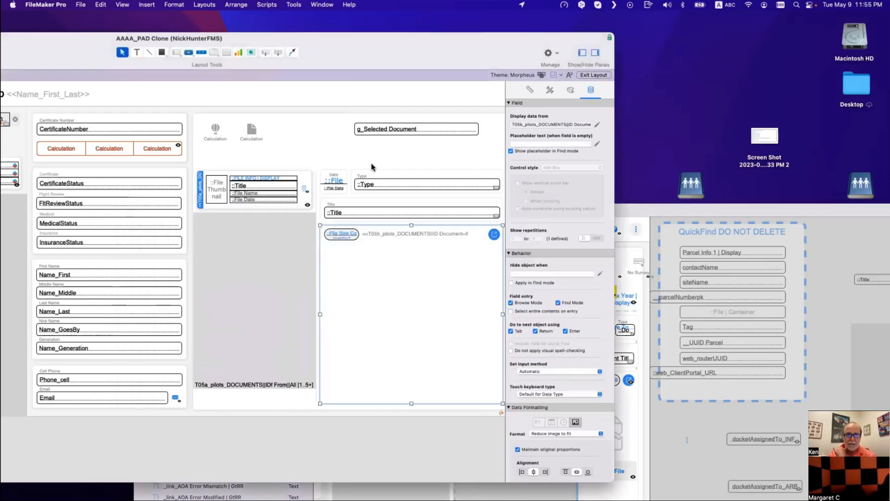
left_click(302, 206)
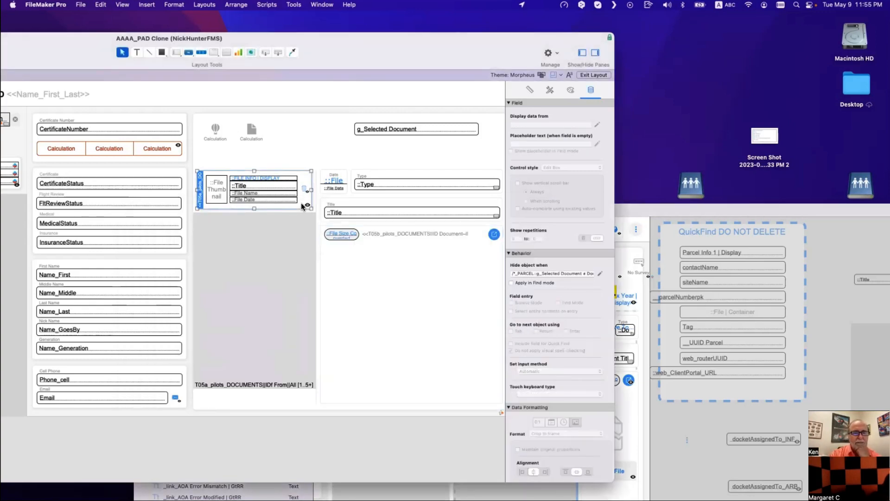
Step: Switch to Browse mode and show the pilot's Documents slide with the portal and preview area in view
key("super+b")
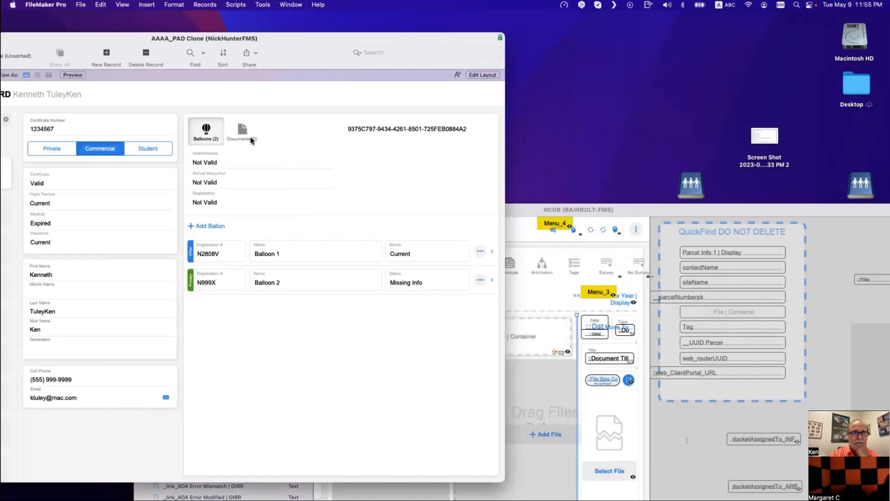
left_click(245, 135)
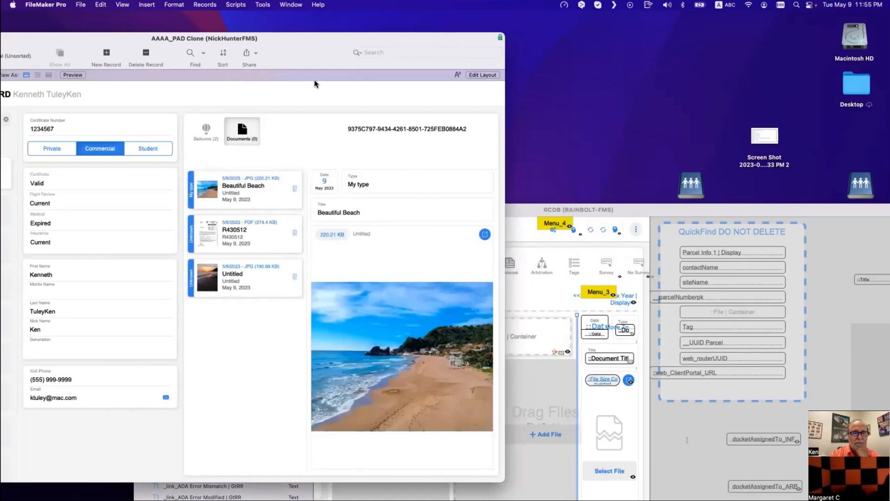
left_click_drag(312, 59, 494, 39)
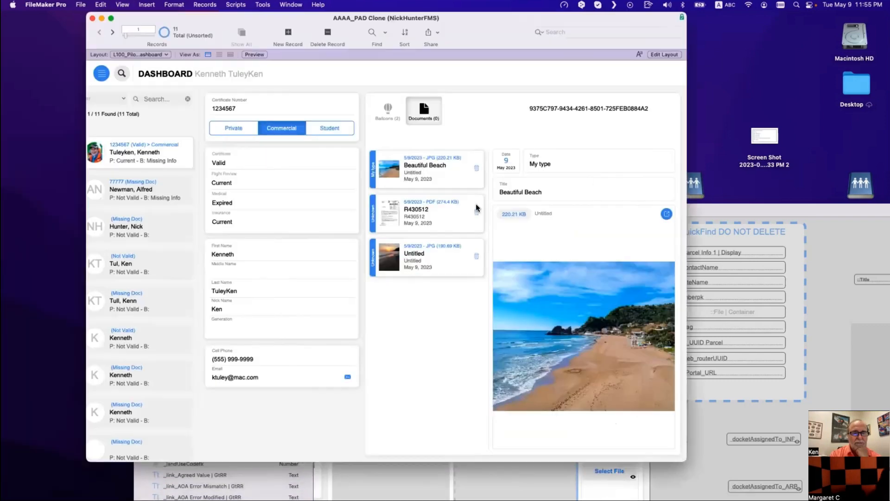
Step: Test the portal row button by choosing the R430512, Untitled and Beautiful Beach documents in turn and checking the preview
left_click(450, 208)
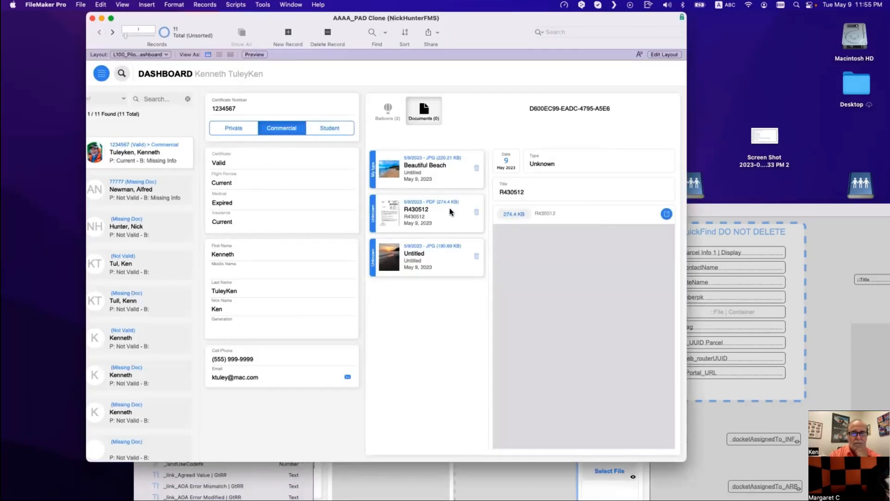
left_click(462, 267)
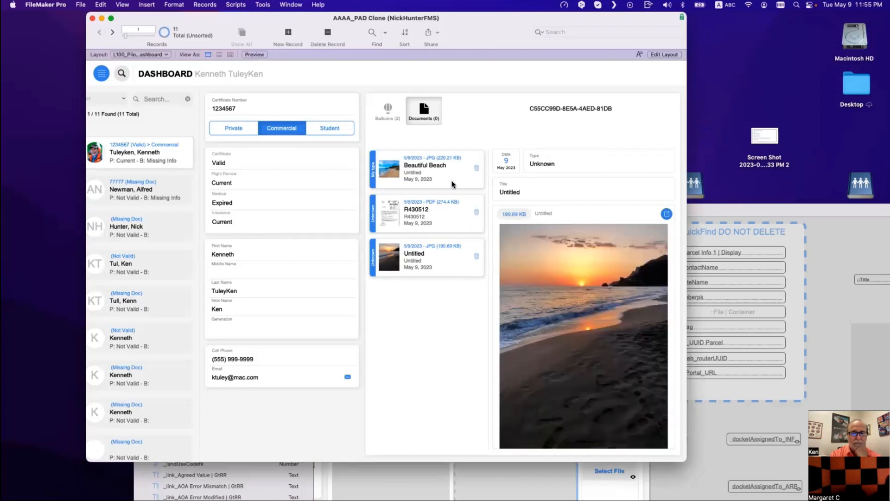
left_click(453, 176)
left_click(457, 211)
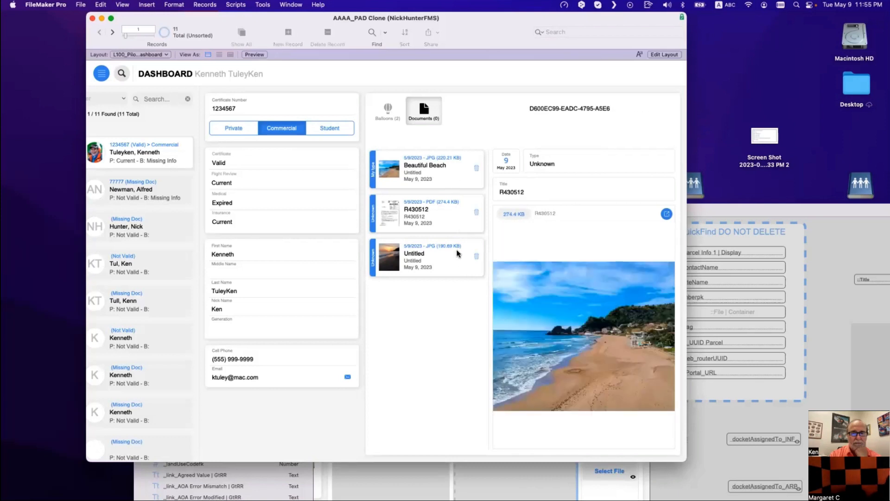
left_click(459, 262)
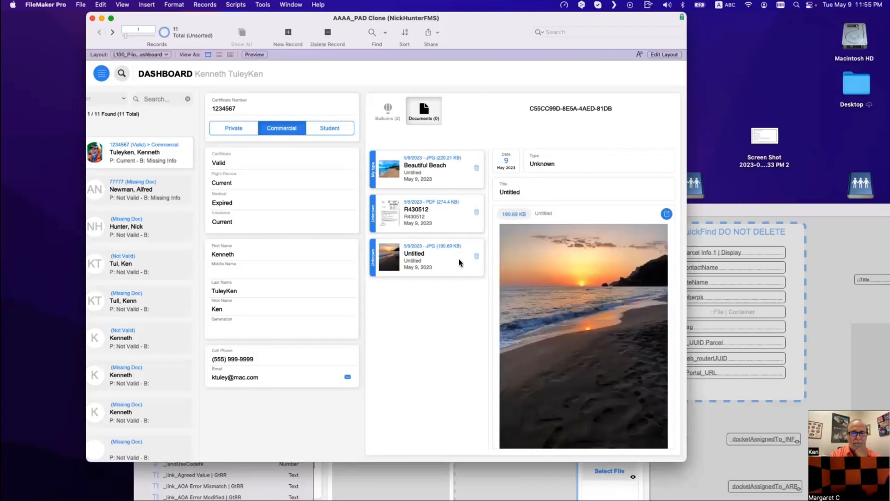
left_click(454, 226)
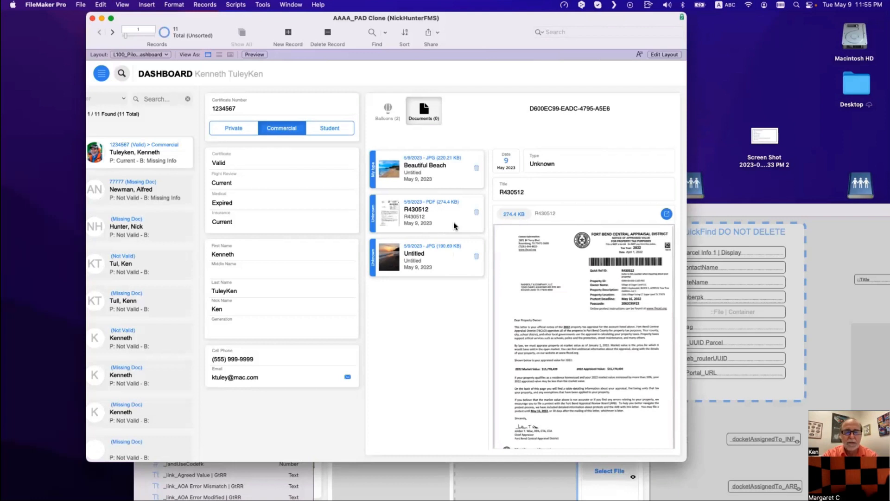
left_click(449, 253)
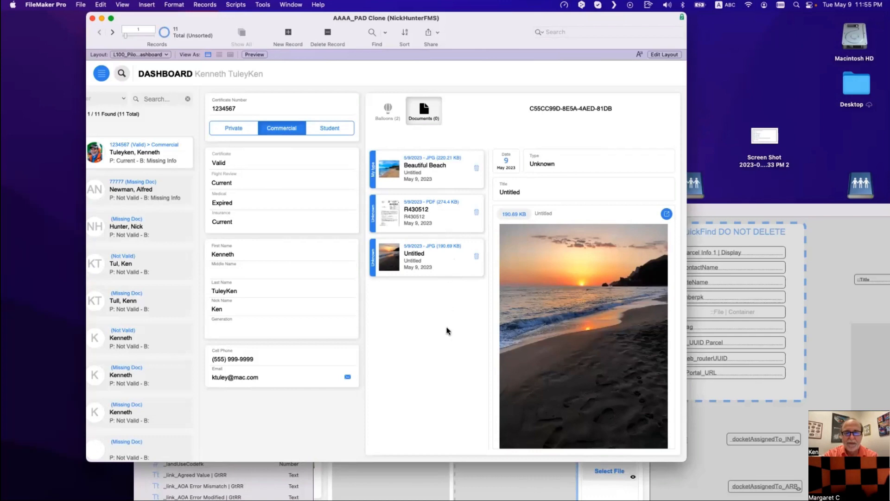
Step: Return to Layout mode and toggle the layout visibility of the two stacked row buttons in portal_files to compare them
key("super+l")
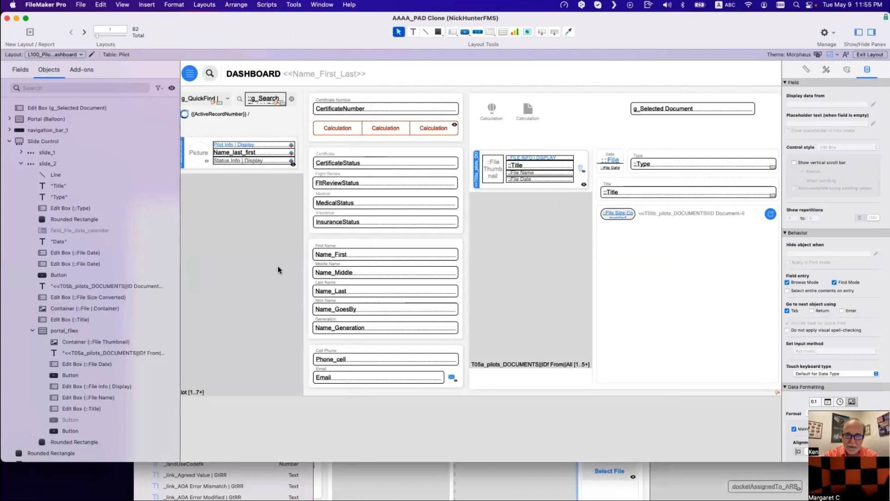
left_click(107, 431)
left_click(166, 419)
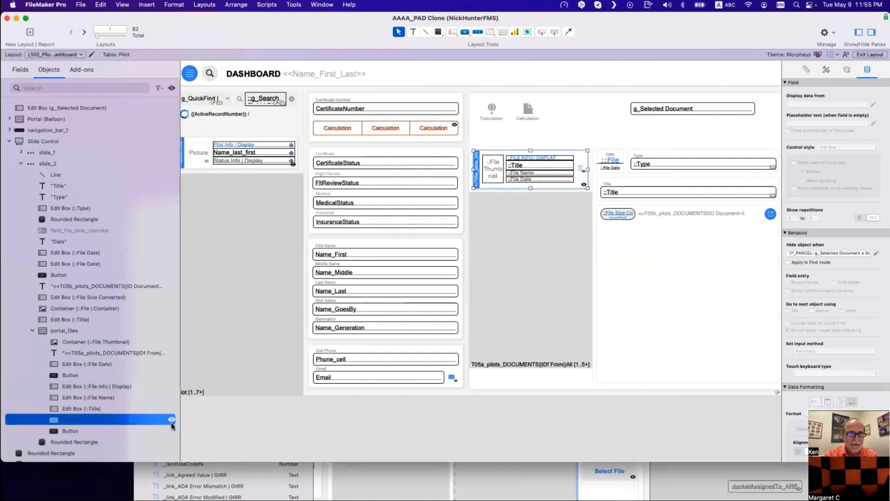
left_click(171, 431)
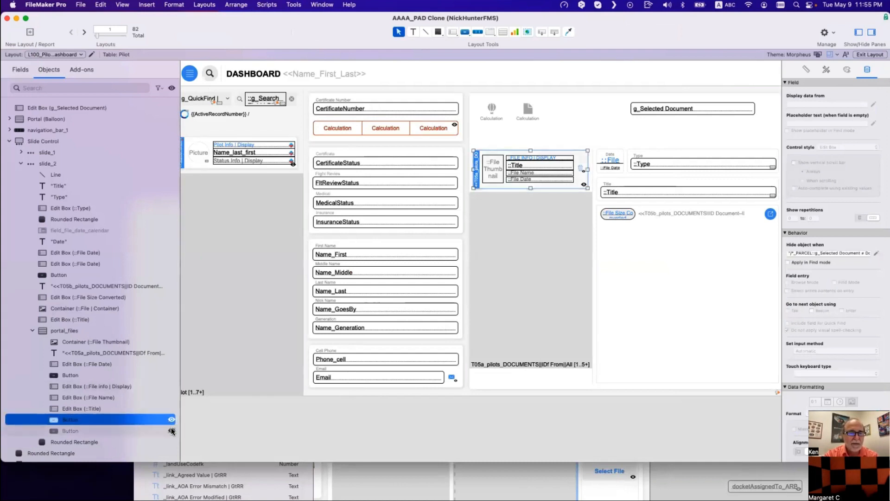
left_click(172, 431)
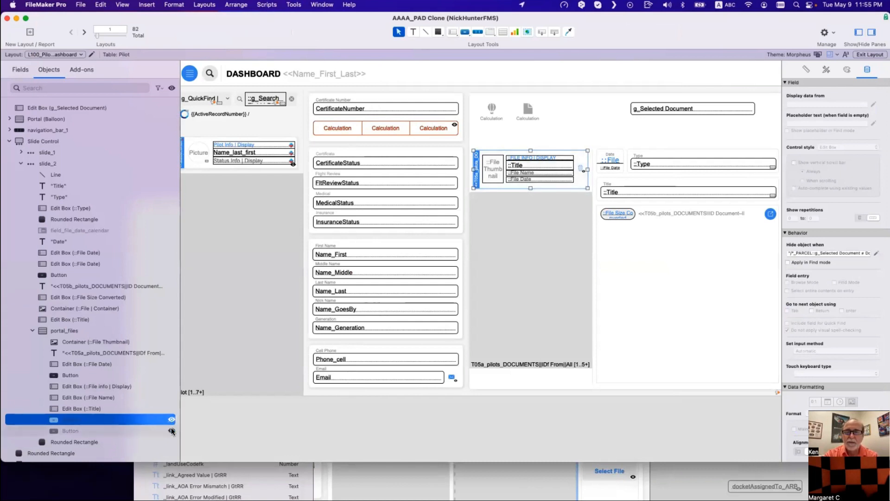
Step: Select the lower row-sized button in the document portal and review its Hide object when condition
left_click(617, 328)
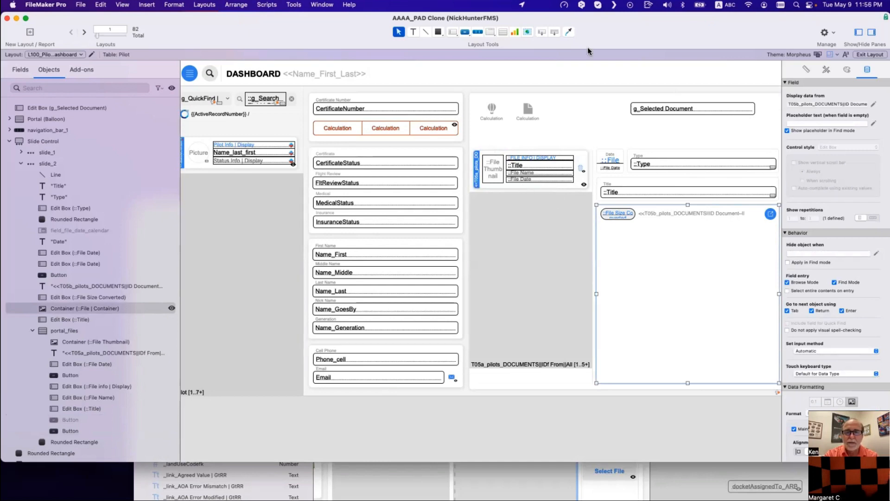
left_click_drag(589, 39, 525, 48)
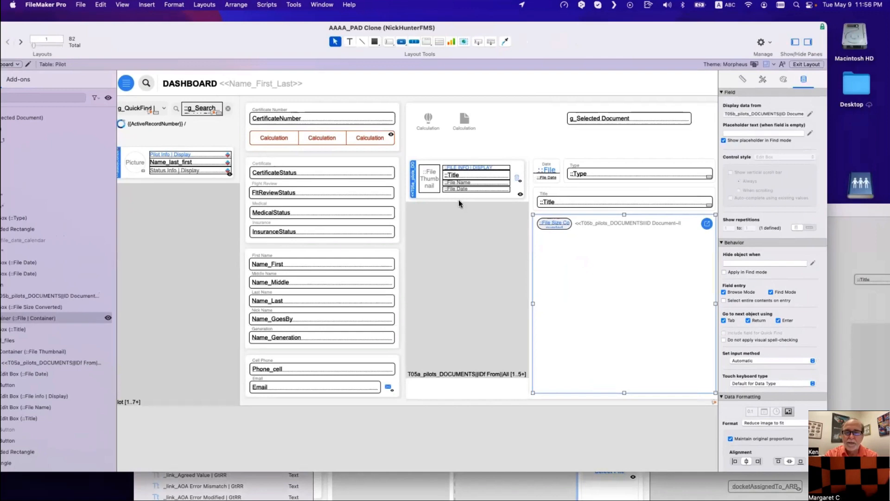
left_click(521, 196)
left_click_drag(574, 56, 464, 55)
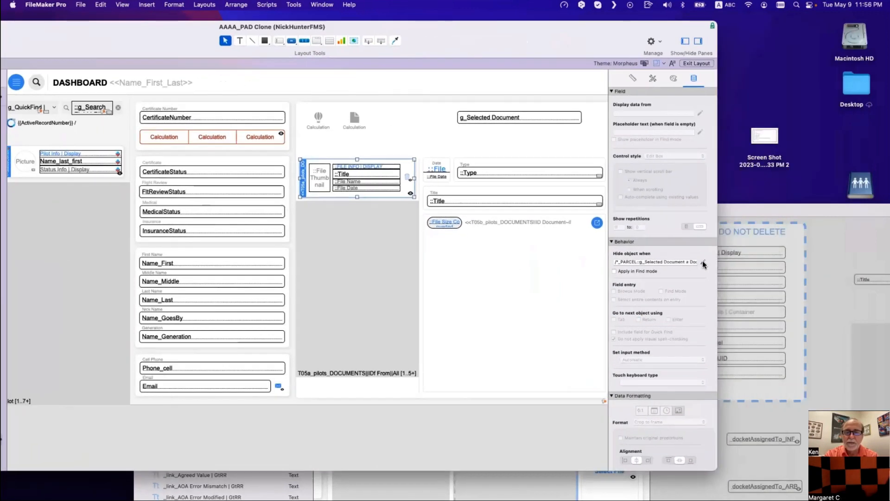
left_click_drag(311, 44, 488, 45)
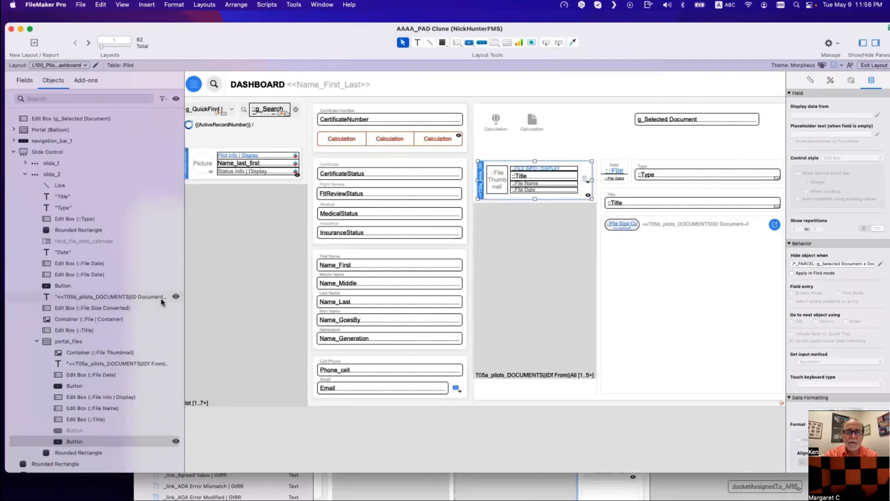
Step: Hide the lower row button on the layout, show the upper one, and compare both buttons' Hide object when conditions
left_click(175, 441)
left_click(163, 430)
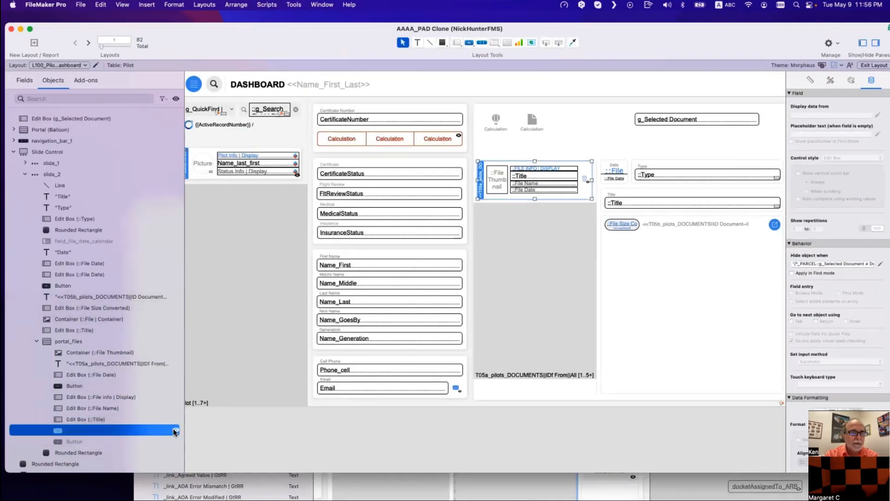
left_click(175, 431)
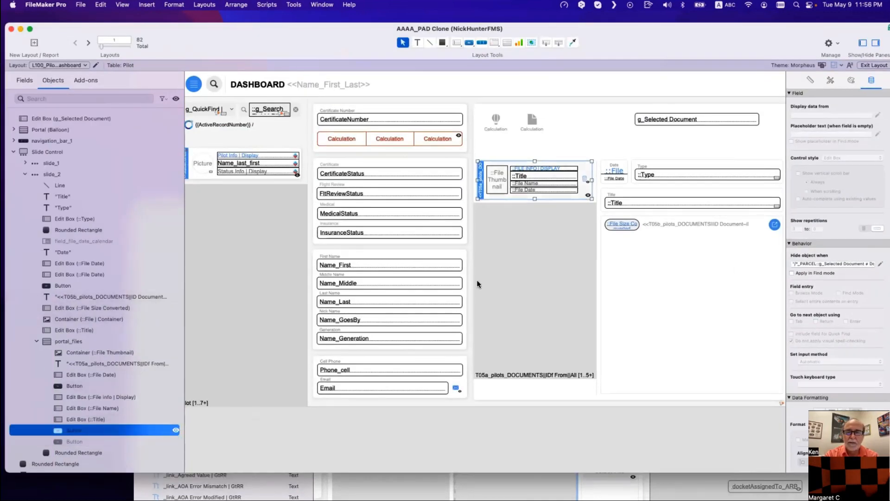
left_click(117, 438)
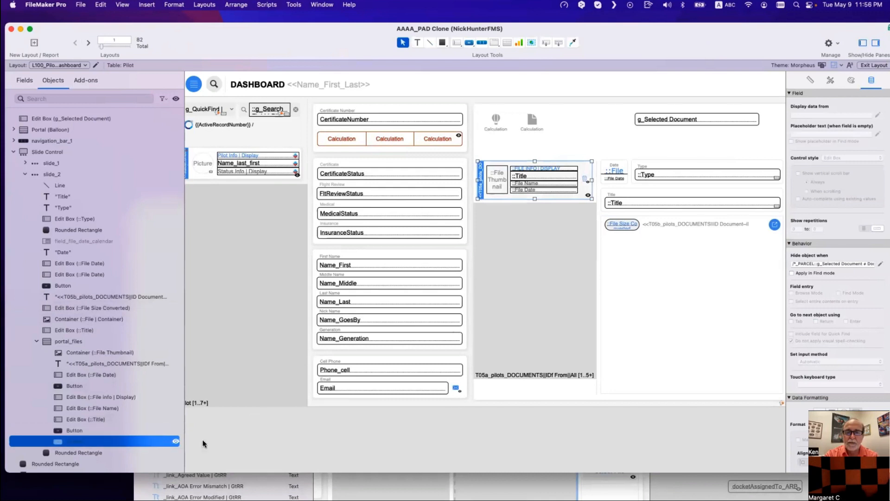
Step: Copy the lower row button's script parameter calculation with Pilot::g_Selected Document and paste it over the upper row button's script parameter
left_click(176, 430)
double_click(584, 190)
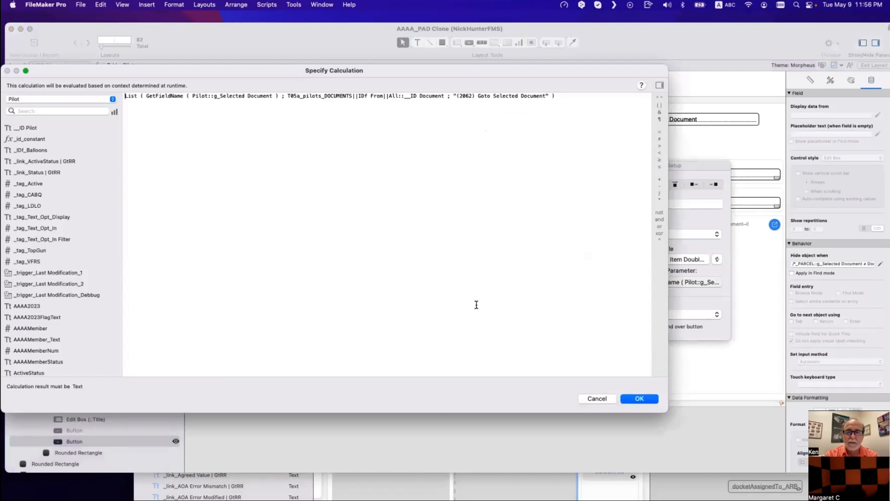
key("super+a")
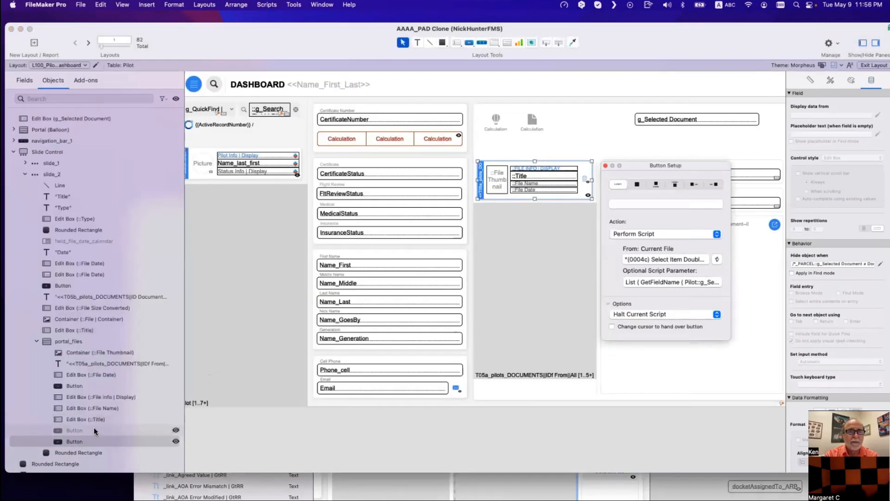
left_click(105, 430)
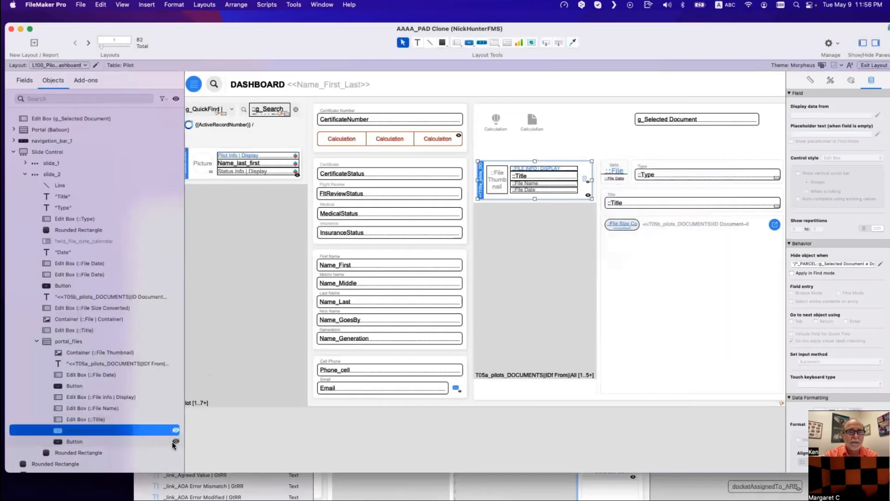
left_click(176, 442)
left_click(175, 431)
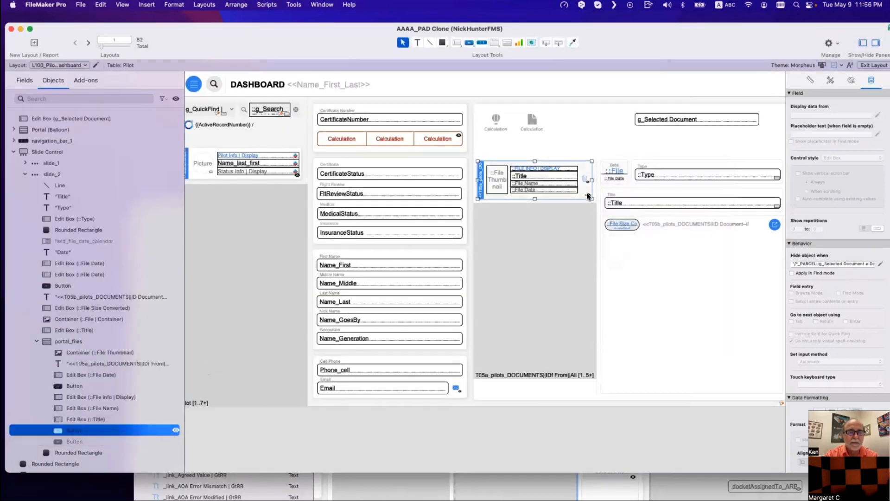
double_click(588, 196)
left_click(654, 280)
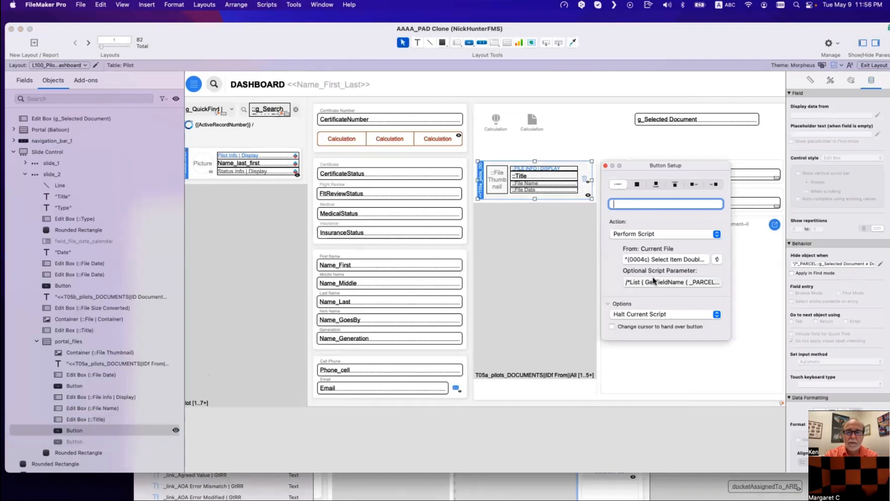
key("super+a")
left_click(539, 338)
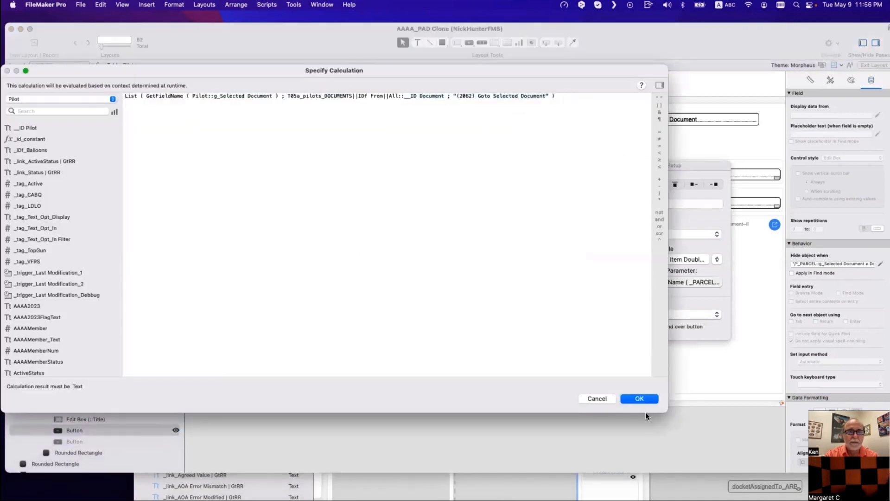
left_click(642, 400)
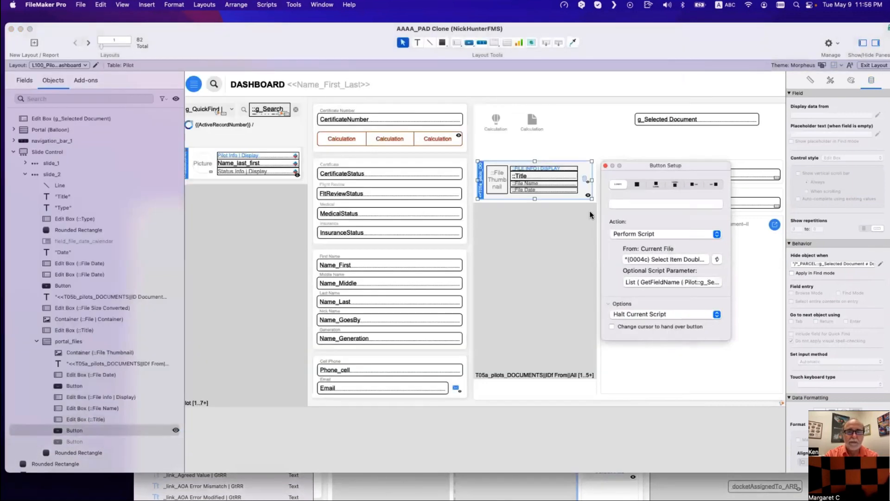
Step: Open the upper row button's Hide object when calculation and remove the surrounding quotes and comment marks
left_click(588, 195)
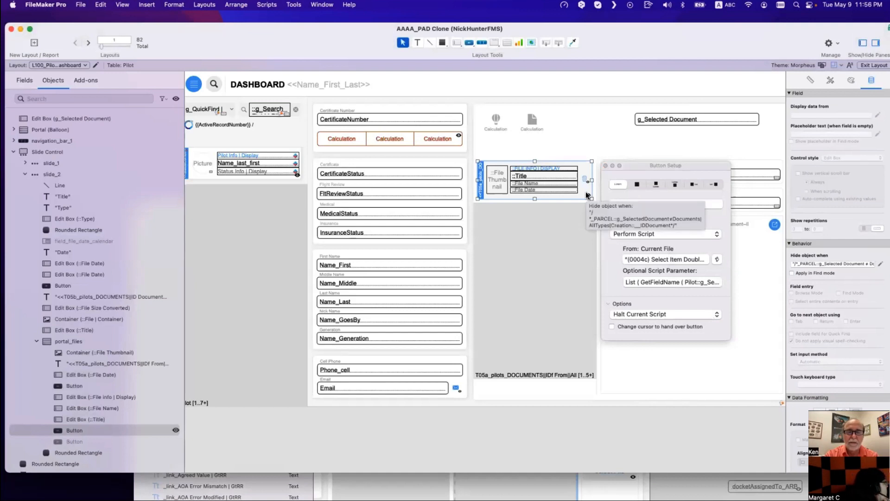
left_click_drag(611, 35, 353, 45)
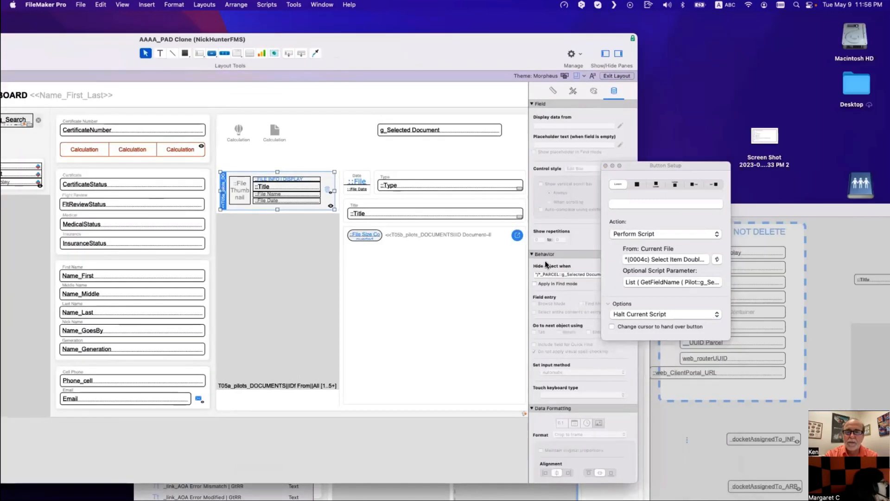
left_click(605, 165)
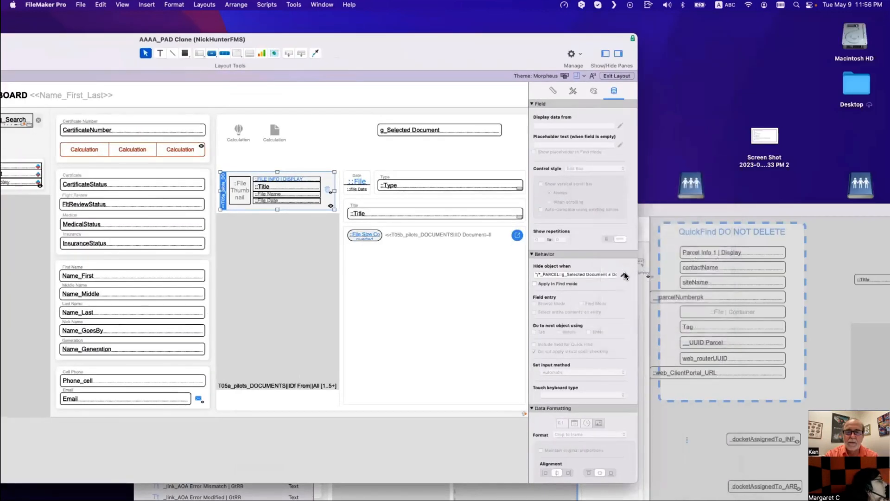
left_click(623, 274)
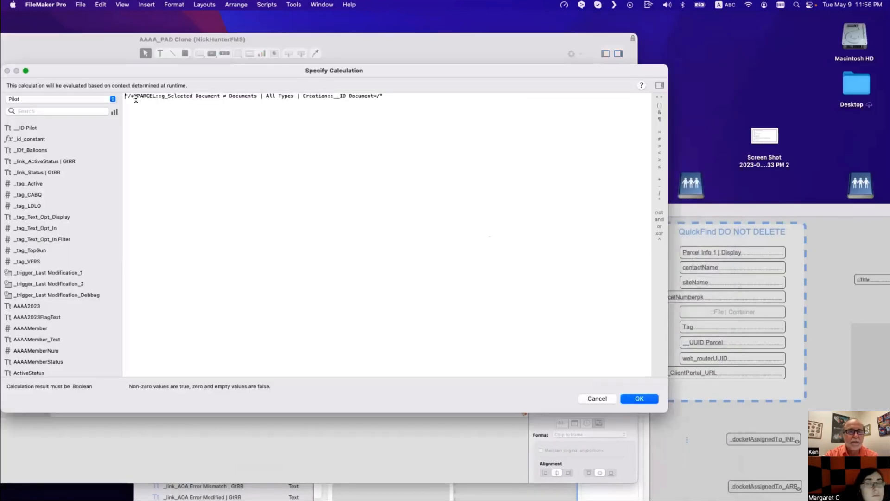
left_click_drag(136, 98, 120, 98)
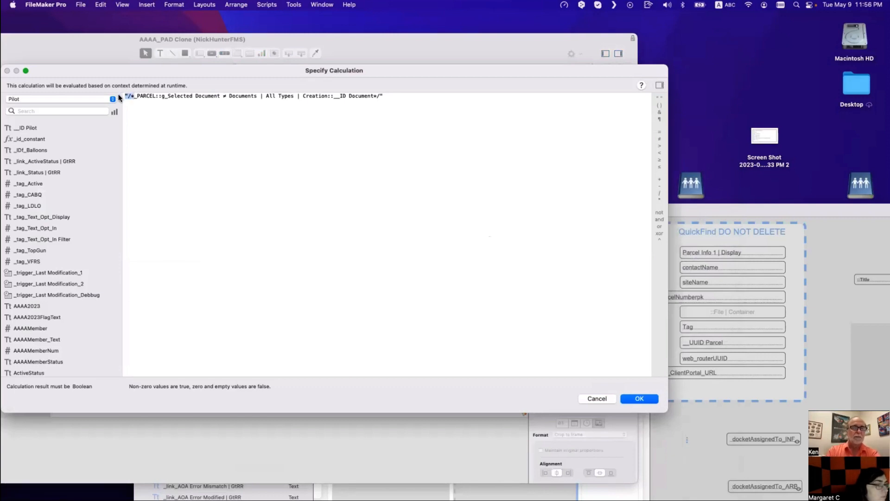
key("BackSpace")
key("super+Right")
key("BackSpace")
key("BackSpace")
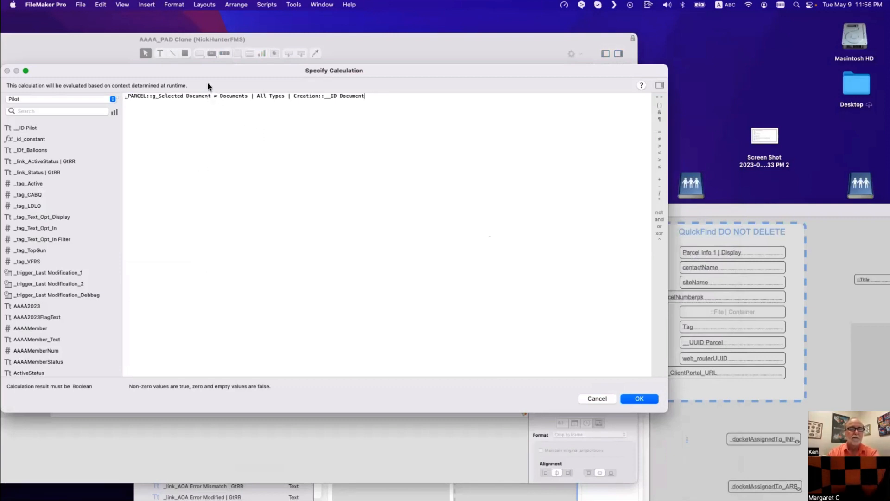
Step: Rewrite the upper row button's hide condition as Pilot::g_Selected Document ≠ T05a_pilots_DOCUMENTS||IDf From||All::__ID Document, copy it and accept it
left_click_drag(208, 87, 417, 197)
type("g_")
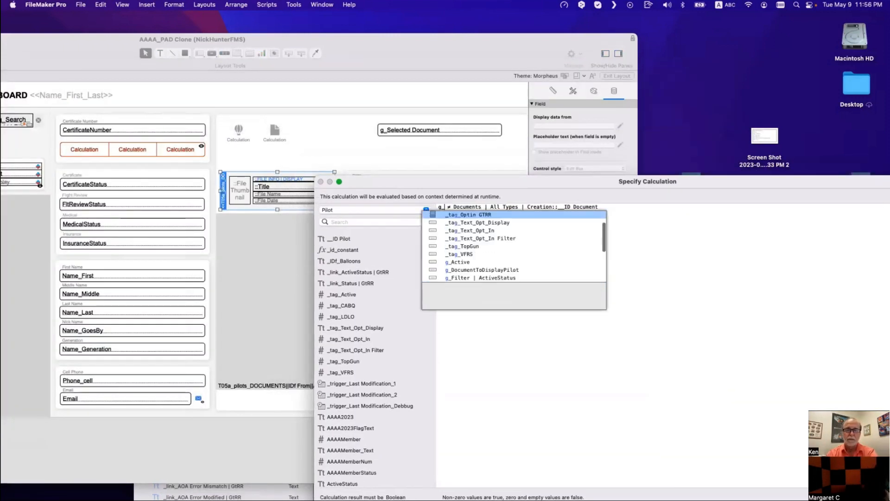
type("S")
key("Return")
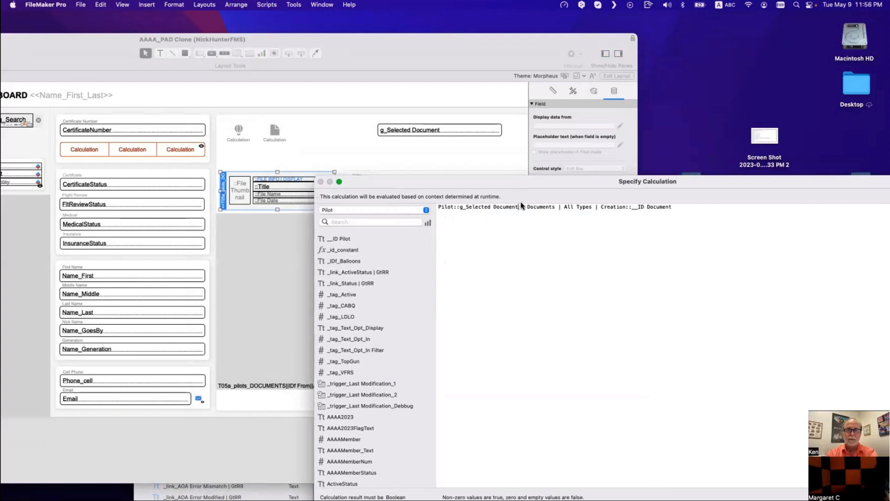
left_click_drag(526, 207, 532, 235)
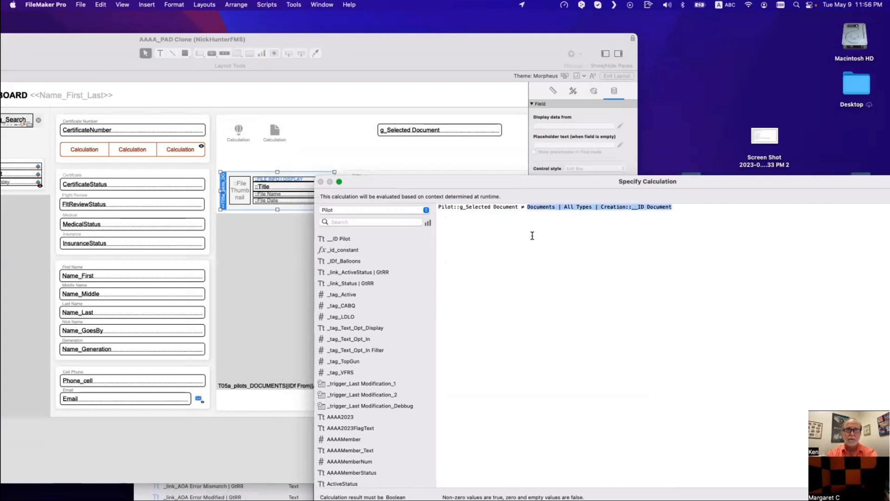
type("t05")
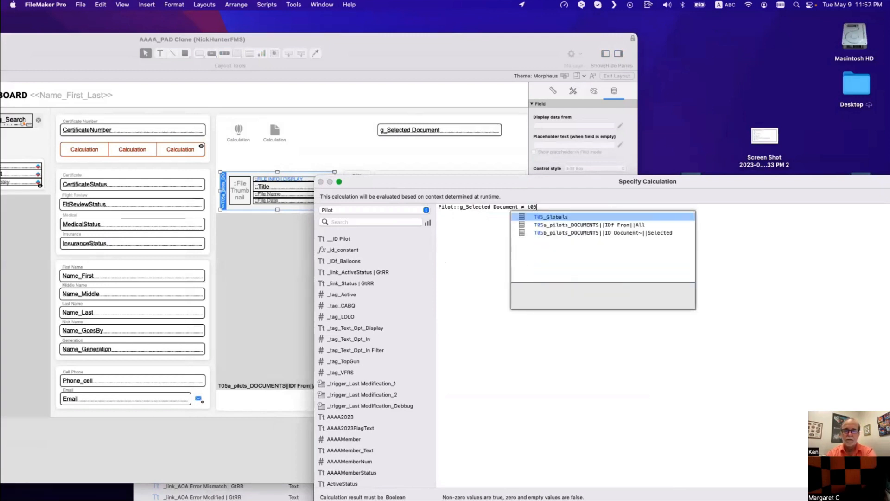
key("Down")
key("Return")
key("Return")
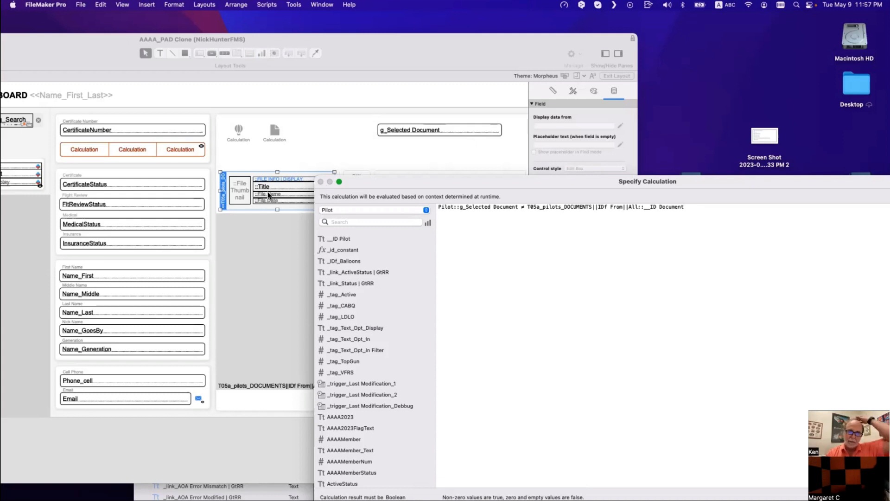
left_click_drag(486, 224, 127, 77)
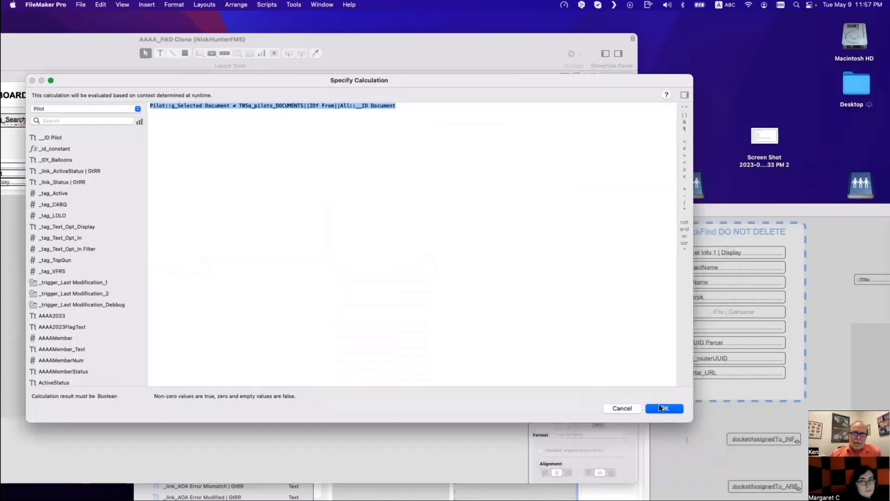
key("Return")
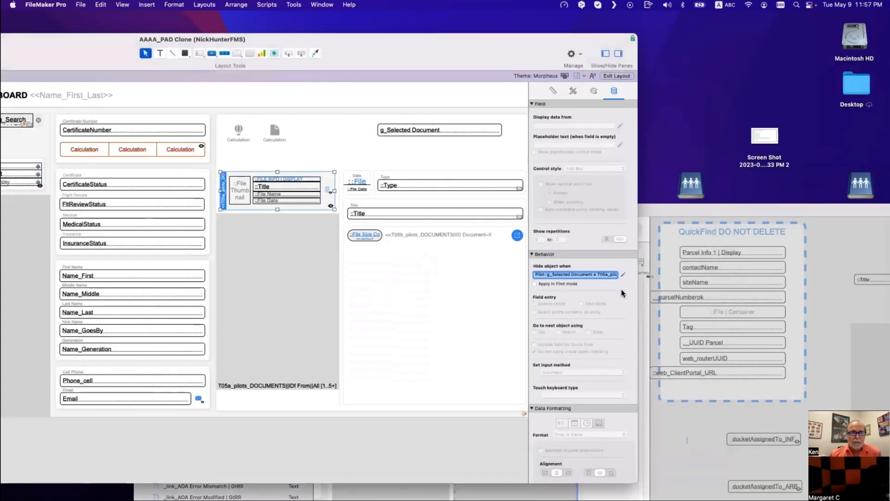
Step: Hide the upper row button on the layout and replace the lower row button's Hide object when condition with the copied calculation
left_click_drag(99, 46, 254, 51)
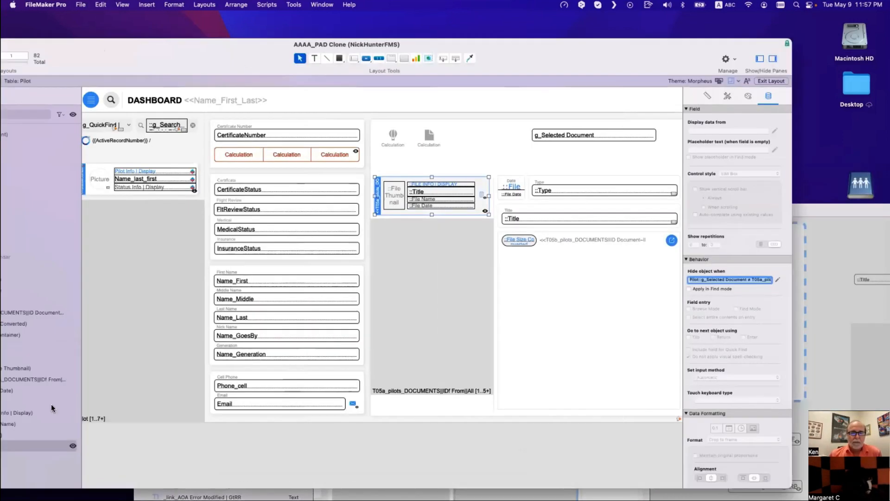
left_click_drag(79, 68, 147, 47)
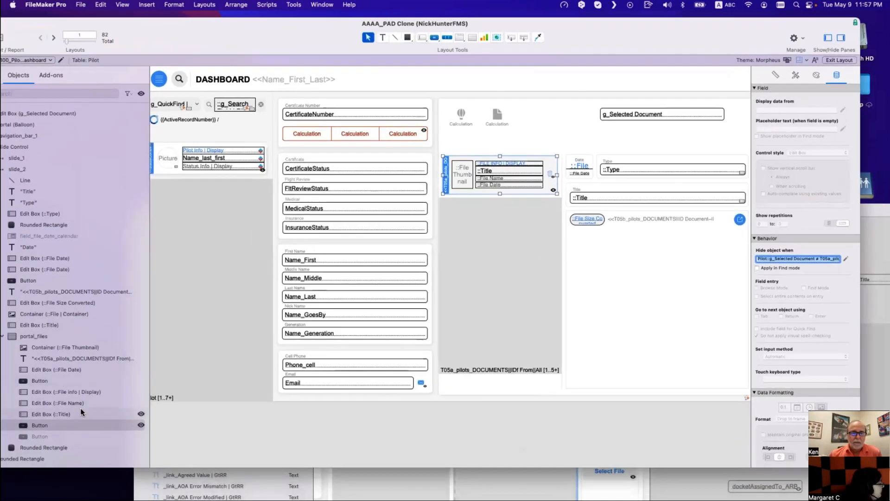
left_click(141, 425)
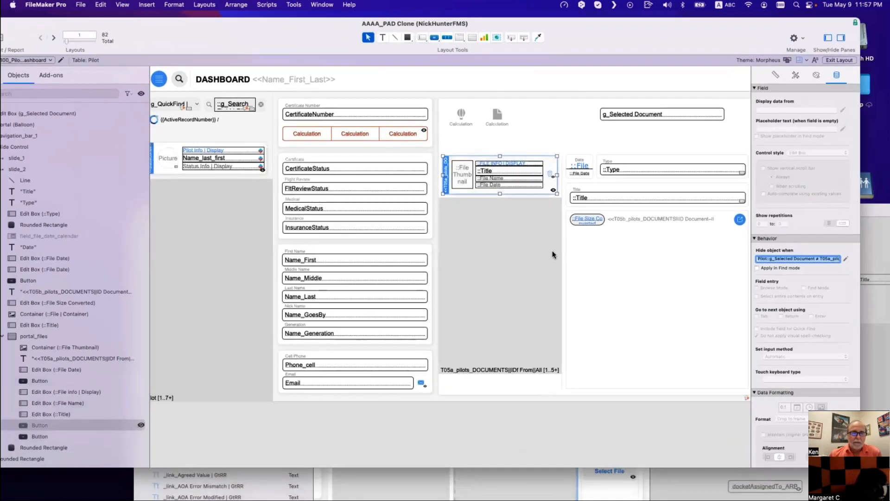
left_click(553, 185)
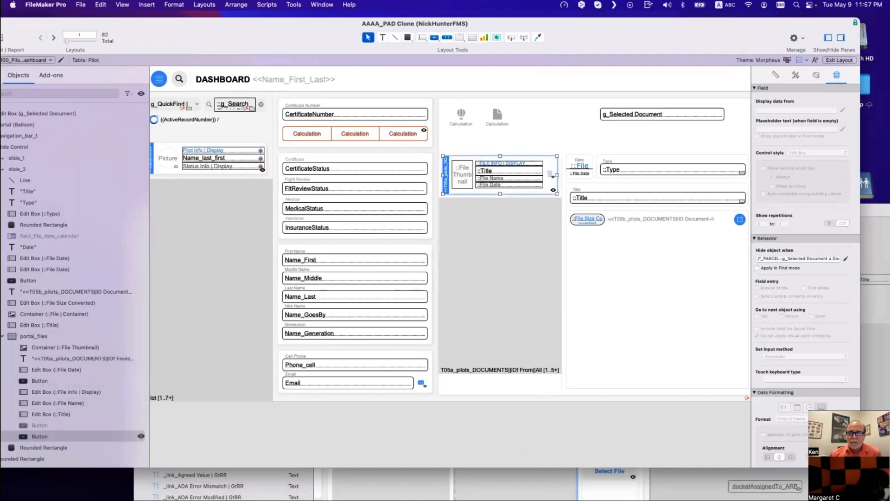
left_click(846, 259)
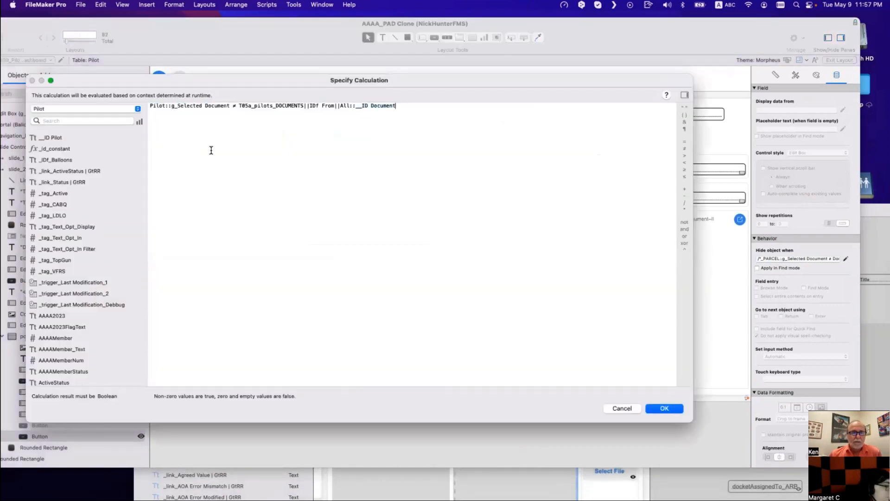
left_click(665, 409)
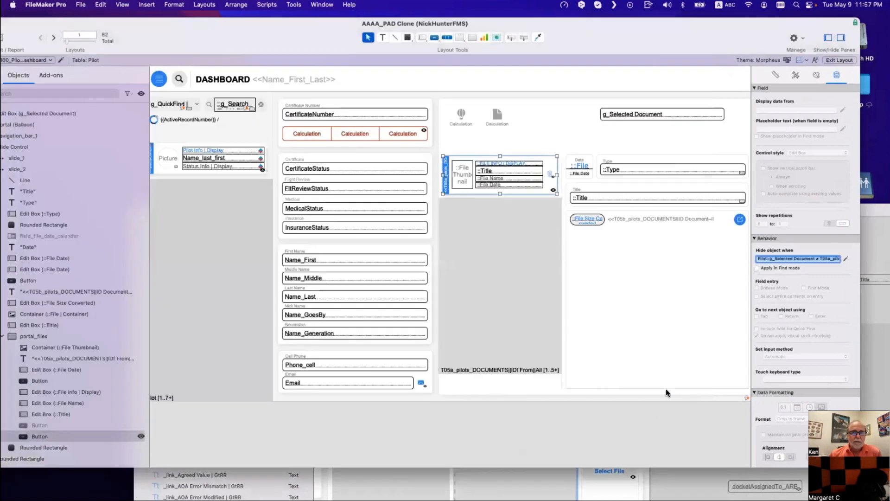
Step: Show the upper row button instead of the lower one and change the ≠ in its hide condition to =
left_click(141, 437)
left_click(141, 425)
left_click(131, 426)
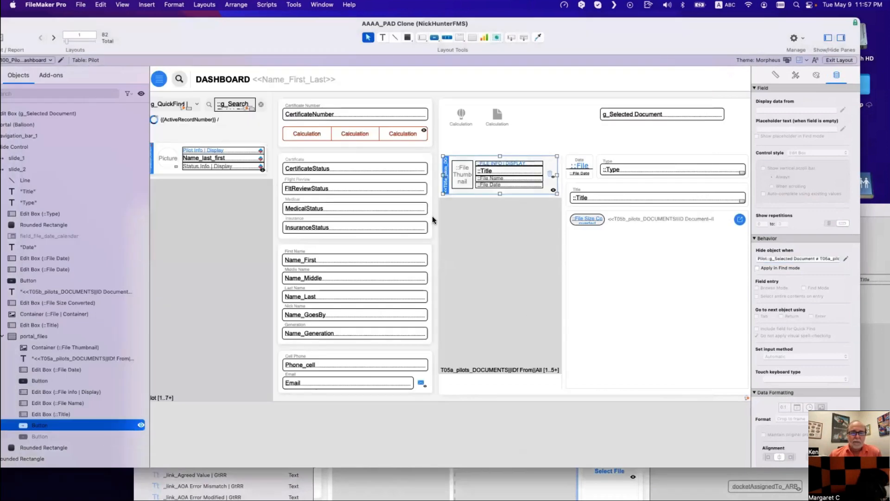
left_click(798, 258)
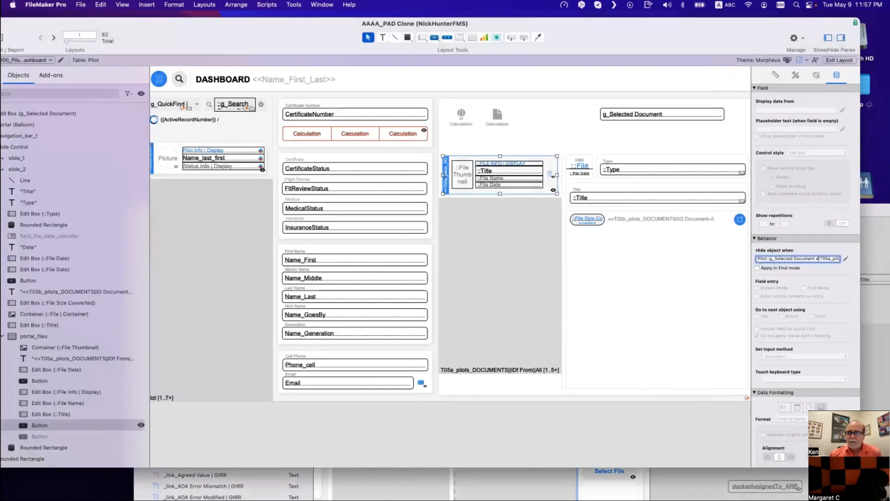
key("BackSpace")
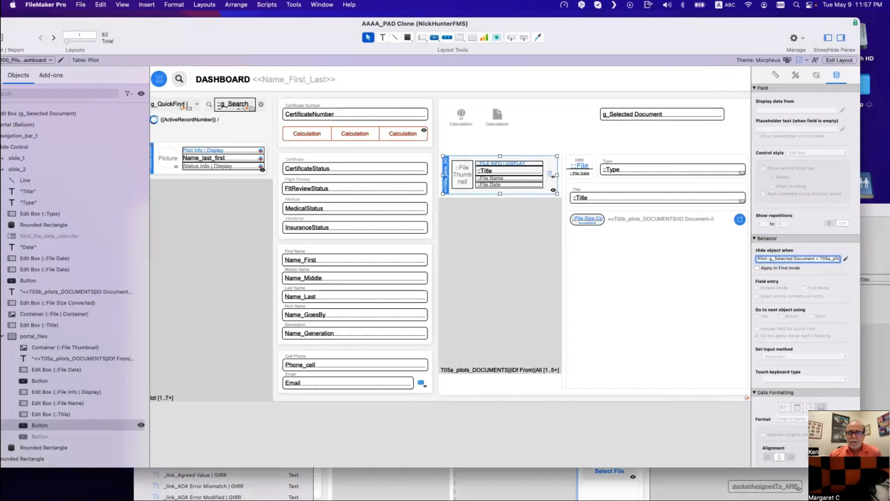
left_click(846, 259)
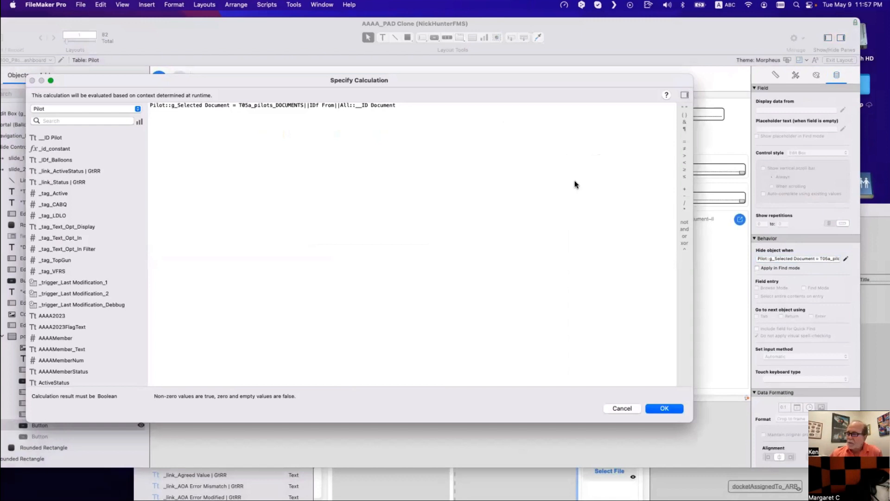
key("Return")
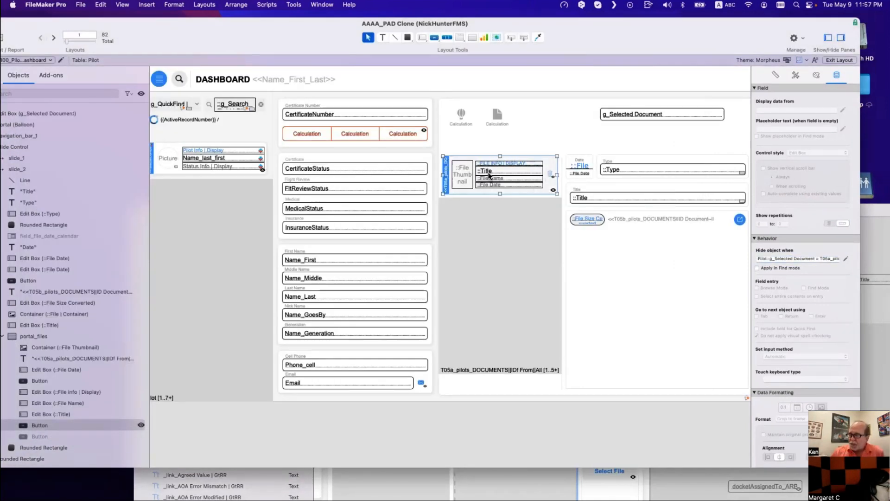
Step: Switch to Browse mode and display the pilot's documents to check the row buttons
left_click(616, 113)
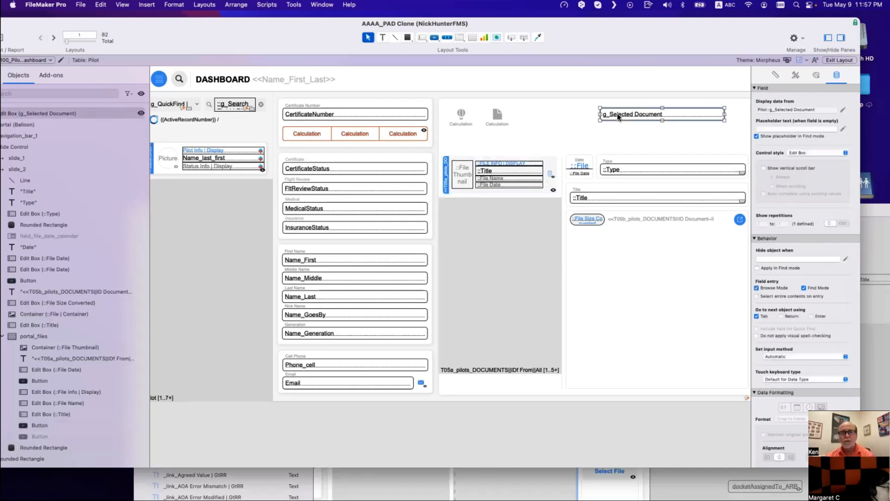
left_click(551, 186)
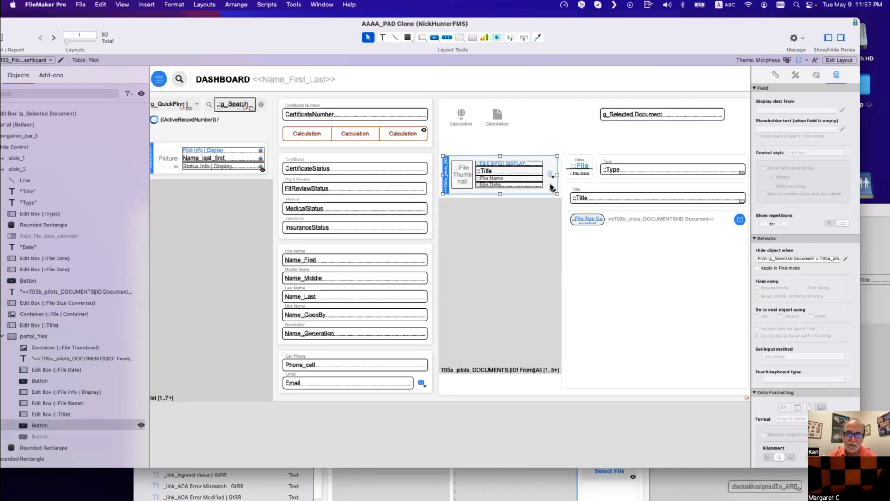
key("super+b")
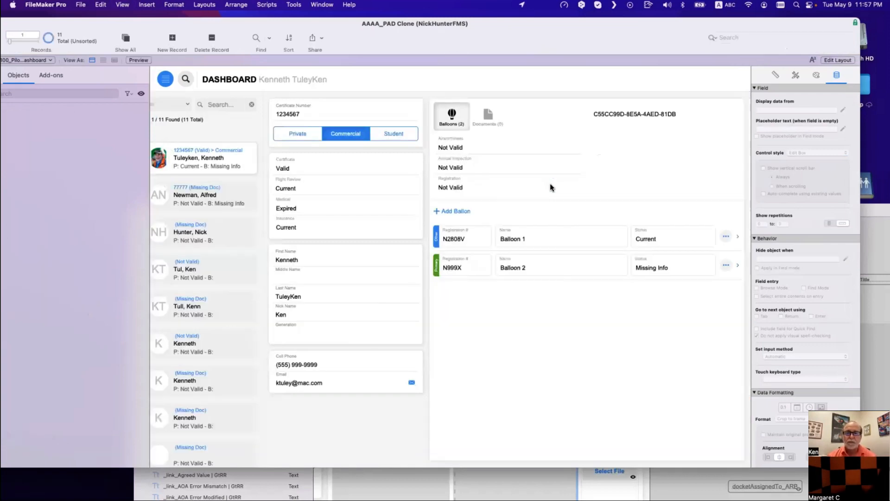
left_click(492, 119)
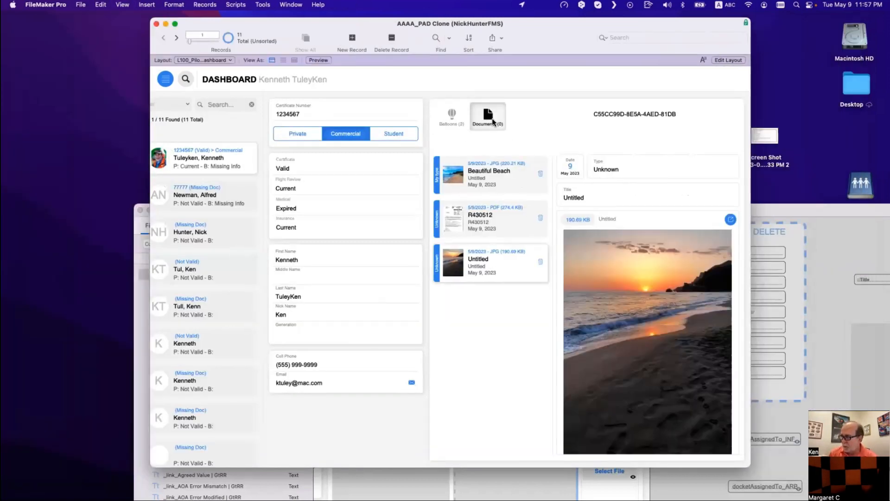
Step: Switch repeatedly between the Beautiful Beach, R430512 and Untitled rows to check the row highlight and the document preview
left_click(515, 231)
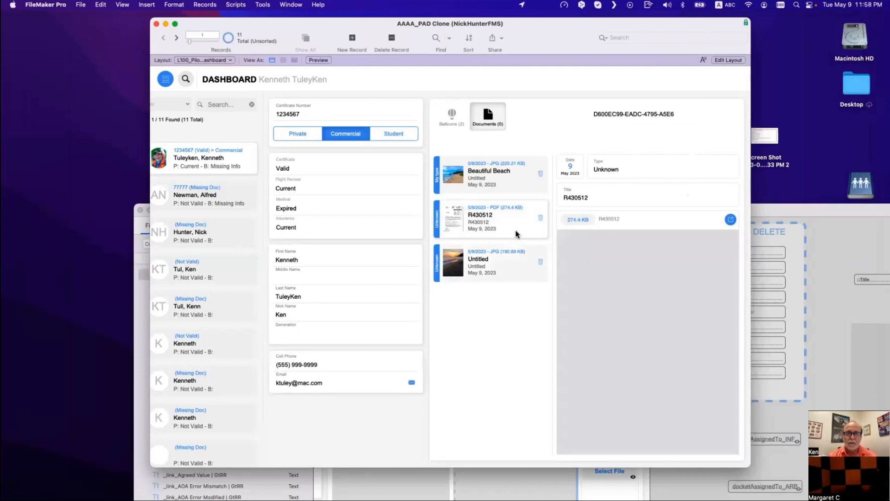
left_click(511, 187)
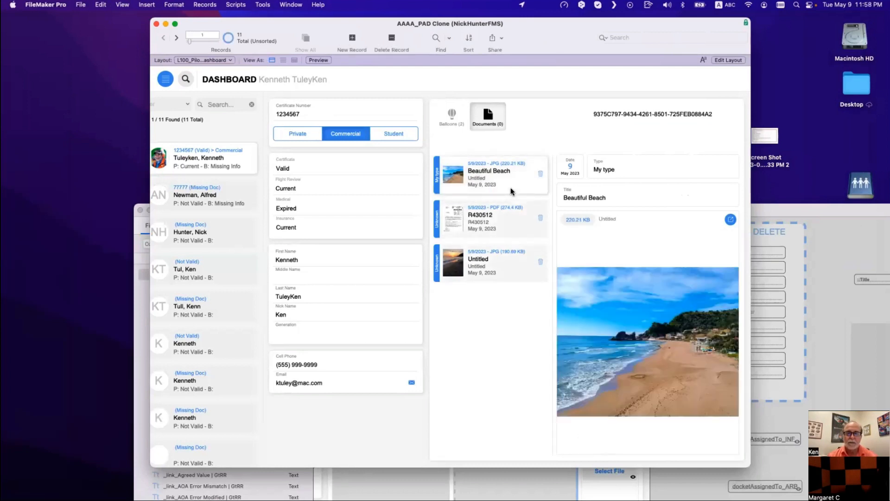
left_click(512, 207)
left_click(517, 251)
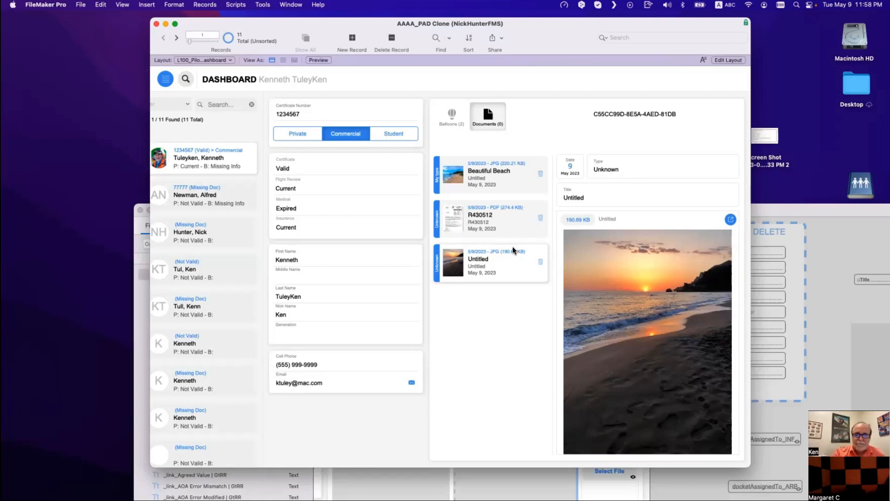
left_click(513, 232)
left_click(508, 178)
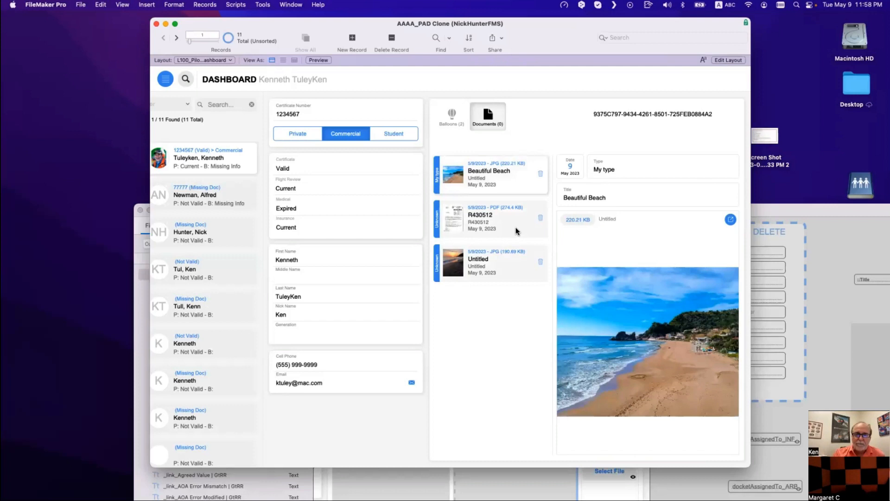
left_click(522, 260)
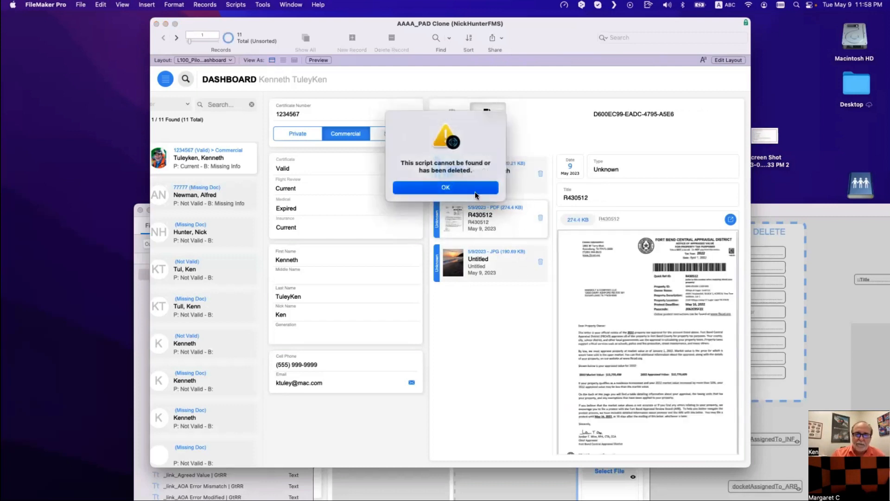
left_click(475, 191)
left_click(433, 207)
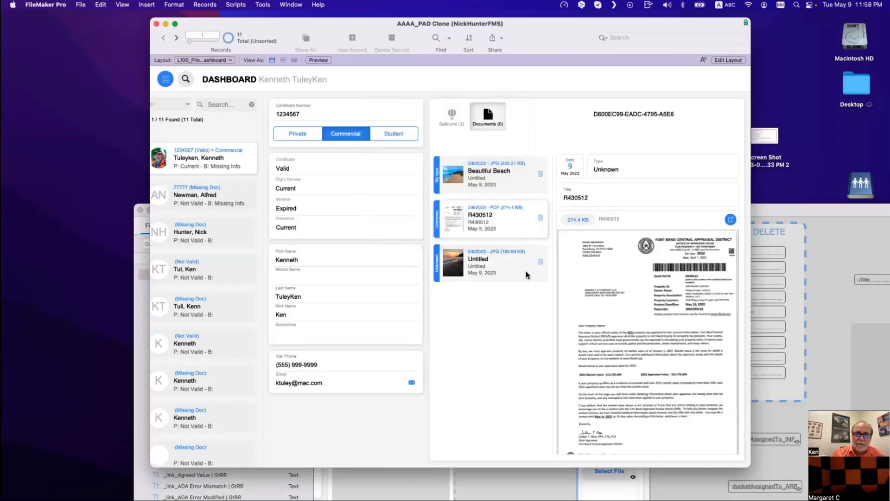
left_click(518, 260)
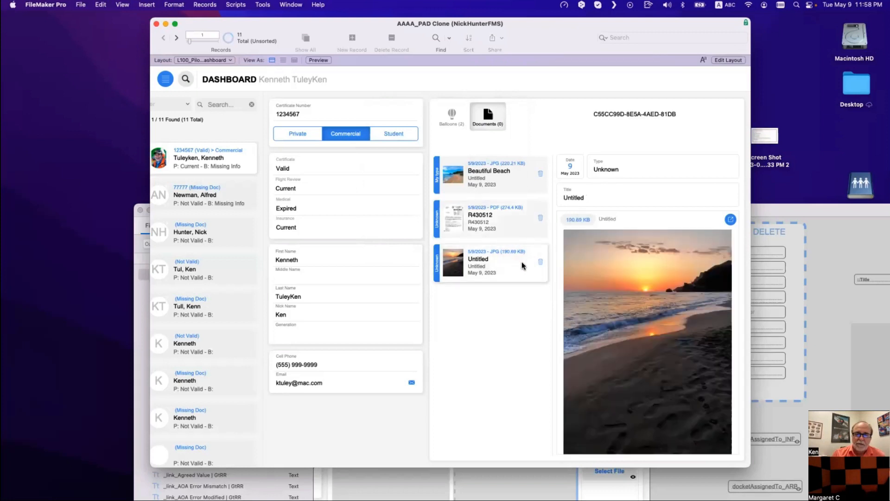
left_click(518, 178)
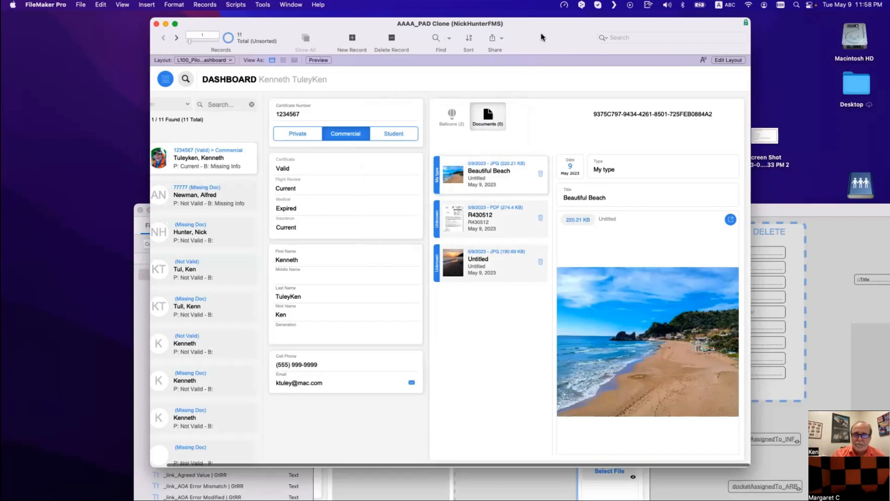
Step: In Layout mode, choose the script (0005) Delete Item [parameter] for the trash button in the documents portal row
left_click_drag(541, 33, 378, 30)
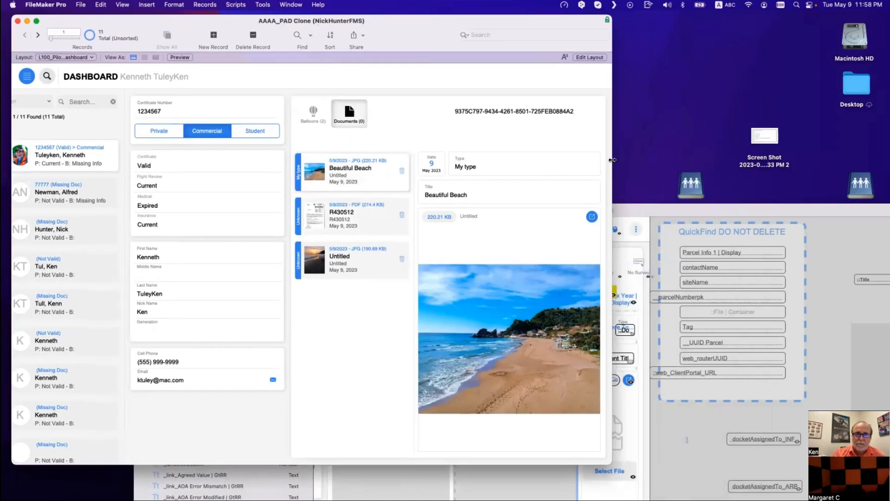
left_click_drag(612, 162, 665, 161)
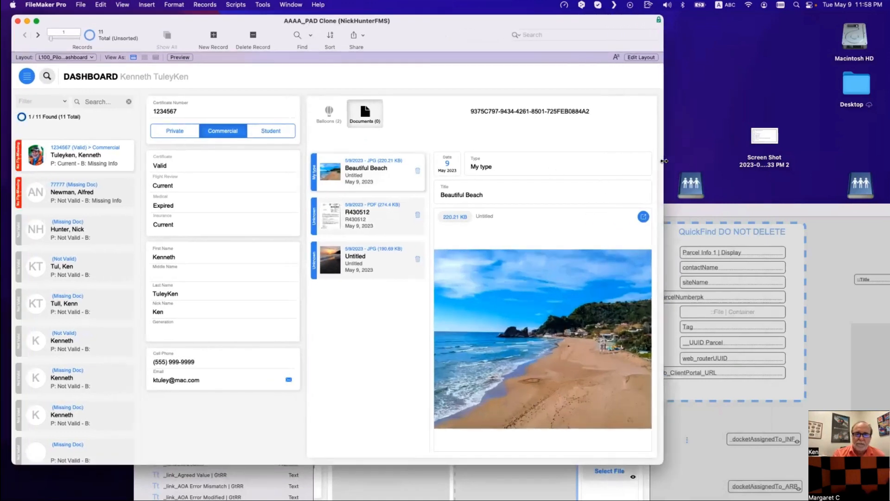
key("super+l")
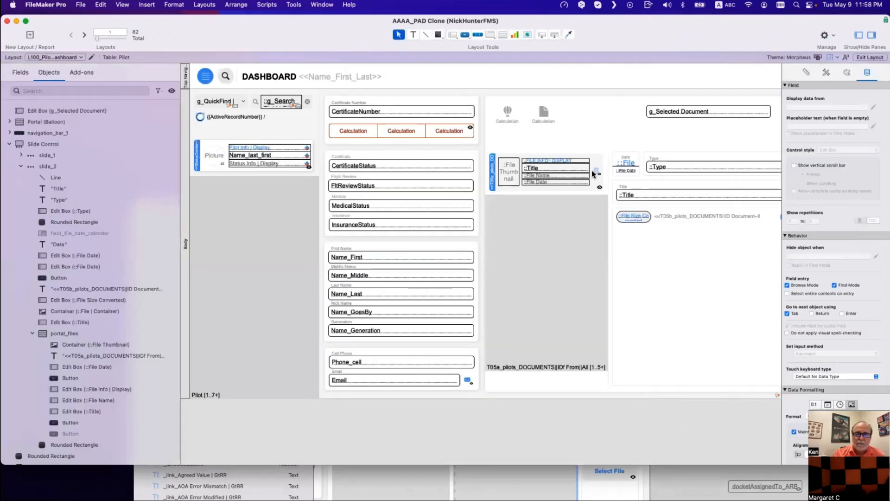
left_click(594, 174)
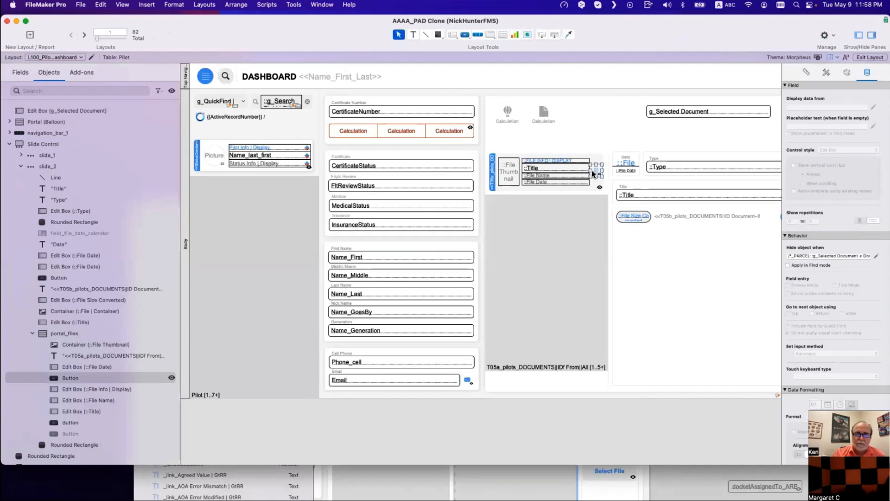
left_click_drag(592, 27, 469, 33)
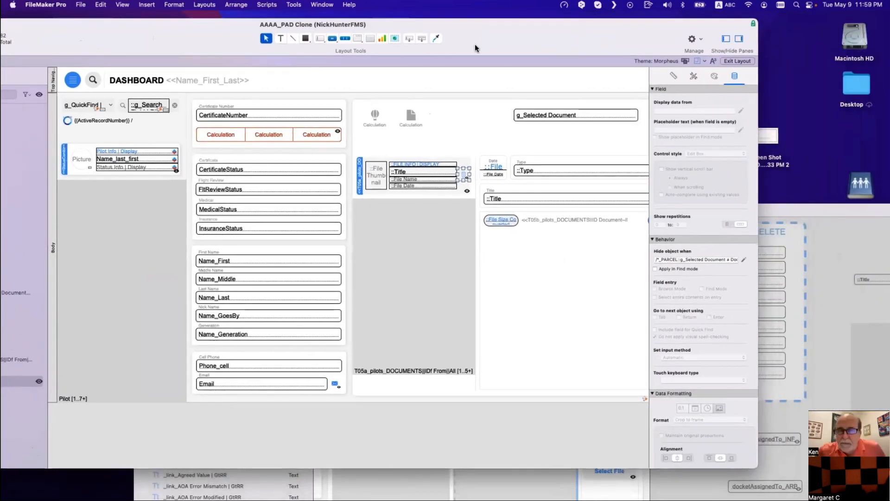
double_click(462, 177)
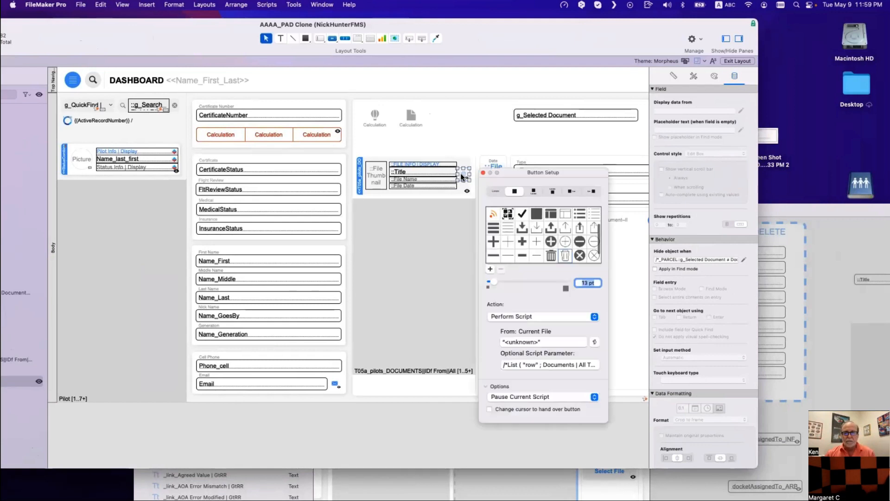
left_click(596, 342)
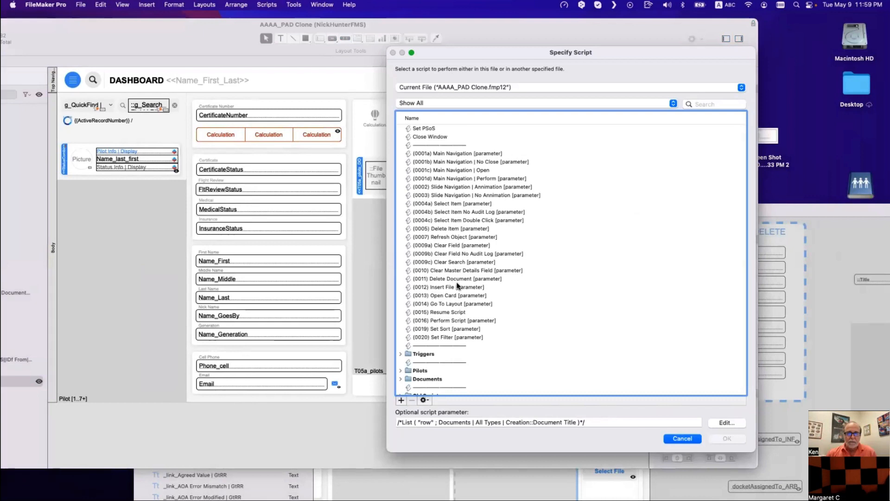
left_click(458, 228)
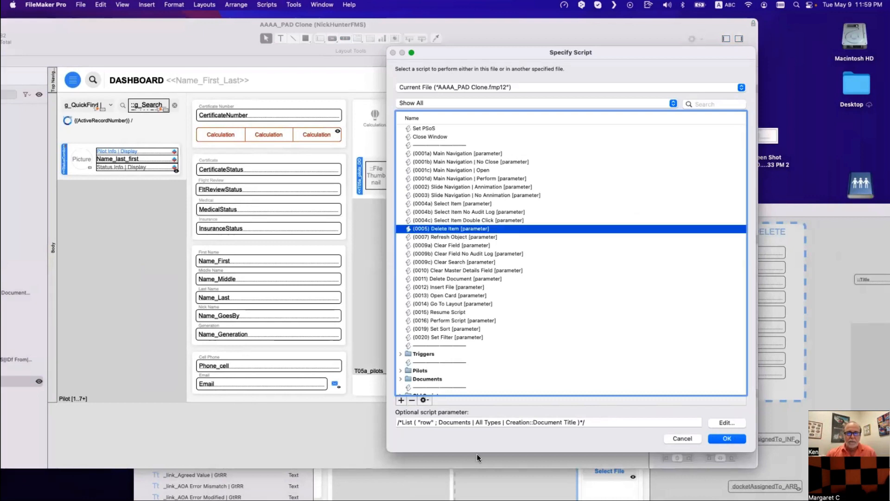
Step: Examine the Delete Item script's row, record and field conditions and its custom dialog options, closing it without changes
left_click(424, 400)
left_click(427, 407)
left_click(53, 122)
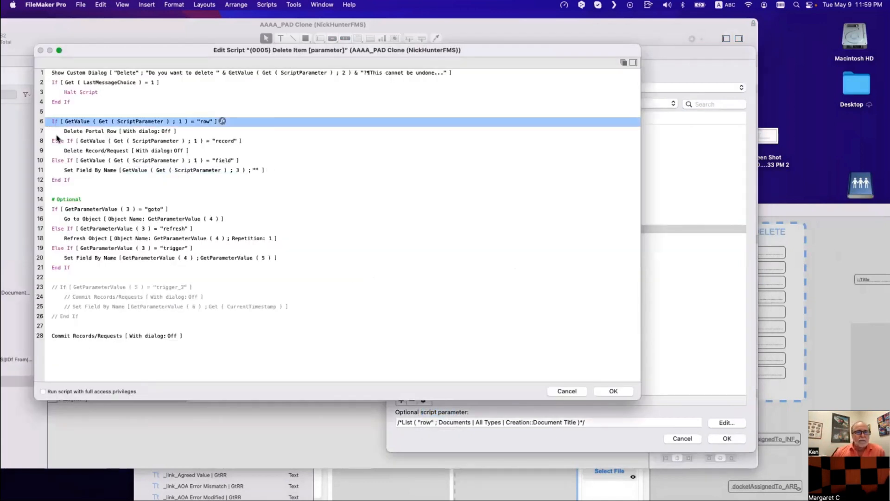
left_click(56, 139, "super")
left_click(61, 160, "super")
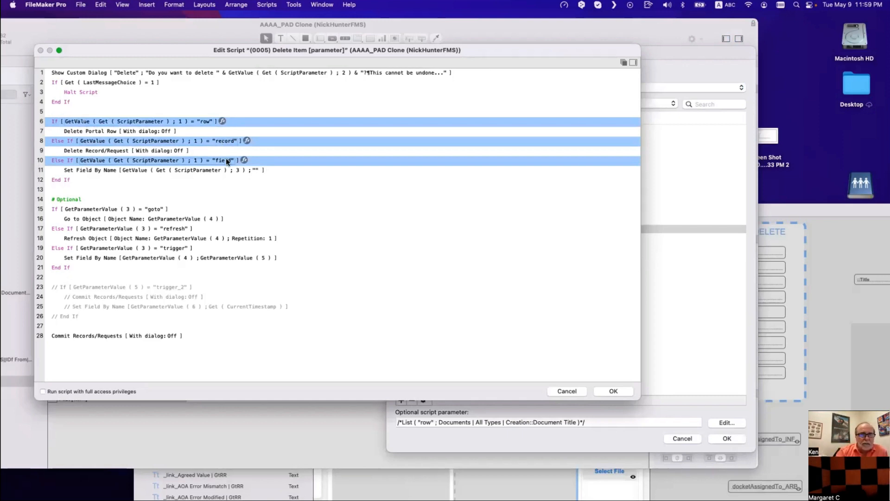
double_click(98, 74)
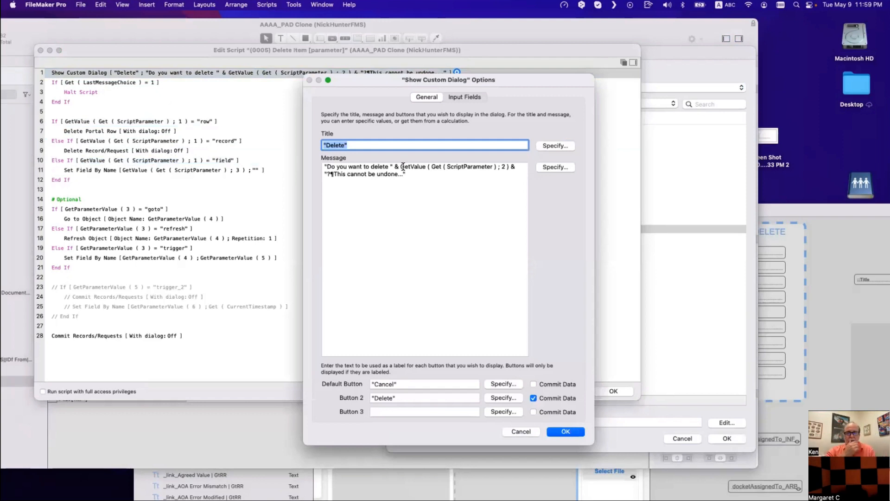
key("Escape")
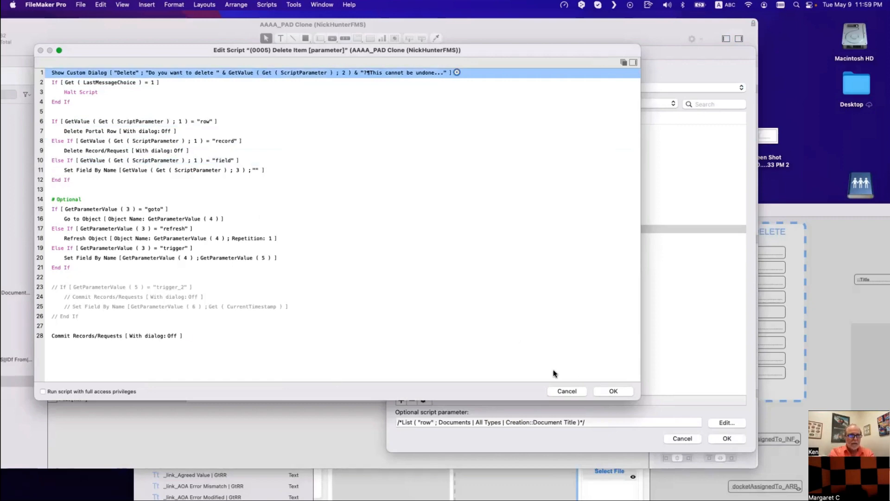
left_click(569, 390)
Step: Remove the comment marks around the List calculation in the trash button's optional script parameter
left_click(714, 420)
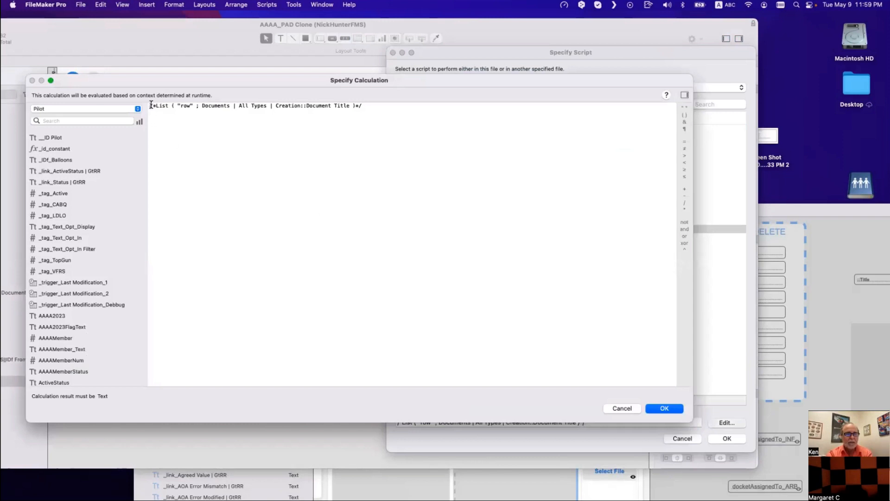
left_click_drag(155, 105, 141, 107)
key("BackSpace")
left_click(259, 180)
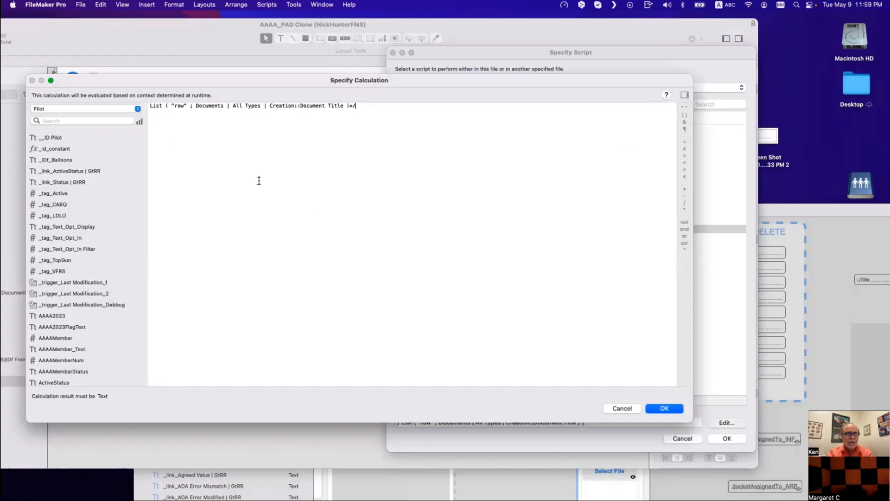
double_click(179, 106)
left_click_drag(210, 83, 342, 353)
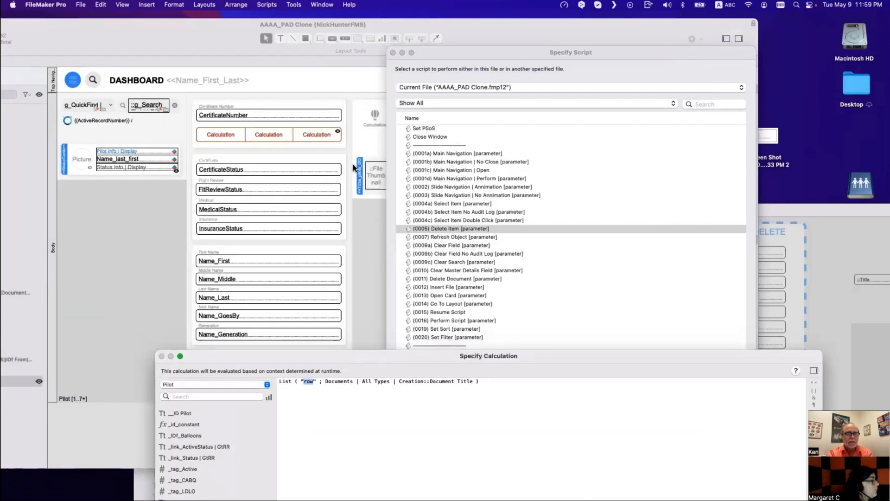
type("record")
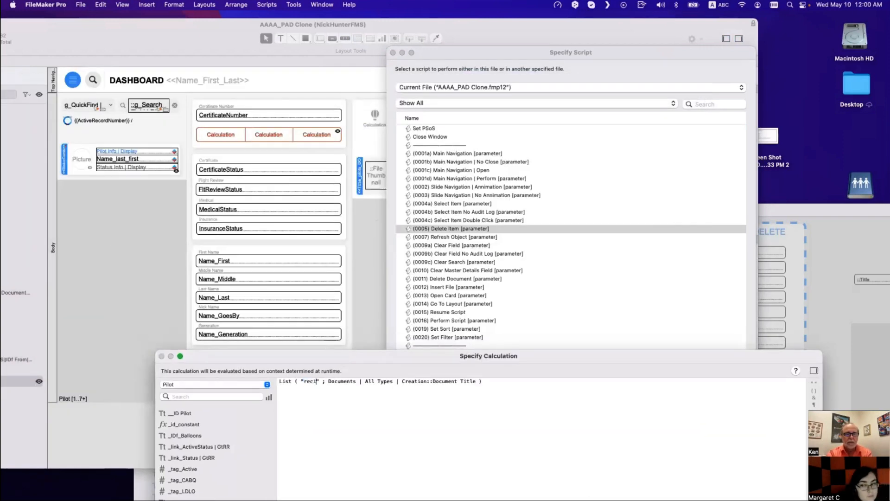
key("BackSpace")
key("BackSpace")
key("BackSpace")
key("BackSpace")
key("BackSpace")
key("BackSpace")
type("row")
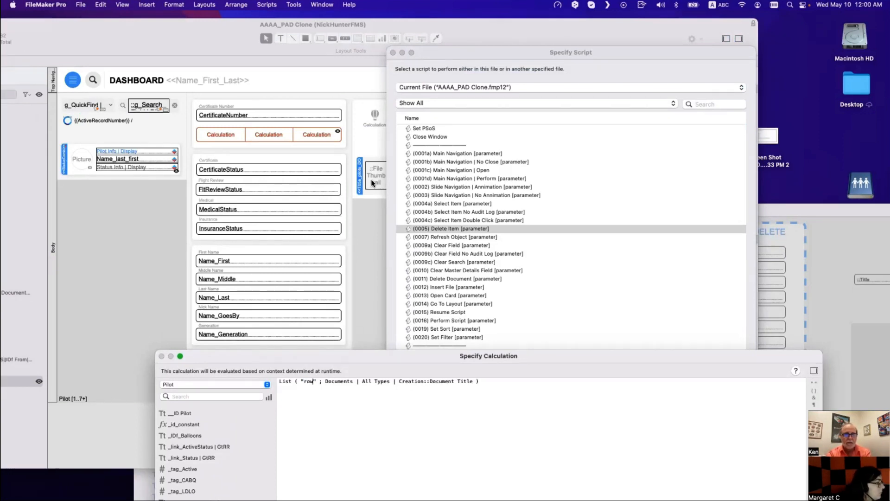
left_click_drag(383, 357, 300, 124)
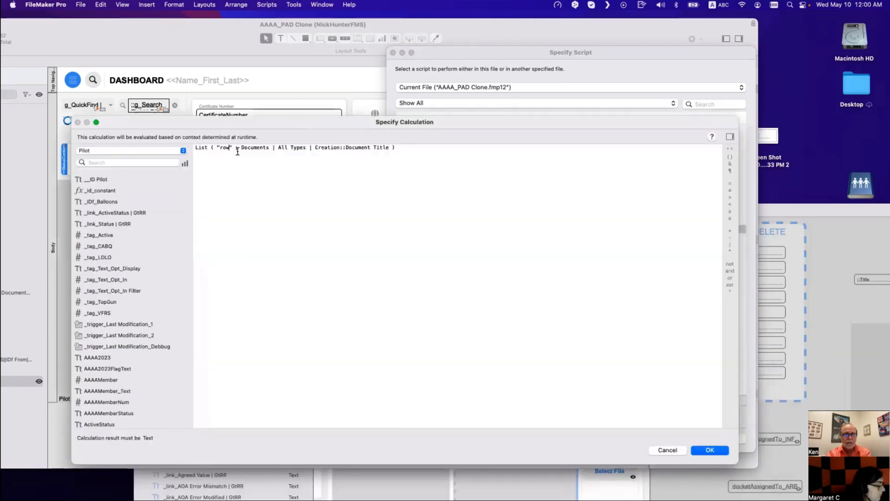
double_click(223, 147)
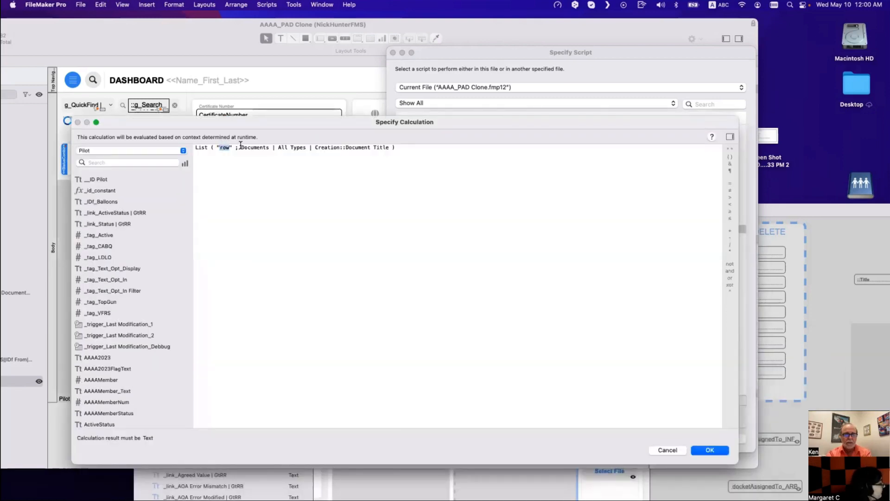
Step: Replace the document title reference in the List calculation with T05a_pilots_DOCUMENTS||IDf From||All::Title
left_click_drag(241, 147, 387, 147)
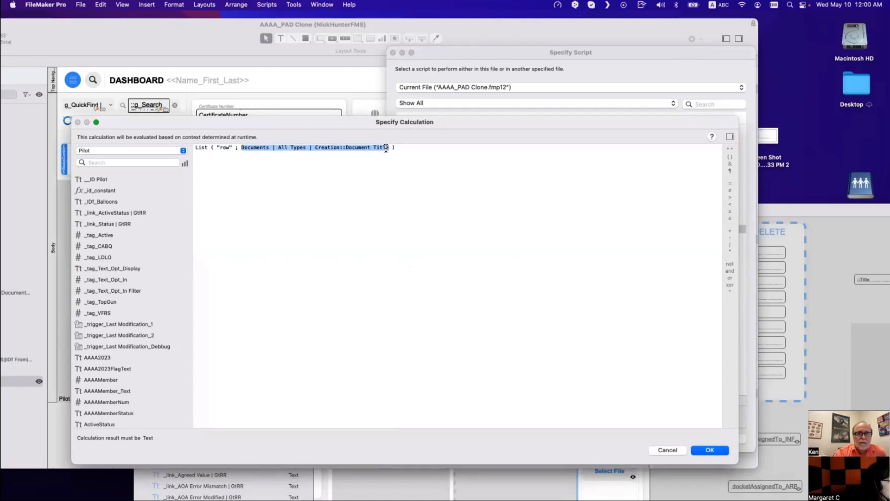
left_click(134, 150)
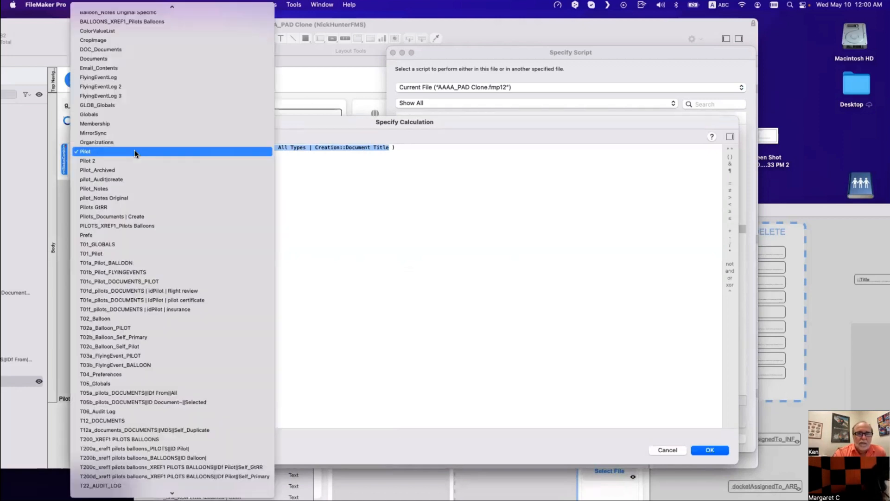
scroll(174, 440, "down", 3)
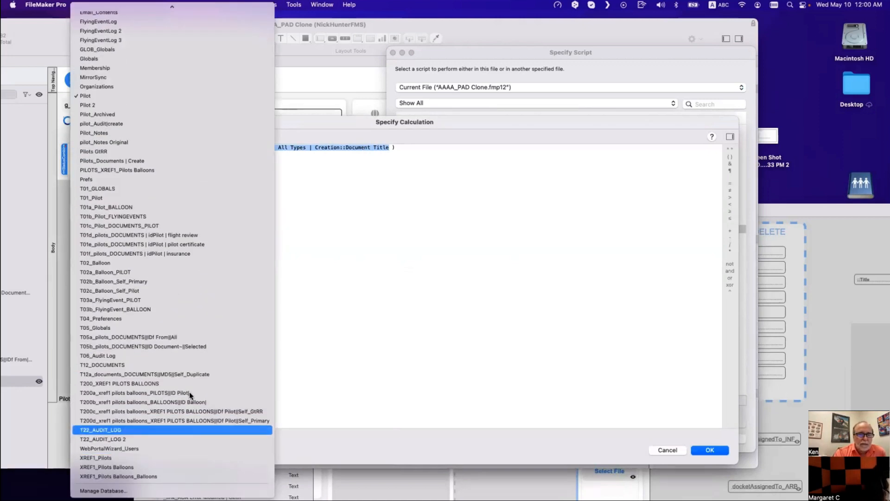
scroll(131, 144, "up", 5)
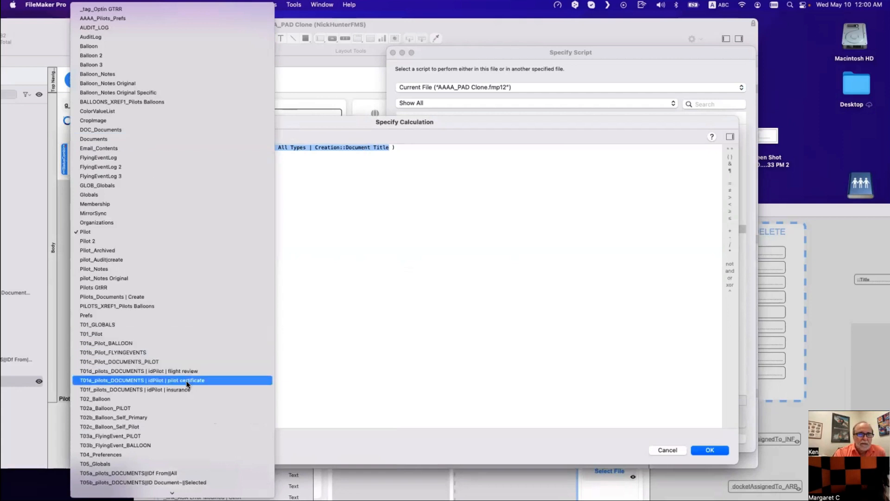
key("Escape")
type("T05a_pilots_DOCUMENTS||IDf From||All::")
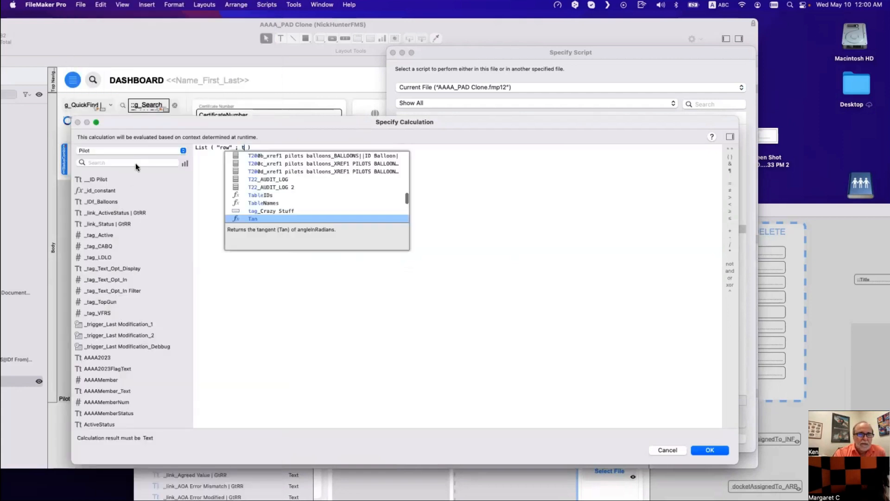
key("Down")
key("Return")
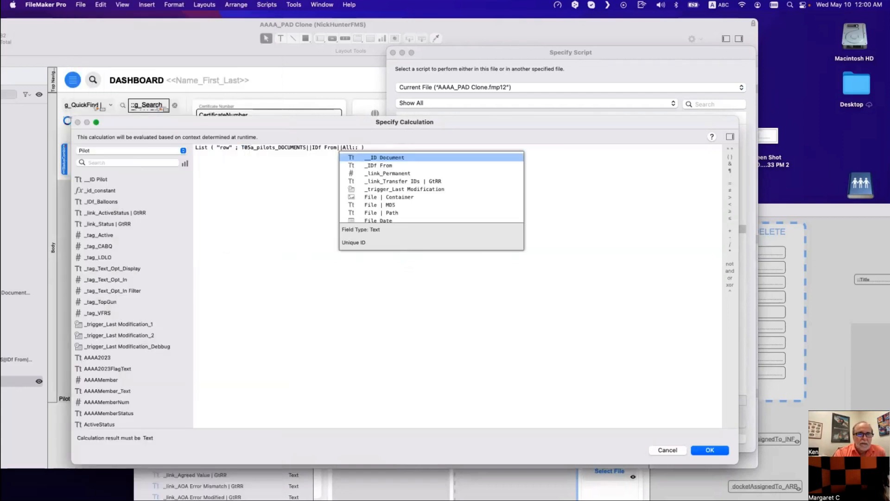
key("Down")
key("Down")
key("Down")
key("Down")
key("Down")
key("Down")
key("Down")
key("Down")
key("Down")
key("Down")
key("Down")
key("Down")
key("Down")
key("Down")
key("Down")
key("Down")
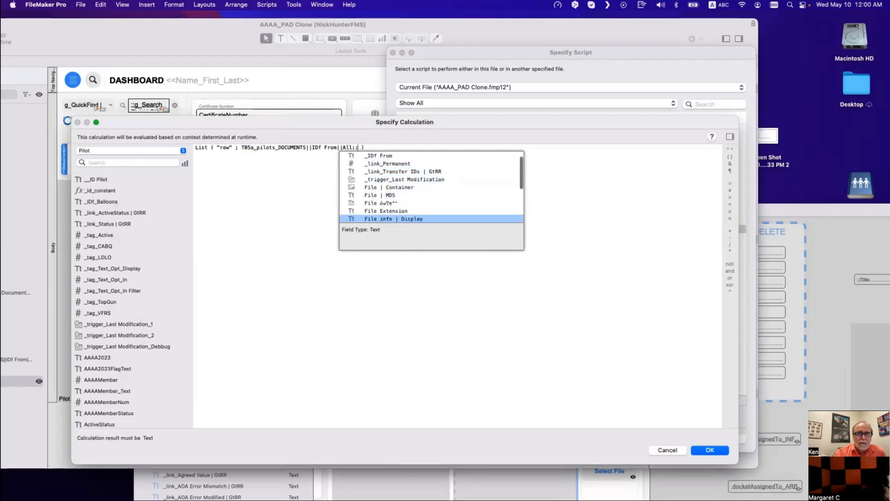
key("Return")
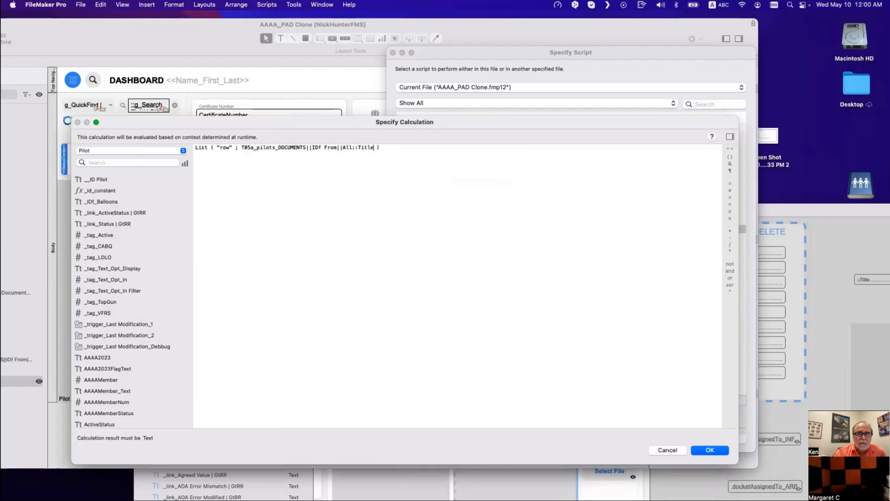
Step: Accept the edited List calculation as the trash button's optional script parameter
key("KP_Enter")
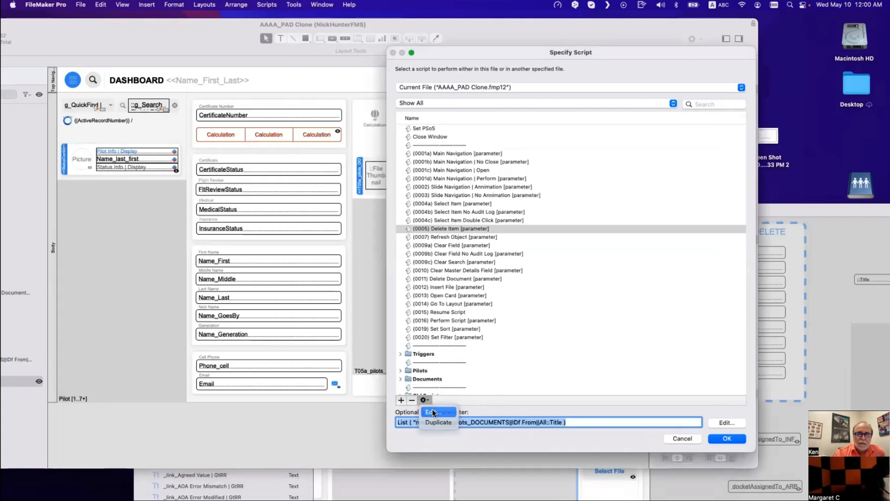
Step: Review the Delete Item script's custom dialog and the row, record and field branches with their delete and Set Field By Name steps
left_click(433, 413)
left_click(202, 73)
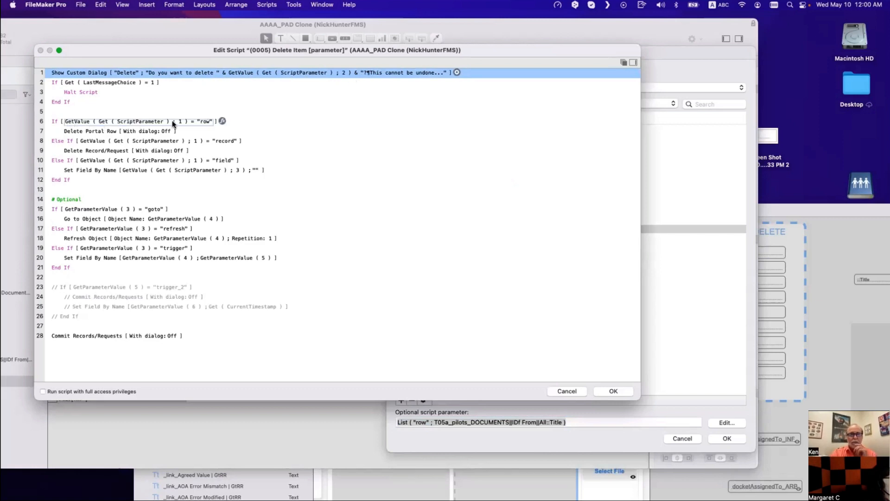
left_click(204, 124)
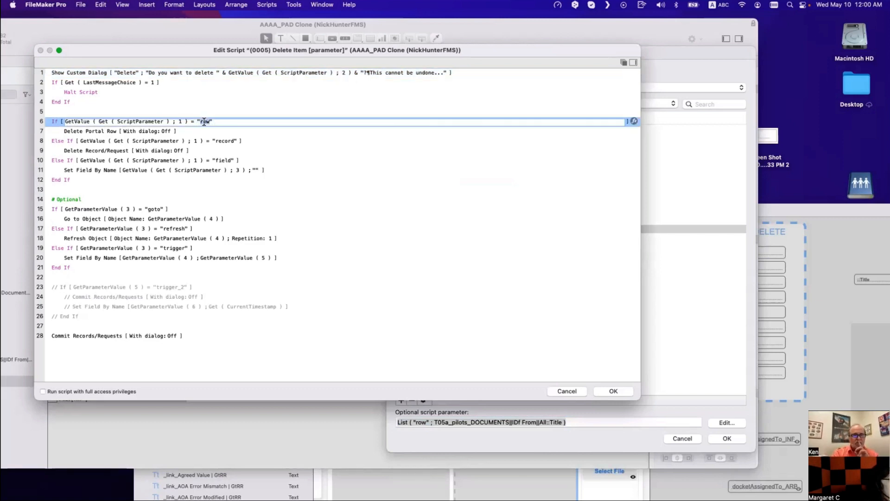
left_click(93, 132)
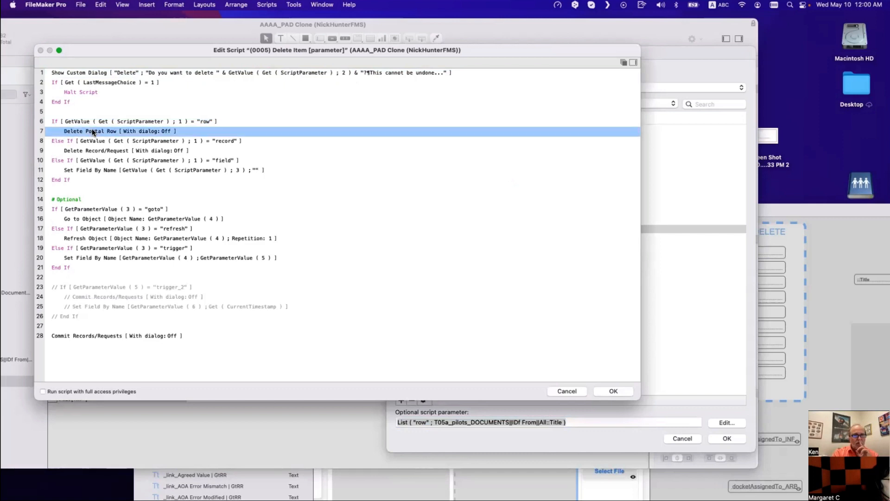
left_click(182, 140)
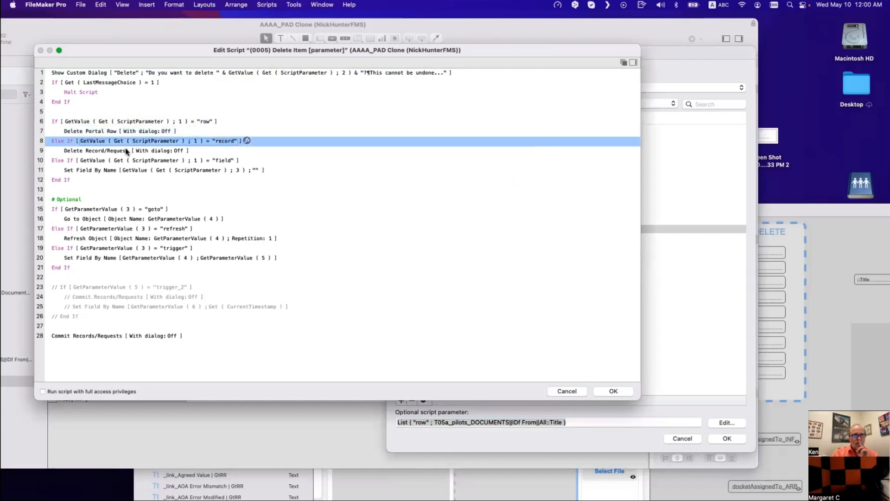
left_click(94, 151)
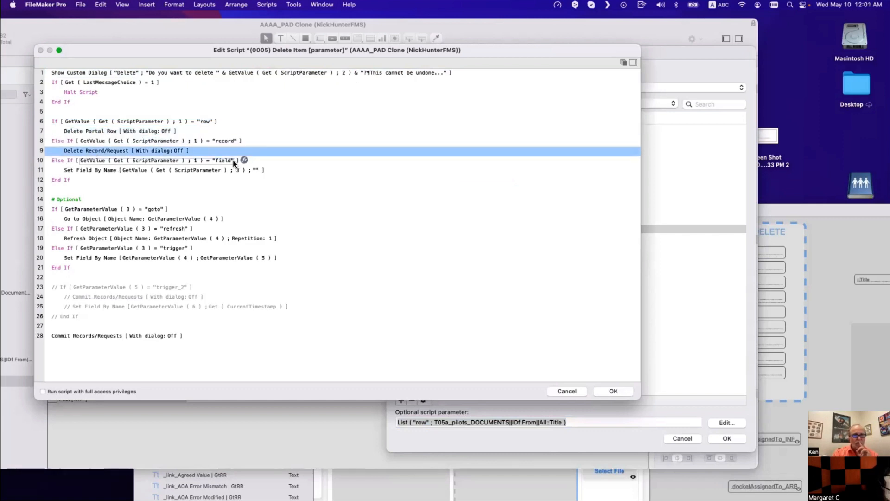
left_click(105, 171)
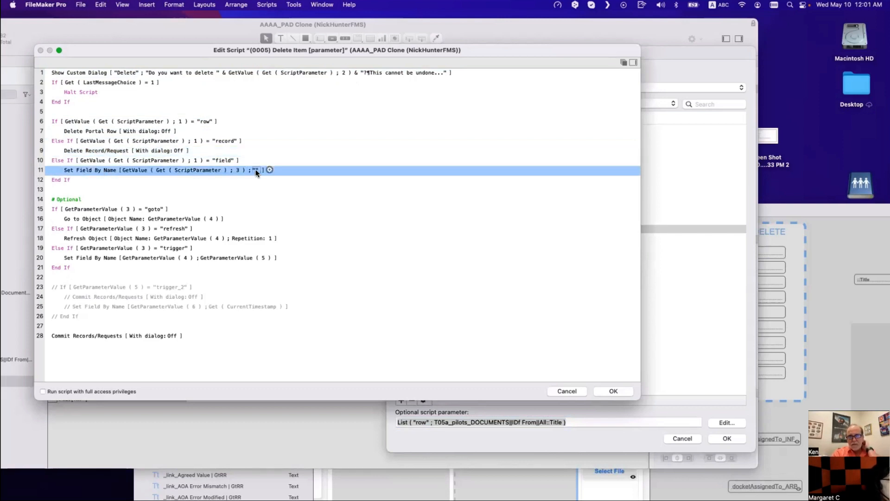
left_click(614, 392)
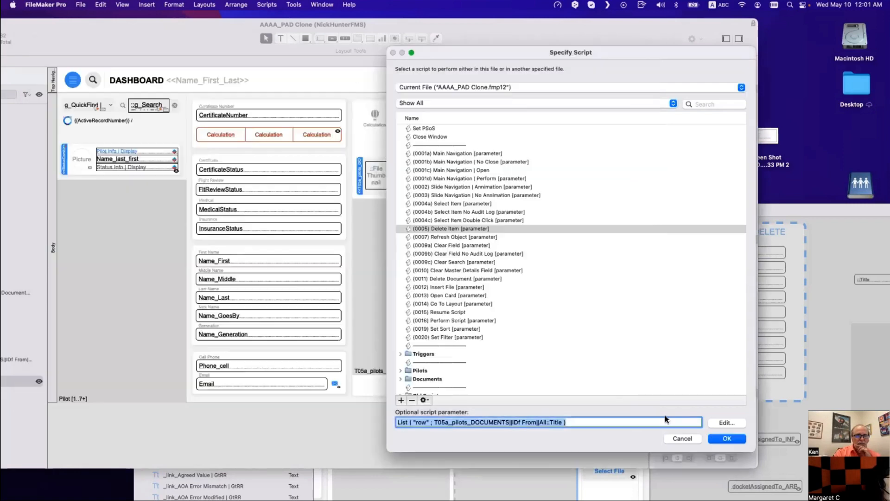
Step: Apply the Delete Item script and its parameter to the trash button, finish the button setup and return to Browse mode
left_click(724, 438)
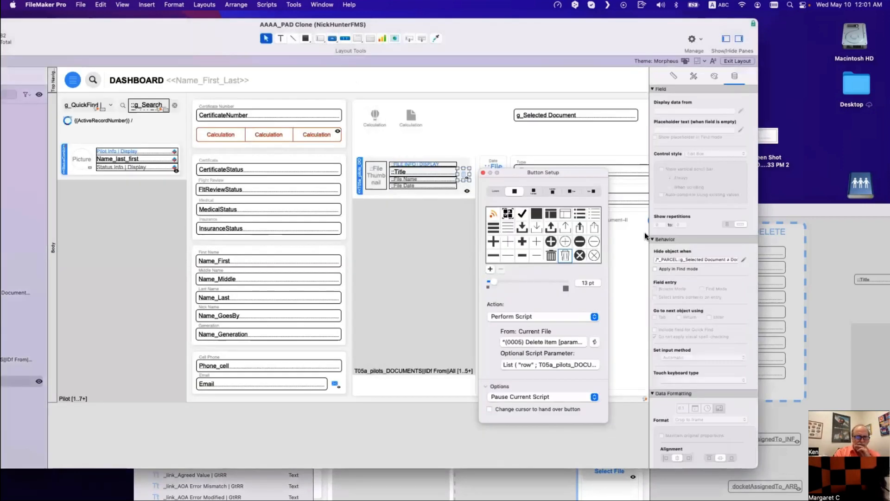
left_click(483, 172)
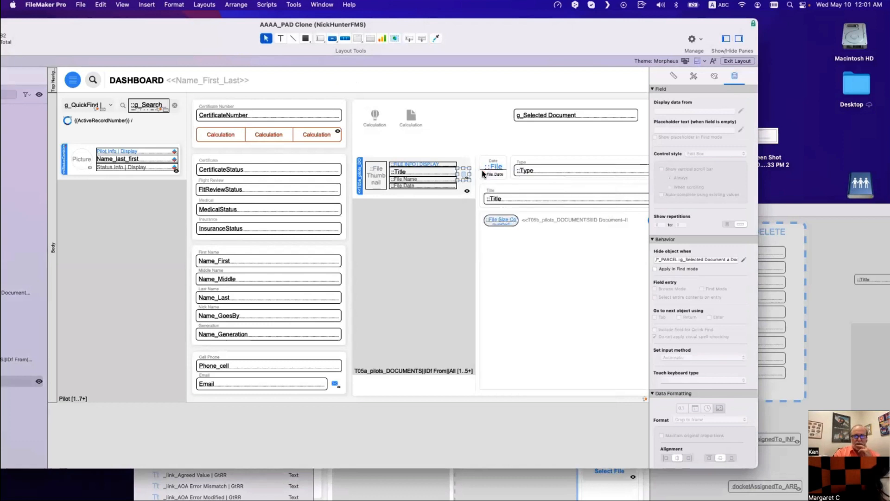
key("super+b")
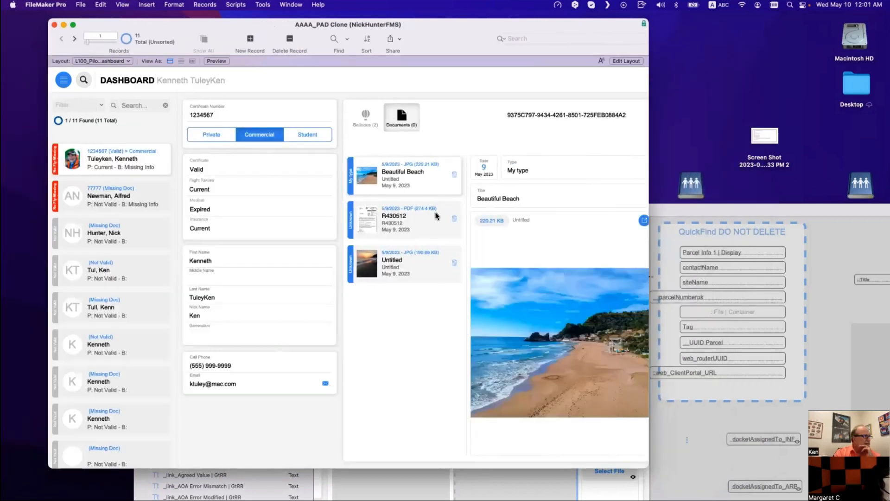
Step: Select the R430512 document row and test its trash button, cancelling the deletion
left_click(438, 216)
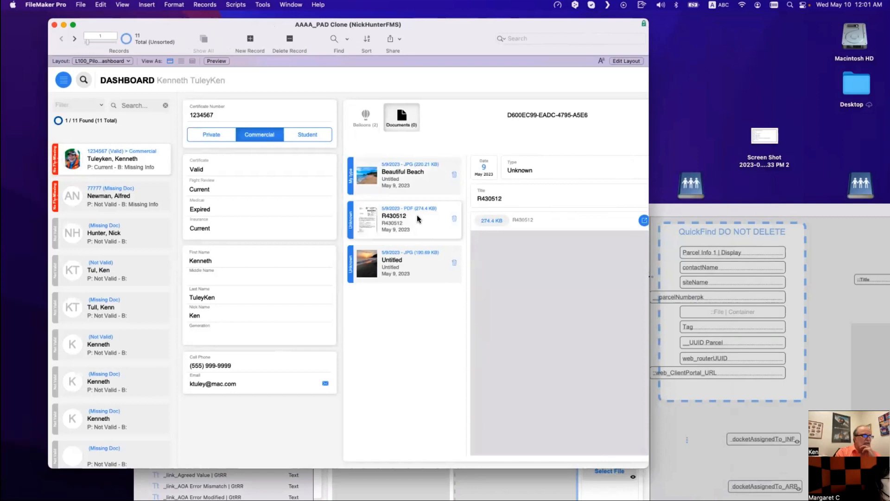
left_click(454, 219)
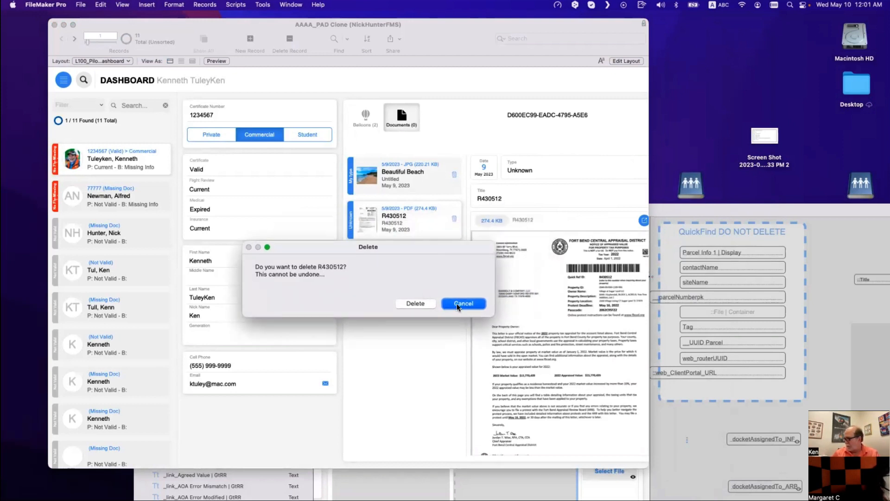
left_click(458, 305)
Step: Change the selected document's title to "This is a PDF" and commit the change
left_click(500, 200)
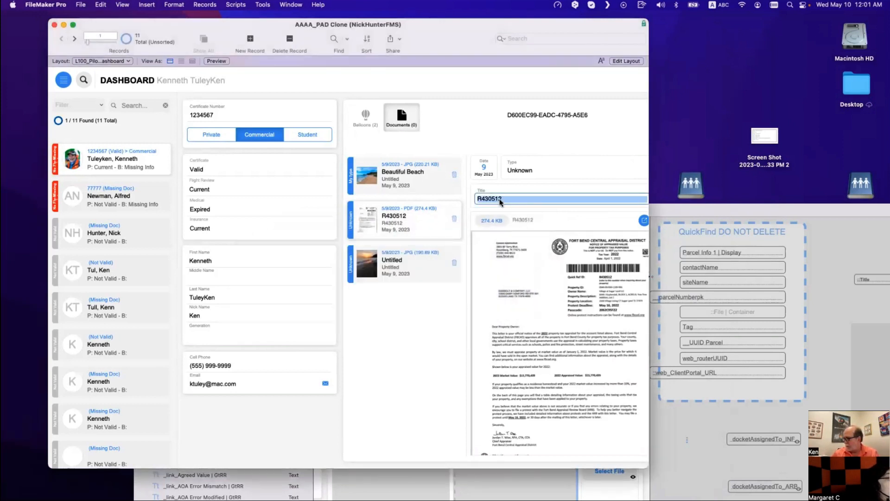
type("This is a")
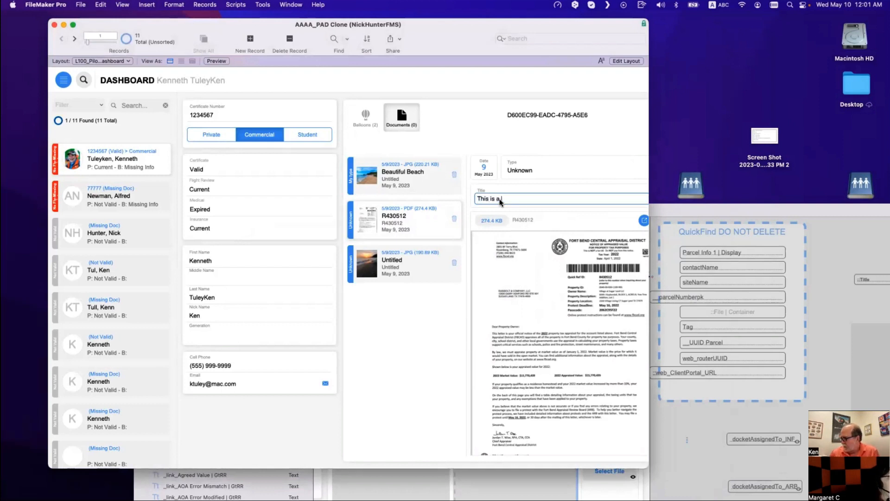
type(" PDF")
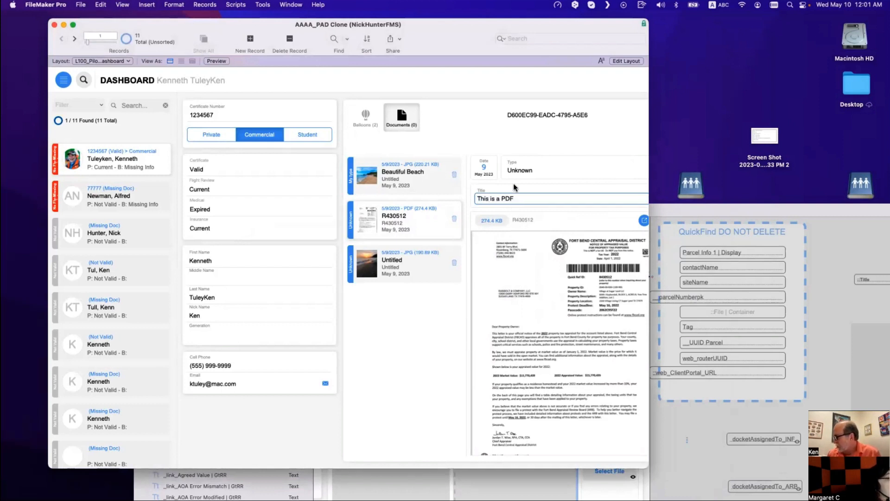
left_click(533, 183)
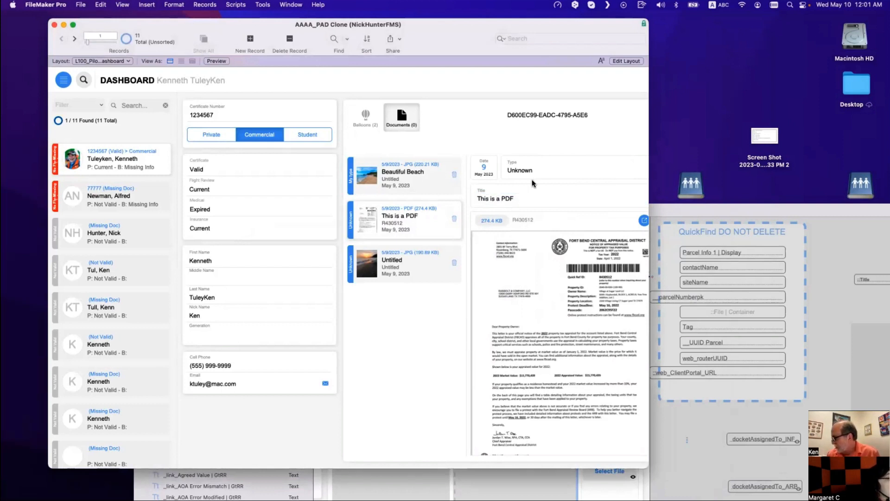
Step: Delete the "This is a PDF" document with its trash button, and preview the Untitled and Beautiful Beach documents
left_click(453, 219)
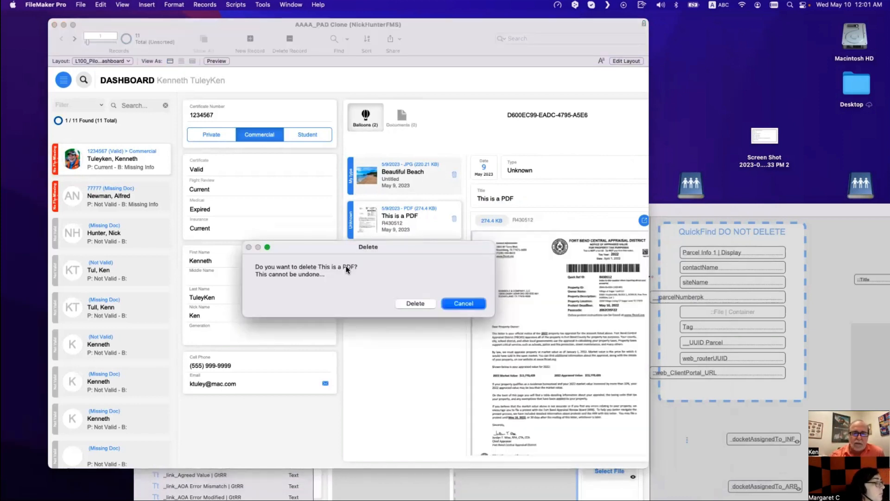
left_click(416, 302)
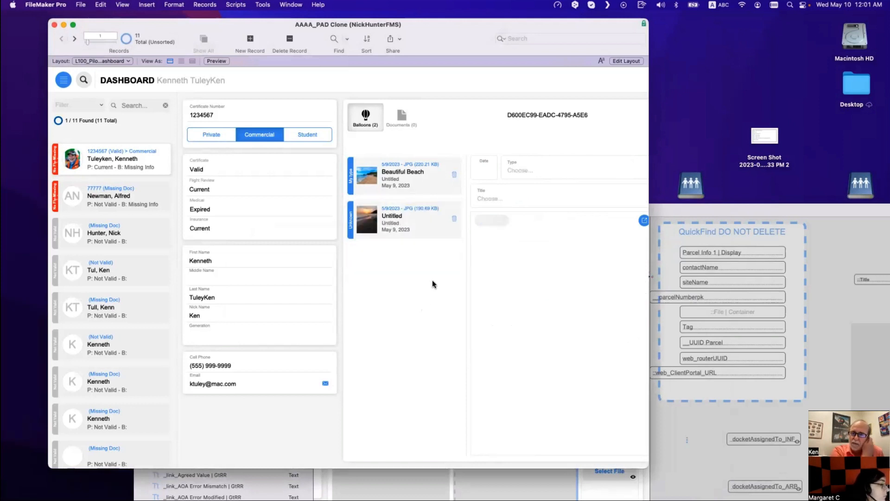
left_click(448, 229)
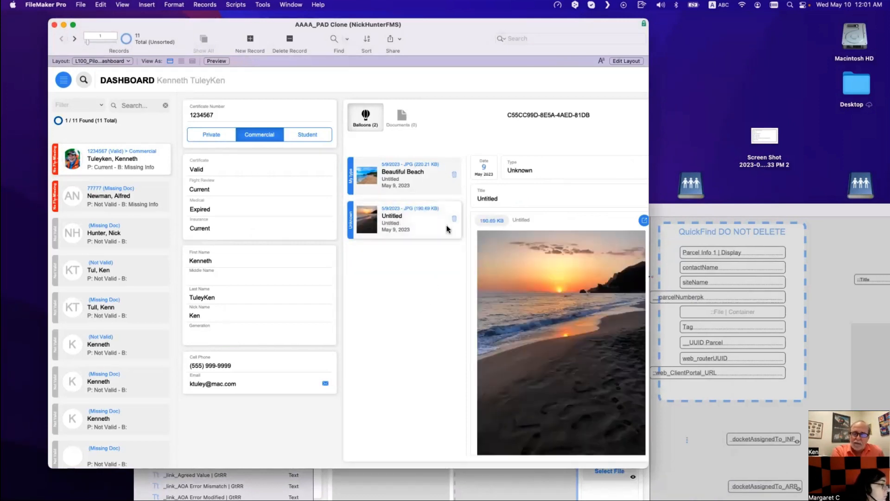
left_click(441, 187)
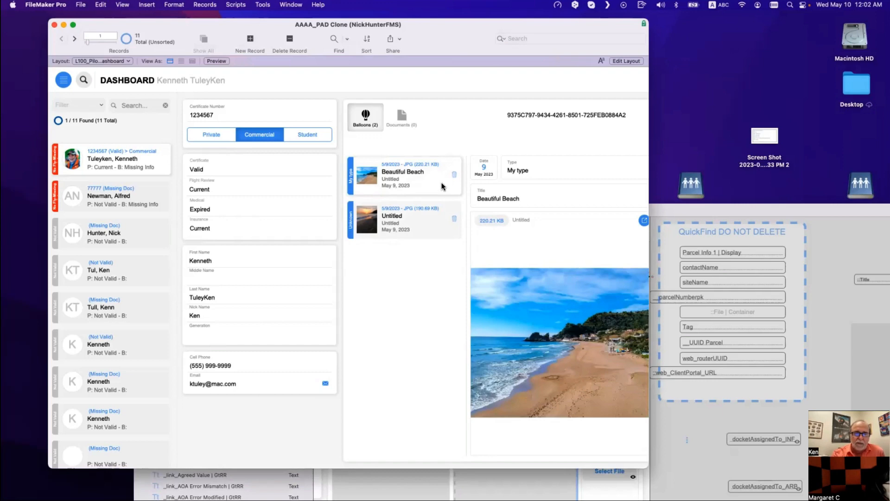
Step: In Layout mode, remove the comment marks around the trash button's hide condition in the documents portal row
key("super+l")
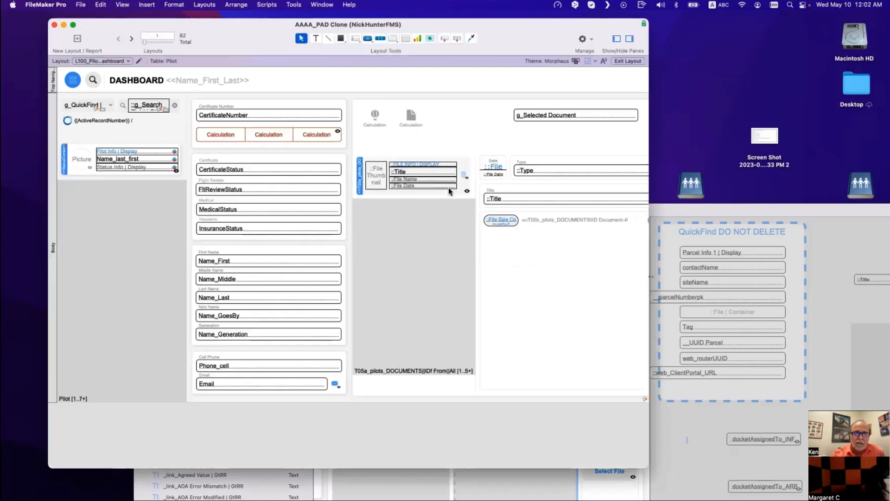
scroll(490, 187, "right", 8)
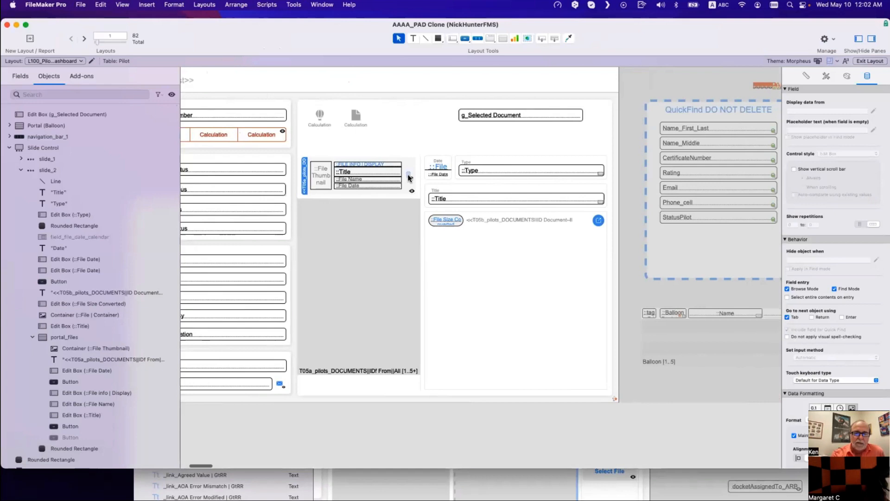
left_click(409, 177)
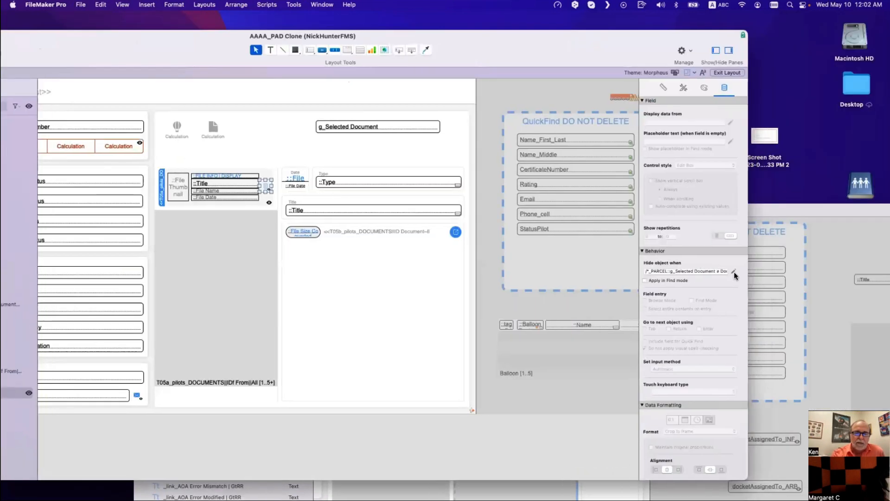
left_click(733, 271)
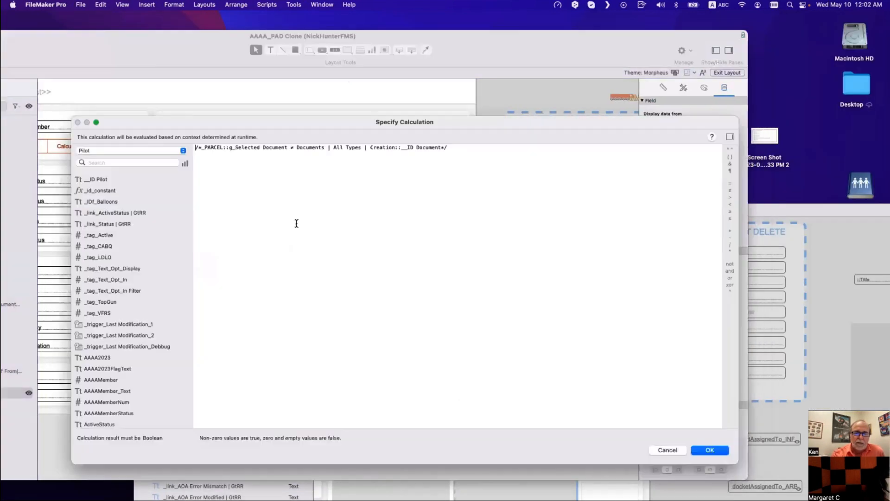
left_click_drag(202, 147, 194, 148)
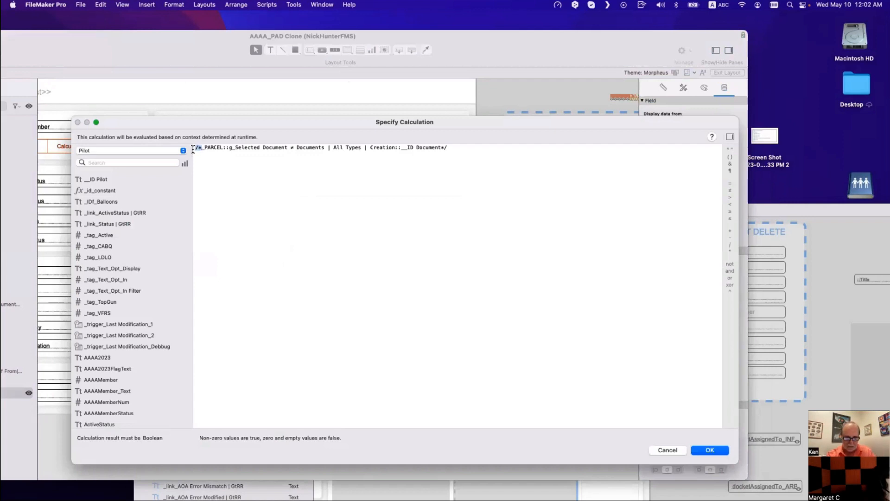
key("BackSpace")
left_click(455, 162)
key("BackSpace")
key("BackSpace")
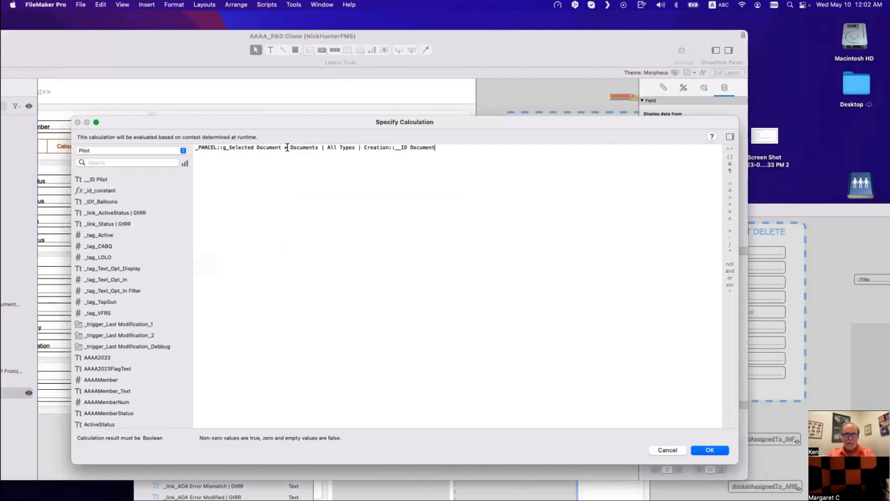
Step: Replace _PARCEL::g_Selected Document in the hide condition with Pilot::g_Selected Document
left_click_drag(282, 147, 182, 136)
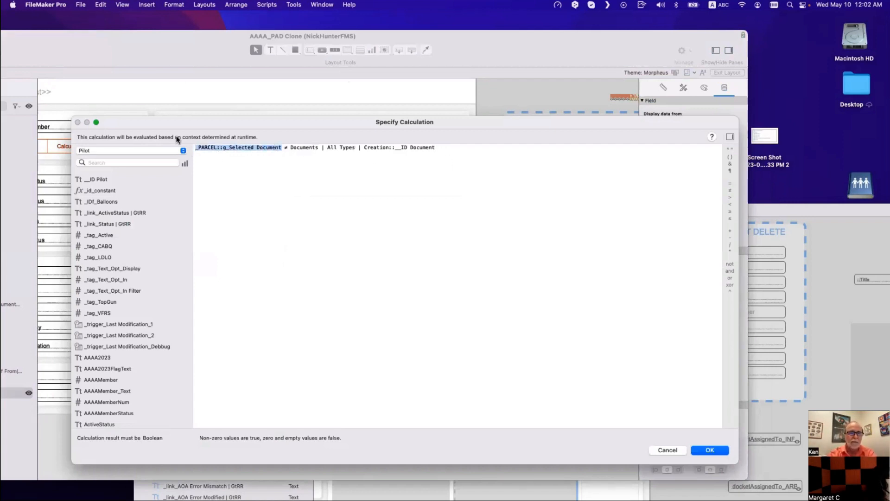
type("Pilot::g_Selected Document")
key("Return")
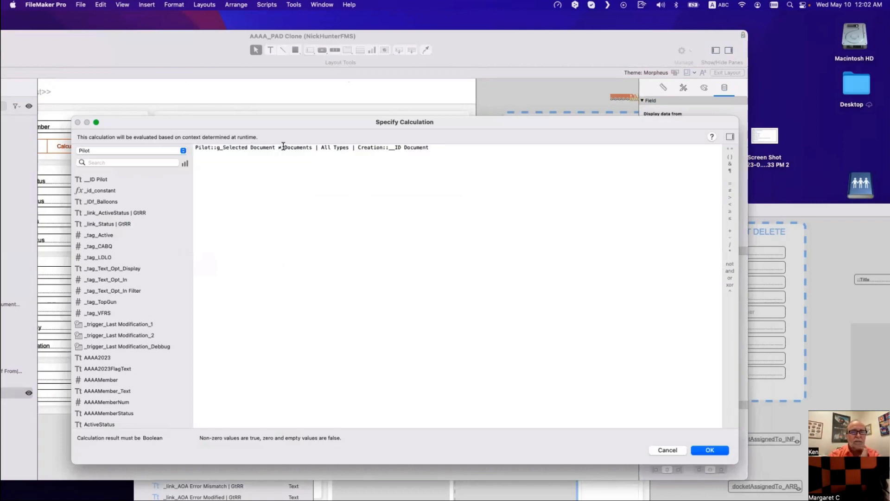
Step: Set the hide condition's compared field to T05a_pilots_DOCUMENTS||IDf From||All::__ID Document, and show the pilot's documents in Browse mode
left_click_drag(283, 147, 299, 189)
type("tag")
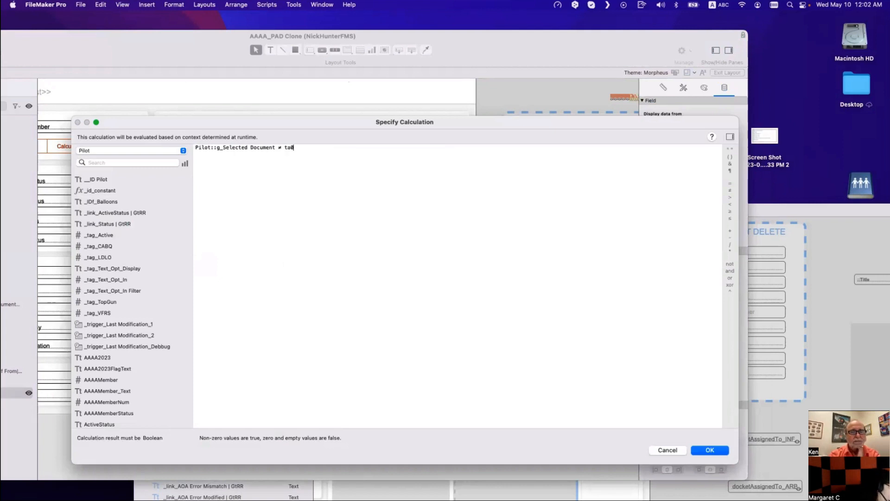
key("BackSpace")
key("BackSpace")
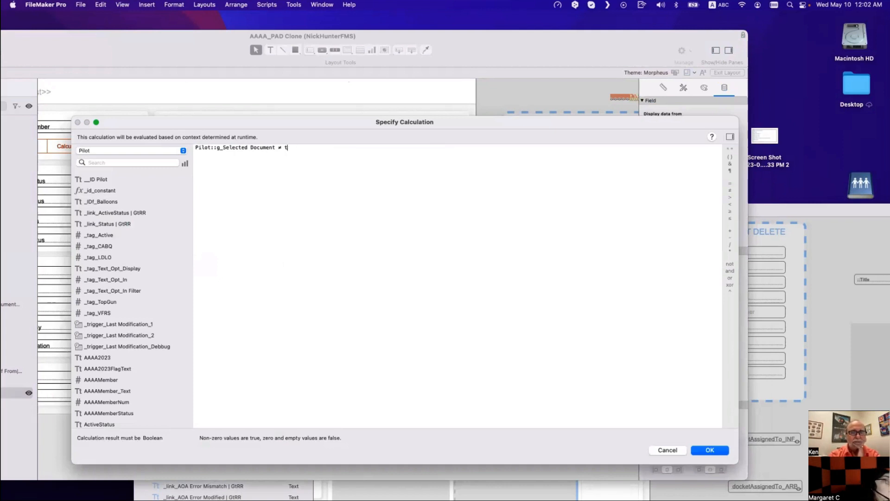
type("05a")
key("Return")
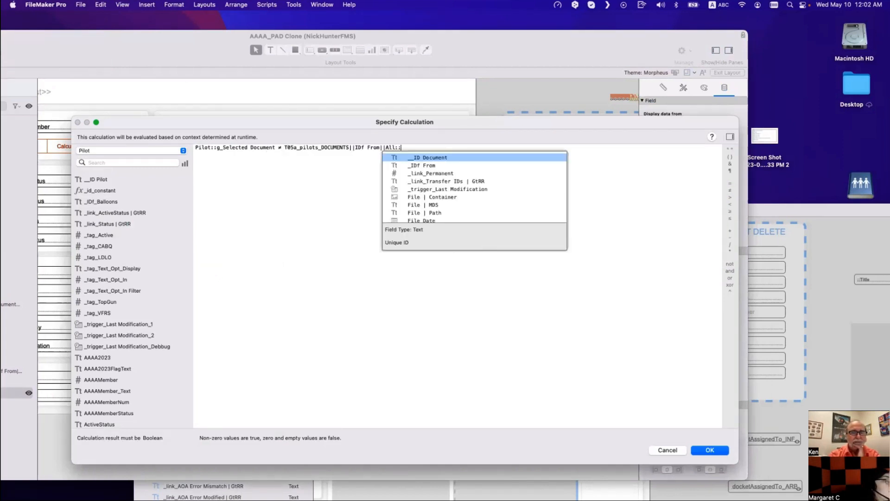
key("Return")
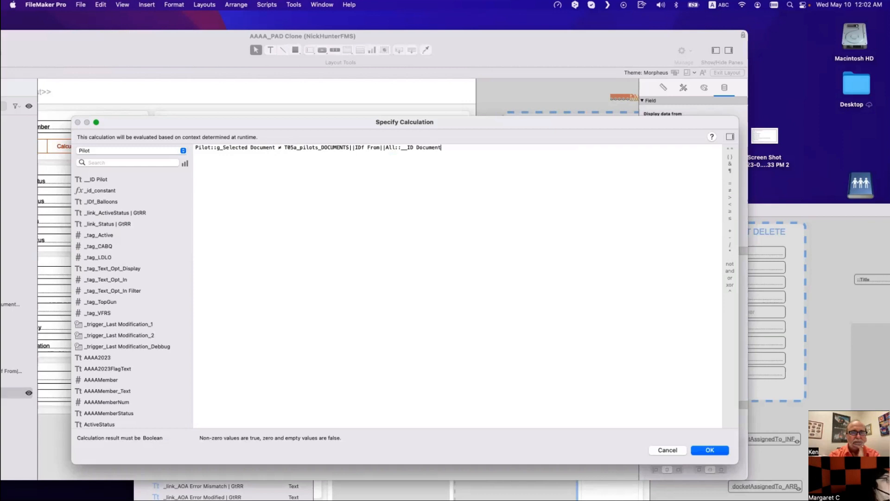
key("Return")
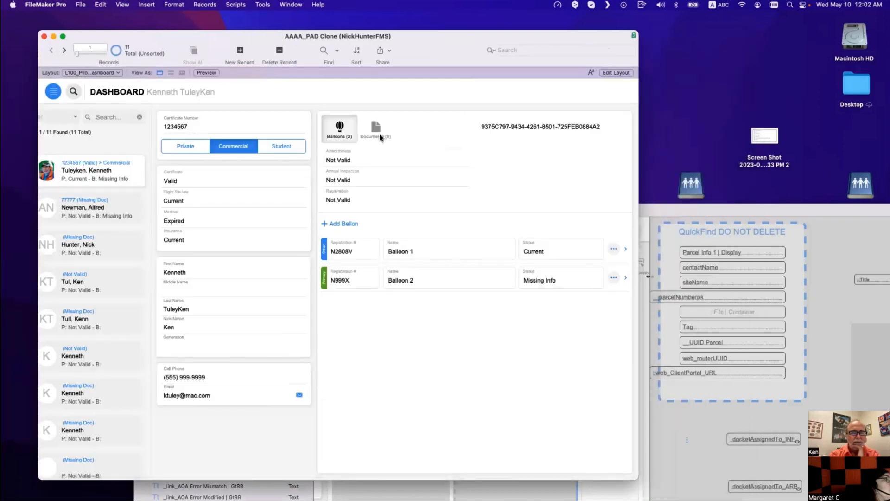
left_click(380, 133)
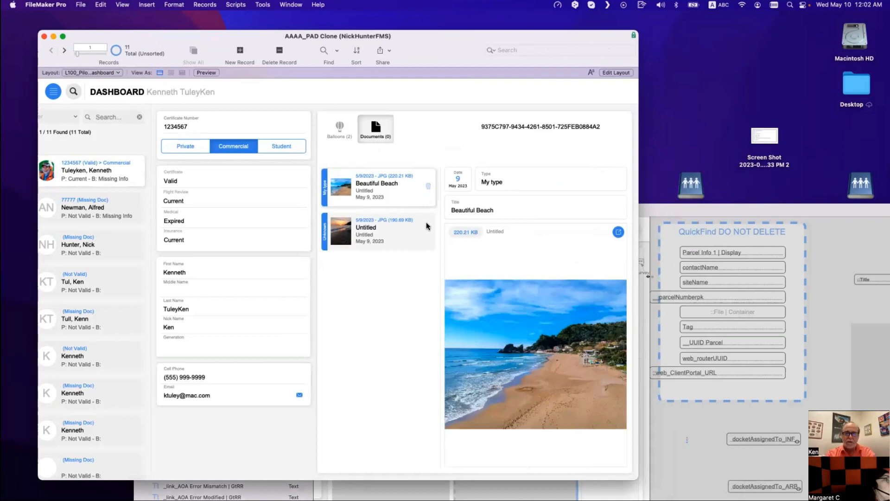
Step: Preview the Untitled document from its row in the pilot's documents portal
left_click(403, 237)
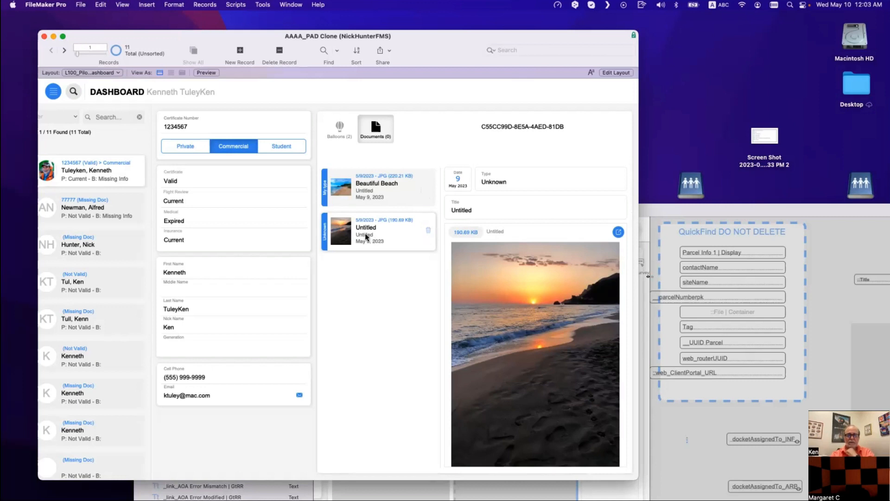
left_click(538, 300)
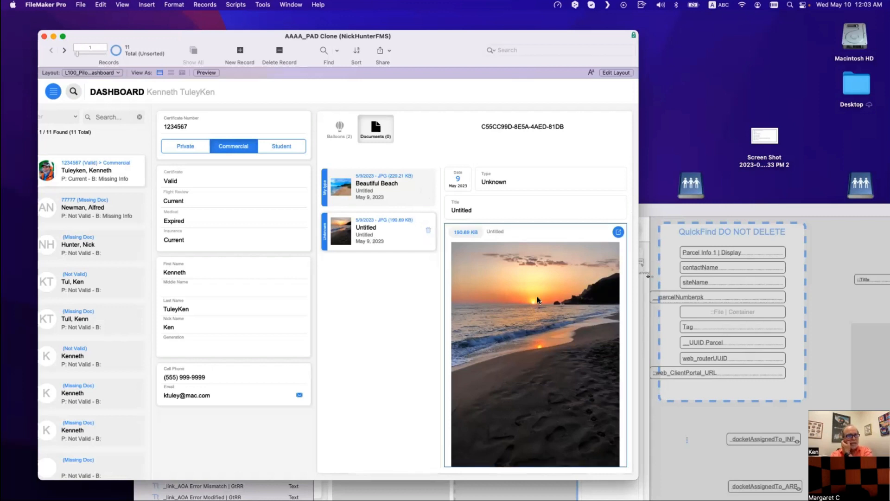
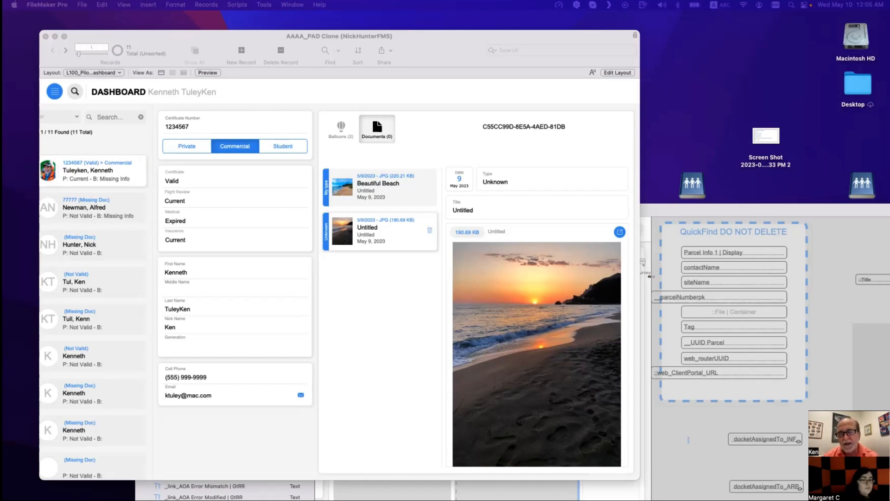
Step: Switch to Discord to read the latest questions in the livestream-text-discussion channel, and return to the FileMaker dashboard
left_click_drag(1, 88, 583, 325)
double_click(227, 51)
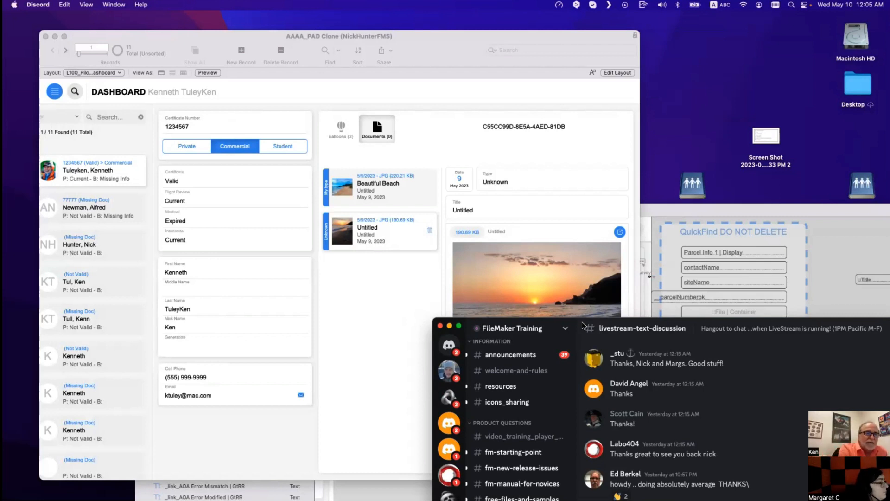
left_click_drag(582, 325, 271, 48)
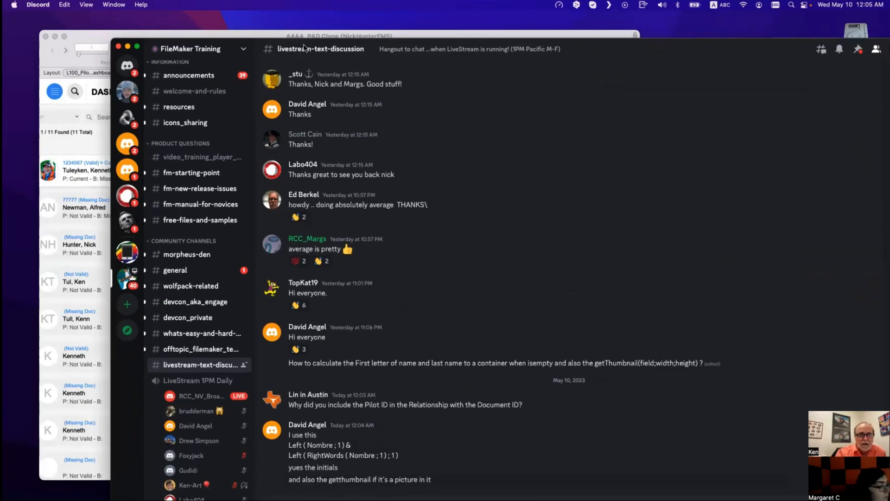
left_click_drag(305, 46, 602, 312)
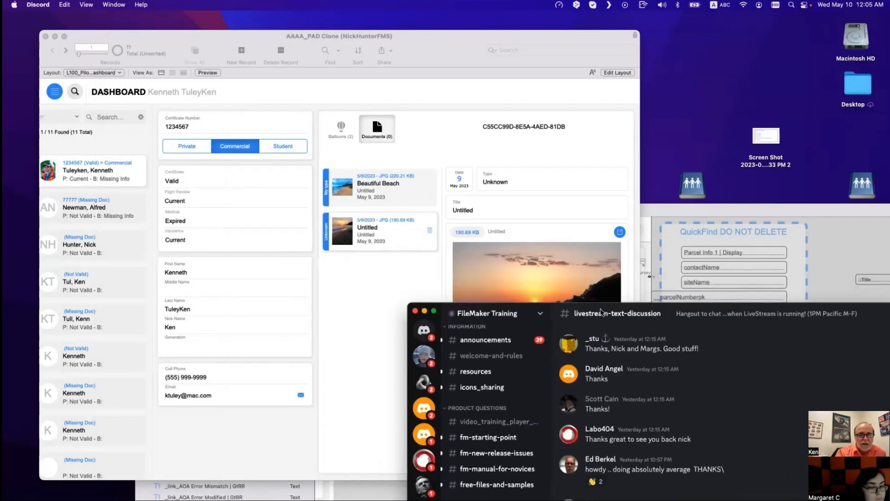
left_click(424, 269)
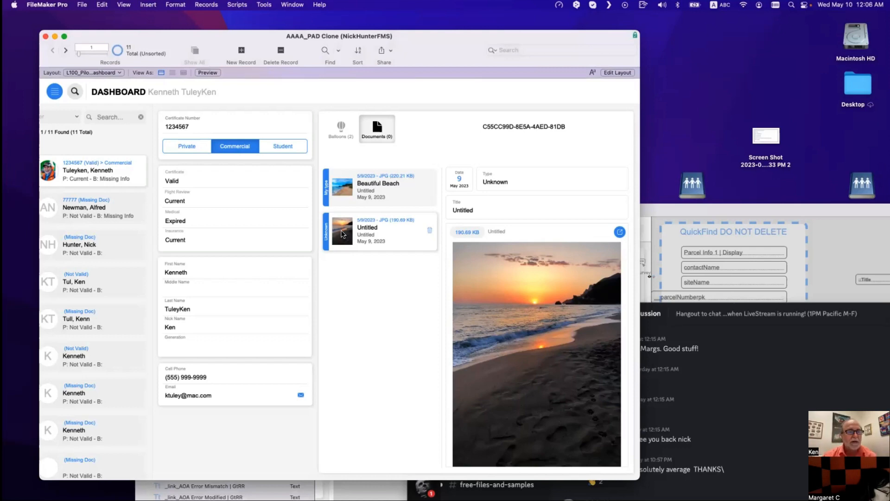
Step: In Layout mode, set the portal's File Thumbnail container placeholder text to "No File", and show the pilot's documents in Browse mode
key("super+l")
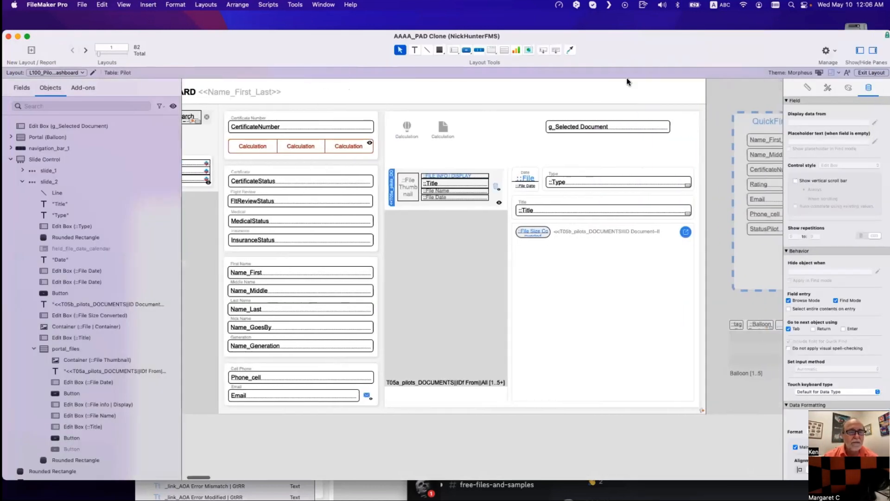
left_click_drag(638, 56, 357, 55)
left_click(127, 185)
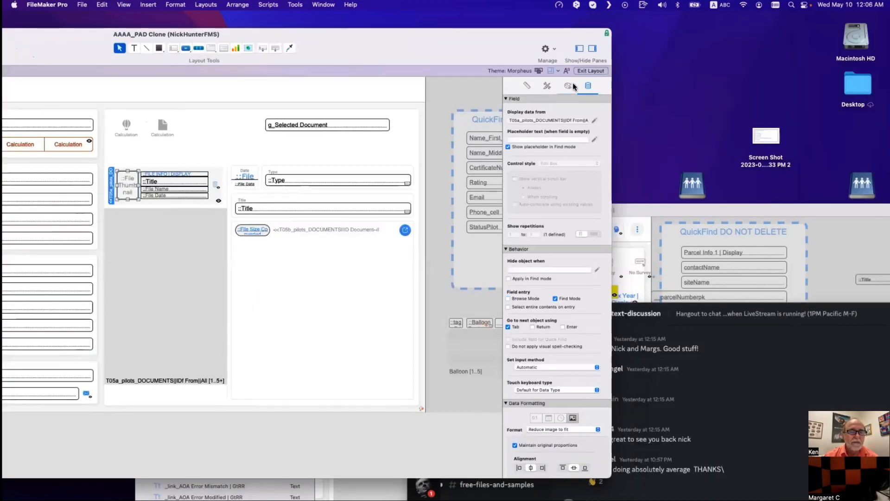
left_click(574, 87)
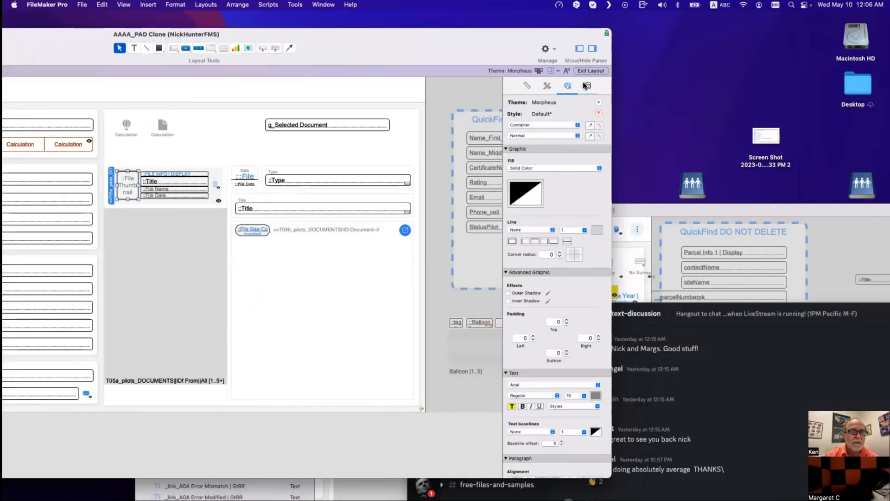
left_click(588, 85)
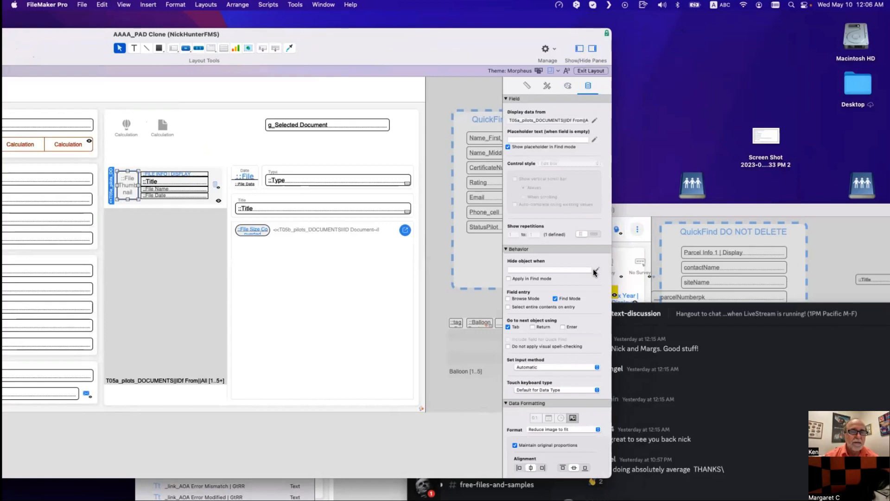
left_click(591, 139)
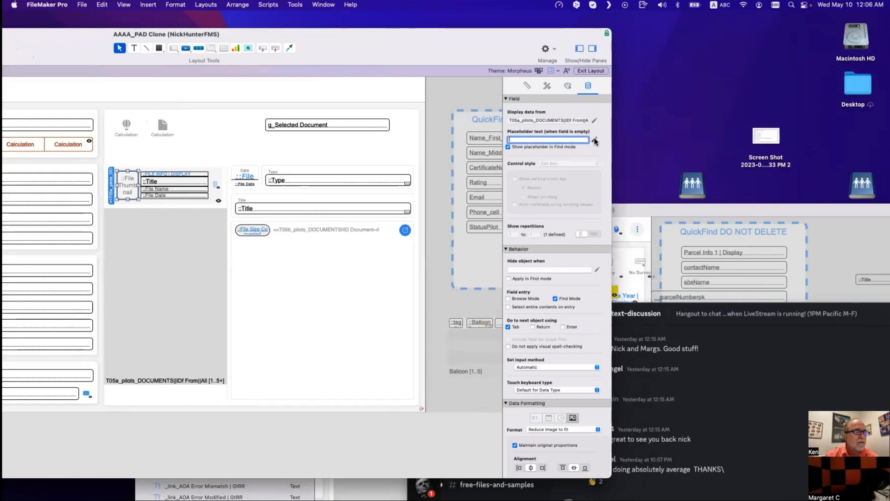
left_click(595, 141)
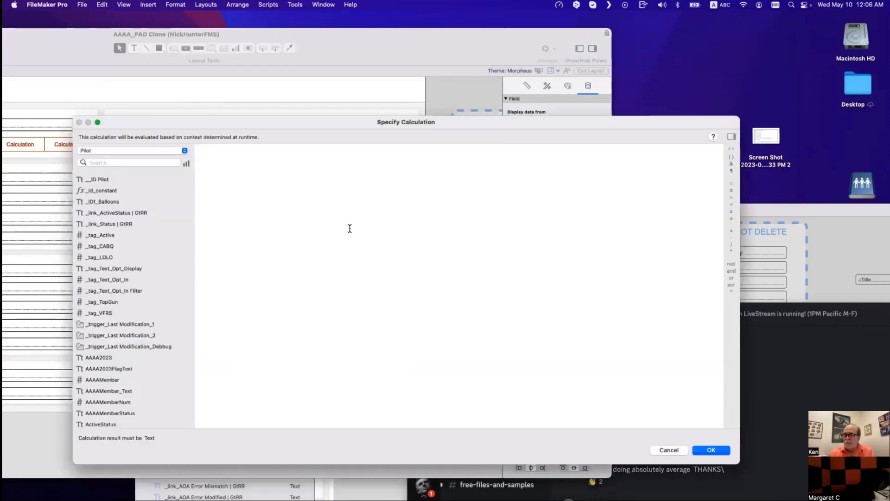
type("No")
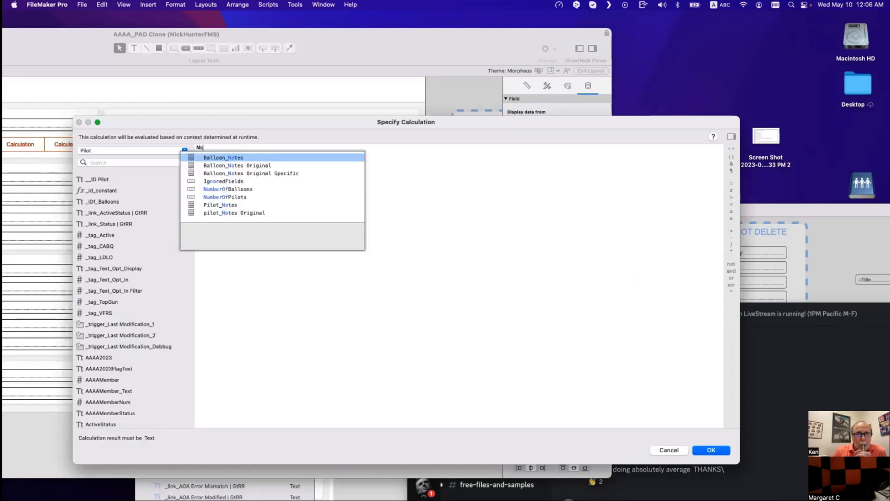
type(" File")
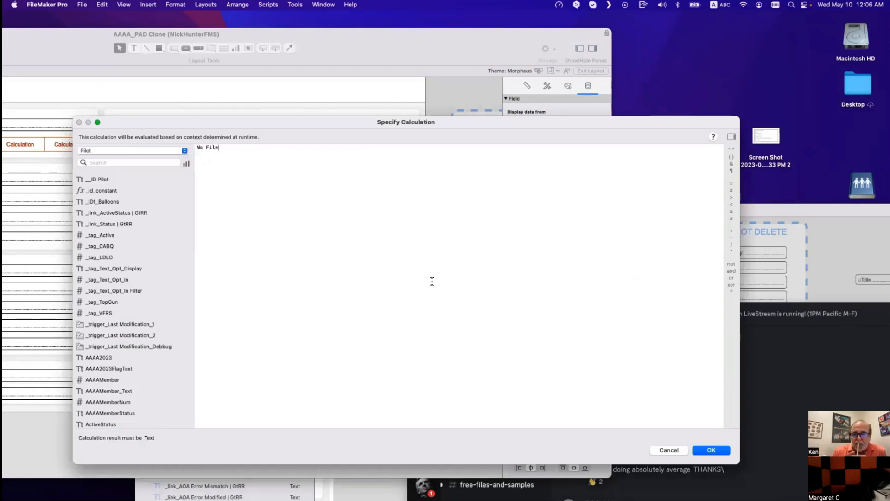
type("\"")
left_click(198, 147)
type("\"")
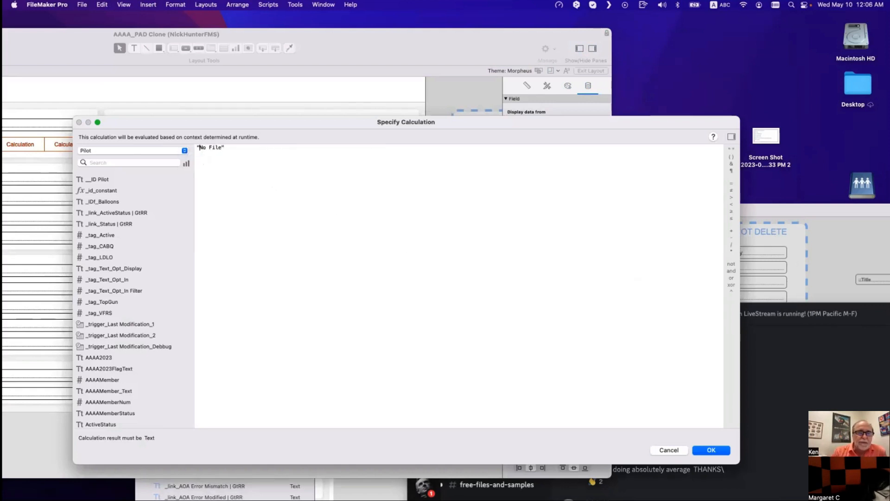
key("Return")
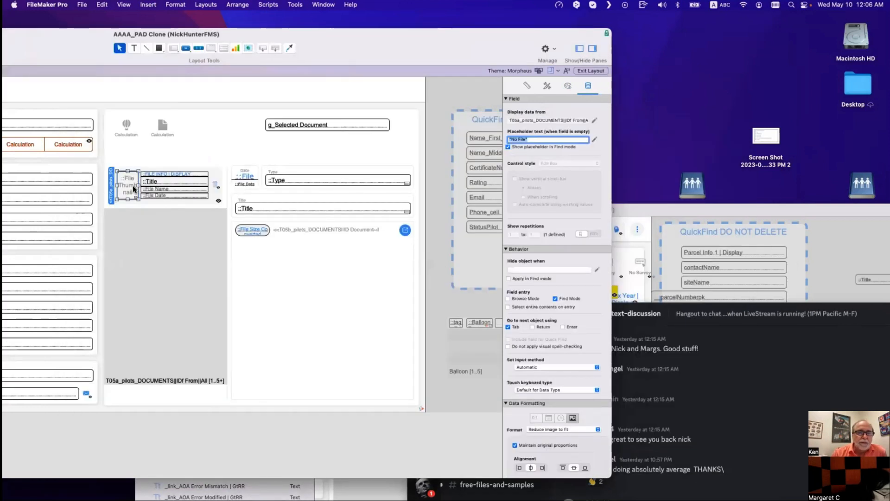
key("super+b")
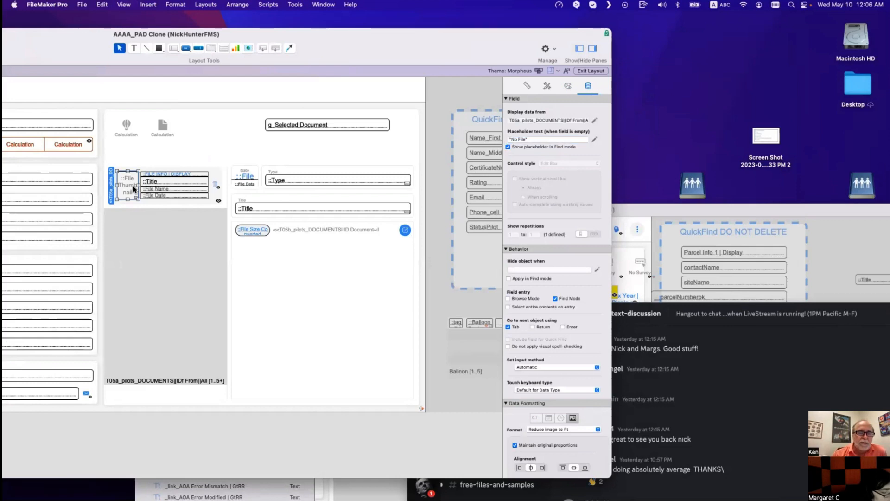
left_click(240, 128)
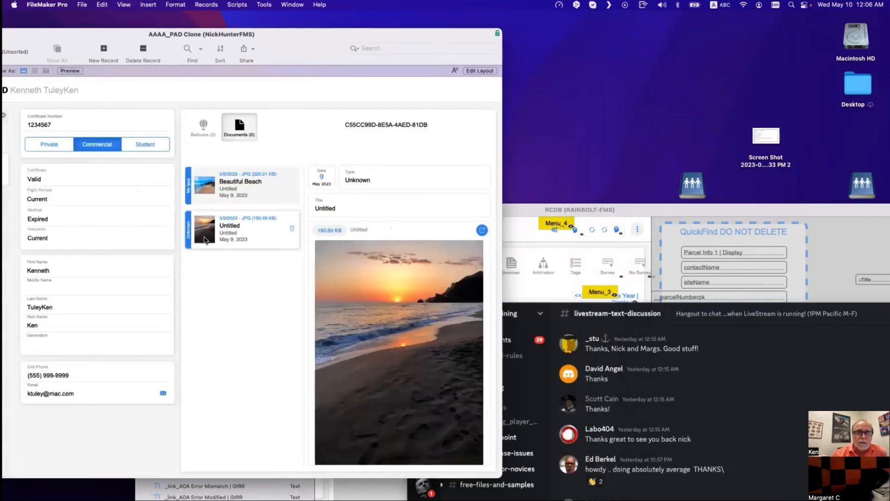
Step: Move the overlapping windows aside and bring the second AAAA_PAD Clone window with the DOC_Documents layout fully into view
left_click(699, 263)
mouse_move(488, 213)
left_mouse_down()
mouse_move(719, 433)
mouse_move(808, 416)
left_mouse_up()
mouse_move(262, 34)
left_mouse_down()
mouse_move(670, 148)
mouse_move(366, 69)
mouse_move(290, 4)
left_mouse_up()
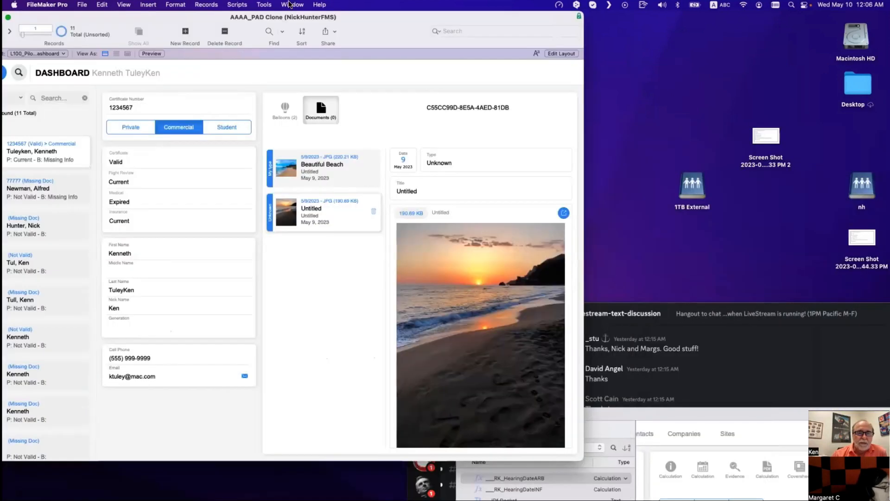
left_click(289, 4)
left_click(334, 133)
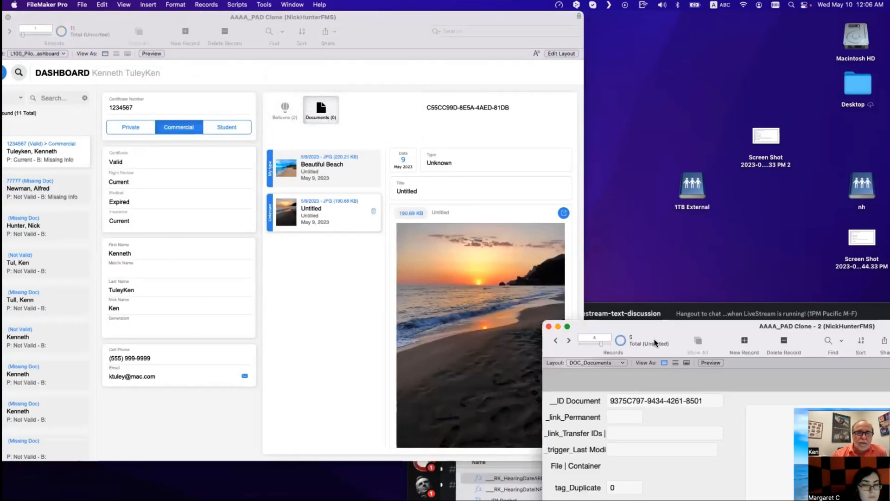
double_click(655, 342)
Step: Create a new document record and fill its _IDf From field with the ID copied from the Beautiful Beach record
left_click(397, 446)
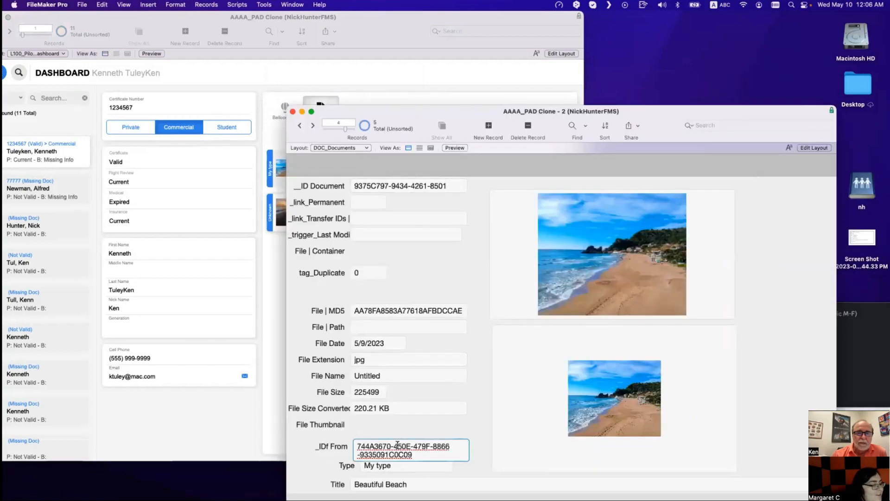
key("super+a")
key("super+c")
left_click(477, 440)
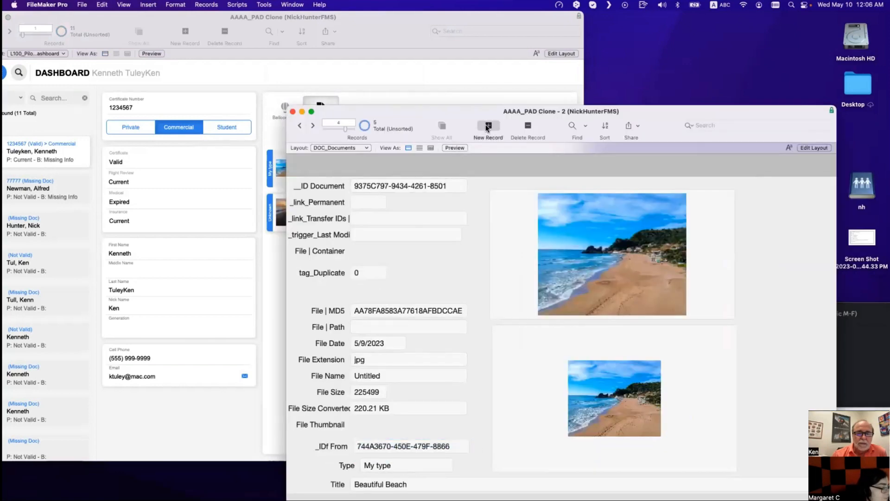
key("super+n")
left_click(425, 447)
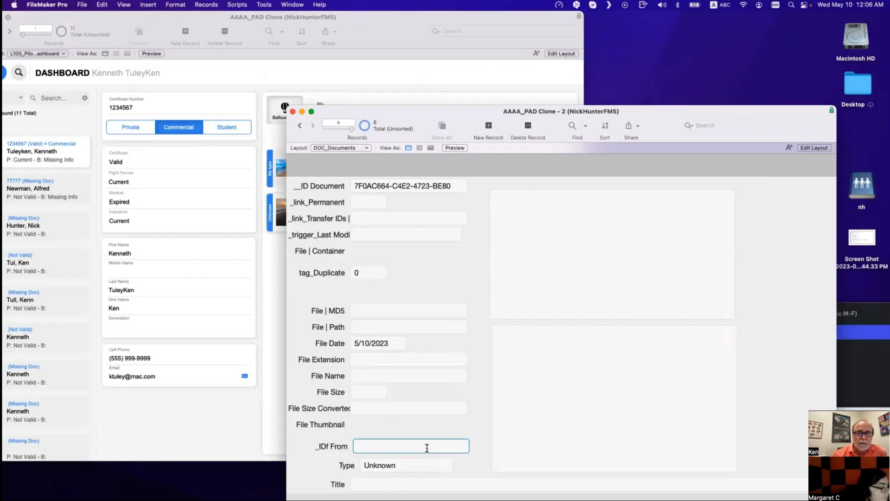
key("super+v")
Step: Select the new file-less document's row in the dashboard portal to check its placeholder, and return to the DOC_Documents window
left_click(249, 252)
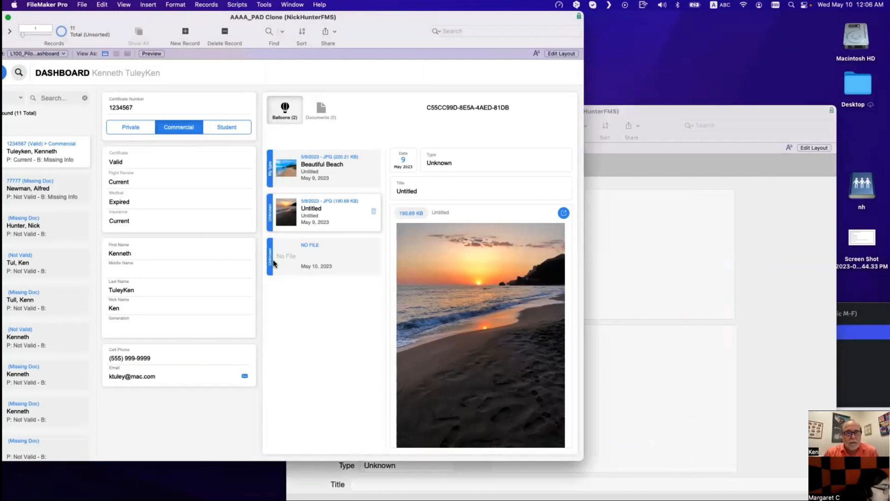
left_click(338, 255)
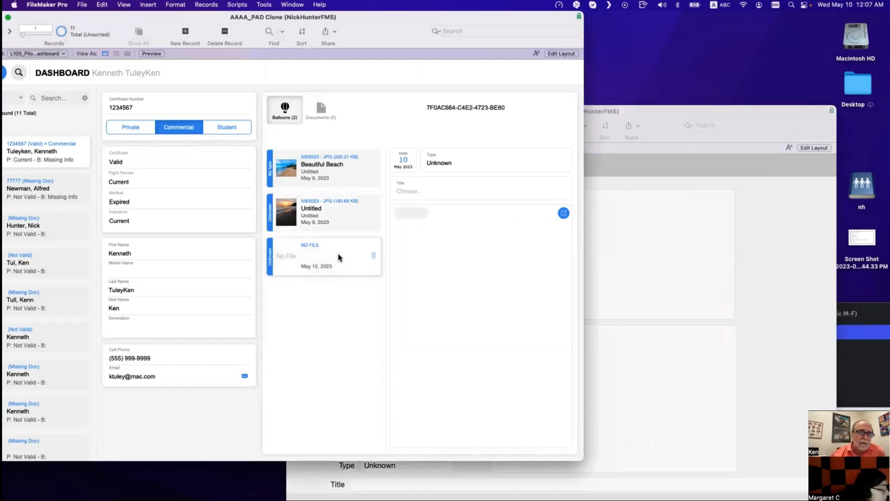
left_click(292, 258)
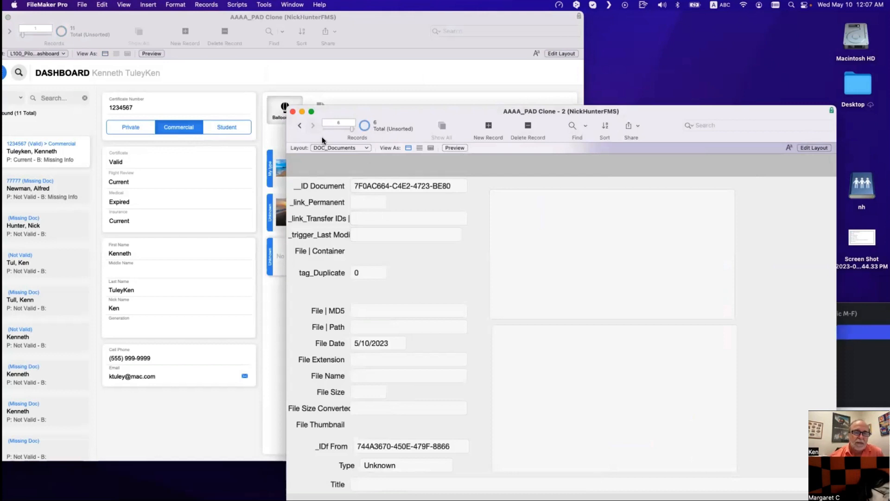
Step: Copy the Beautiful Beach image into the new document record's file container and bring the dashboard window forward
left_click(299, 124)
left_click(299, 124)
left_click(586, 223)
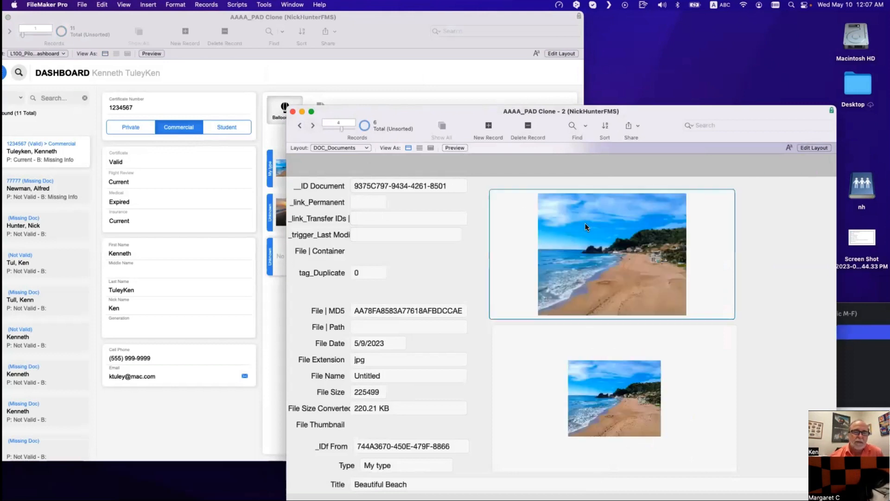
left_click(312, 125)
left_click(313, 126)
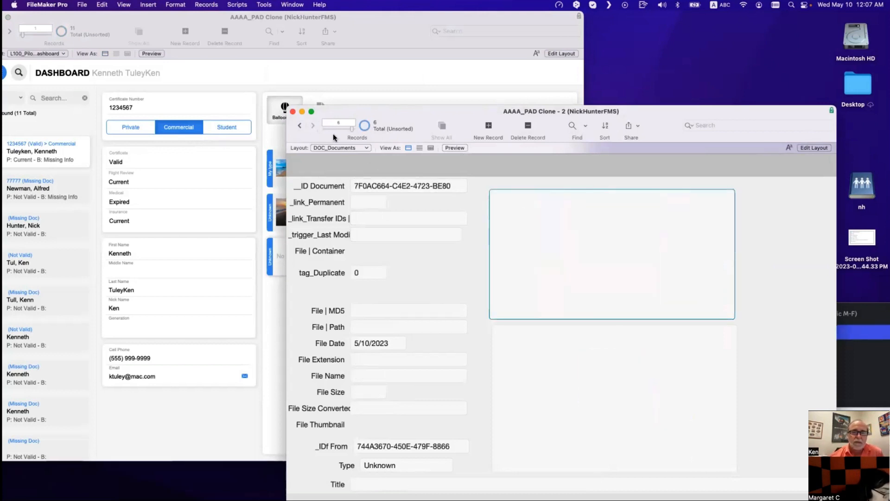
key("super+v")
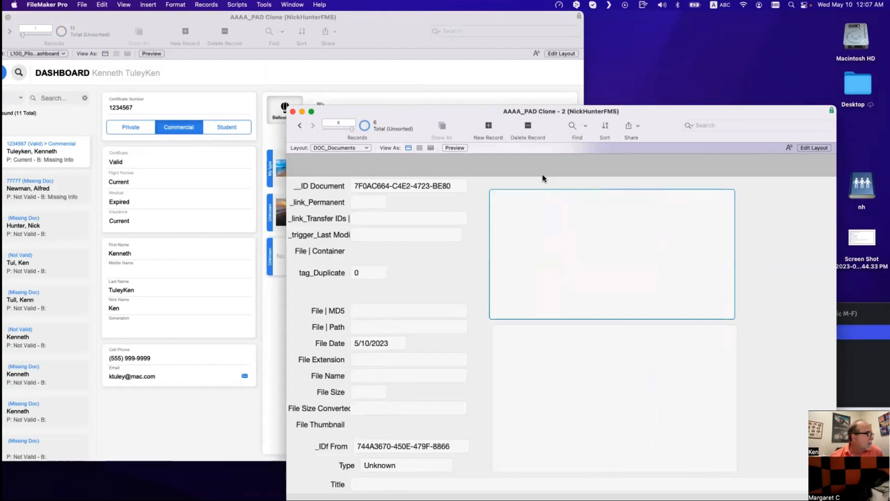
left_click(277, 311)
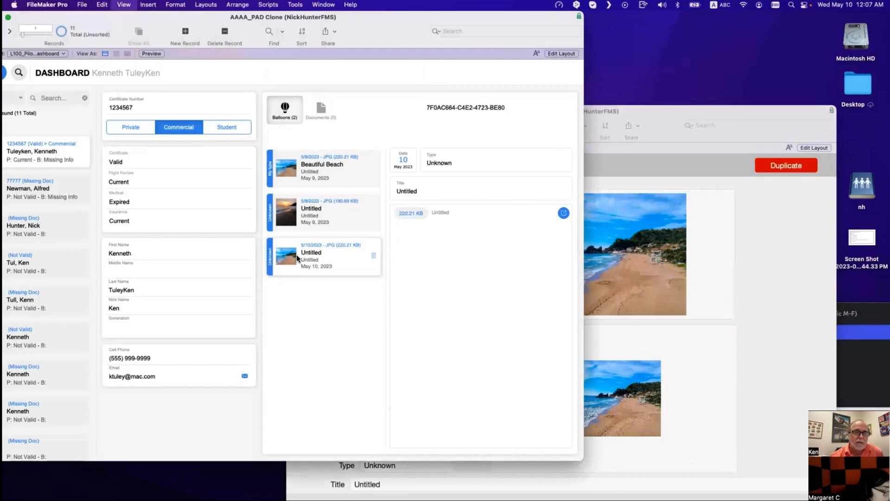
Step: Set the g_Selected Document field's placeholder text to "somthing in the field" in Layout mode
key("super+l")
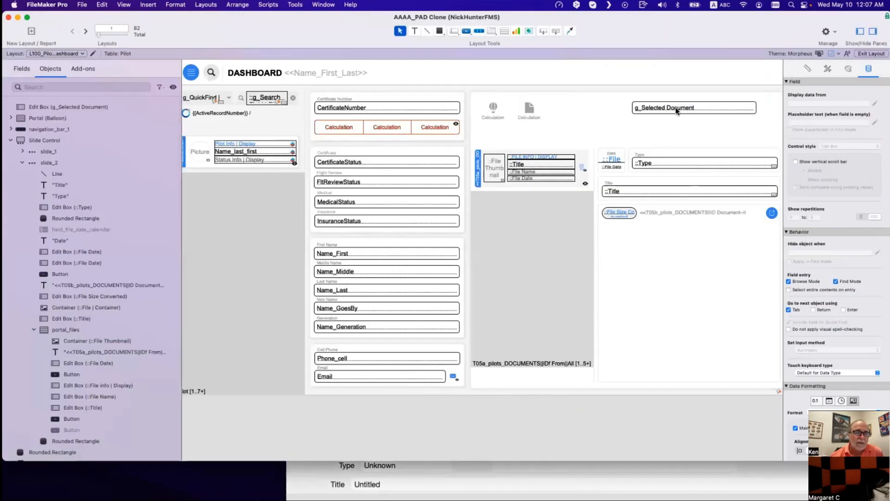
left_click(672, 106)
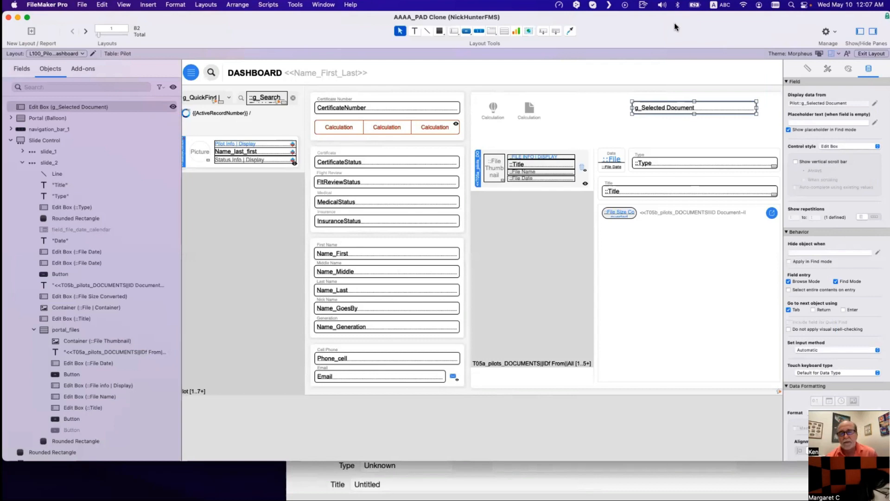
left_click_drag(498, 34, 262, 49)
left_click(609, 137)
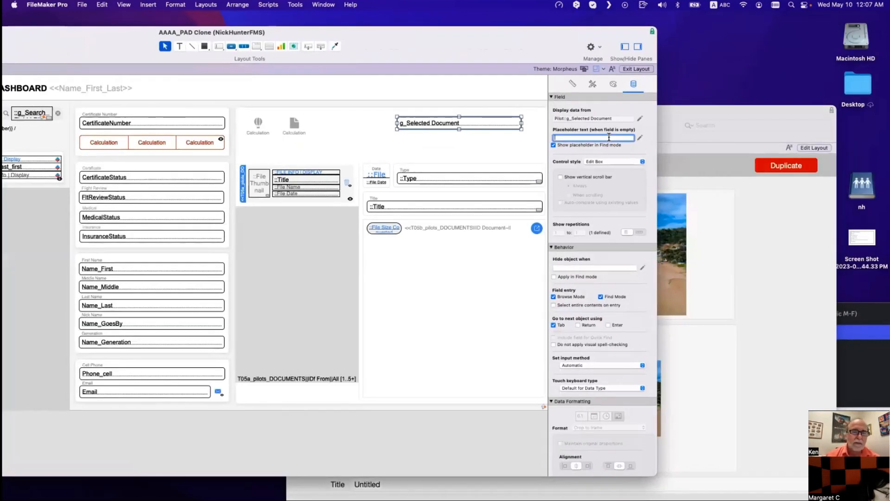
type("somthing")
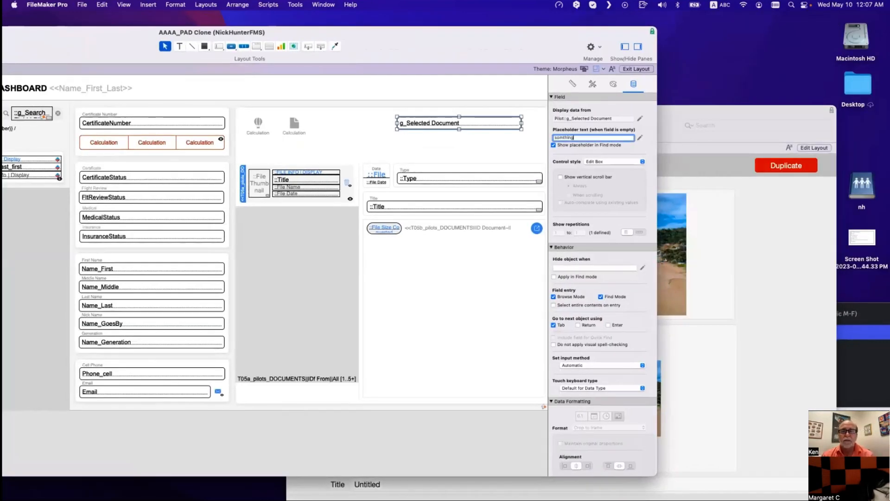
type(" in the file")
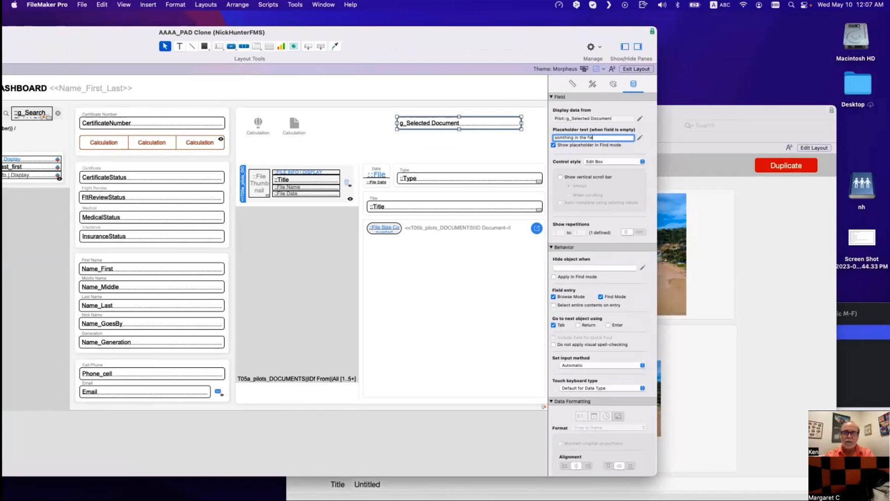
type("d")
left_click(471, 137)
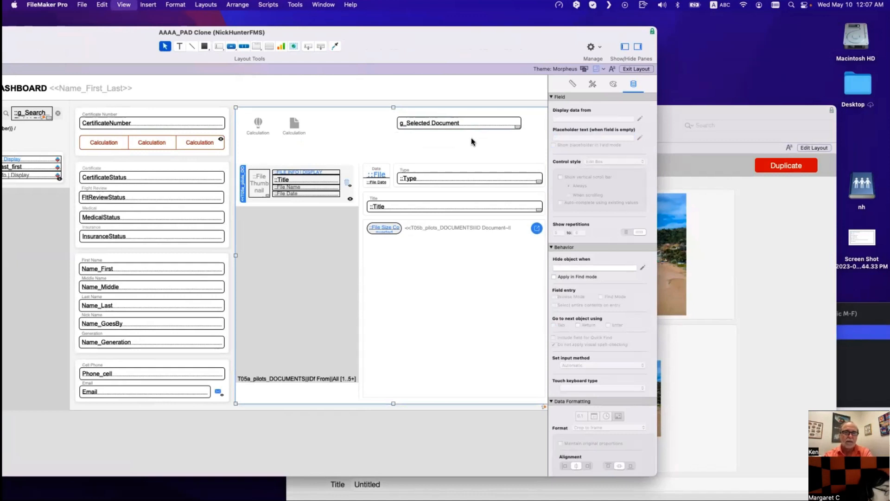
Step: Switch to Browse mode and clear the document ID from the g_Selected Document field to test its placeholder
key("super+b")
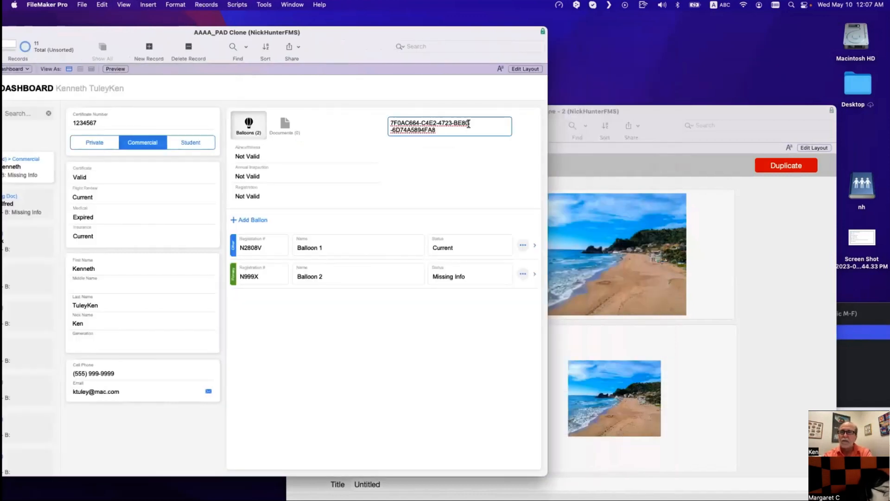
key("super+a")
key("BackSpace")
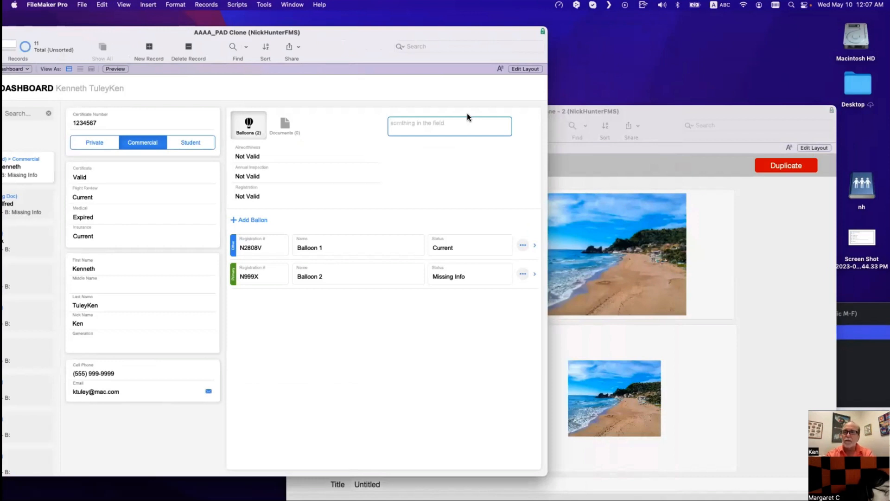
left_click(466, 114)
left_click(466, 124)
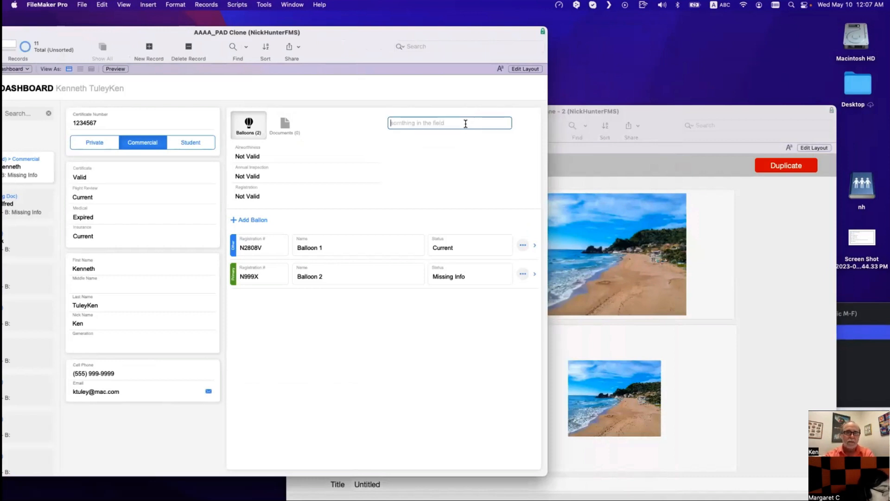
Step: Refill the selected-document field with the document ID and empty it again, and show the pilot's documents
type("7F0AC664-C4E2-4723-BE89-6D74A5894FA8")
key("super+a")
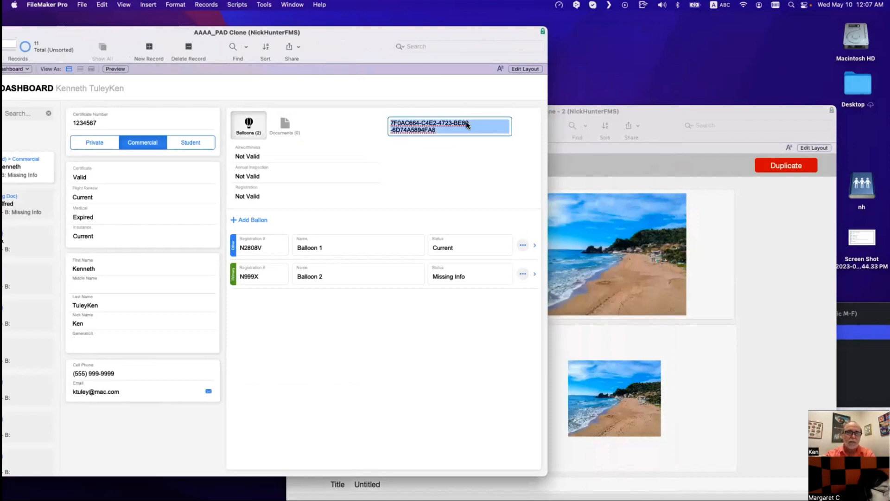
key("BackSpace")
left_click(466, 112)
left_click(290, 138)
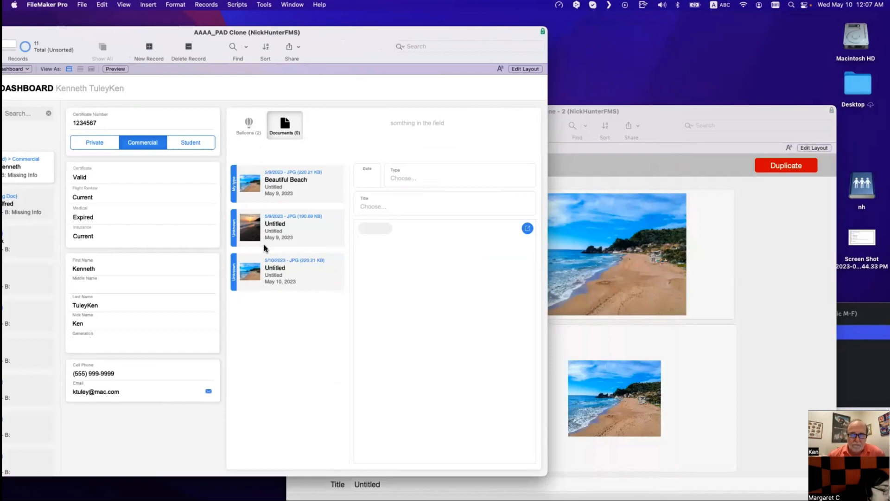
Step: Examine the placeholder text settings of the portal's File Thumbnail container and the pilot list's Picture container in Layout mode
key("super+l")
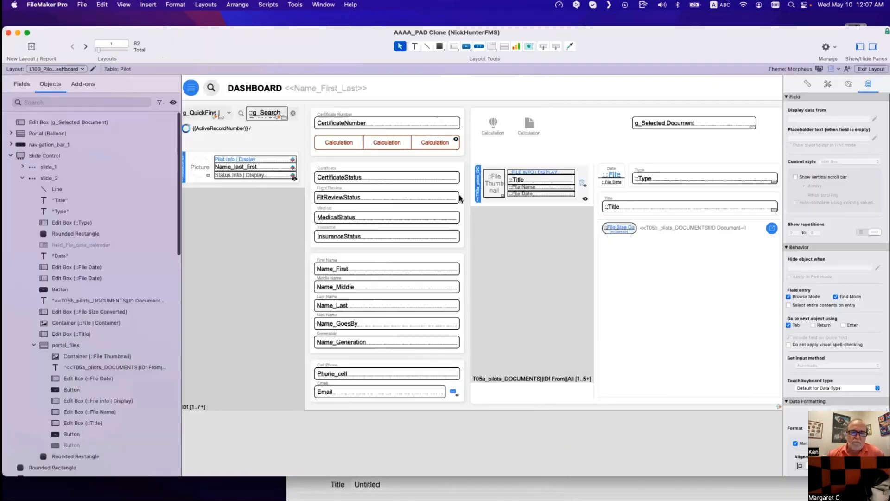
left_click_drag(648, 49, 331, 33)
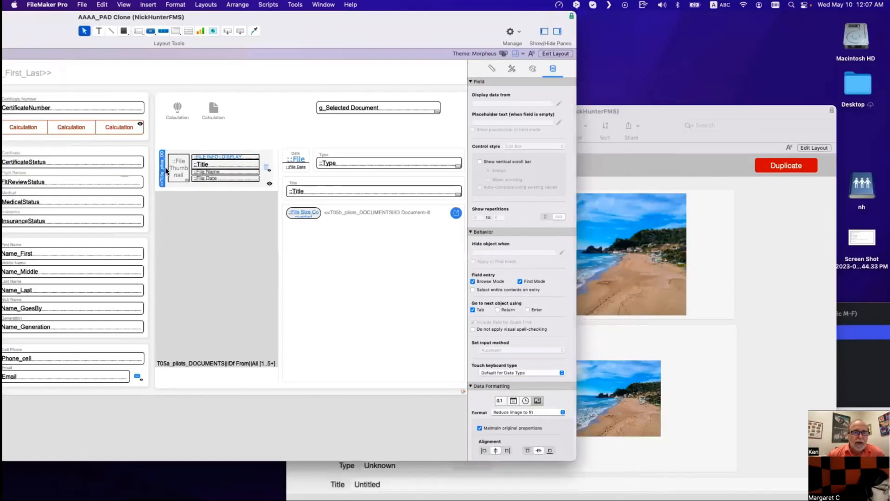
left_click(173, 170)
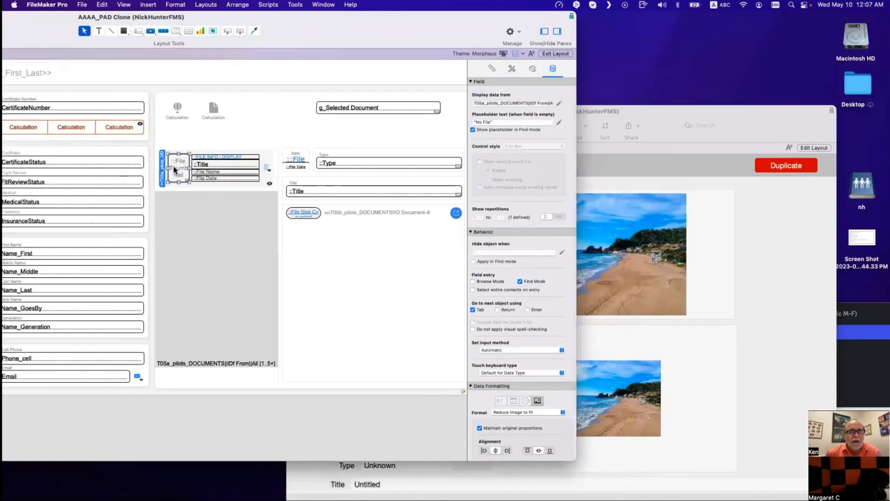
left_click(560, 121)
key("super+a")
left_click(710, 450)
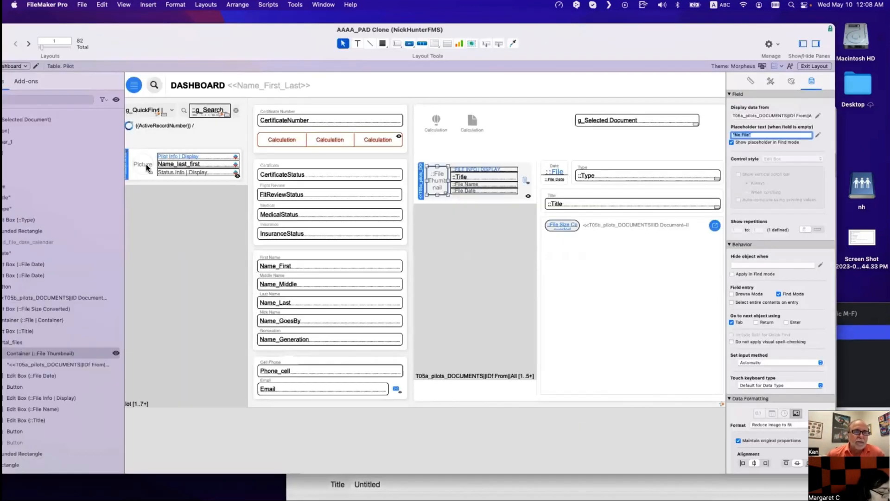
left_click(148, 168)
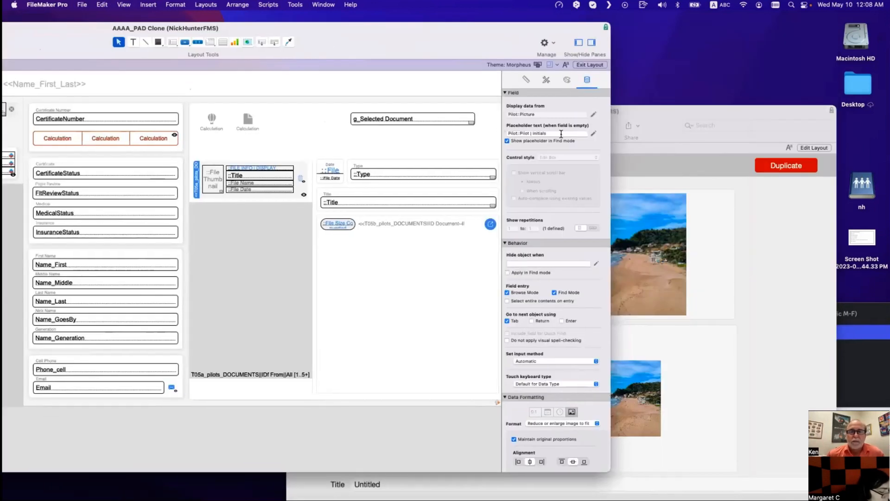
triple_click(532, 132)
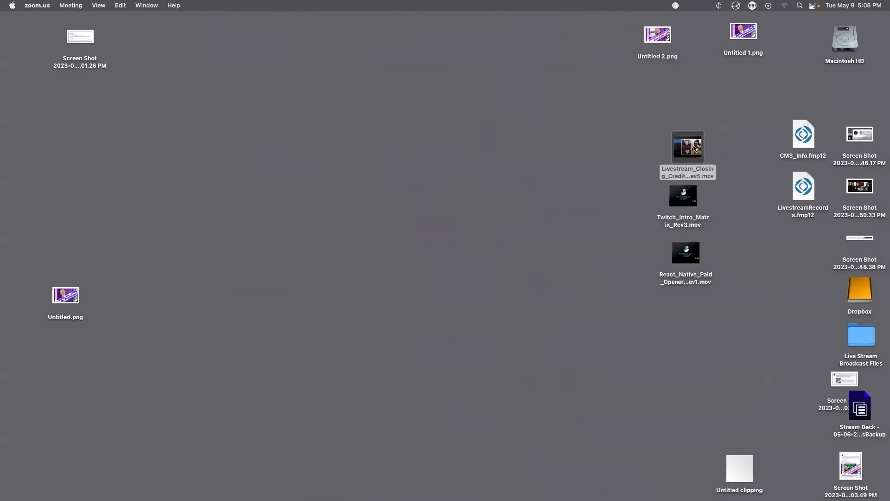
key("ctrl+Right")
left_click_drag(479, 416, 369, 415)
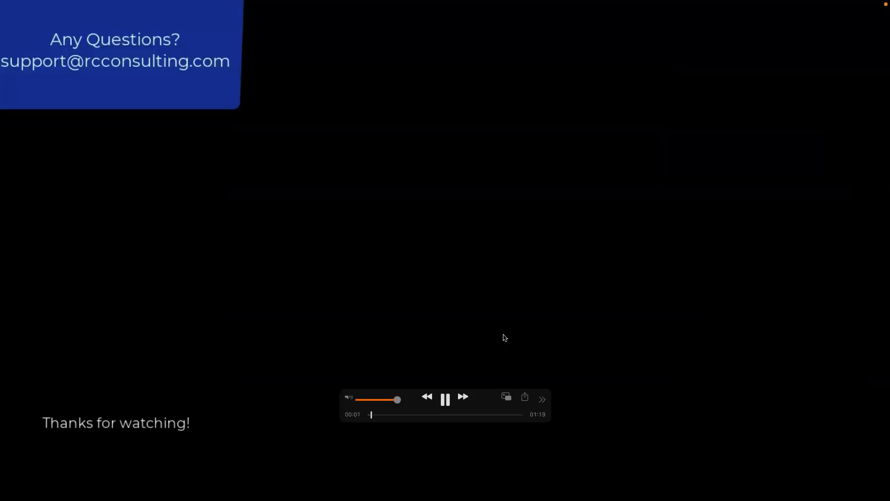